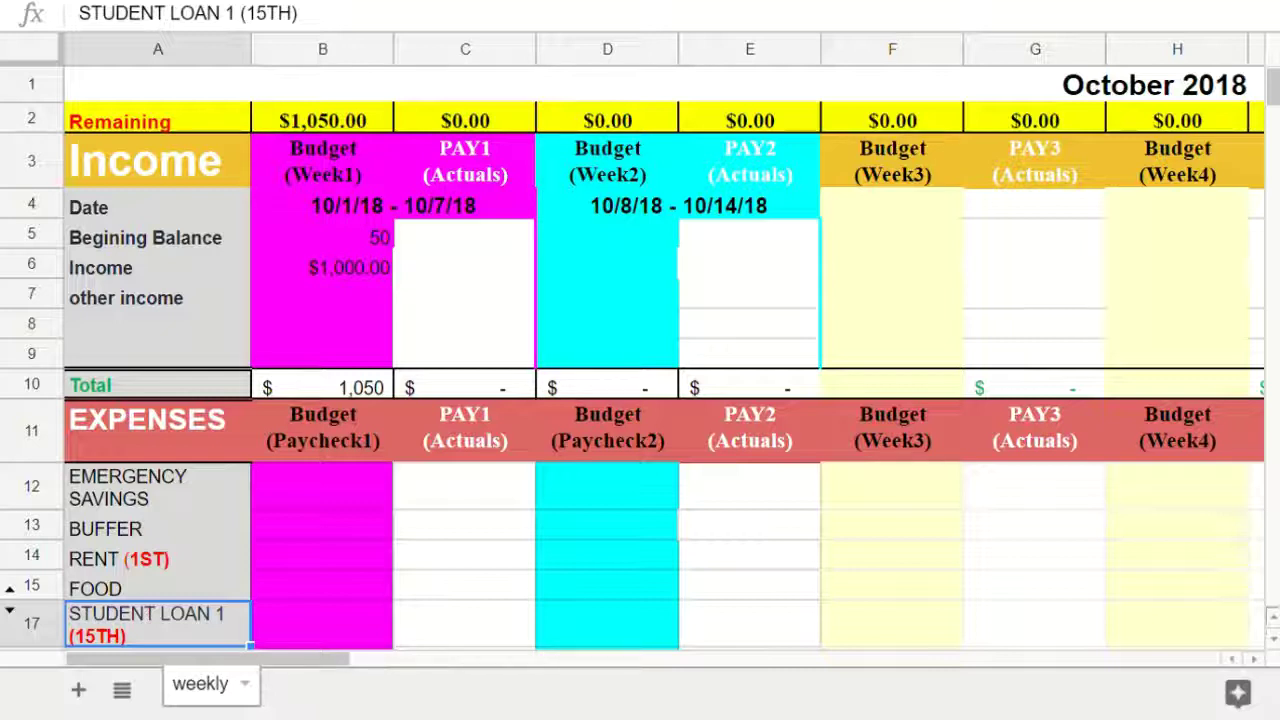
- Capitalize the income row label in A7 so it reads "Other income"
{"action": "left_click", "coordinate": [664, 85]}
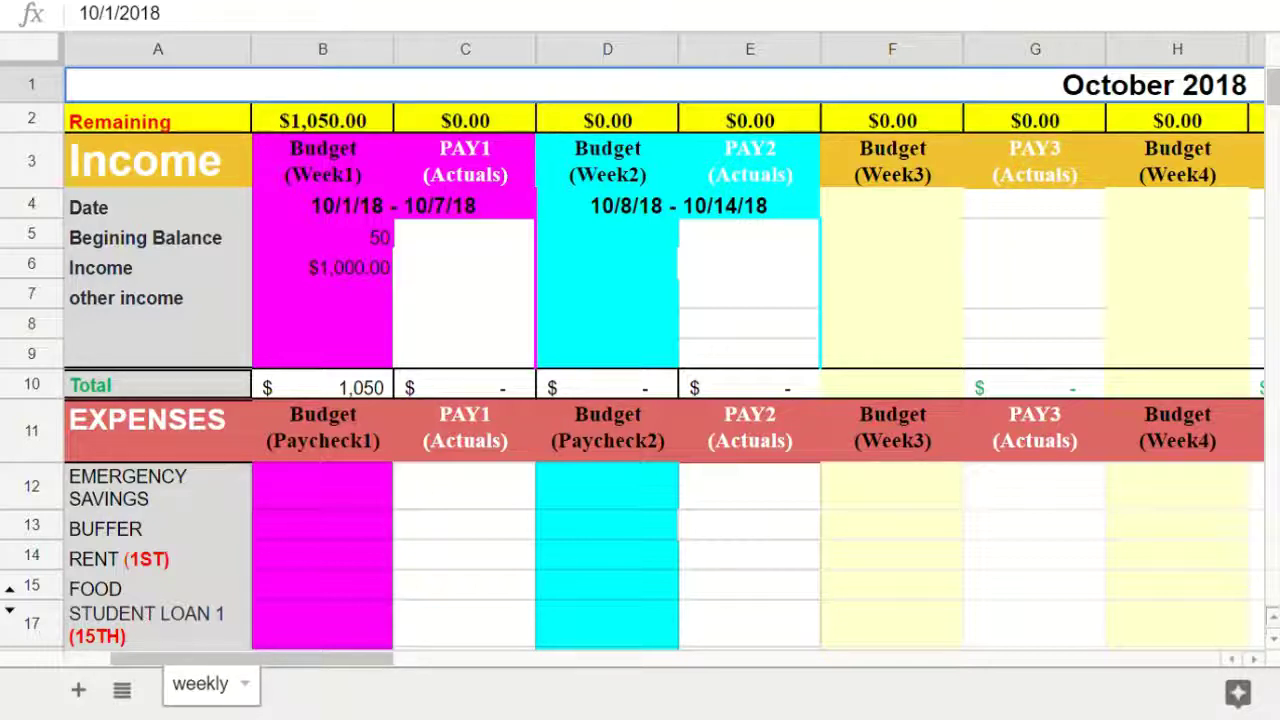
{"action": "left_click_drag", "start_coordinate": [160, 206], "coordinate": [160, 324]}
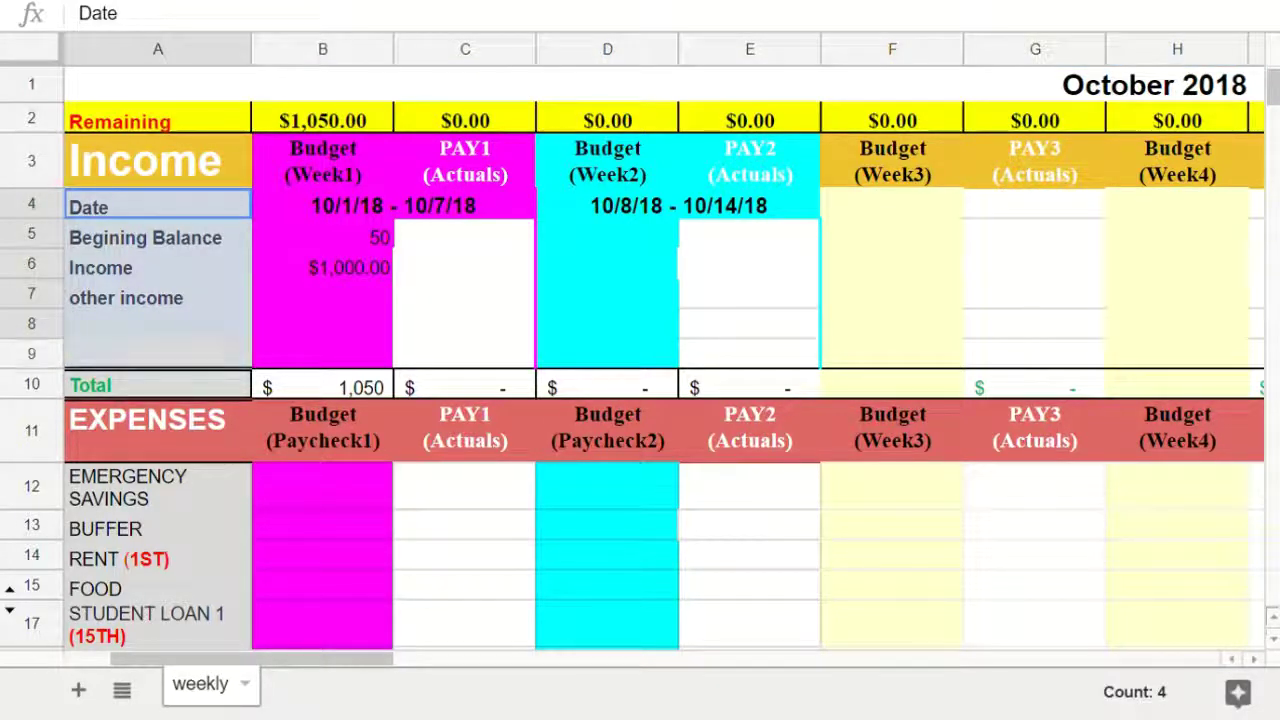
{"action": "double_click", "coordinate": [158, 294]}
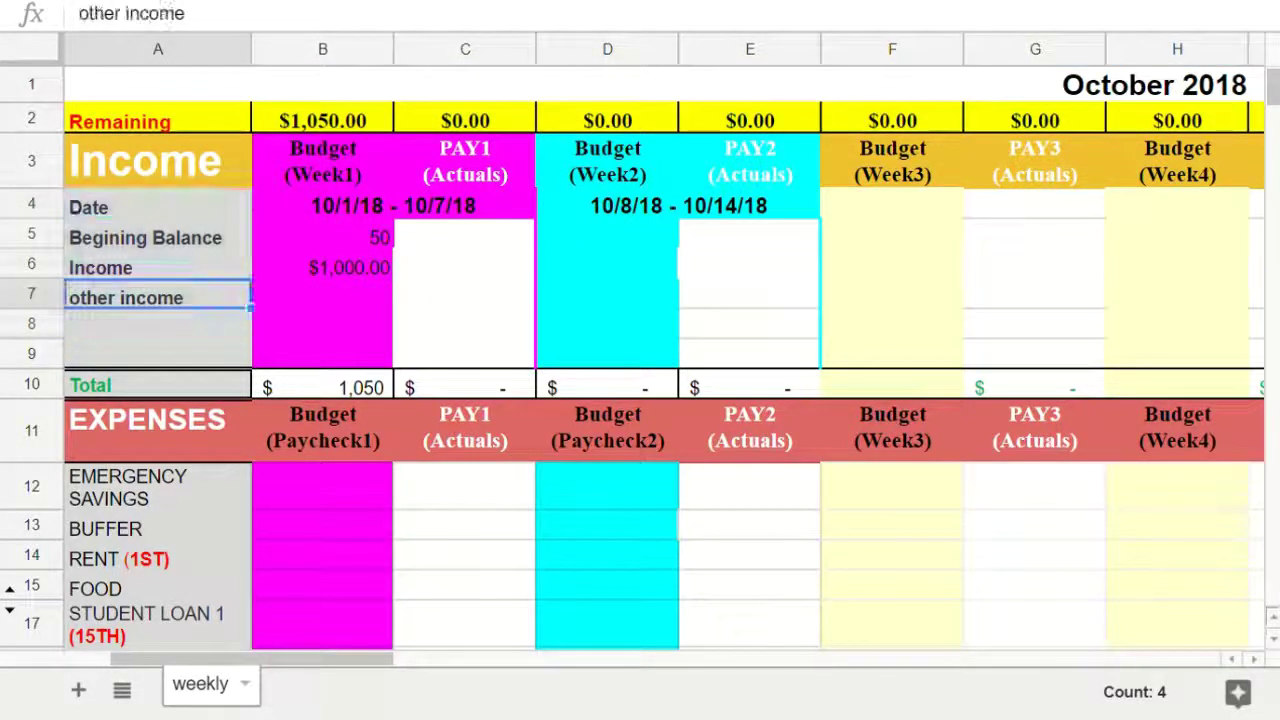
{"action": "left_click", "coordinate": [80, 292]}
{"action": "key", "text": "BackSpace"}
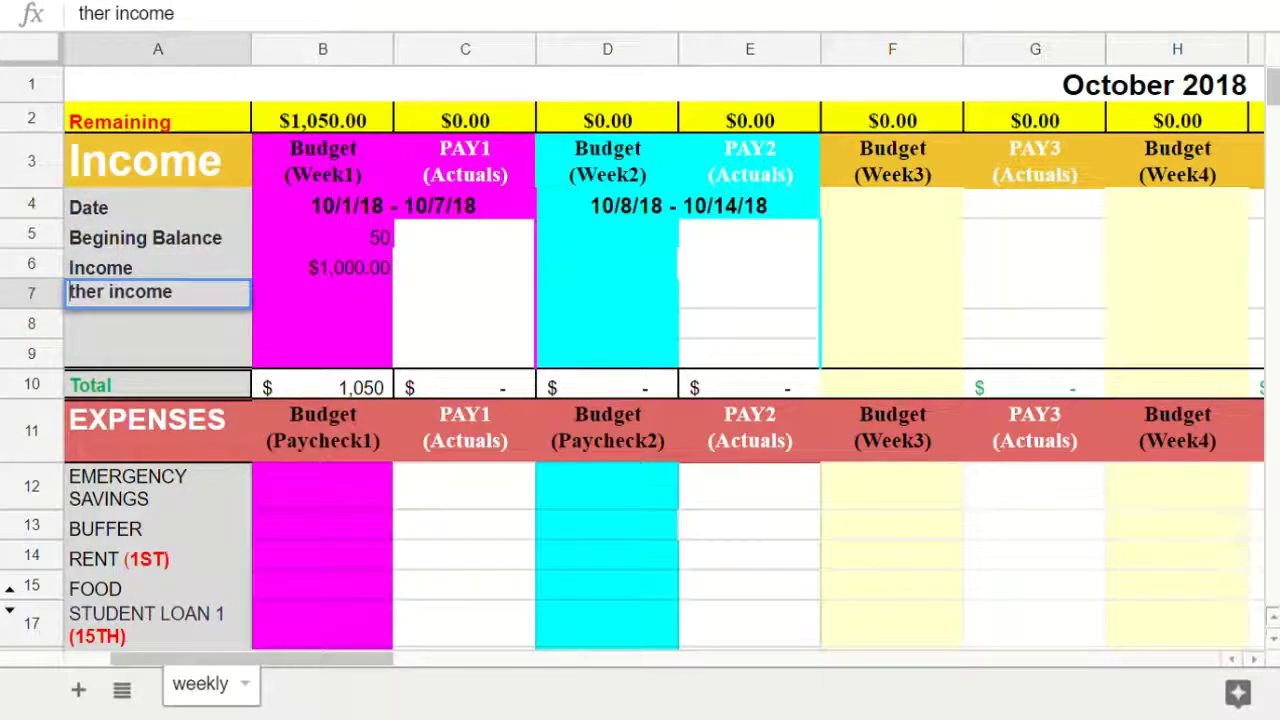
{"action": "type", "text": "O"}
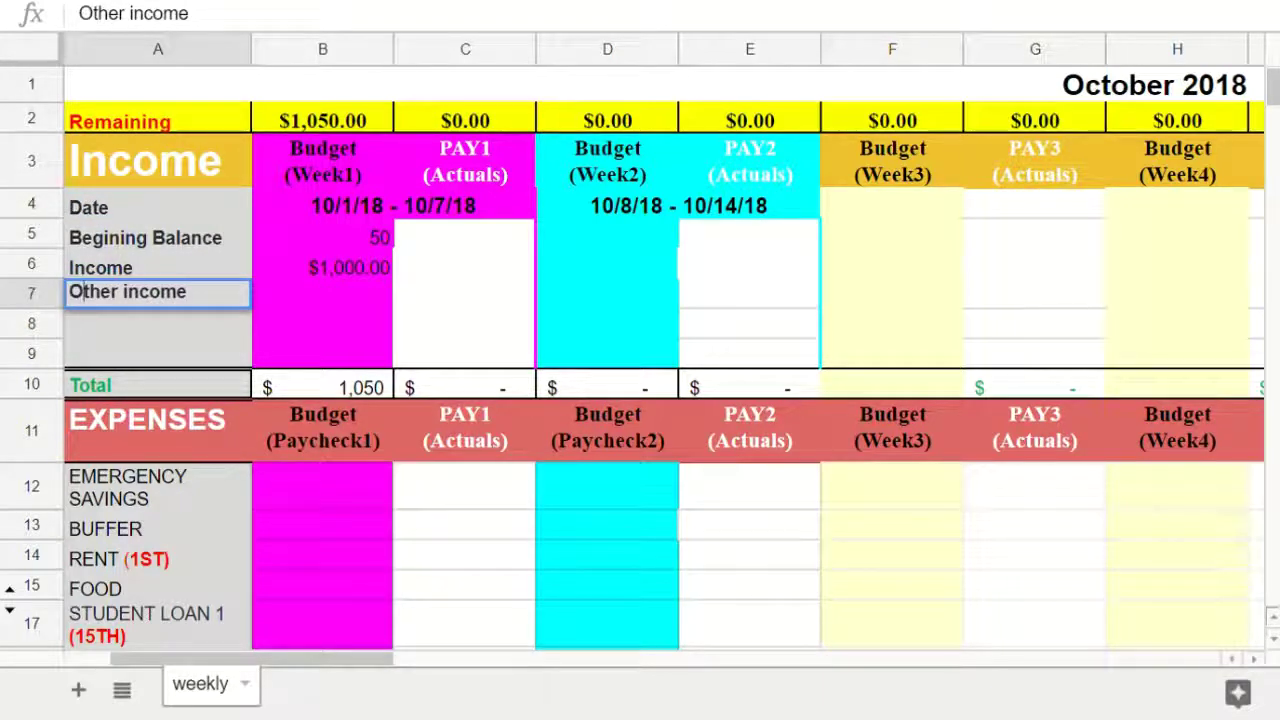
{"action": "left_click", "coordinate": [322, 236]}
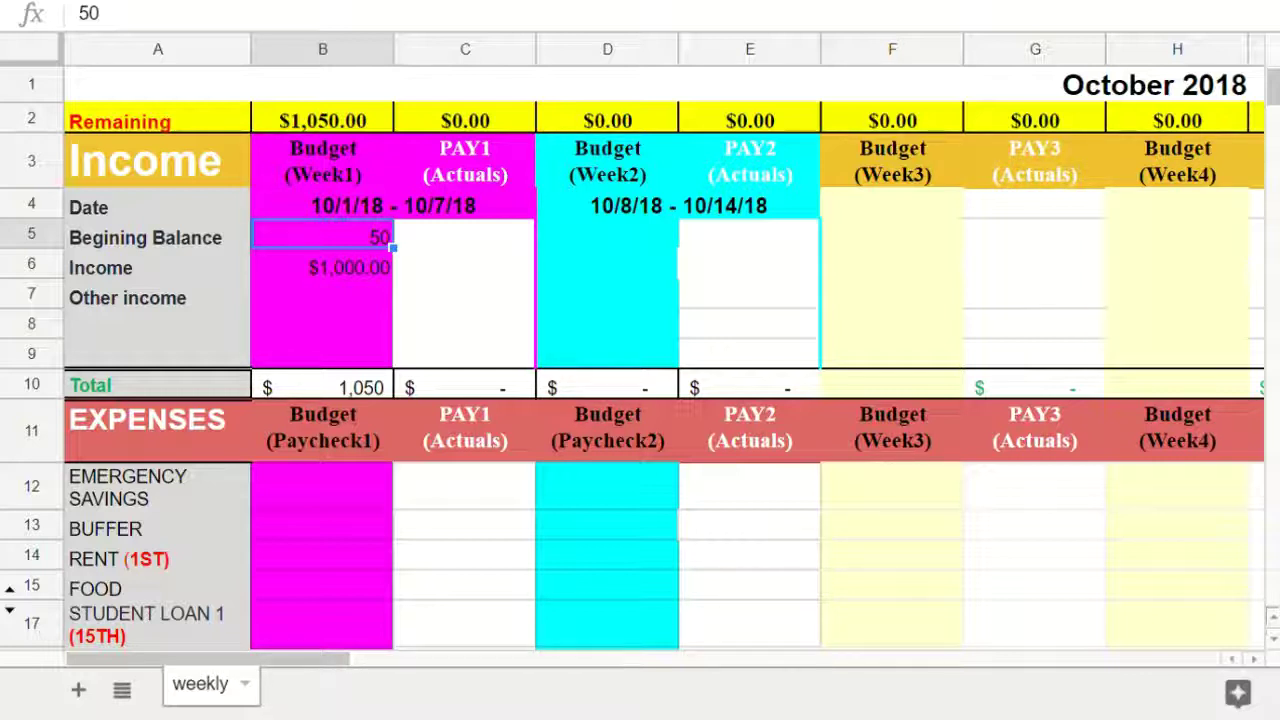
- Review the beginning balance and other-income cells across the weekly budget columns, and the week 1 income Total formula
{"action": "left_click", "coordinate": [322, 294]}
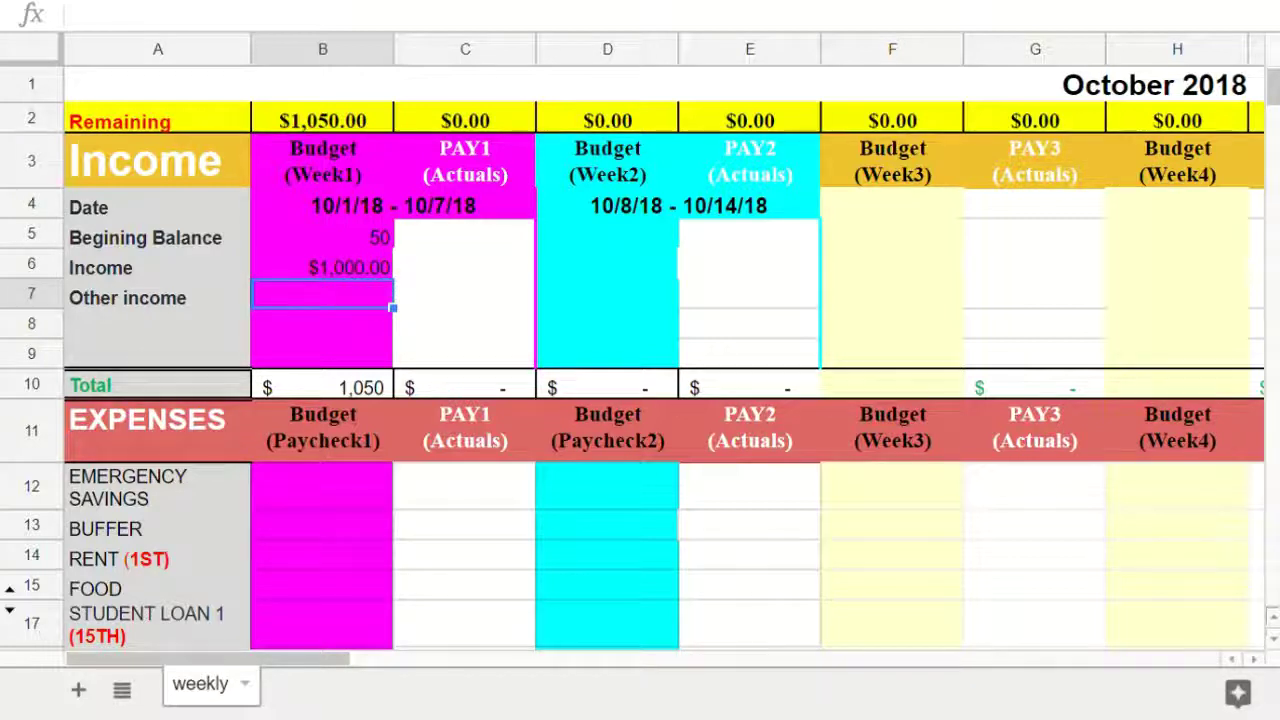
{"action": "left_click", "coordinate": [322, 236]}
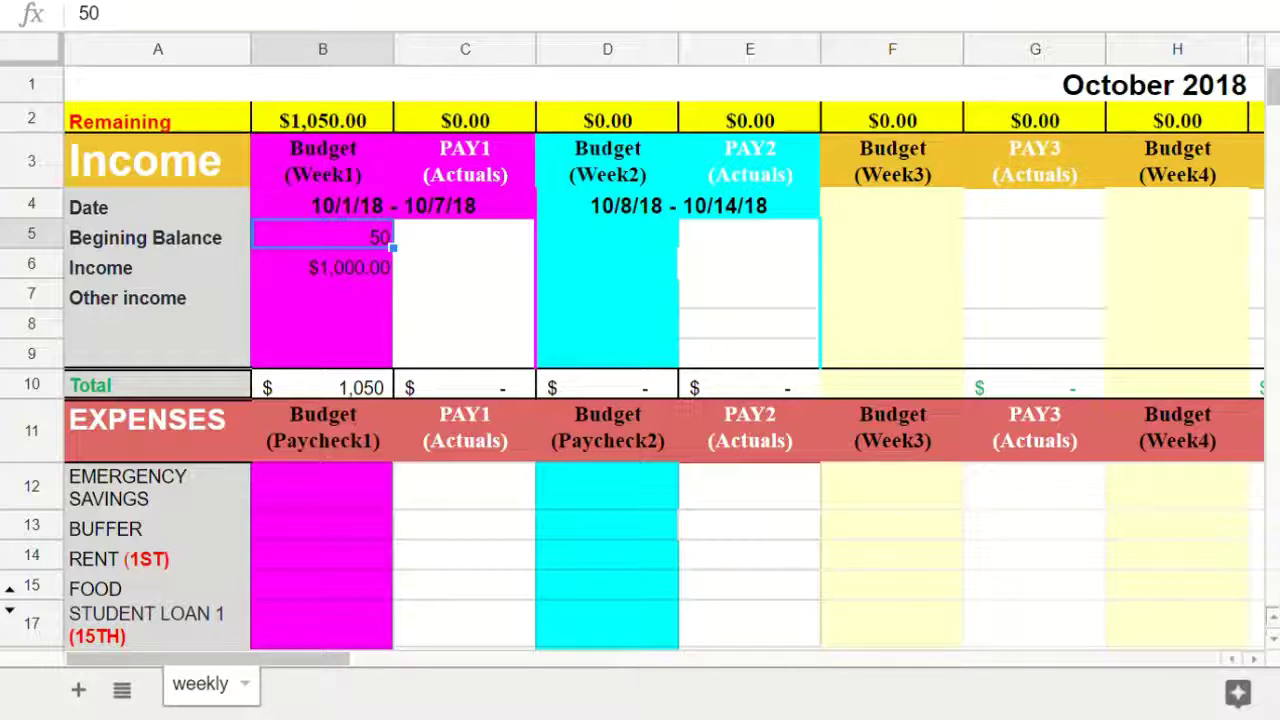
{"action": "left_click", "coordinate": [322, 294]}
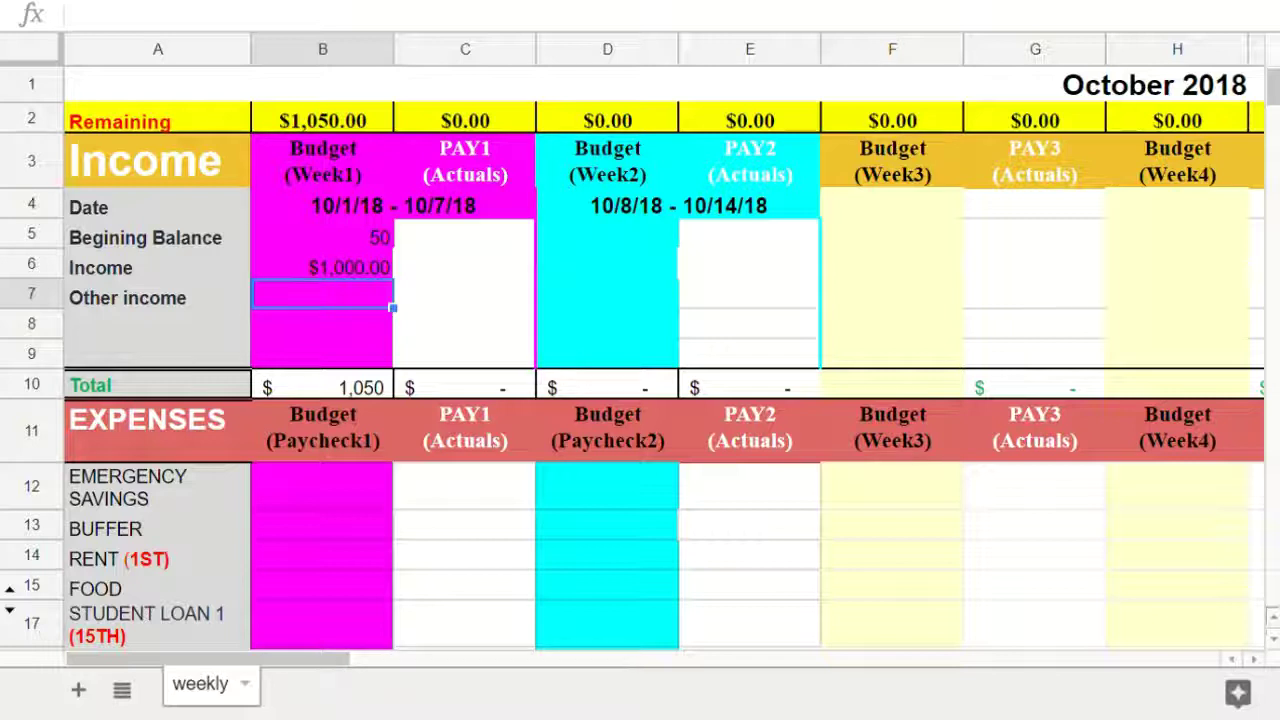
{"action": "left_click", "coordinate": [607, 294]}
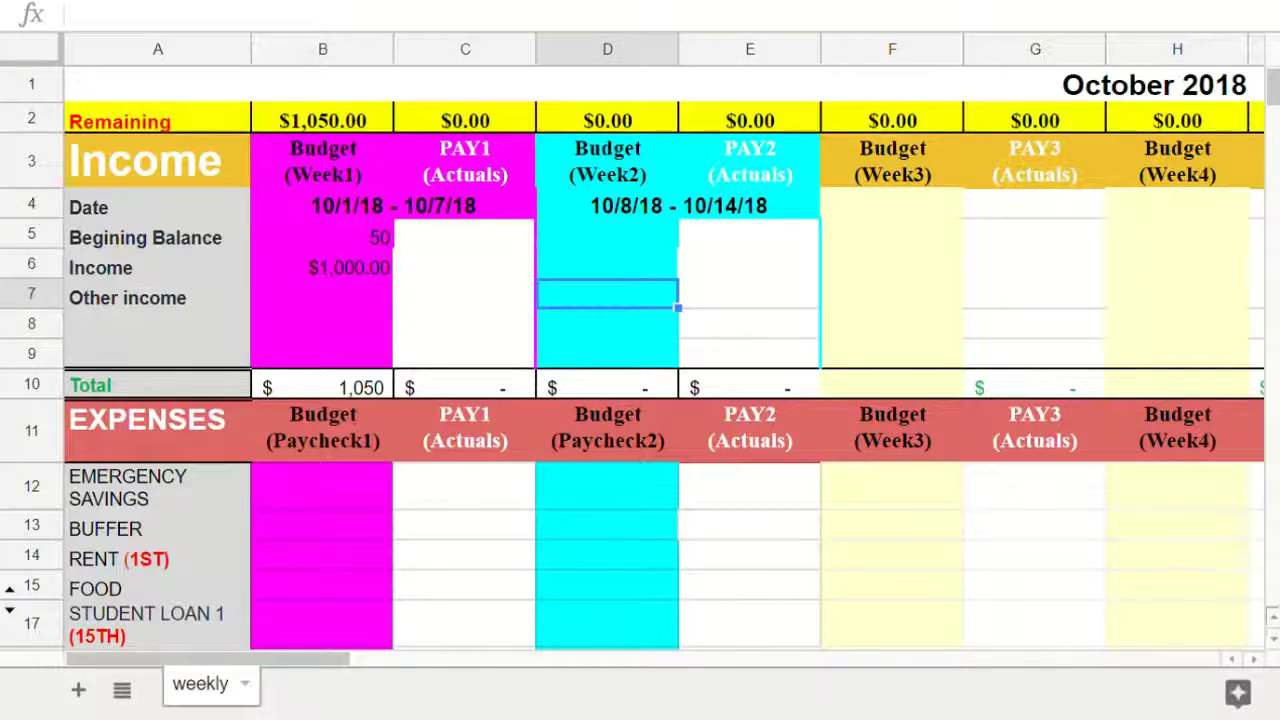
{"action": "left_click", "coordinate": [892, 324]}
{"action": "left_click", "coordinate": [1177, 324]}
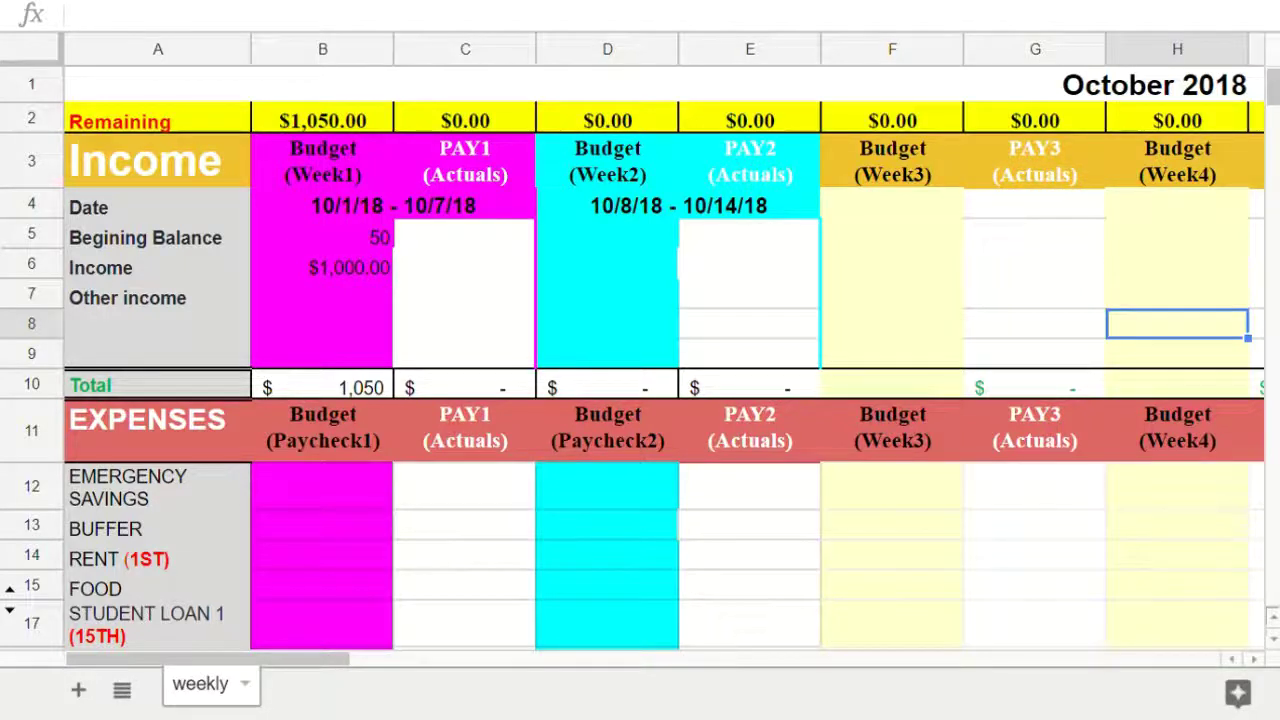
{"action": "left_click", "coordinate": [322, 385]}
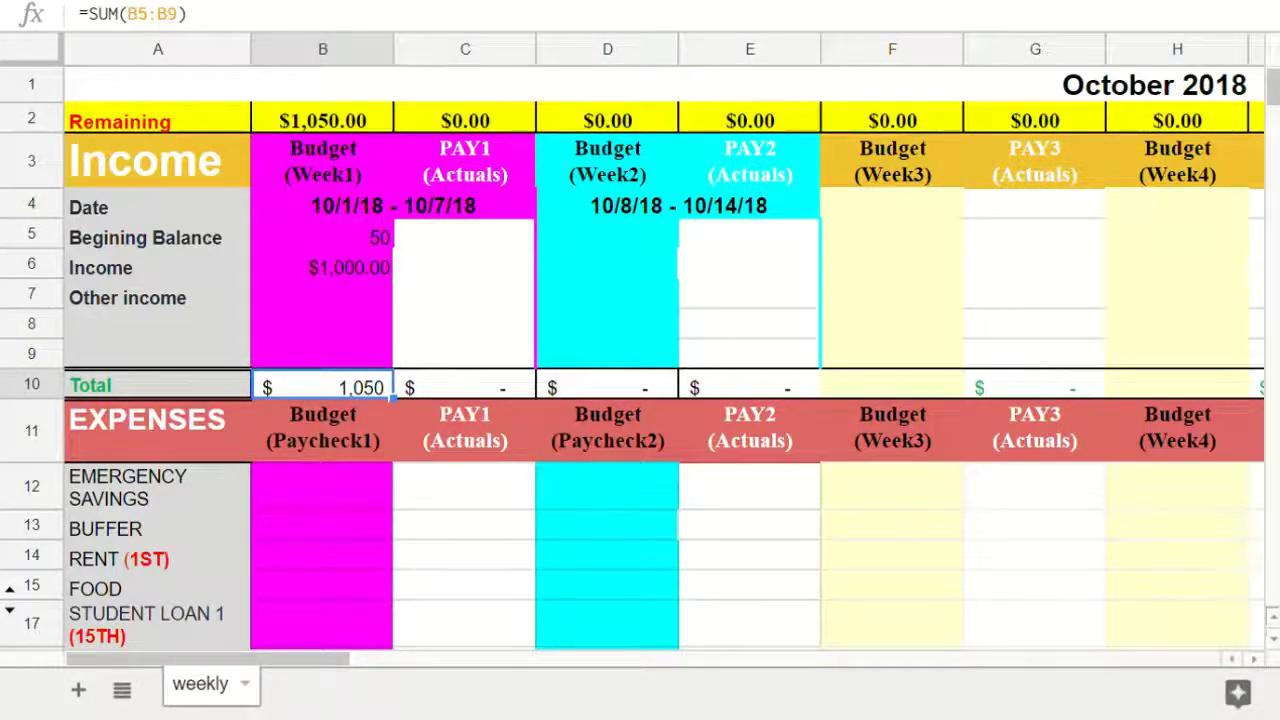
- Examine the expense categories and their due dates, from rent through the student loans and the Chase credit card
{"action": "scroll", "coordinate": [640, 400], "scroll_direction": "down", "scroll_amount": 2}
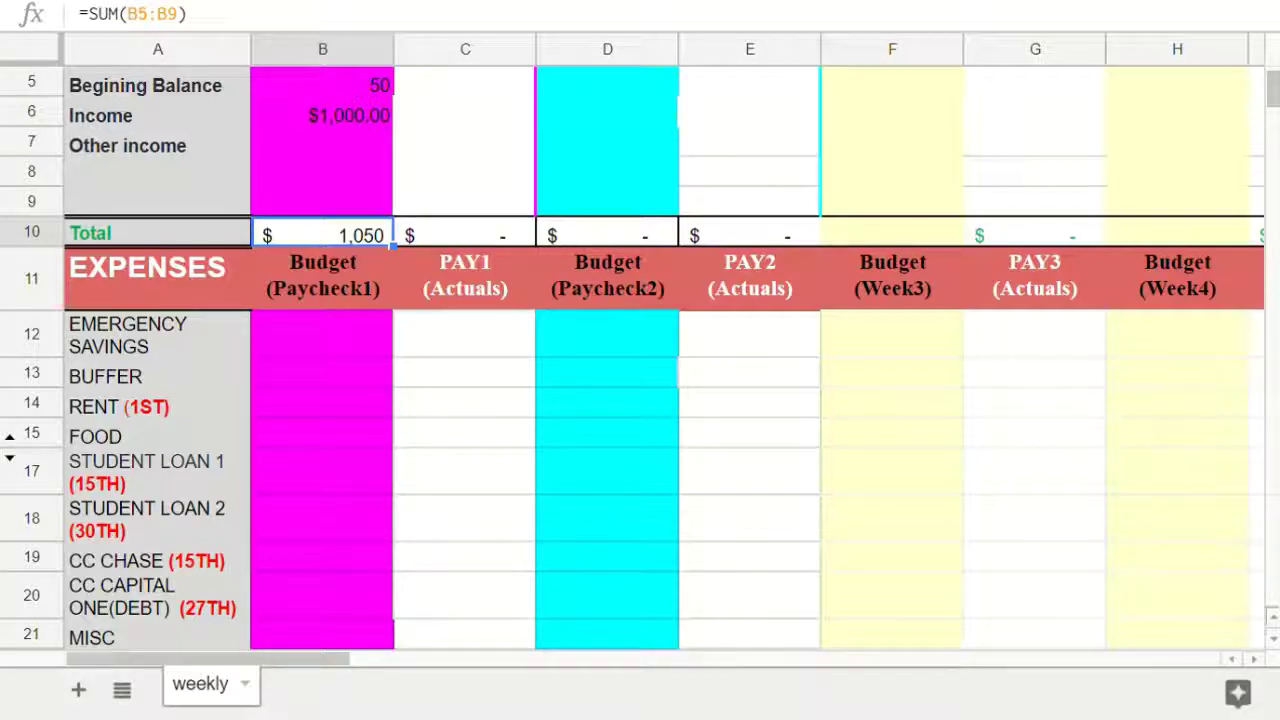
{"action": "left_click", "coordinate": [158, 406]}
{"action": "scroll", "coordinate": [158, 406], "scroll_direction": "down", "scroll_amount": 1}
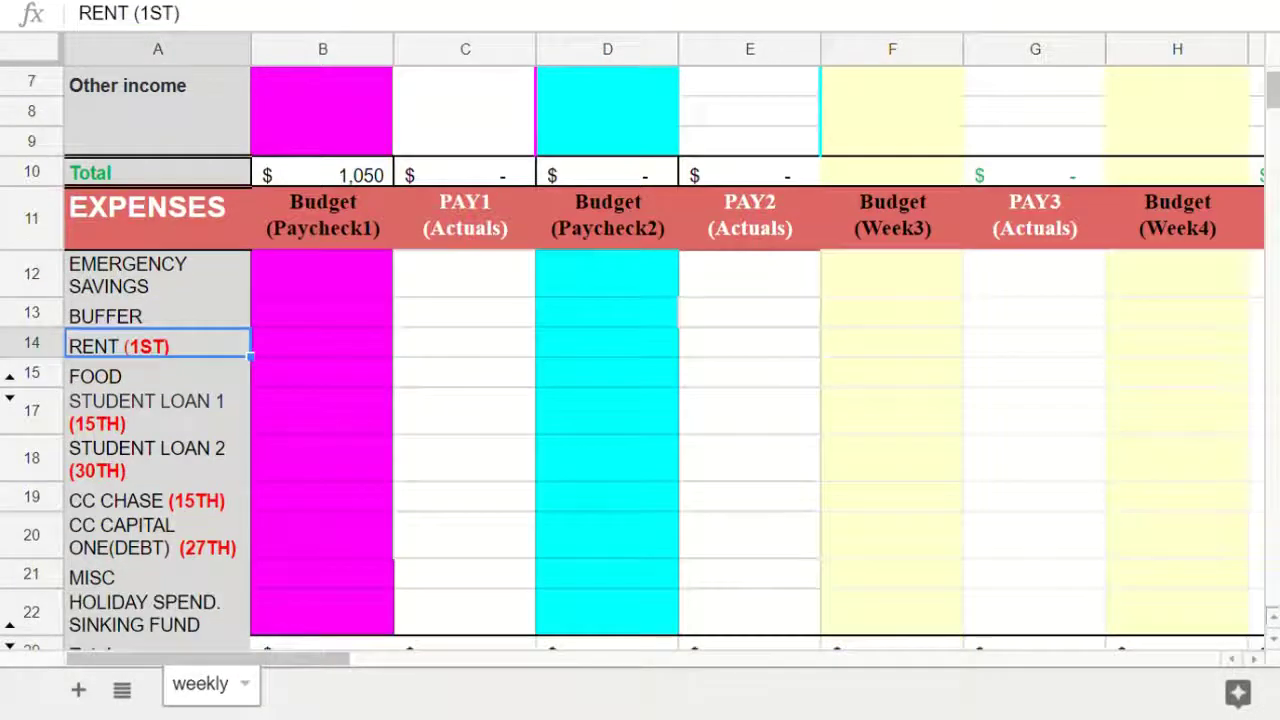
{"action": "left_click", "coordinate": [158, 411]}
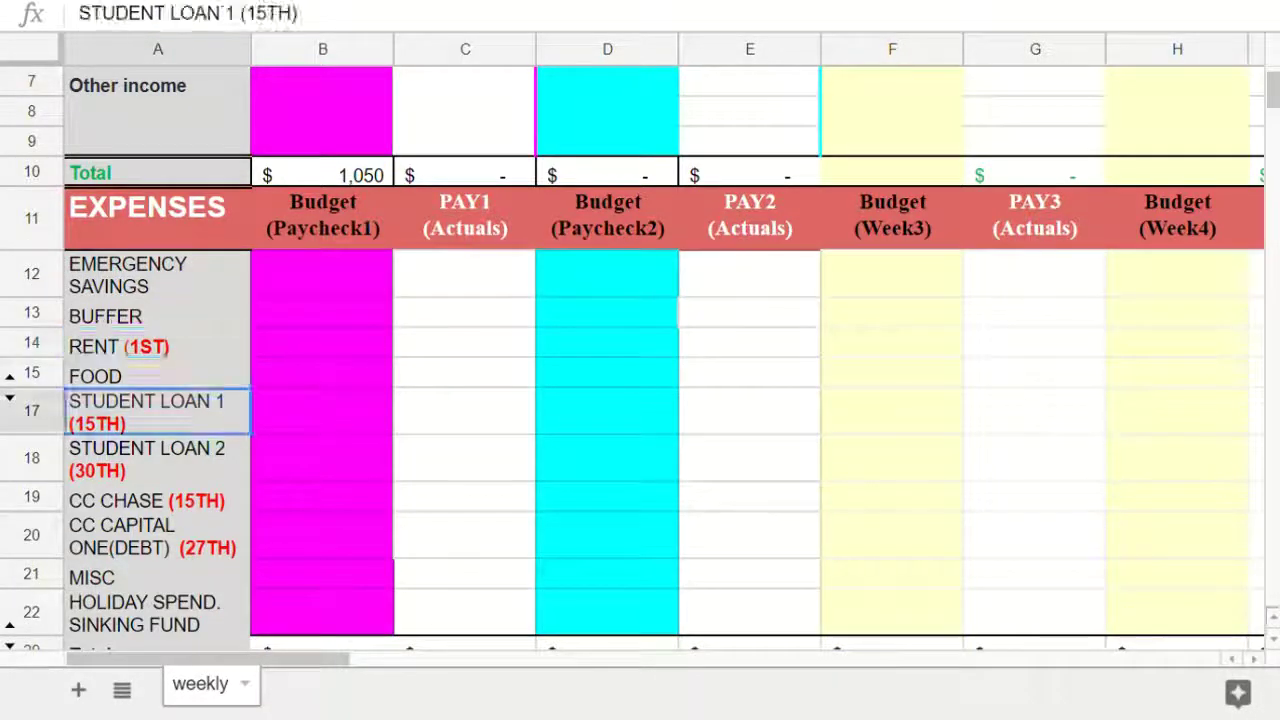
{"action": "key", "text": "shift+Down"}
{"action": "key", "text": "shift+Down"}
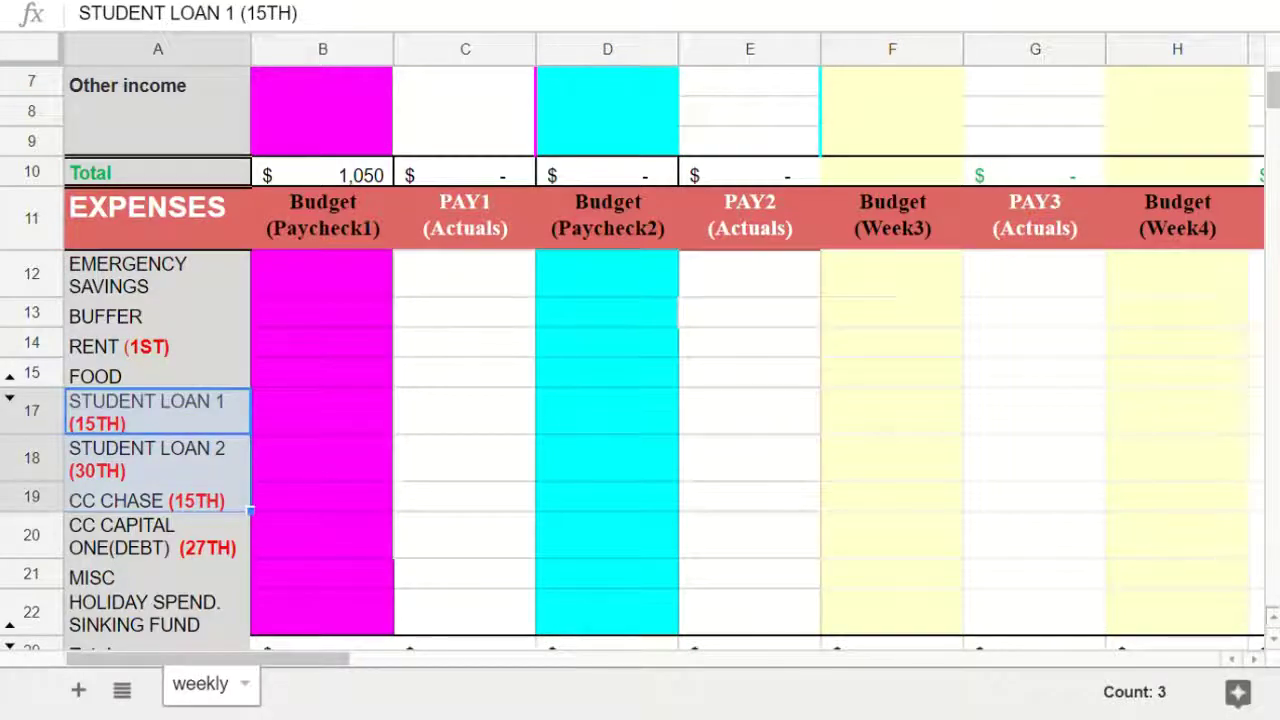
{"action": "left_click", "coordinate": [158, 498]}
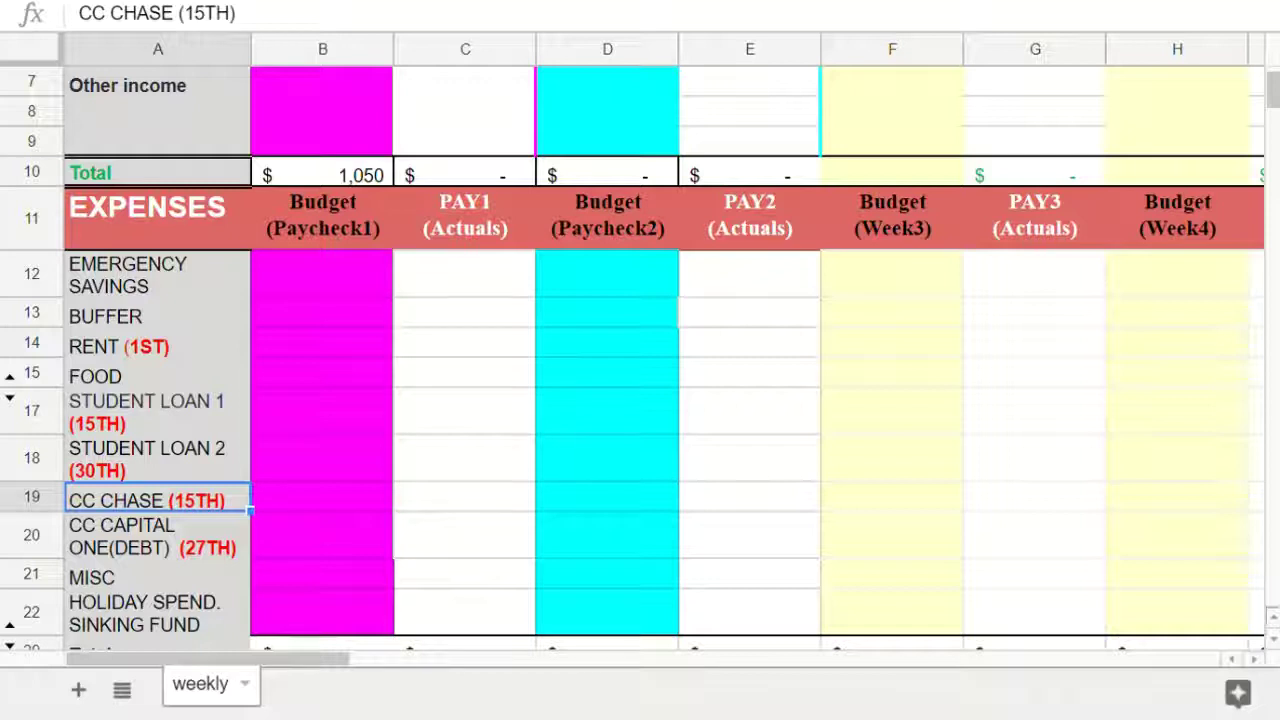
- Enter 300 as the paycheck 1 budget for emergency savings and check the remaining amount
{"action": "left_click", "coordinate": [322, 274]}
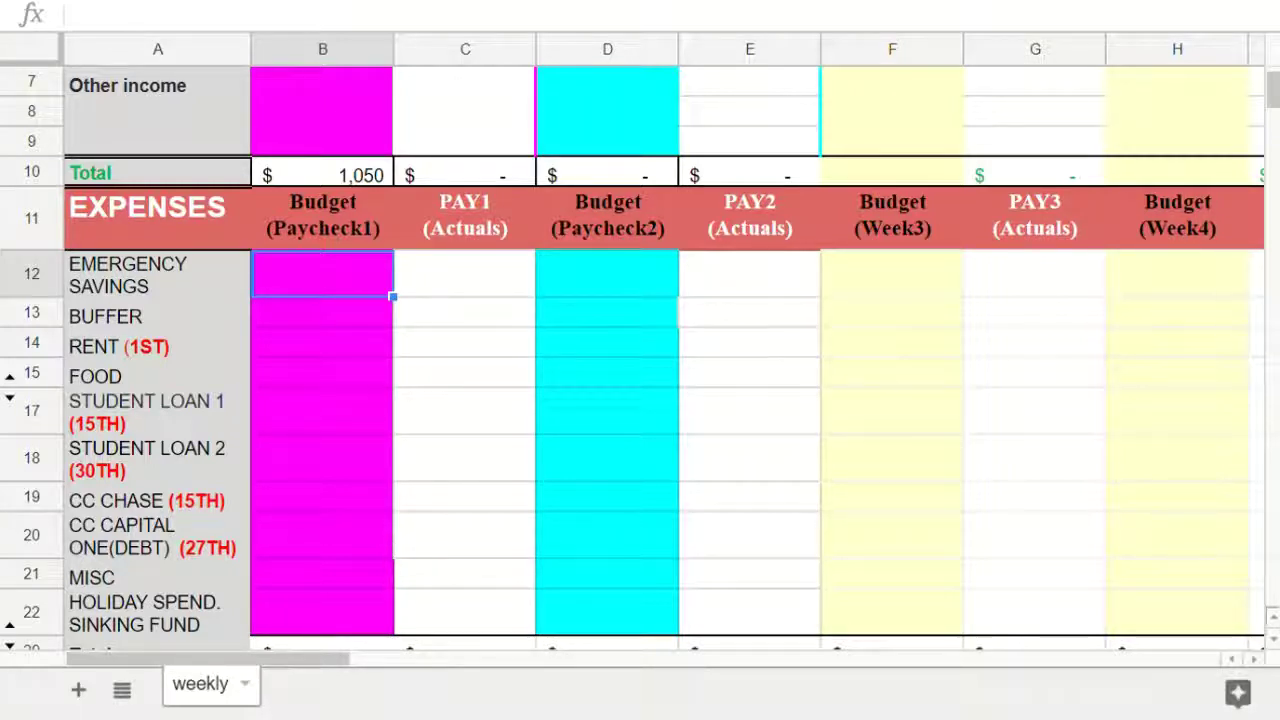
{"action": "type", "text": "300"}
{"action": "key", "text": "Return"}
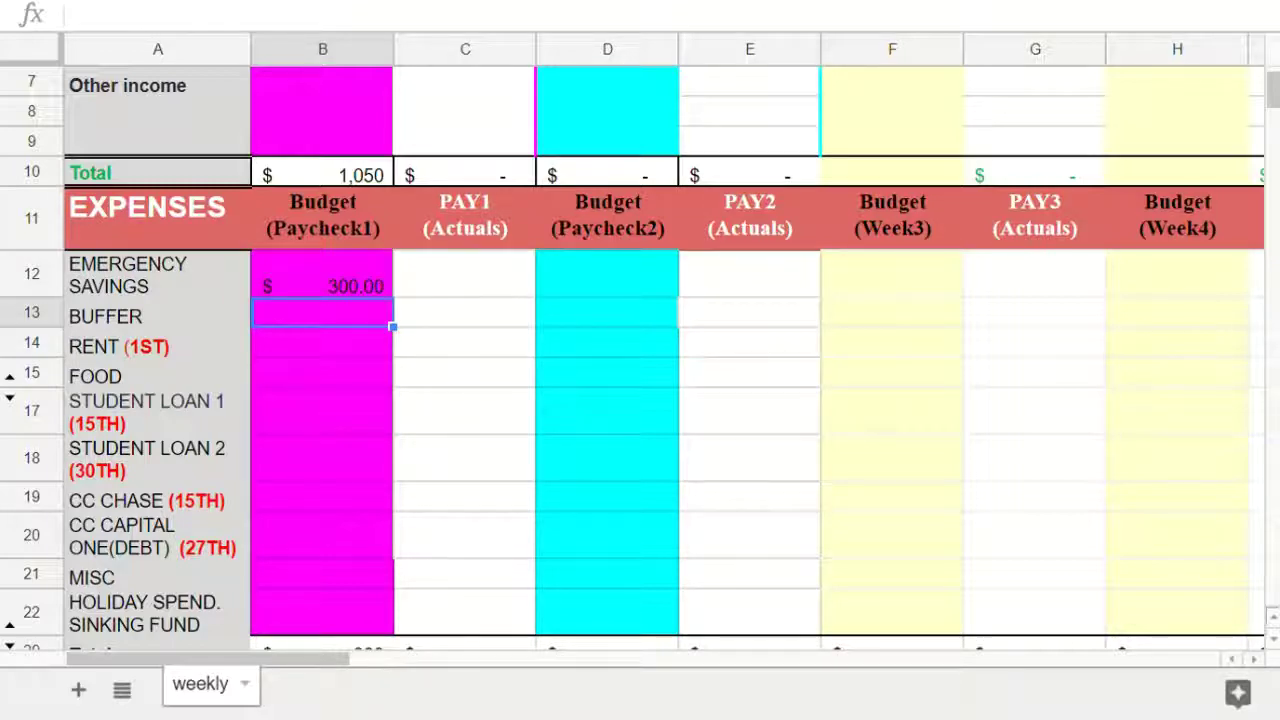
{"action": "scroll", "coordinate": [640, 350], "scroll_direction": "up", "scroll_amount": 3}
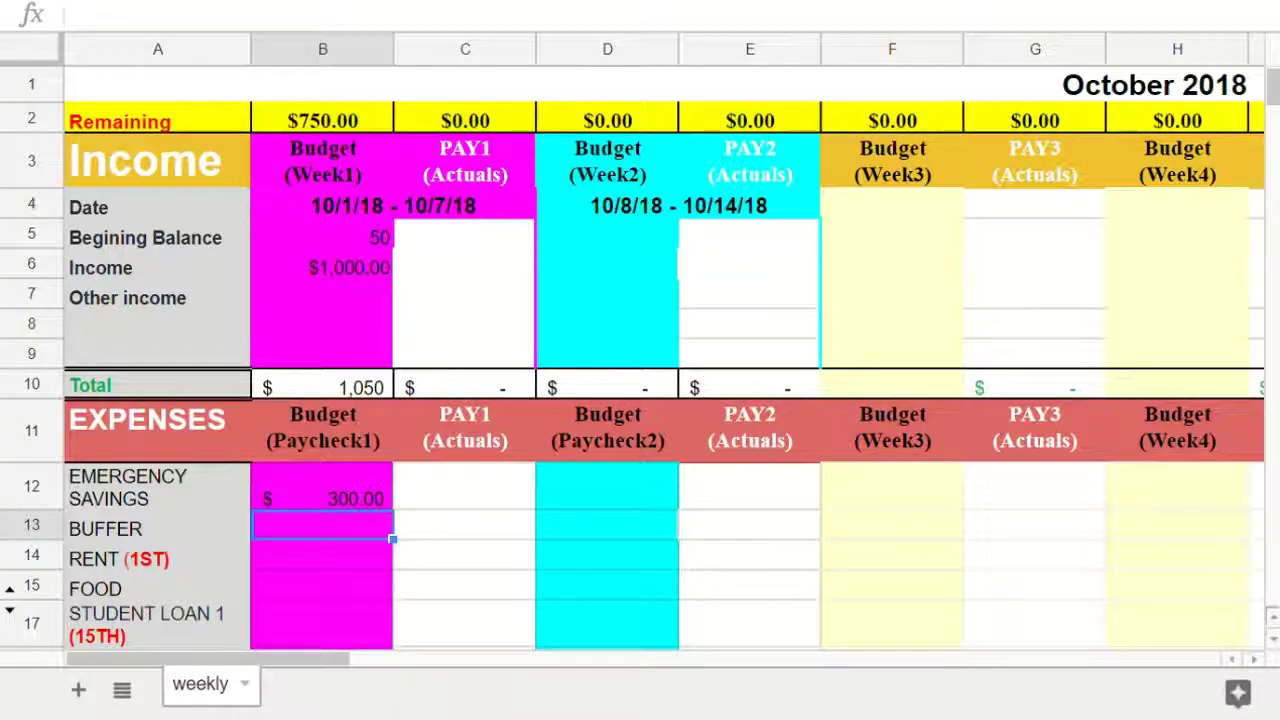
- Enter 30 as the paycheck 1 budget for the buffer expense
{"action": "scroll", "coordinate": [656, 358], "scroll_direction": "down", "scroll_amount": 1}
{"action": "left_click", "coordinate": [322, 420]}
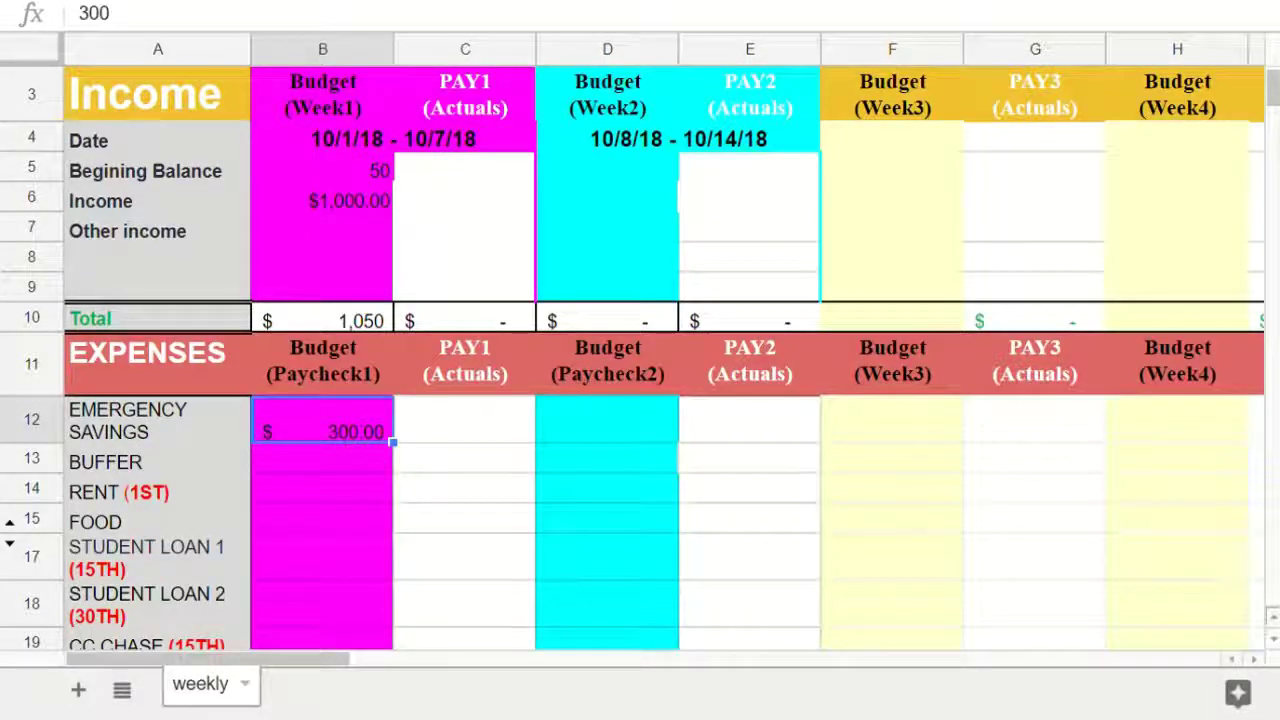
{"action": "left_click", "coordinate": [322, 459]}
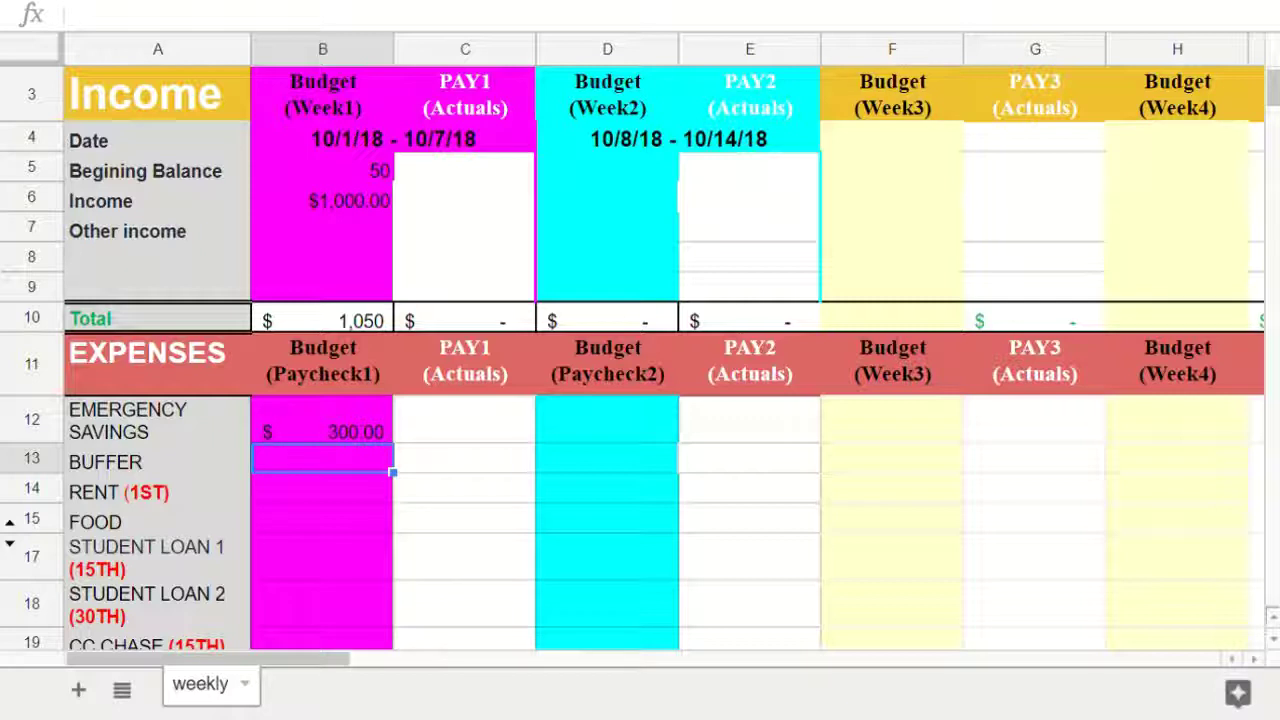
{"action": "type", "text": "10"}
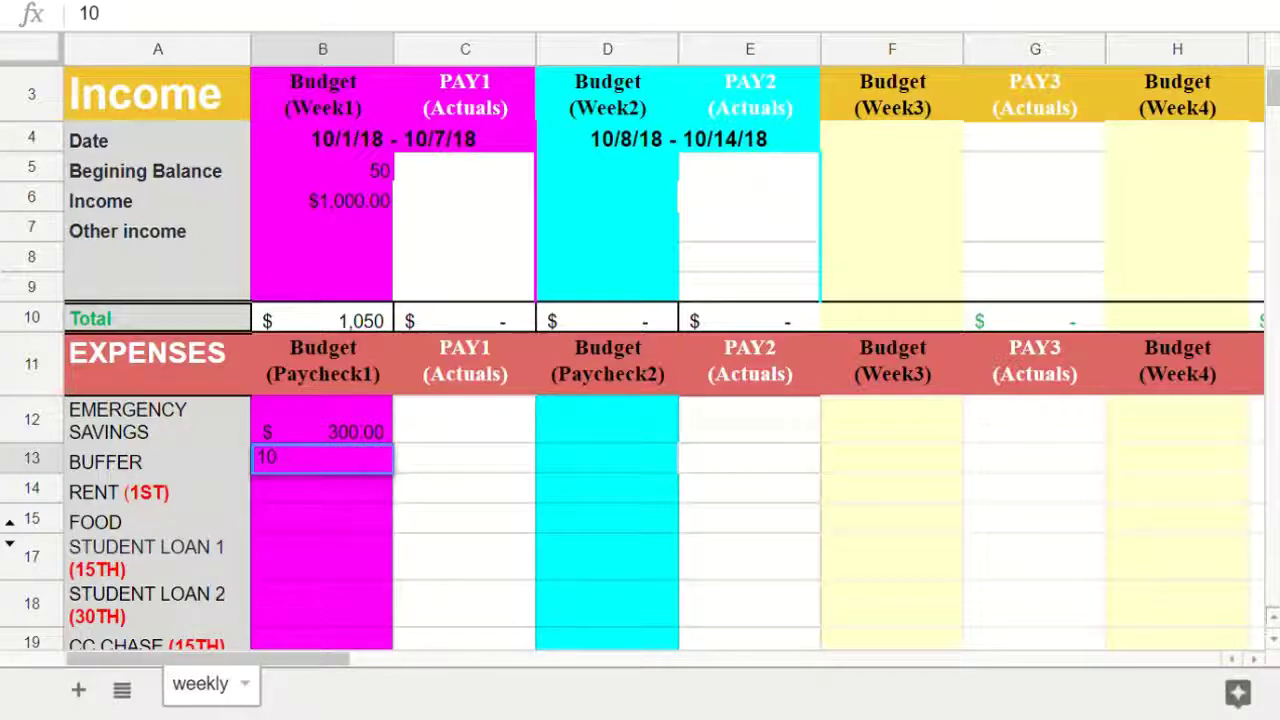
{"action": "key", "text": "BackSpace"}
{"action": "key", "text": "BackSpace"}
{"action": "type", "text": "2"}
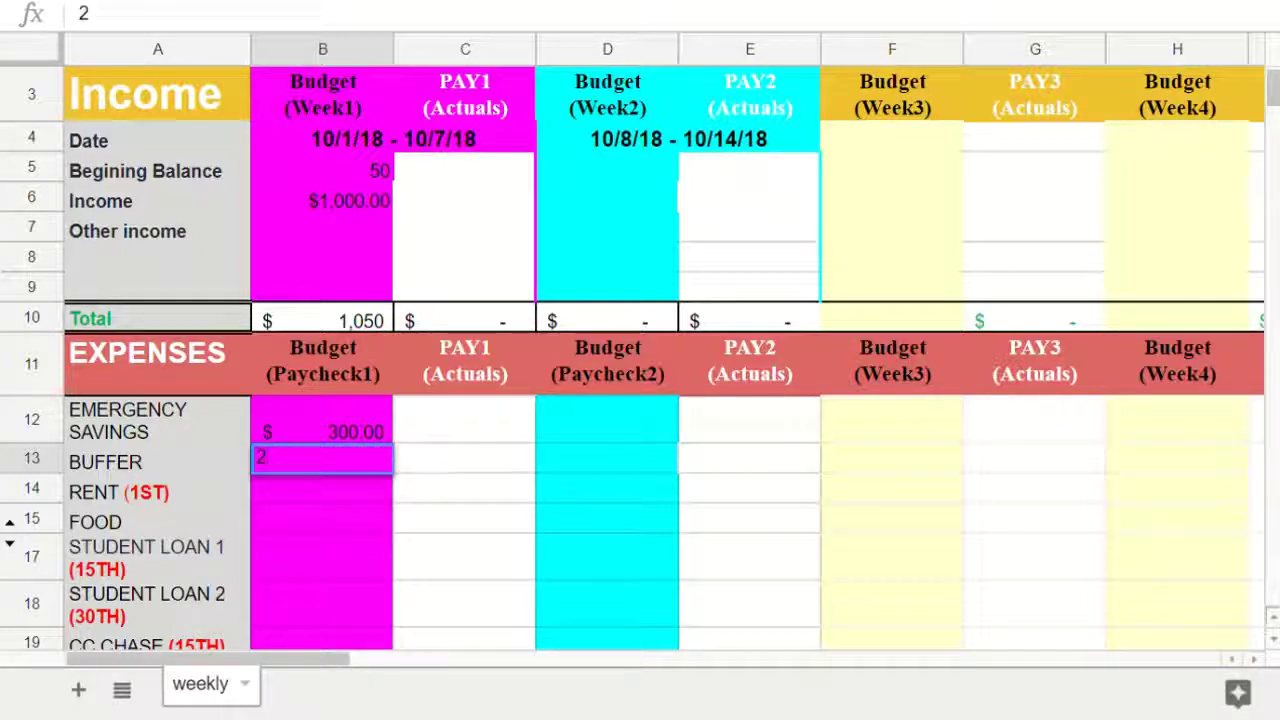
{"action": "key", "text": "BackSpace"}
{"action": "type", "text": "30"}
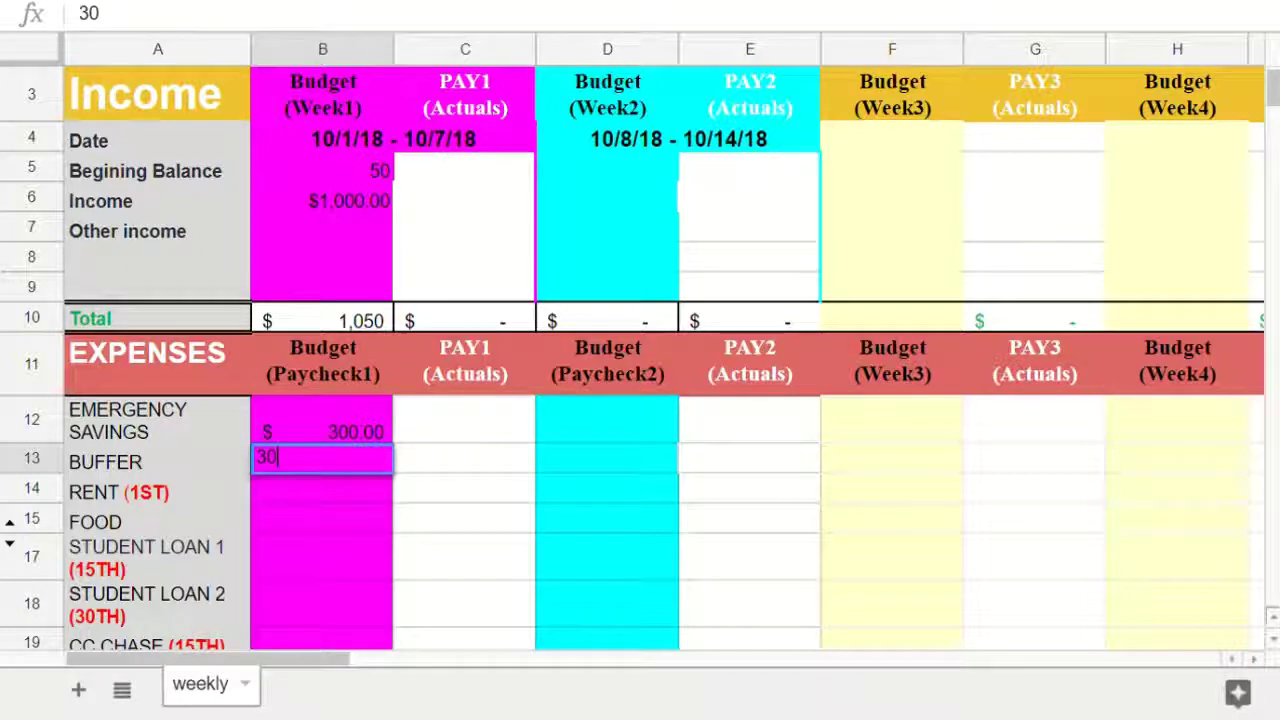
{"action": "key", "text": "Return"}
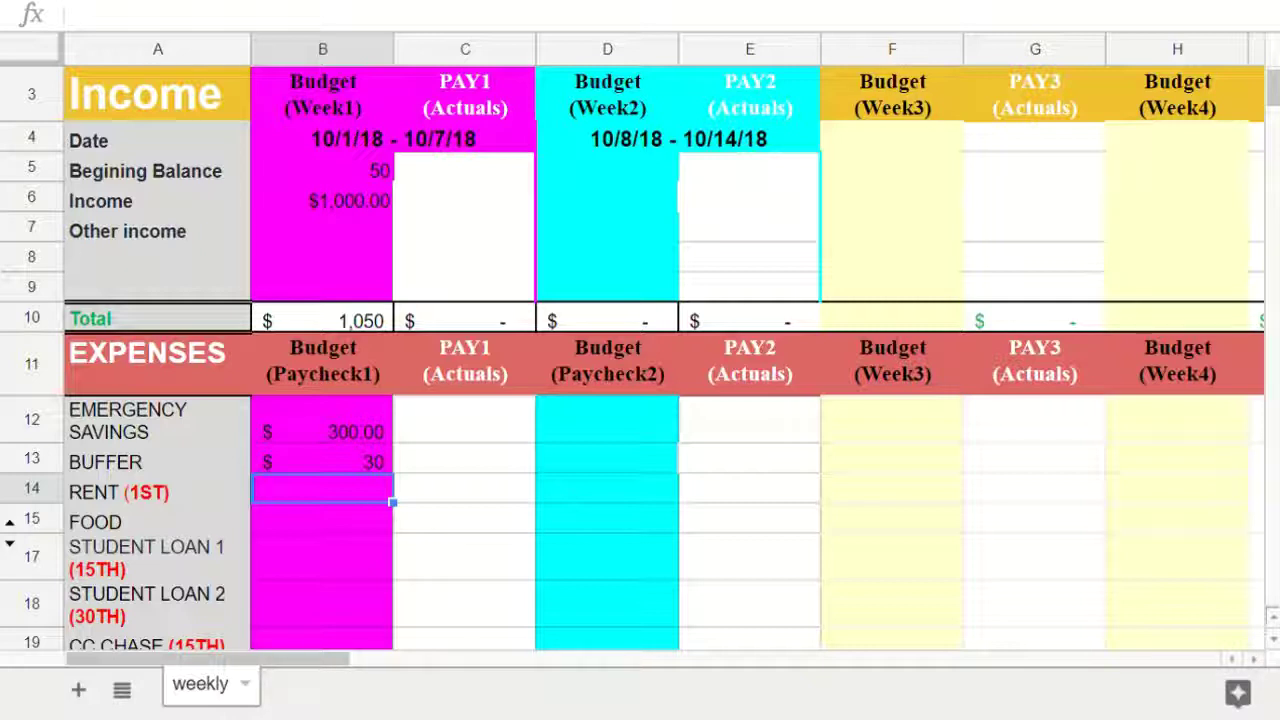
- Enter 300 as the paycheck 1 budget for rent
{"action": "left_click", "coordinate": [322, 518]}
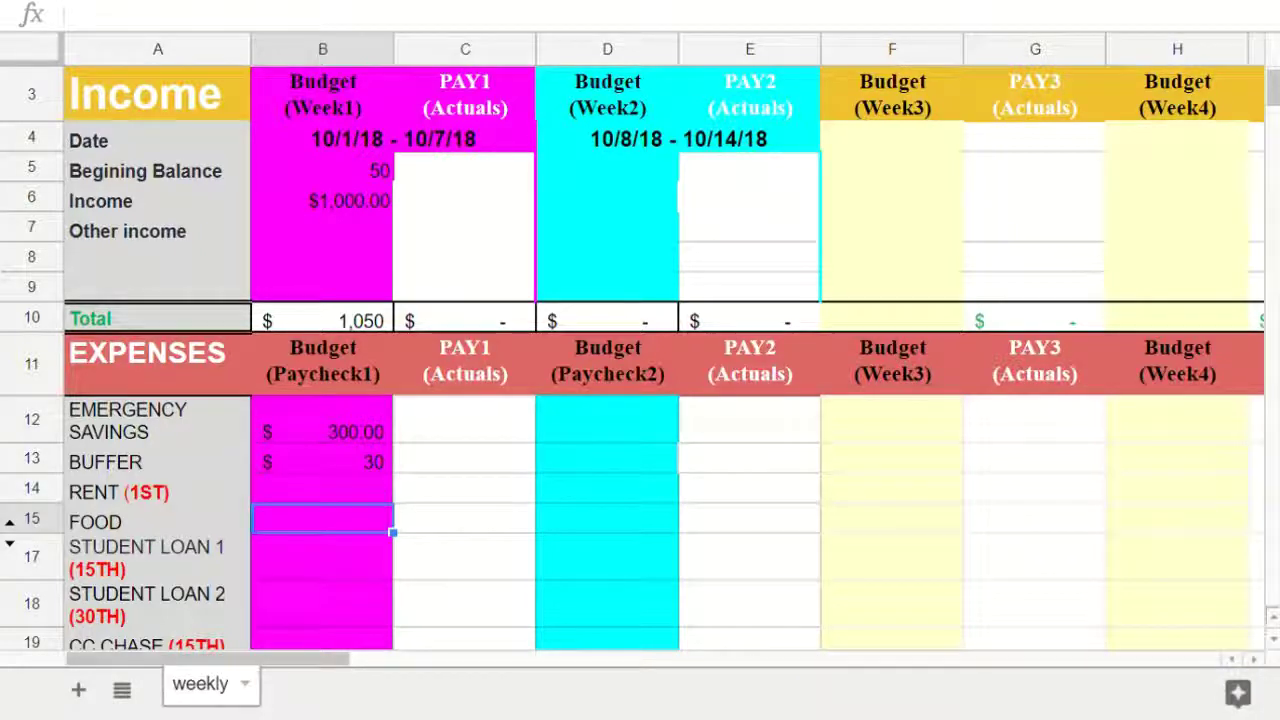
{"action": "left_click", "coordinate": [322, 604]}
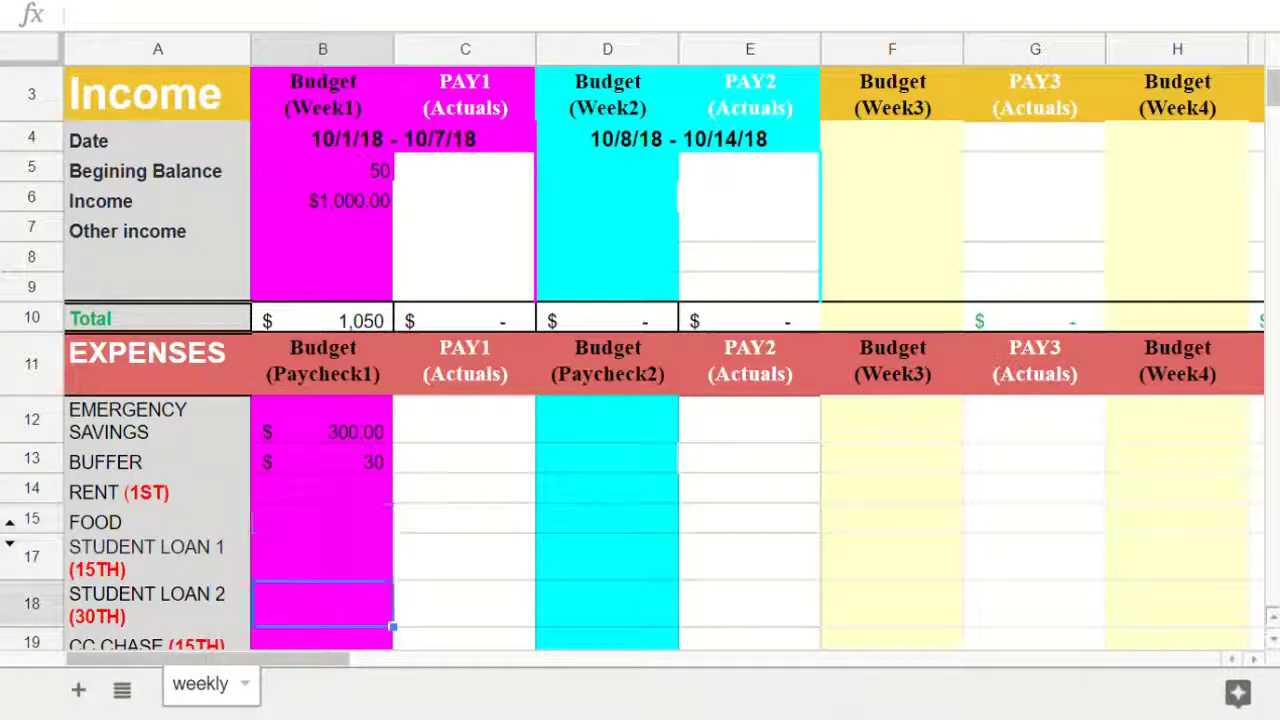
{"action": "left_click", "coordinate": [322, 490]}
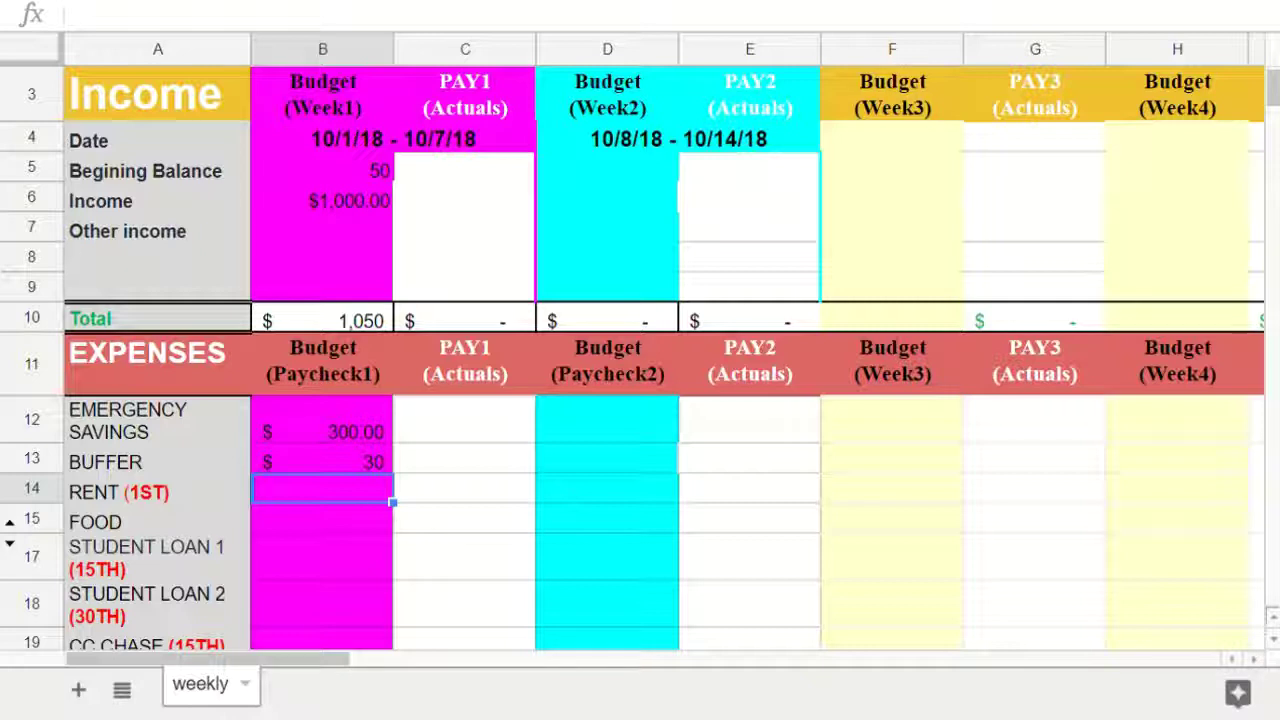
{"action": "type", "text": "3"}
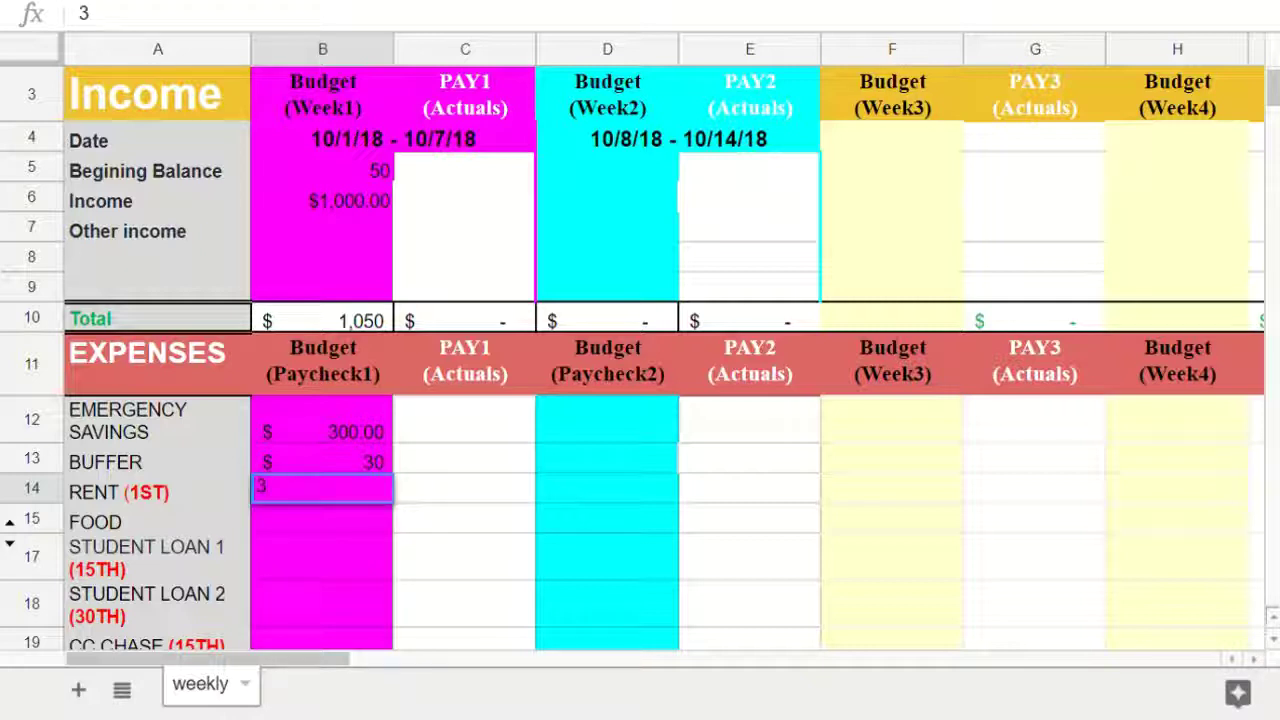
{"action": "type", "text": "00"}
{"action": "key", "text": "Return"}
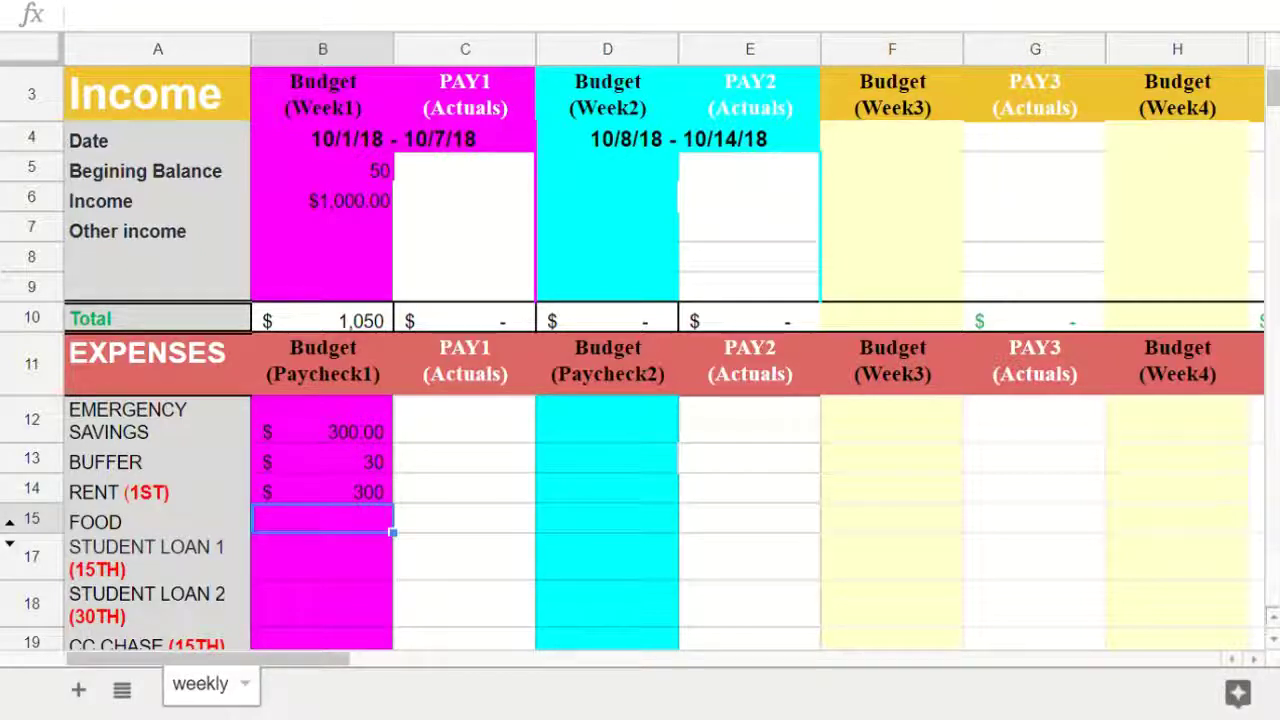
{"action": "left_click", "coordinate": [322, 489]}
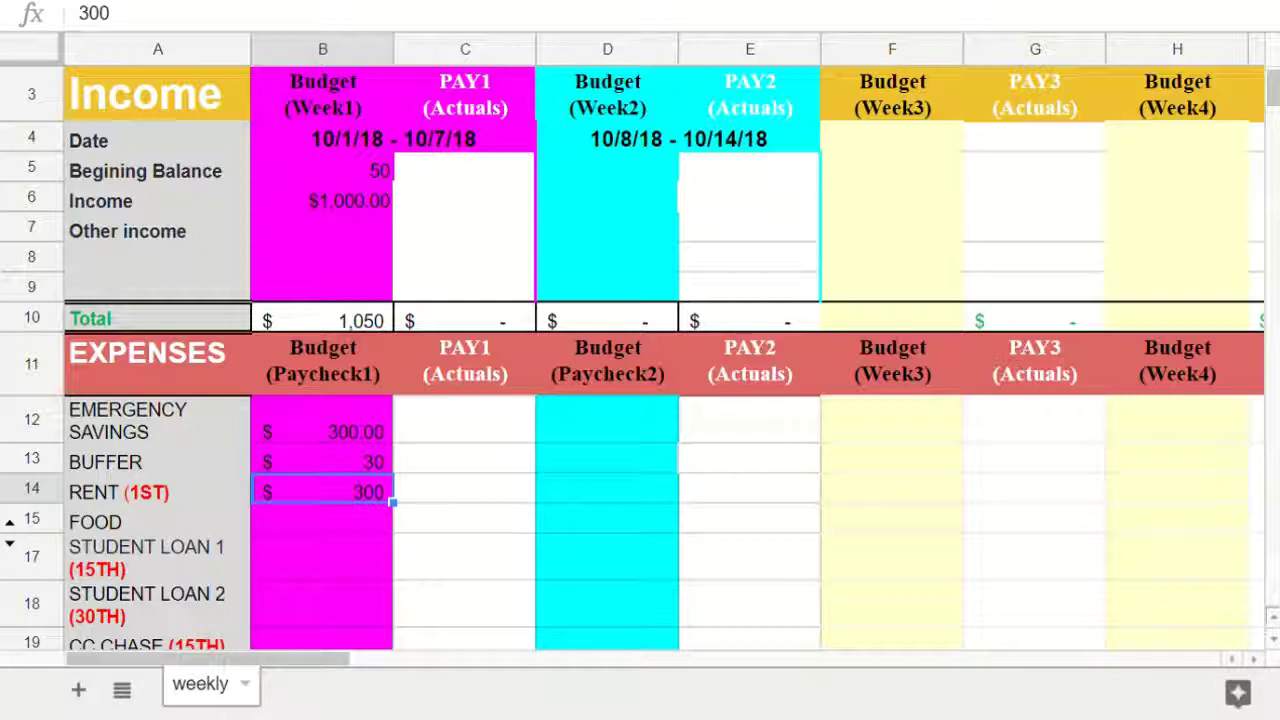
- Set the week 1 beginning balance to 350
{"action": "scroll", "coordinate": [657, 358], "scroll_direction": "up", "scroll_amount": 1}
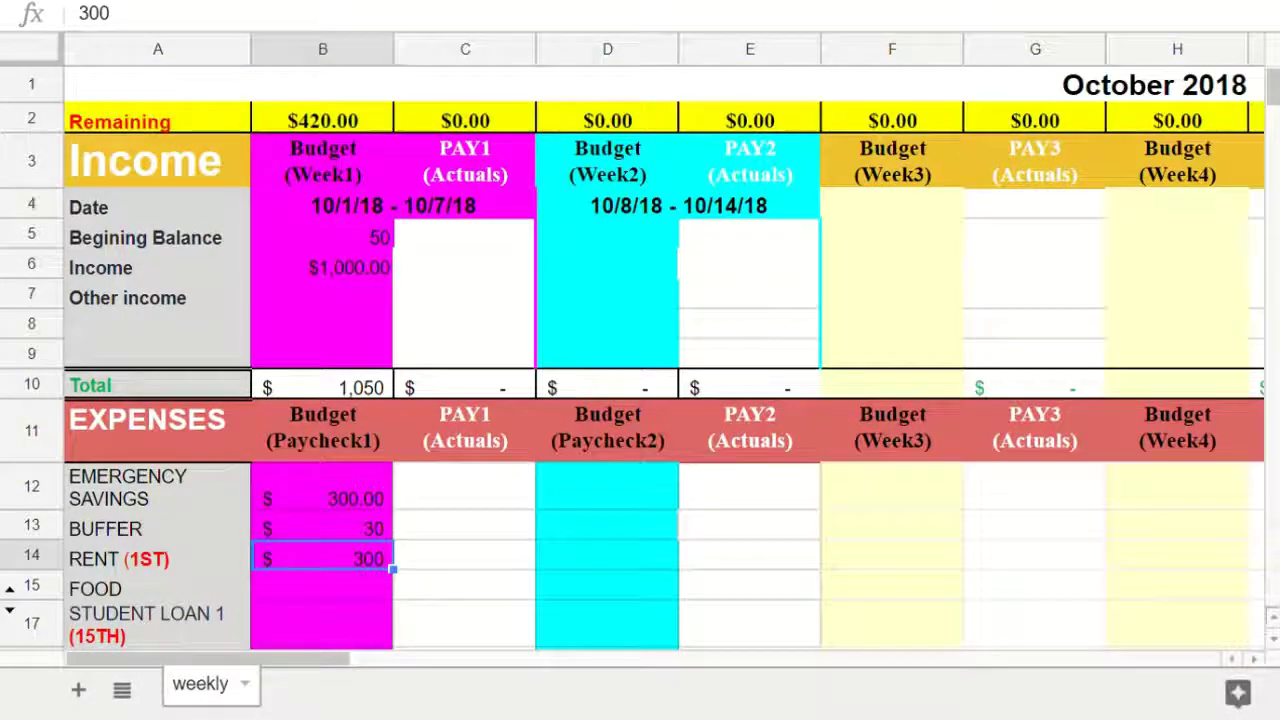
{"action": "double_click", "coordinate": [322, 234]}
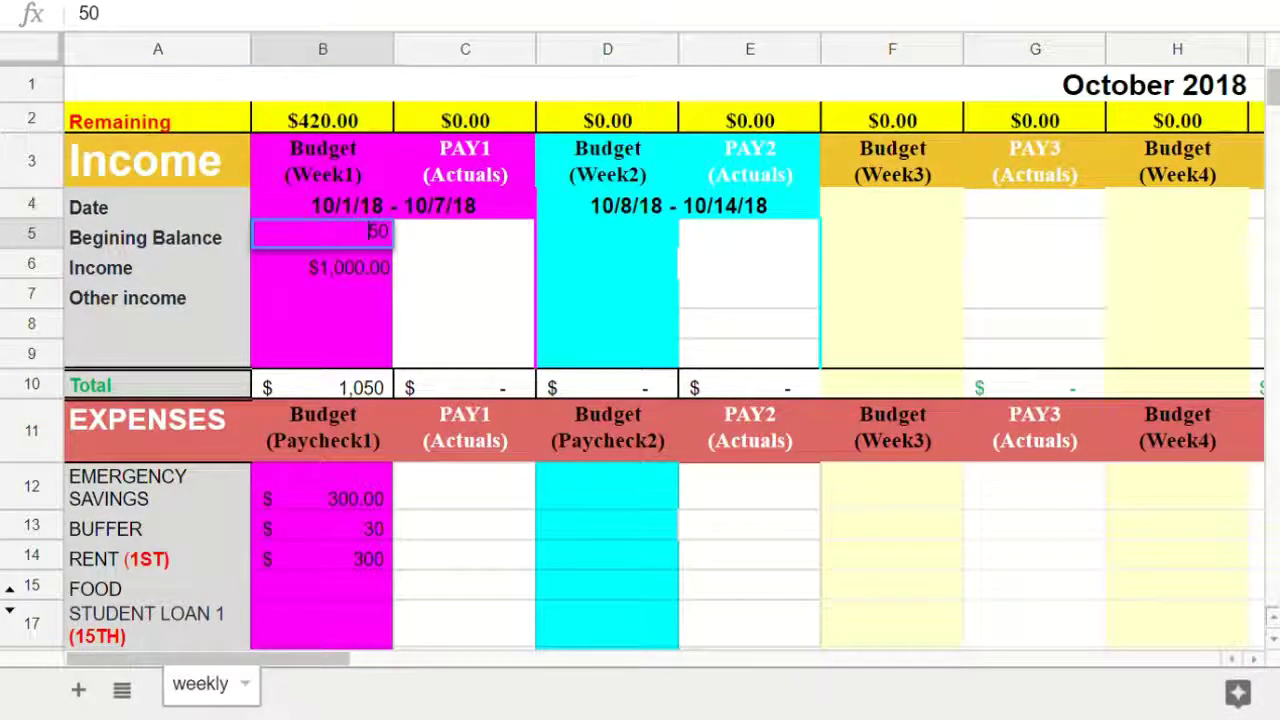
{"action": "type", "text": "350"}
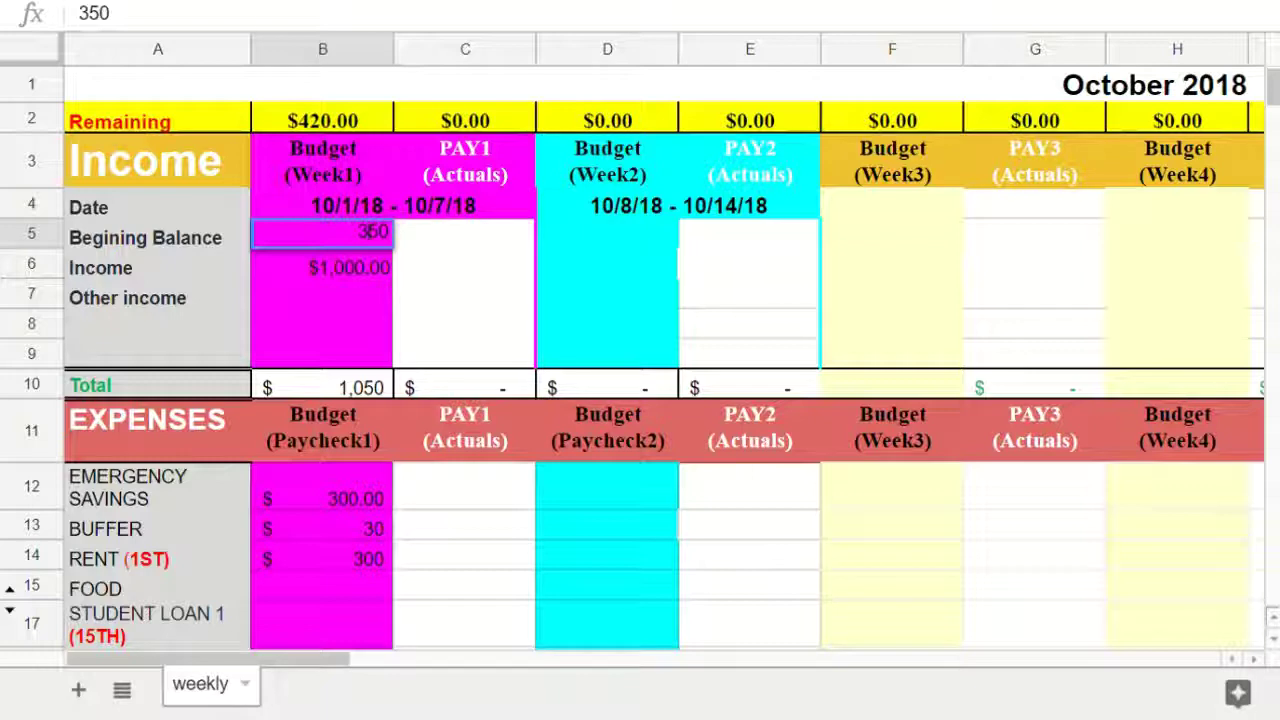
{"action": "left_click", "coordinate": [322, 294]}
- Change the paycheck 1 rent budget to 600 and enter 60 as the food budget
{"action": "scroll", "coordinate": [322, 294], "scroll_direction": "down", "scroll_amount": 1}
{"action": "left_click", "coordinate": [322, 490]}
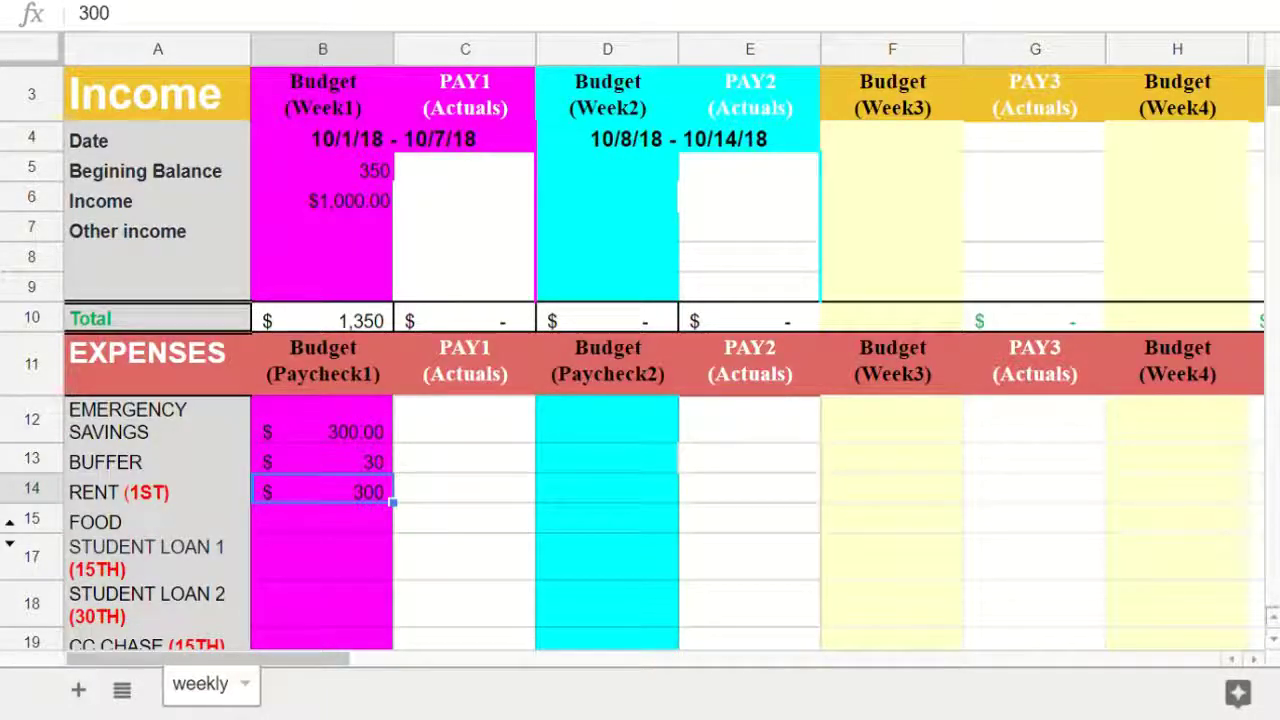
{"action": "double_click", "coordinate": [370, 489]}
{"action": "left_click", "coordinate": [366, 487]}
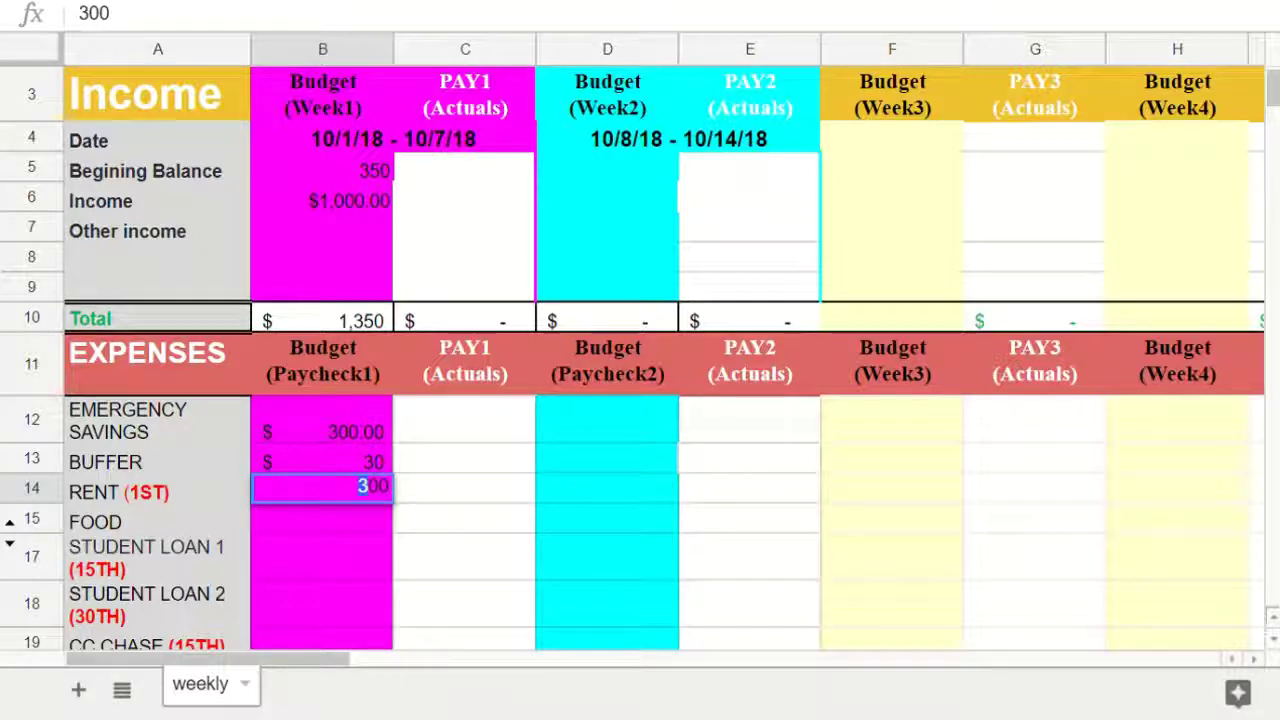
{"action": "key", "text": "BackSpace"}
{"action": "type", "text": "6"}
{"action": "key", "text": "Return"}
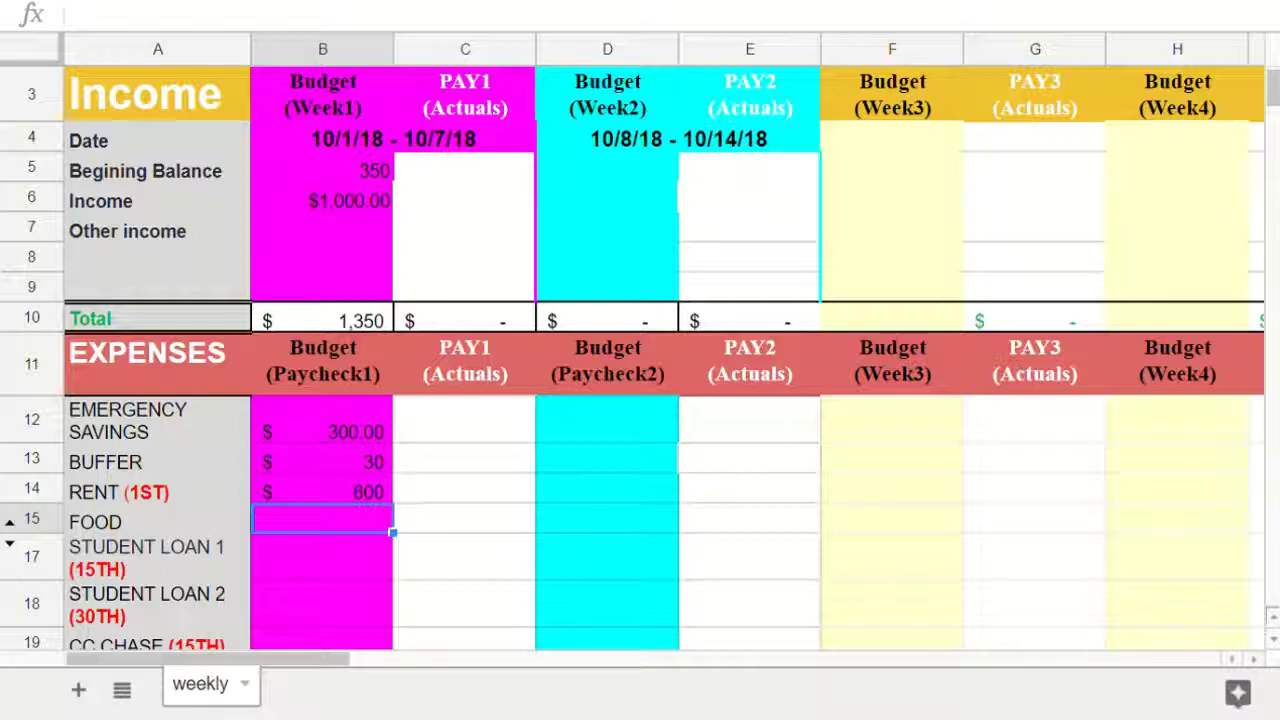
{"action": "type", "text": "60"}
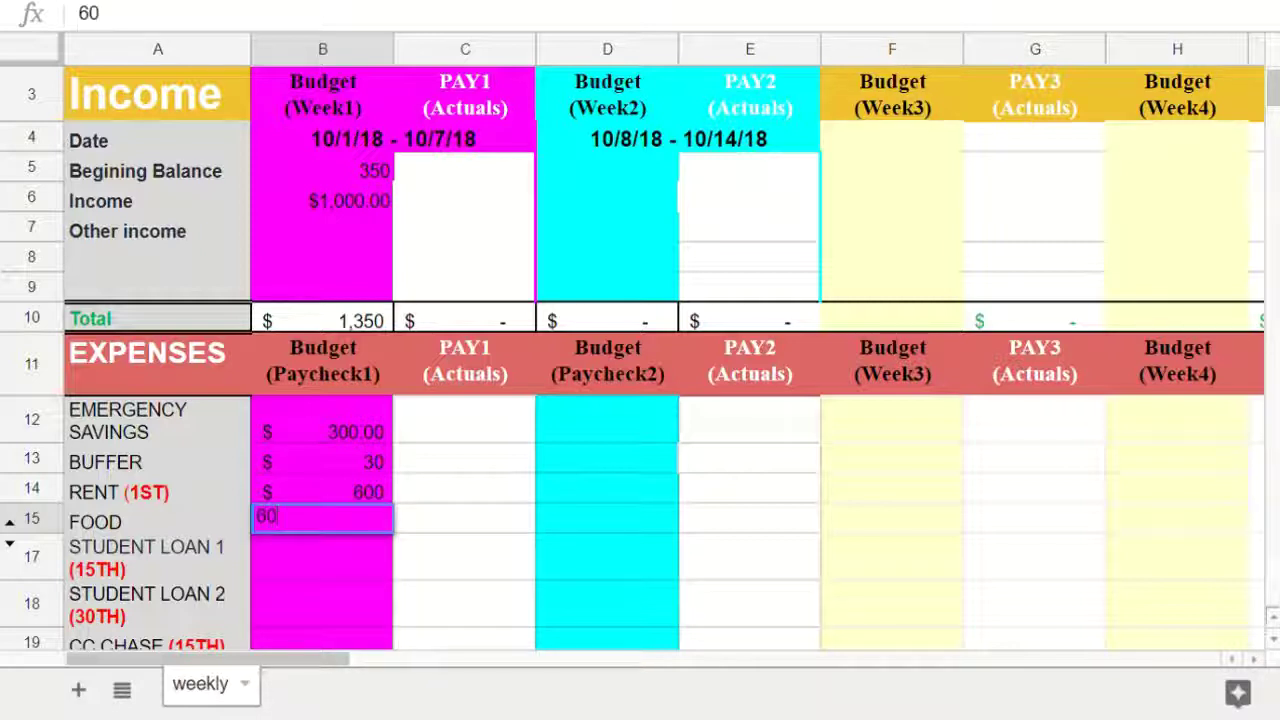
{"action": "key", "text": "Return"}
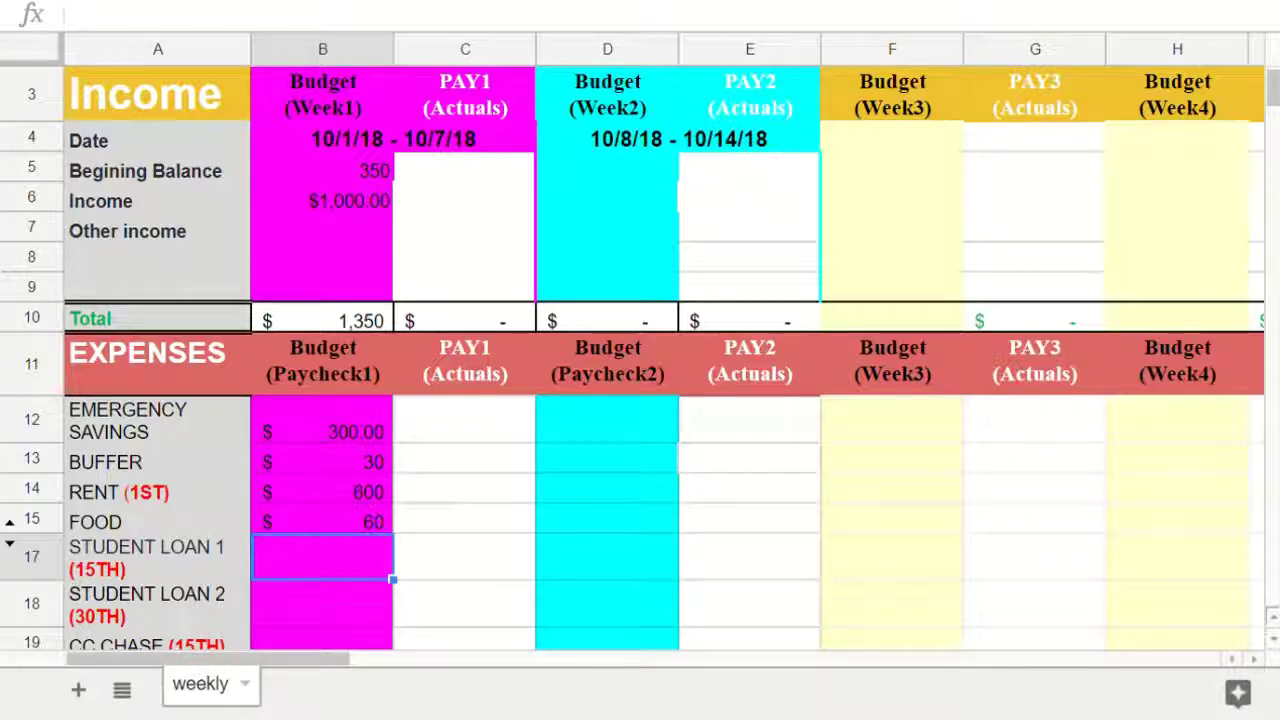
- Review the week 1 remaining amount against the income and the expense rows
{"action": "scroll", "coordinate": [640, 346], "scroll_direction": "up", "scroll_amount": 1}
{"action": "scroll", "coordinate": [640, 346], "scroll_direction": "down", "scroll_amount": 1}
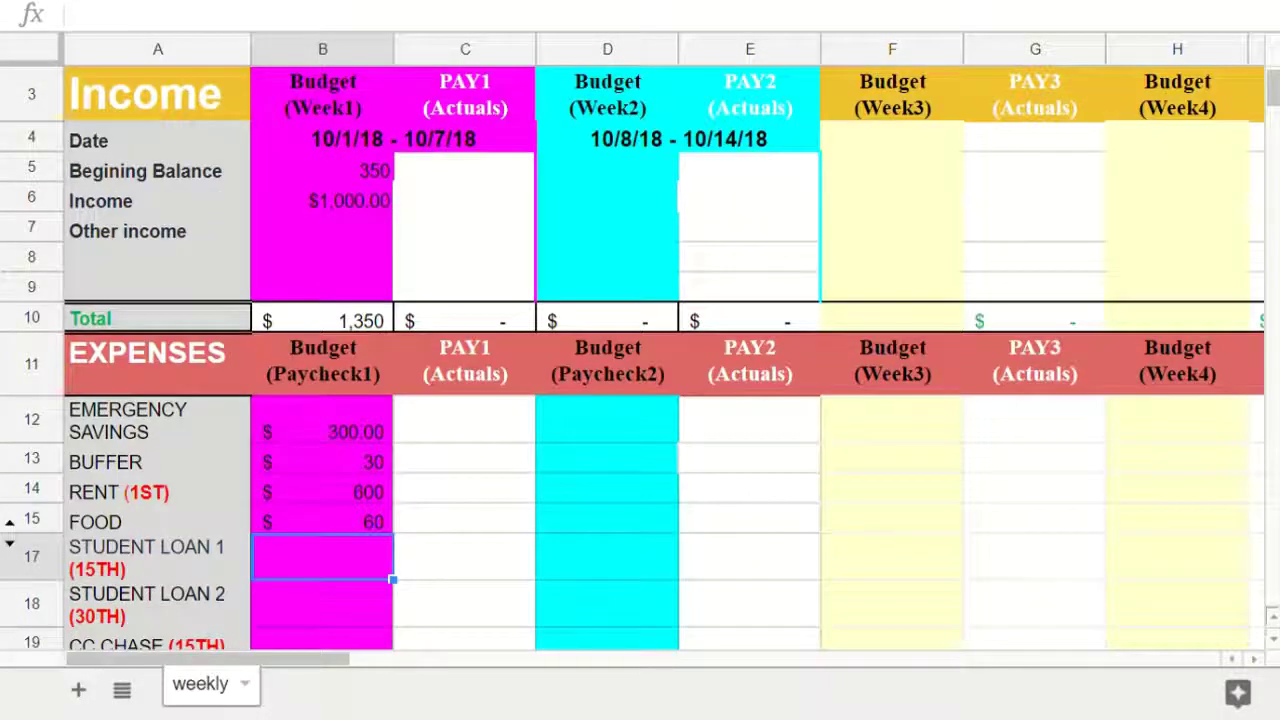
{"action": "scroll", "coordinate": [640, 346], "scroll_direction": "down", "scroll_amount": 1}
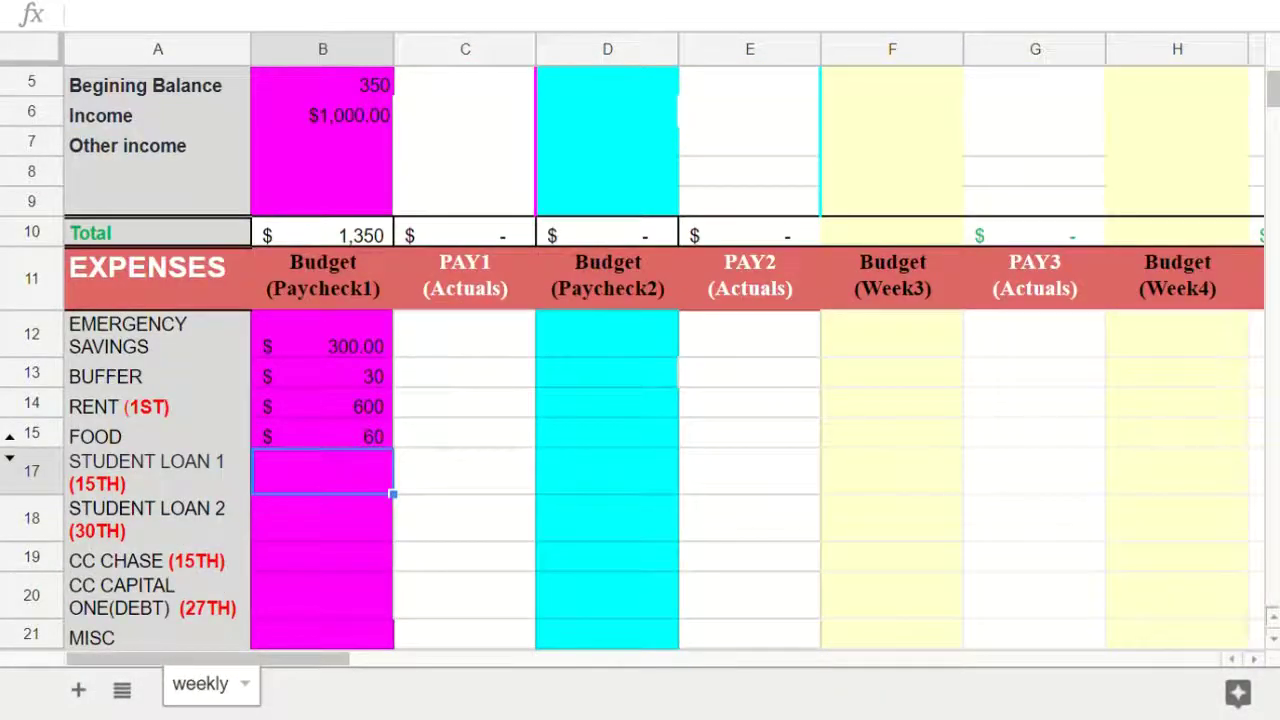
{"action": "scroll", "coordinate": [640, 346], "scroll_direction": "right", "scroll_amount": 3}
{"action": "scroll", "coordinate": [640, 346], "scroll_direction": "right", "scroll_amount": 3}
{"action": "scroll", "coordinate": [640, 346], "scroll_direction": "left", "scroll_amount": 6}
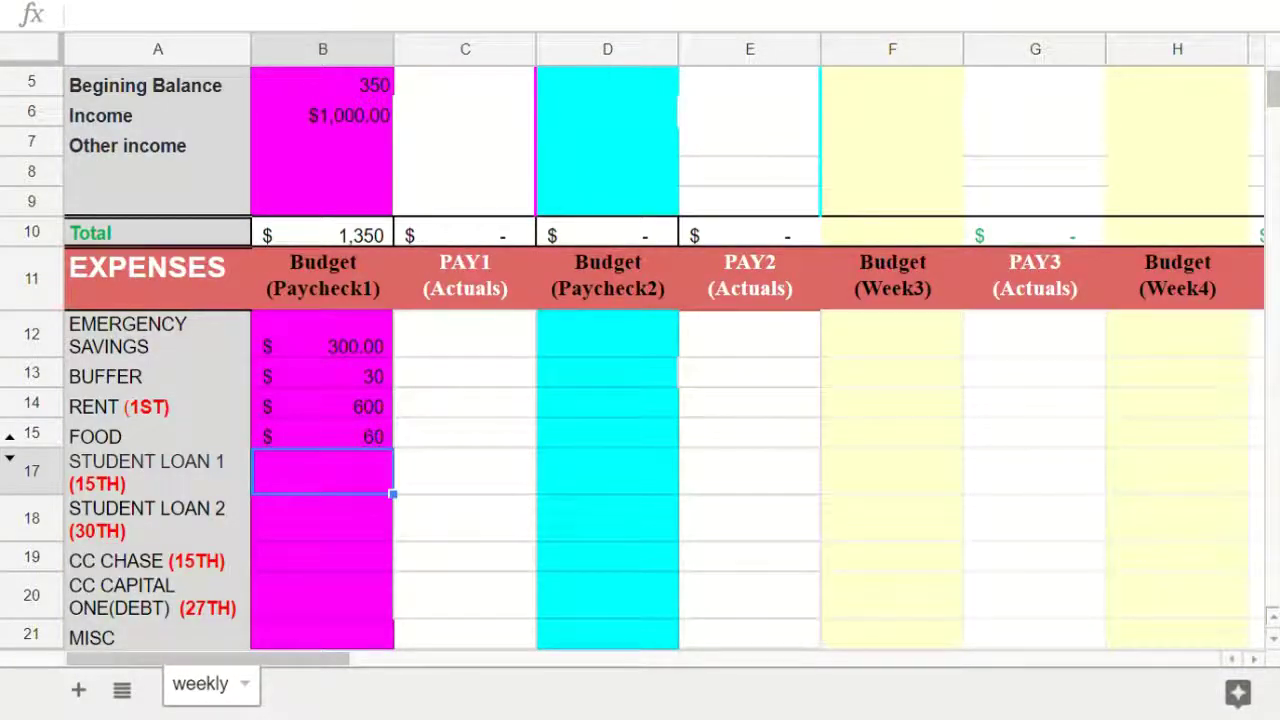
{"action": "scroll", "coordinate": [640, 346], "scroll_direction": "up", "scroll_amount": 2}
{"action": "scroll", "coordinate": [640, 346], "scroll_direction": "down", "scroll_amount": 1}
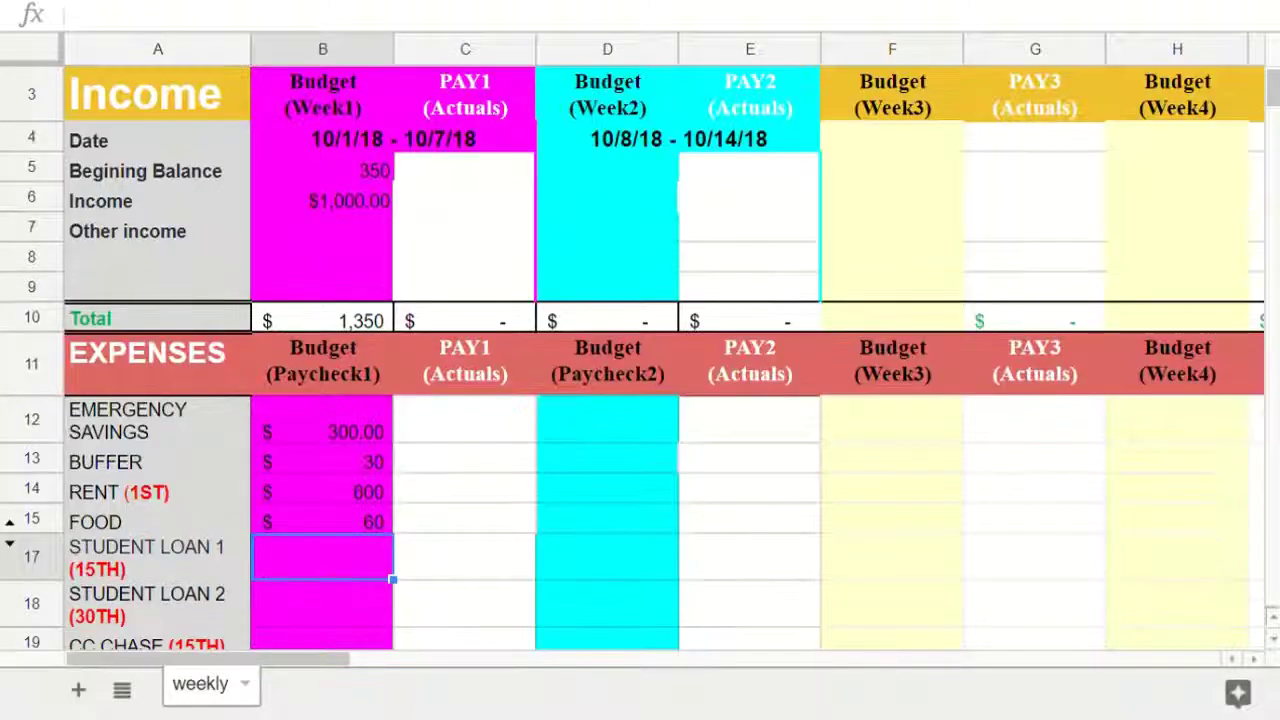
{"action": "scroll", "coordinate": [640, 346], "scroll_direction": "up", "scroll_amount": 1}
{"action": "scroll", "coordinate": [465, 195], "scroll_direction": "down", "scroll_amount": 1}
{"action": "scroll", "coordinate": [465, 195], "scroll_direction": "up", "scroll_amount": 1}
- Leave full screen view and freeze the first two rows, down to the Remaining row, then check them against the expense rows
{"action": "key", "text": "Escape"}
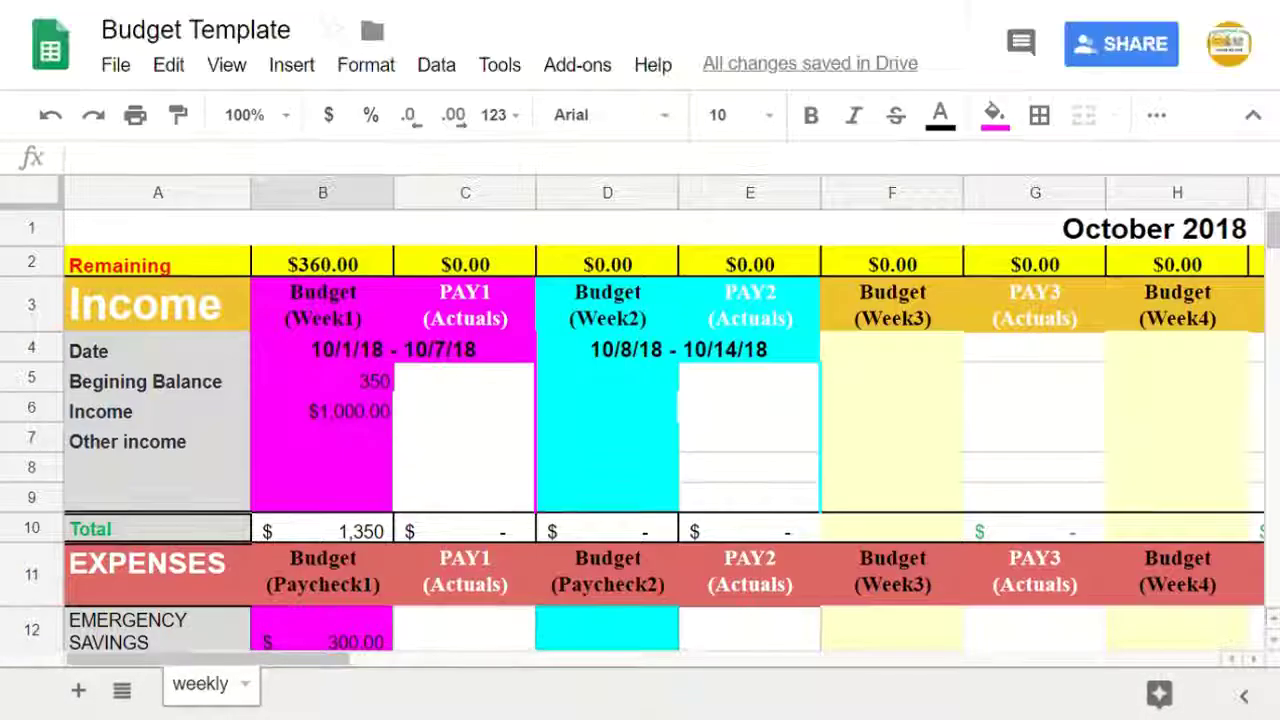
{"action": "scroll", "coordinate": [465, 195], "scroll_direction": "down", "scroll_amount": 1}
{"action": "scroll", "coordinate": [465, 195], "scroll_direction": "up", "scroll_amount": 1}
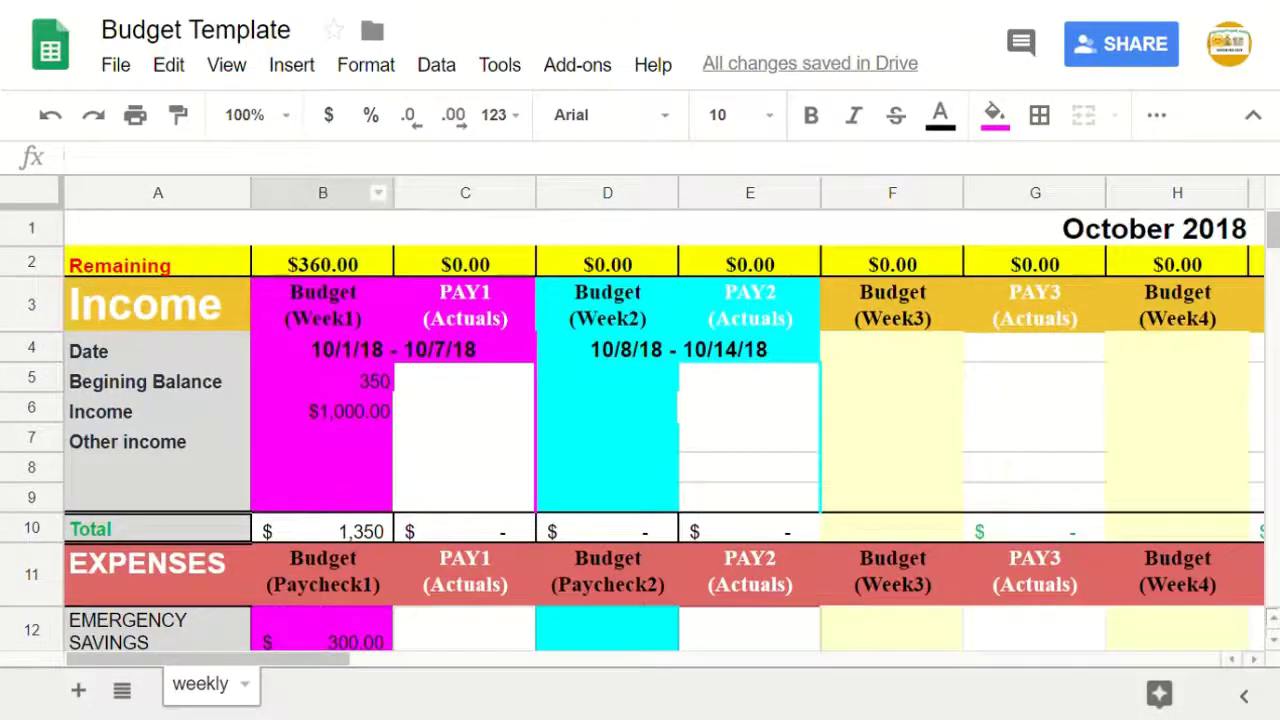
{"action": "left_click", "coordinate": [32, 262]}
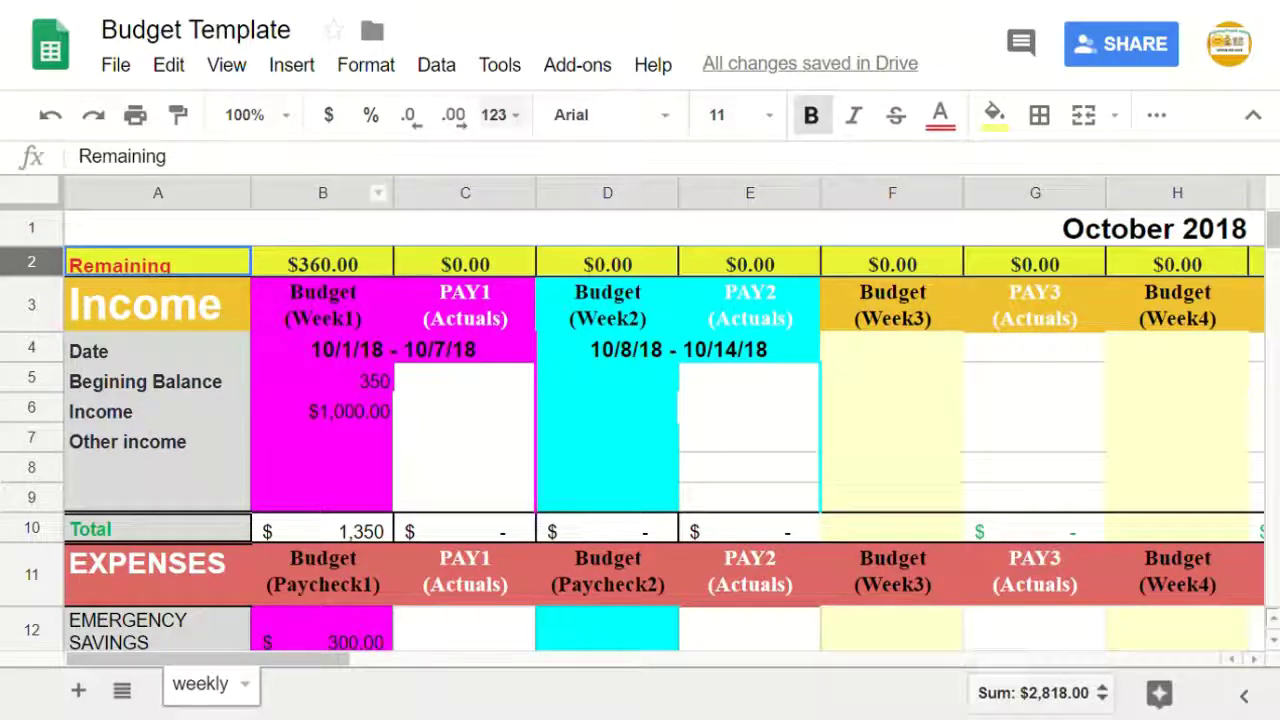
{"action": "left_click", "coordinate": [227, 64]}
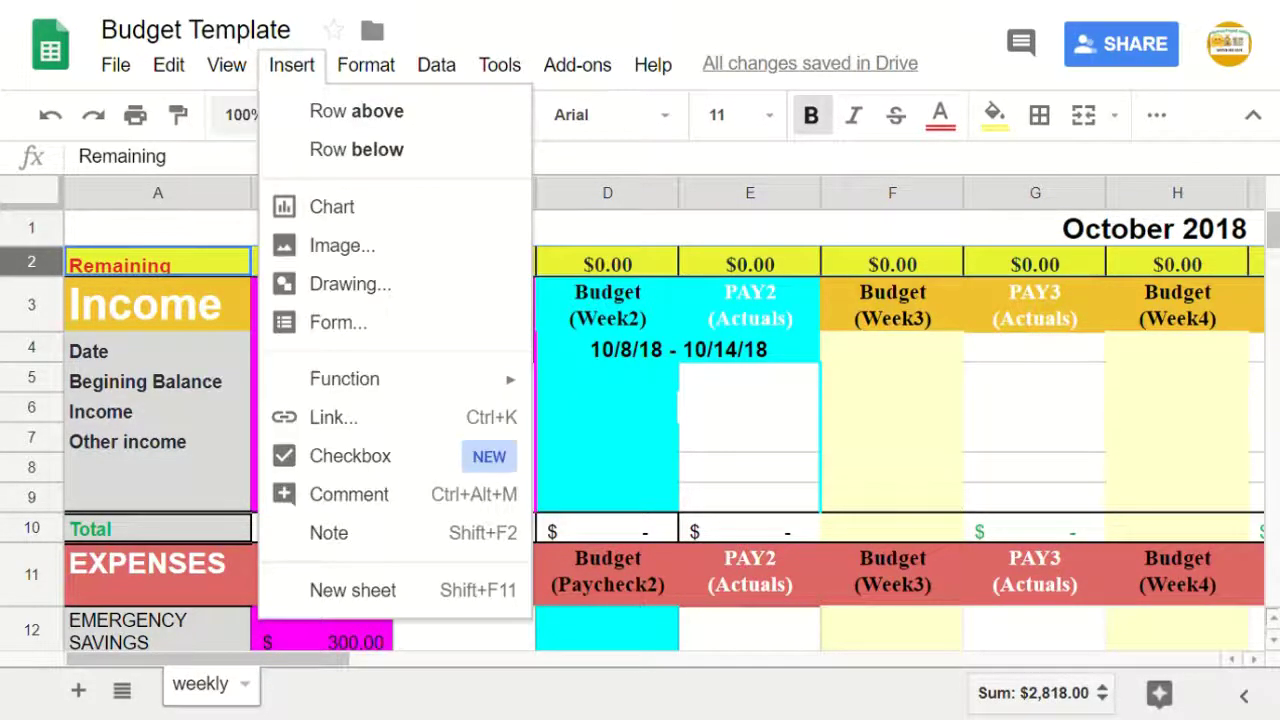
{"action": "mouse_move", "coordinate": [291, 65]}
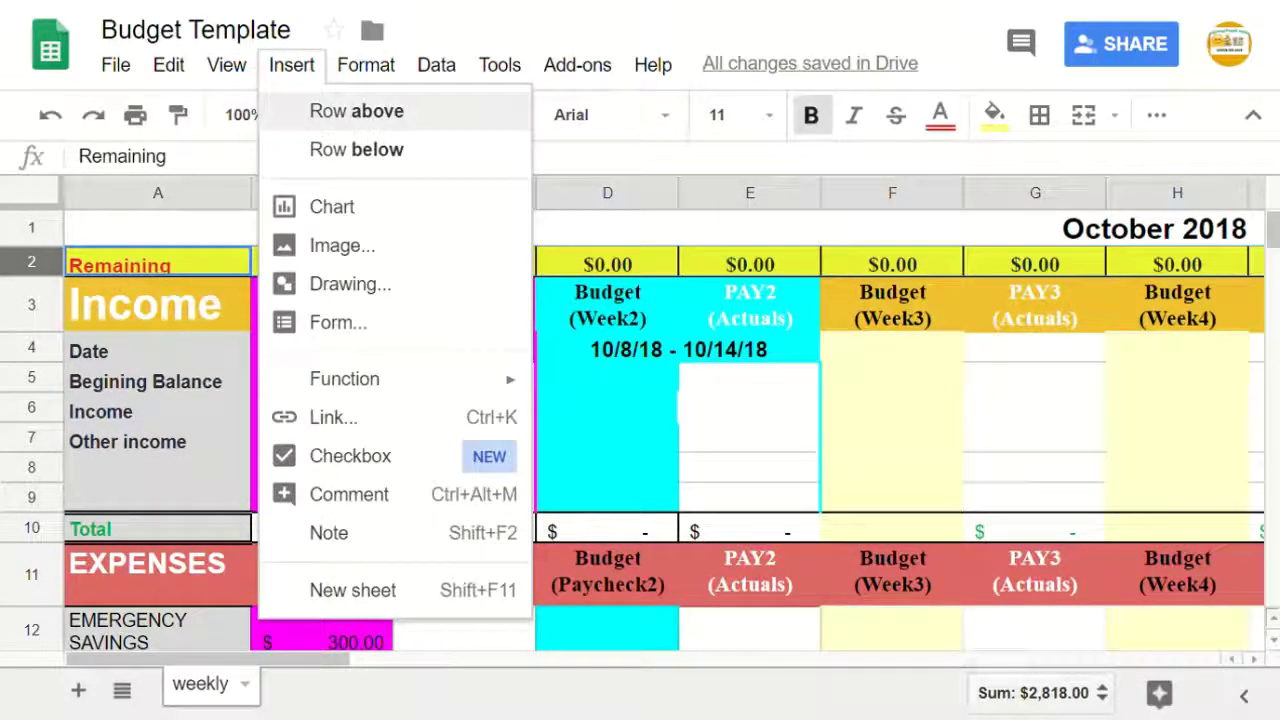
{"action": "mouse_move", "coordinate": [227, 64]}
{"action": "mouse_move", "coordinate": [276, 111]}
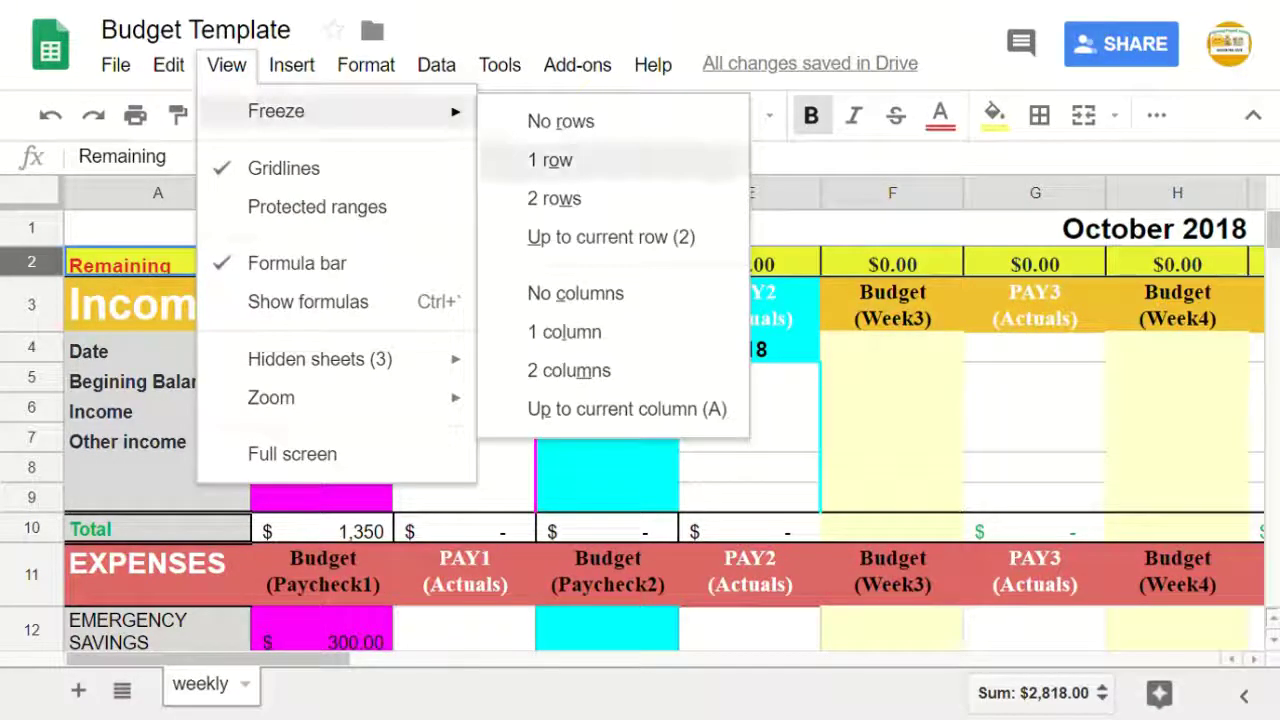
{"action": "left_click", "coordinate": [554, 198]}
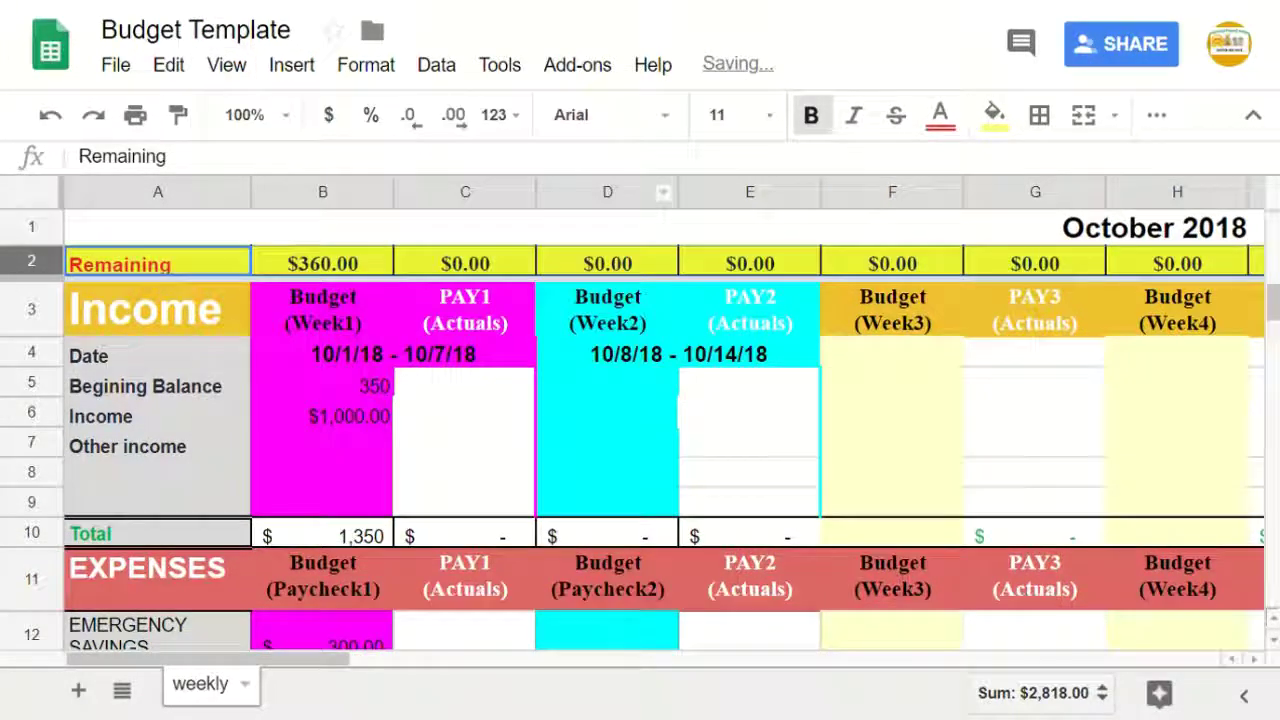
{"action": "scroll", "coordinate": [640, 460], "scroll_direction": "down", "scroll_amount": 5}
{"action": "scroll", "coordinate": [640, 460], "scroll_direction": "up", "scroll_amount": 5}
{"action": "scroll", "coordinate": [640, 460], "scroll_direction": "down", "scroll_amount": 5}
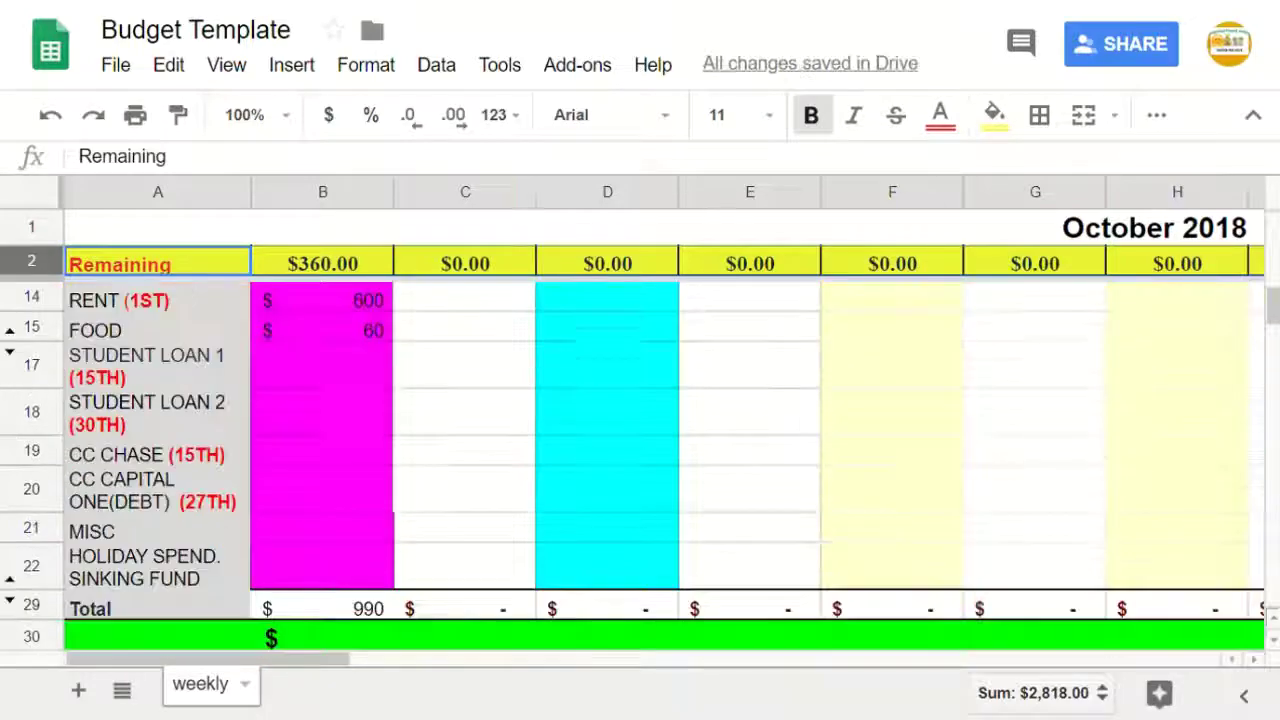
{"action": "scroll", "coordinate": [640, 460], "scroll_direction": "down", "scroll_amount": 3}
{"action": "scroll", "coordinate": [640, 460], "scroll_direction": "up", "scroll_amount": 3}
- Return the budget sheet to full screen view
{"action": "left_click", "coordinate": [465, 364]}
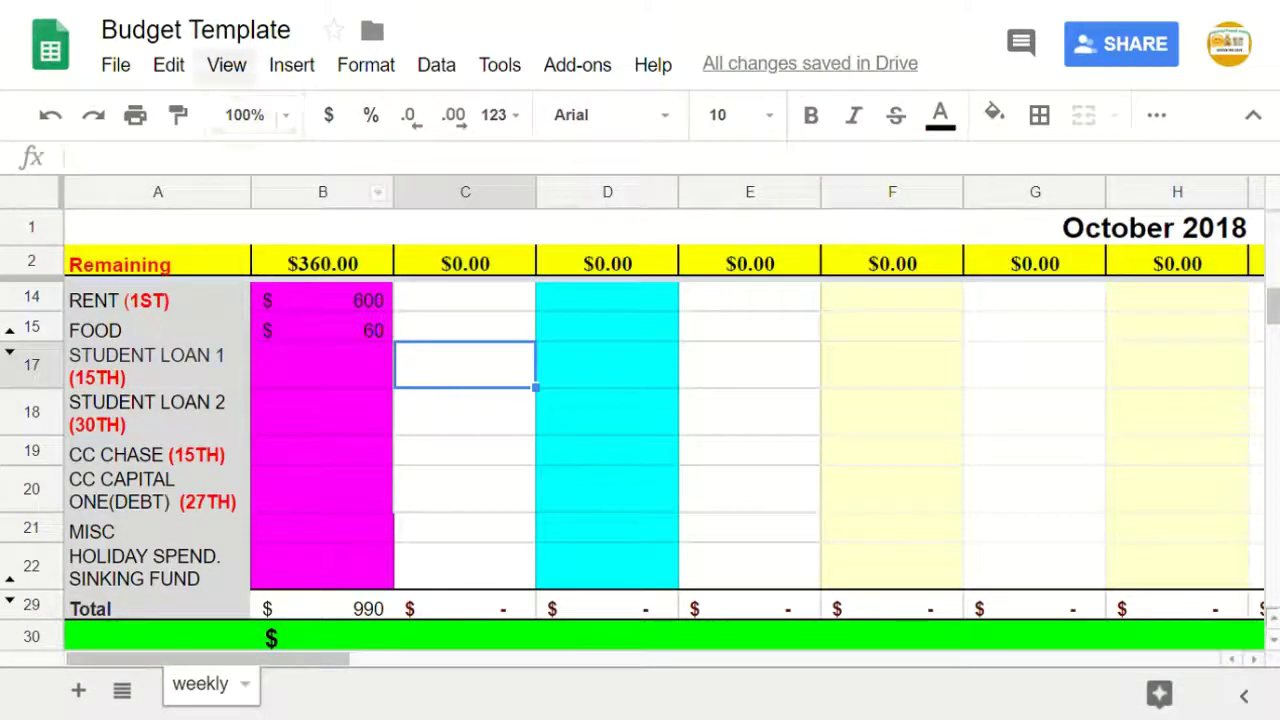
{"action": "left_click", "coordinate": [227, 65]}
{"action": "left_click", "coordinate": [286, 451]}
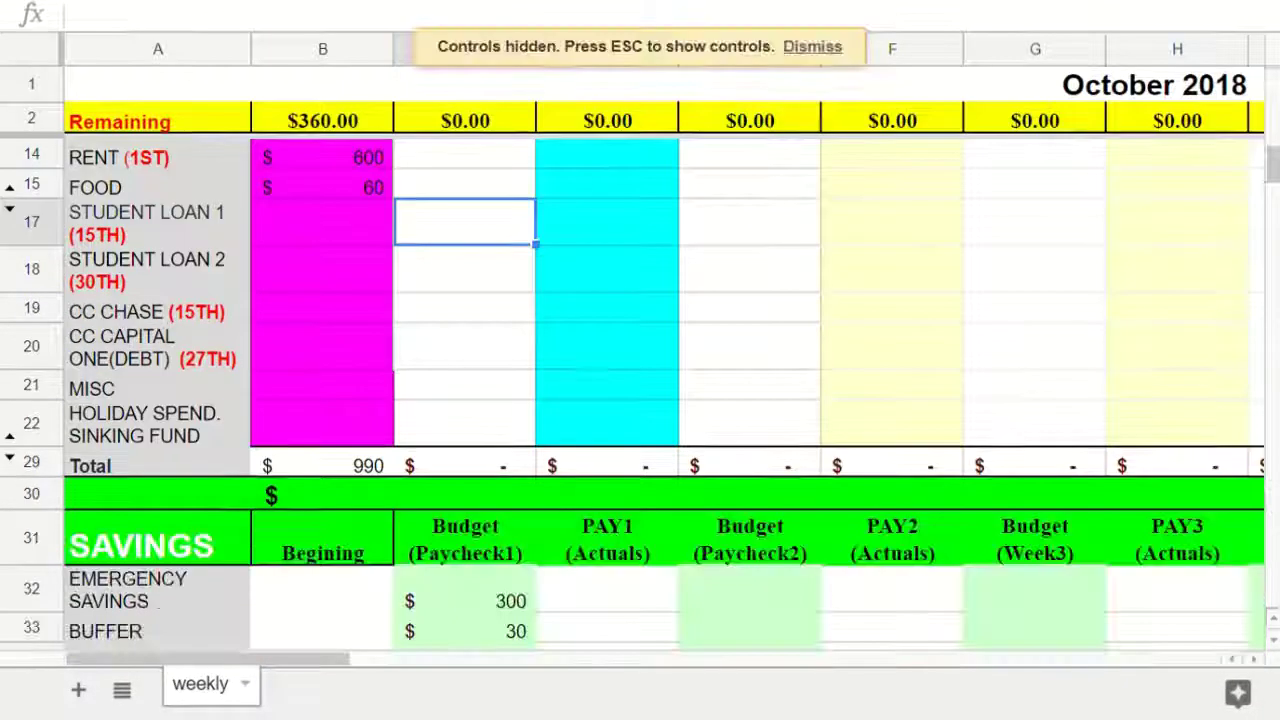
- Examine the expenses and savings sections and inspect the formula behind the week 1 remaining amount
{"action": "scroll", "coordinate": [640, 400], "scroll_direction": "down", "scroll_amount": 5}
{"action": "scroll", "coordinate": [640, 400], "scroll_direction": "up", "scroll_amount": 4}
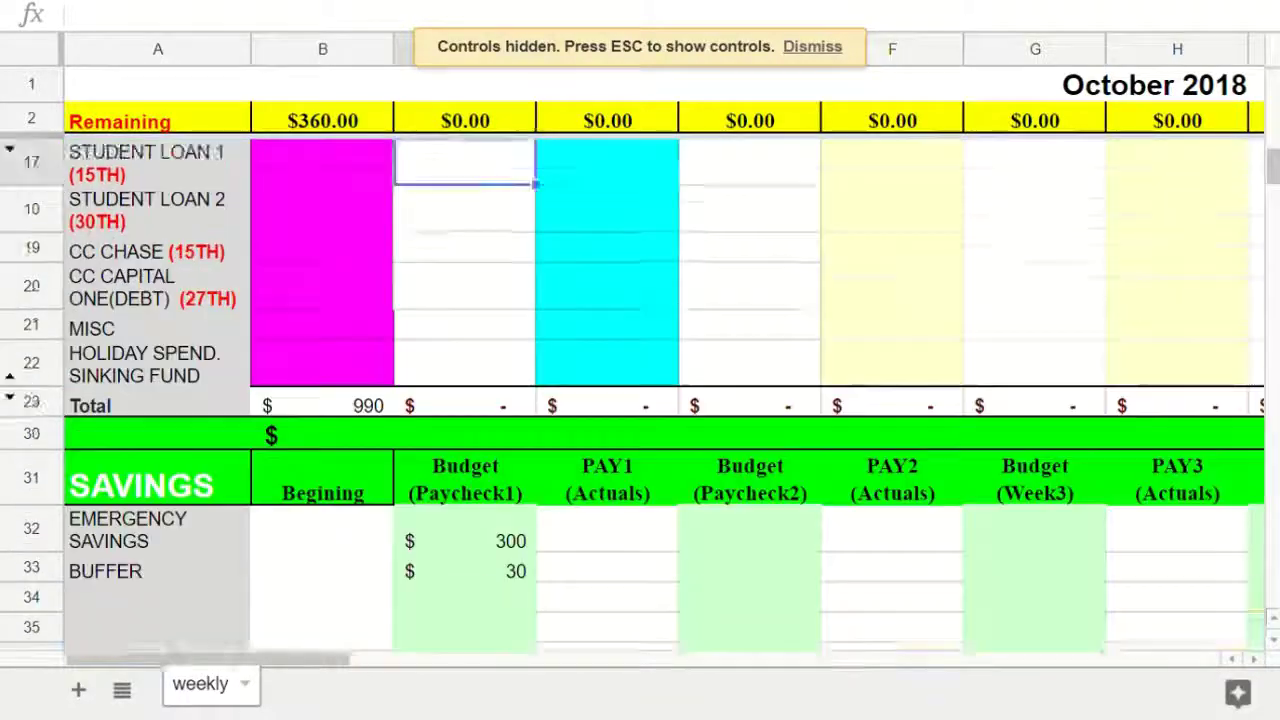
{"action": "scroll", "coordinate": [640, 400], "scroll_direction": "up", "scroll_amount": 3}
{"action": "scroll", "coordinate": [640, 400], "scroll_direction": "down", "scroll_amount": 1}
{"action": "scroll", "coordinate": [640, 400], "scroll_direction": "up", "scroll_amount": 2}
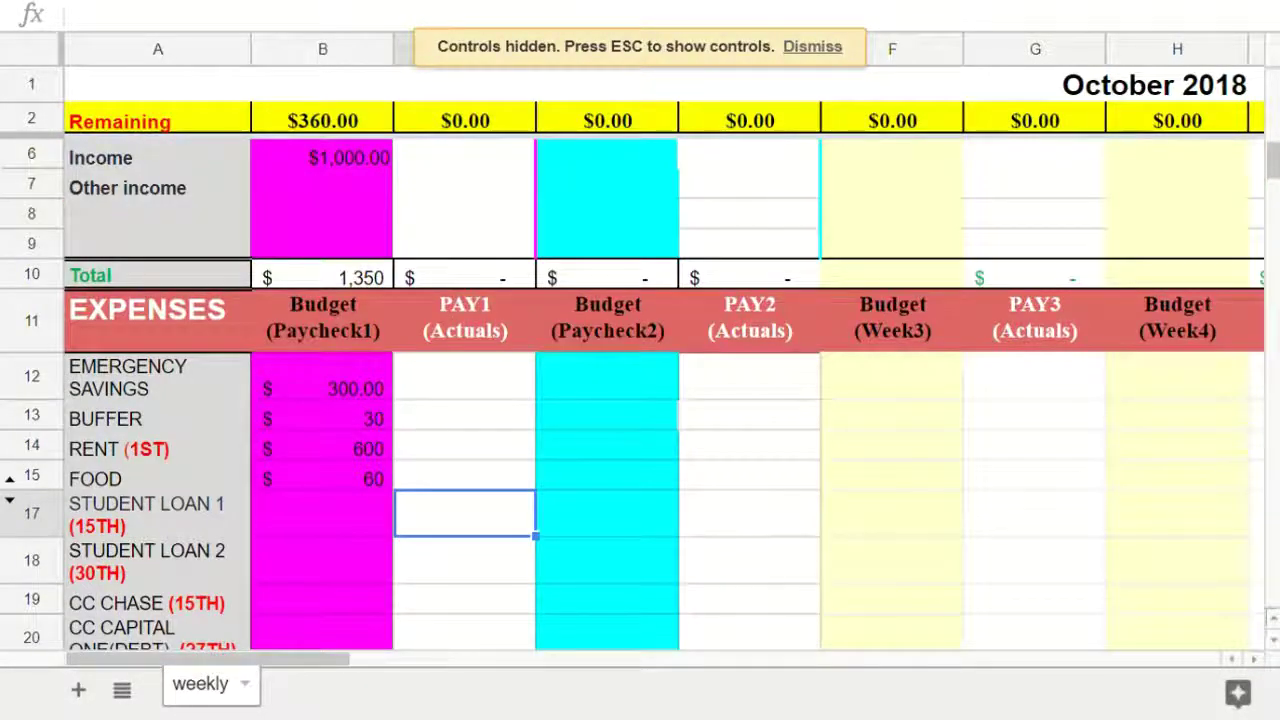
{"action": "left_click", "coordinate": [322, 120]}
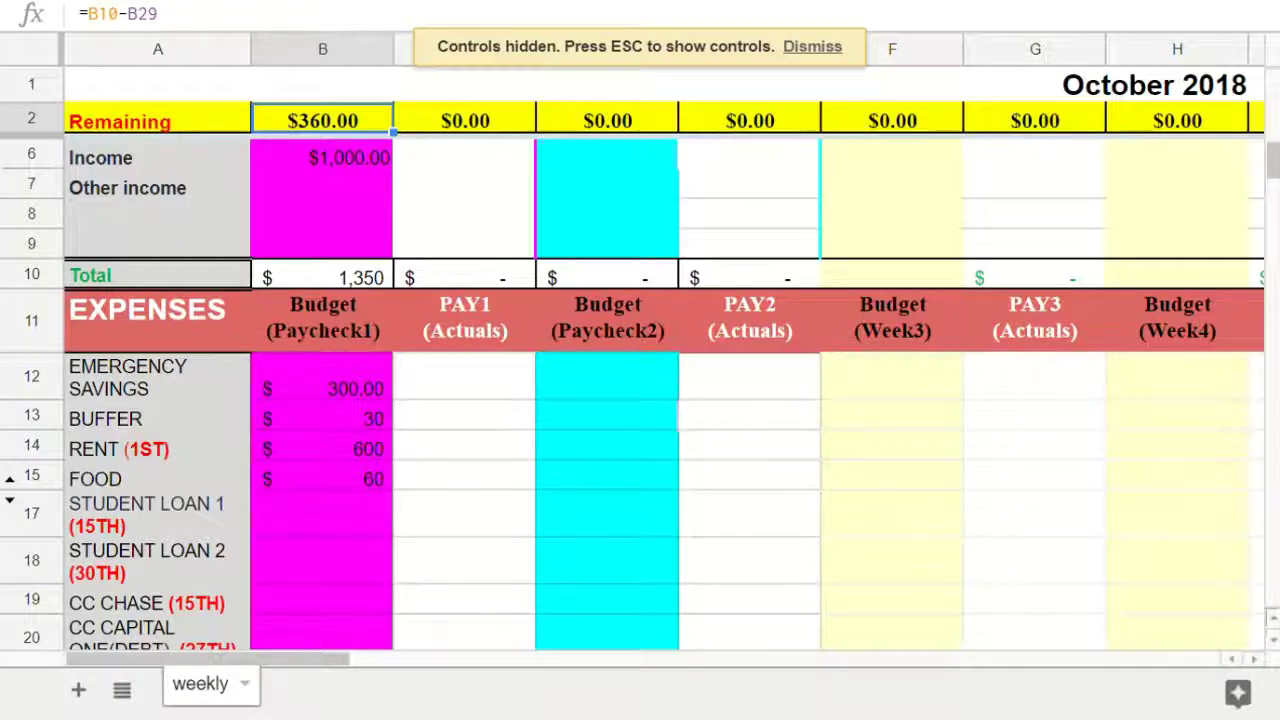
{"action": "scroll", "coordinate": [640, 400], "scroll_direction": "up", "scroll_amount": 1}
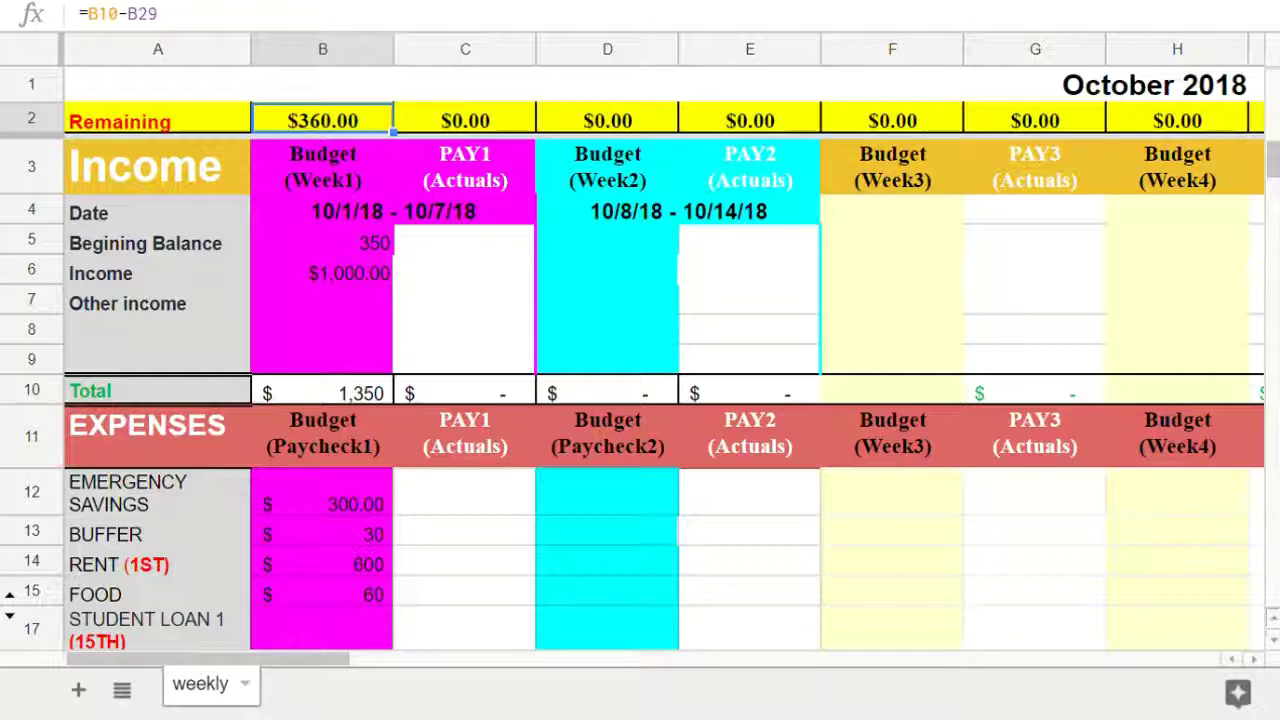
- Enter 150 as the paycheck 1 budget for student loan 1
{"action": "scroll", "coordinate": [640, 400], "scroll_direction": "down", "scroll_amount": 2}
{"action": "scroll", "coordinate": [640, 400], "scroll_direction": "down", "scroll_amount": 1}
{"action": "left_click", "coordinate": [322, 357]}
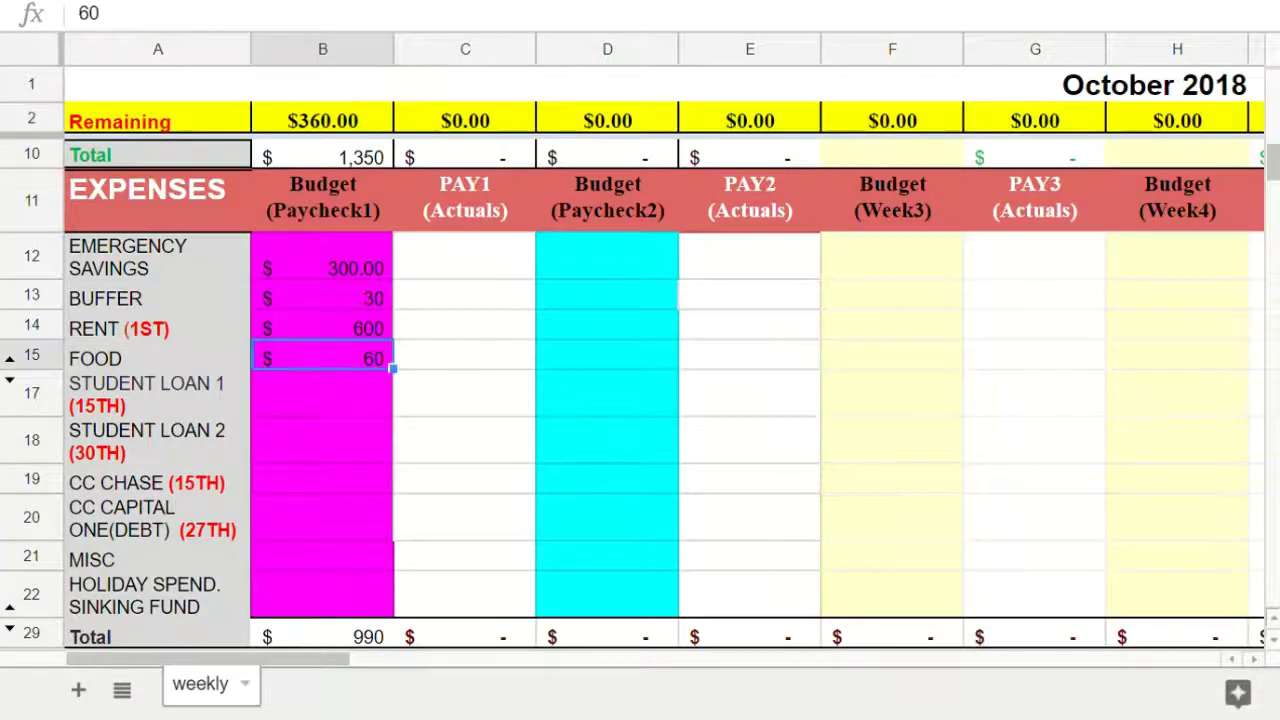
{"action": "left_click", "coordinate": [322, 393]}
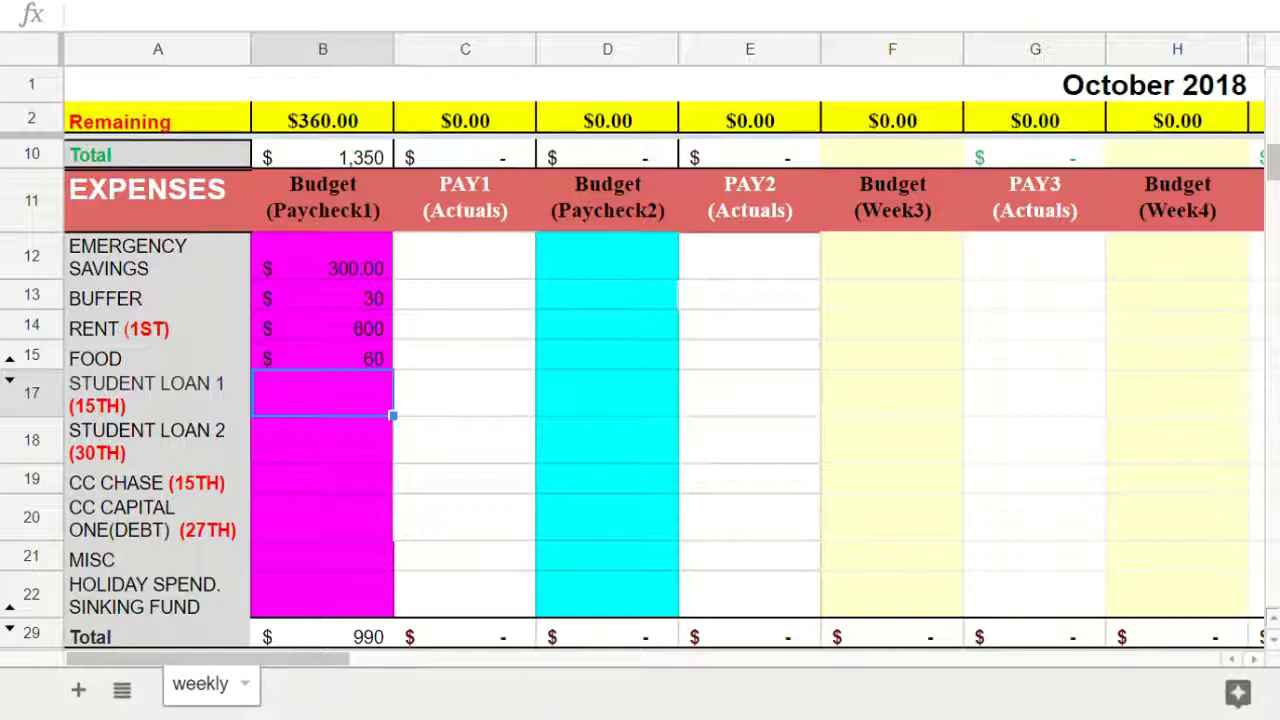
{"action": "type", "text": "150"}
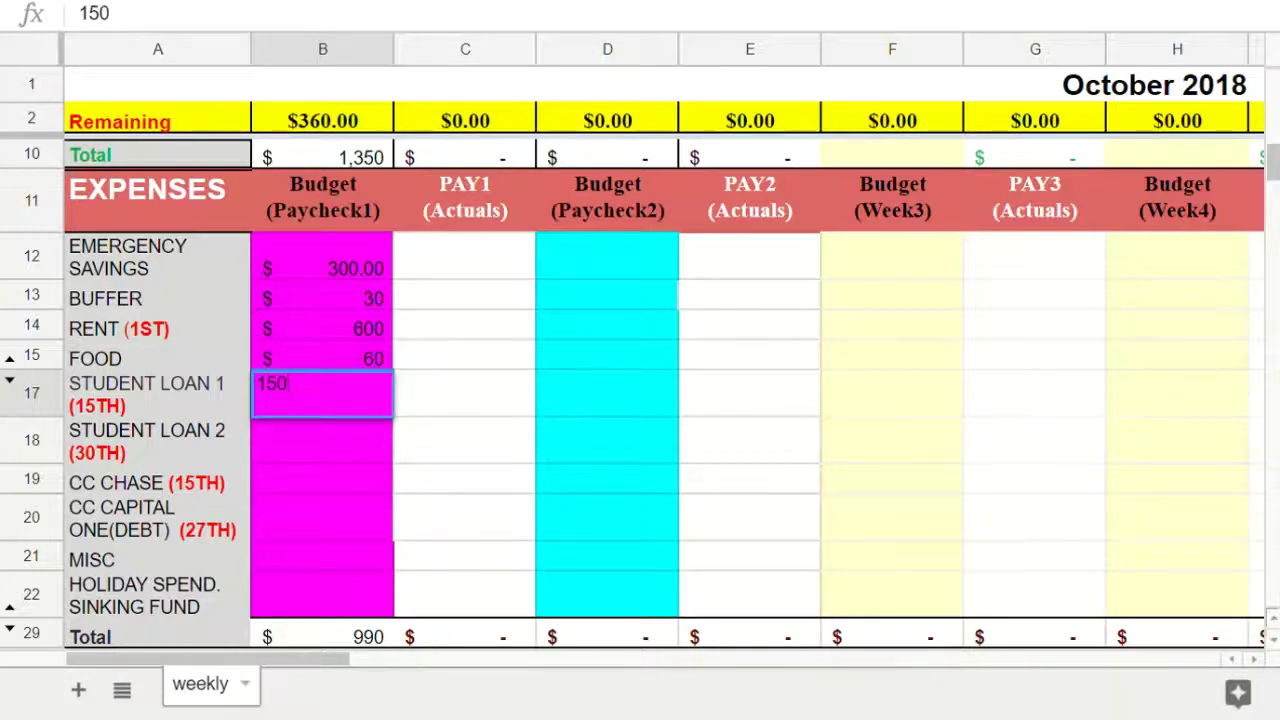
{"action": "key", "text": "Return"}
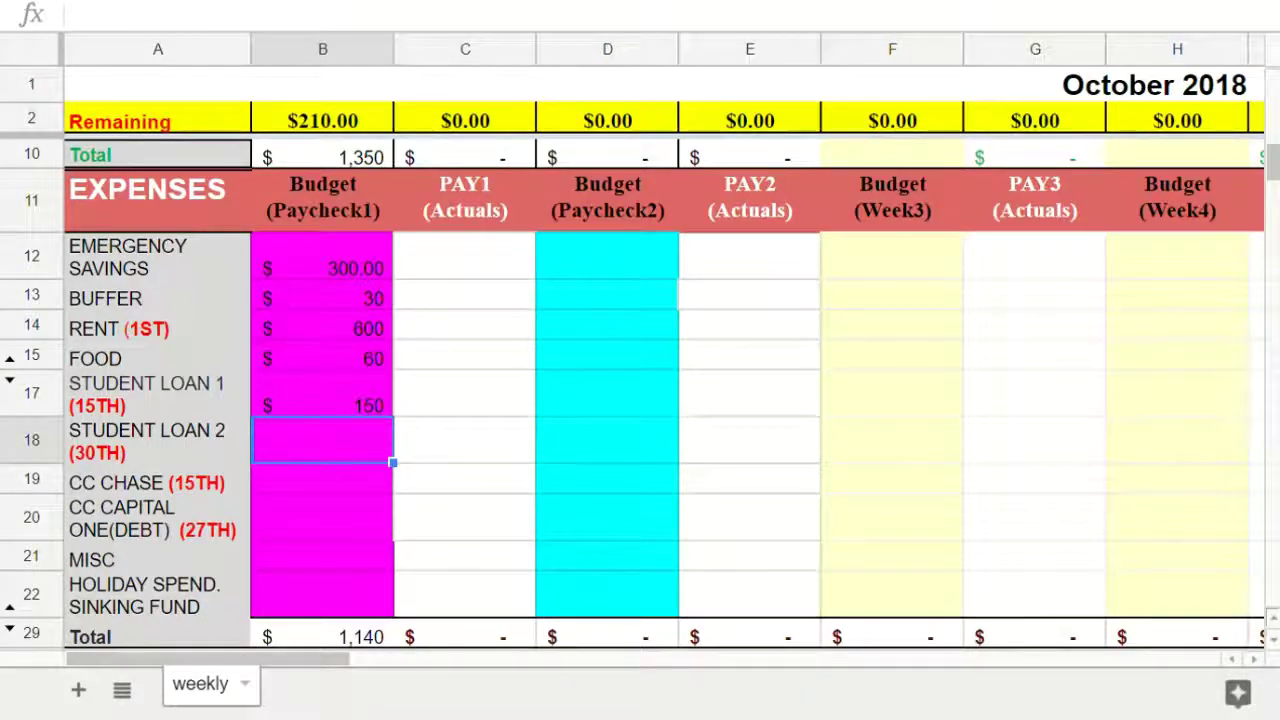
- Enter 100 as the paycheck 1 budget for the Chase credit card
{"action": "left_click", "coordinate": [322, 479]}
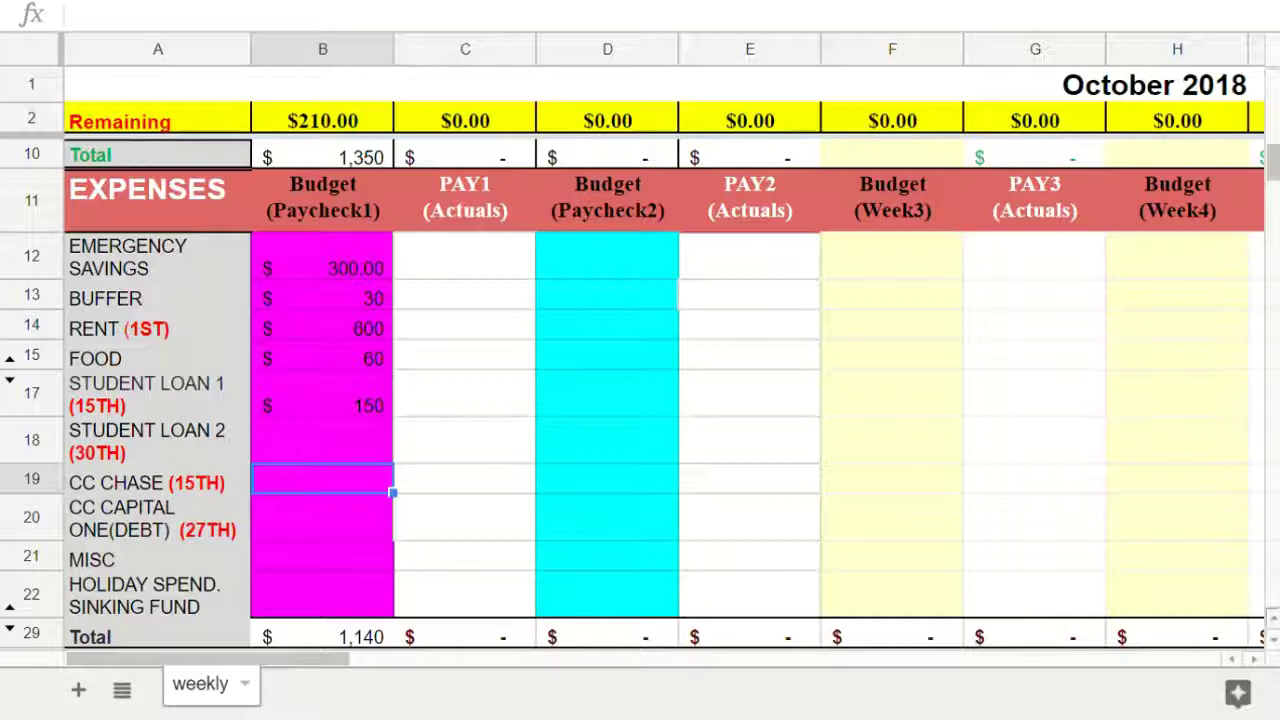
{"action": "type", "text": "5"}
{"action": "key", "text": "BackSpace"}
{"action": "type", "text": "1"}
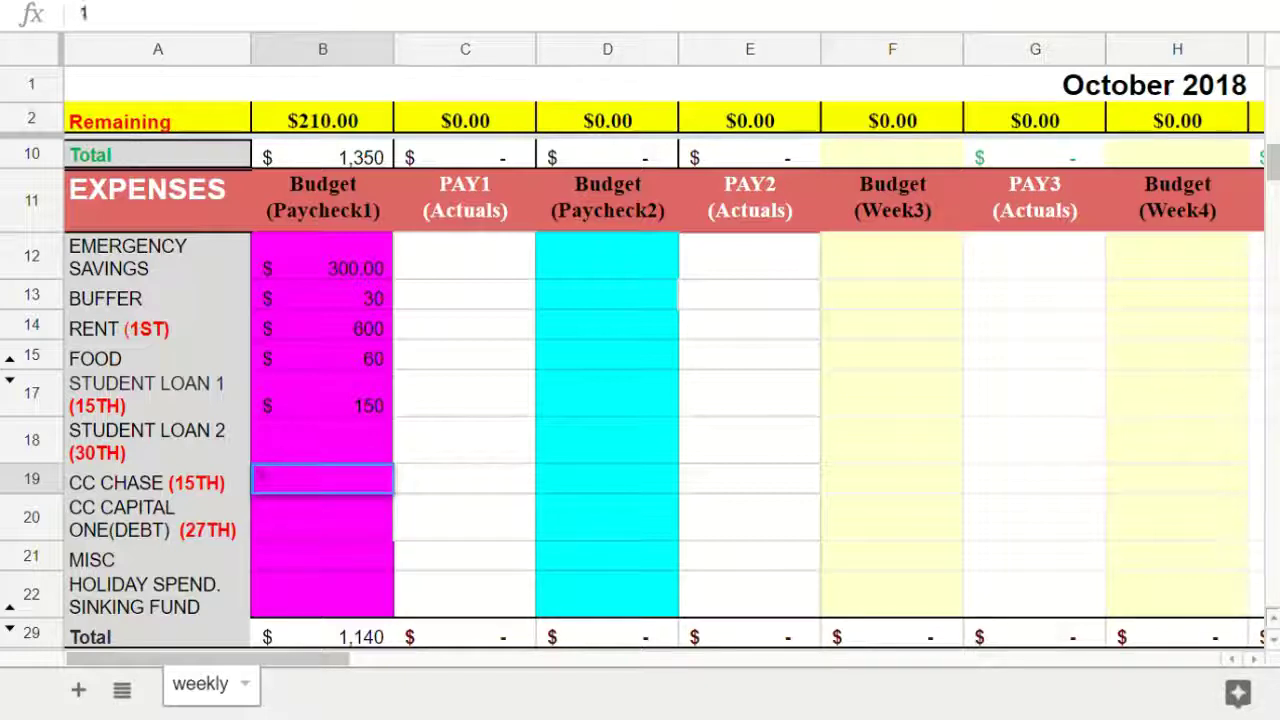
{"action": "type", "text": "00"}
{"action": "key", "text": "Return"}
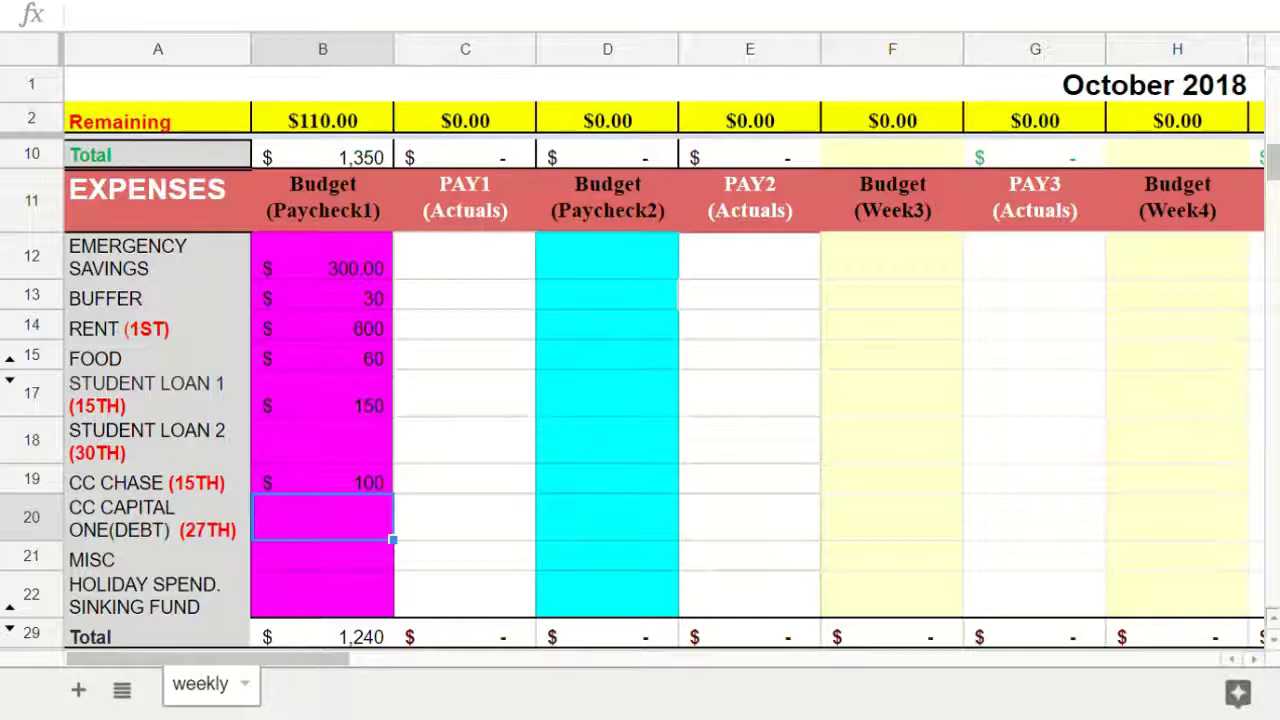
- Enter 25 as the paycheck 1 budget for the holiday spending sinking fund
{"action": "key", "text": "Down"}
{"action": "key", "text": "Down"}
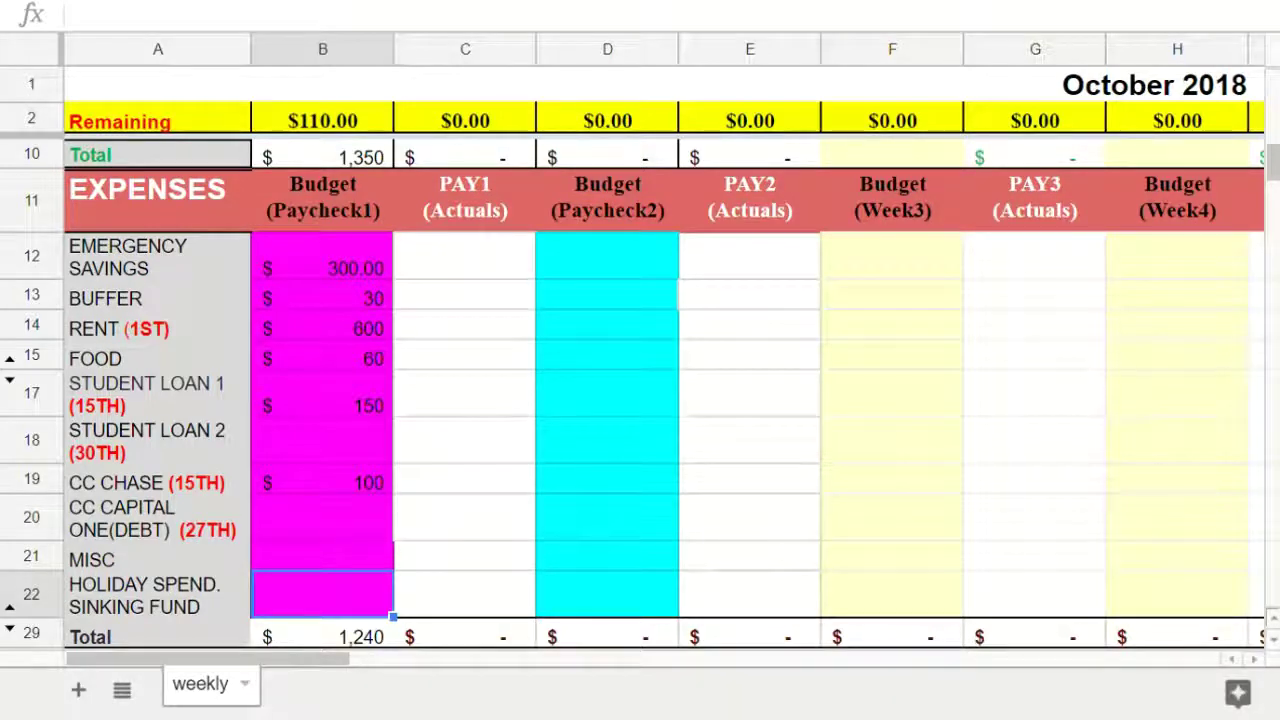
{"action": "type", "text": "25"}
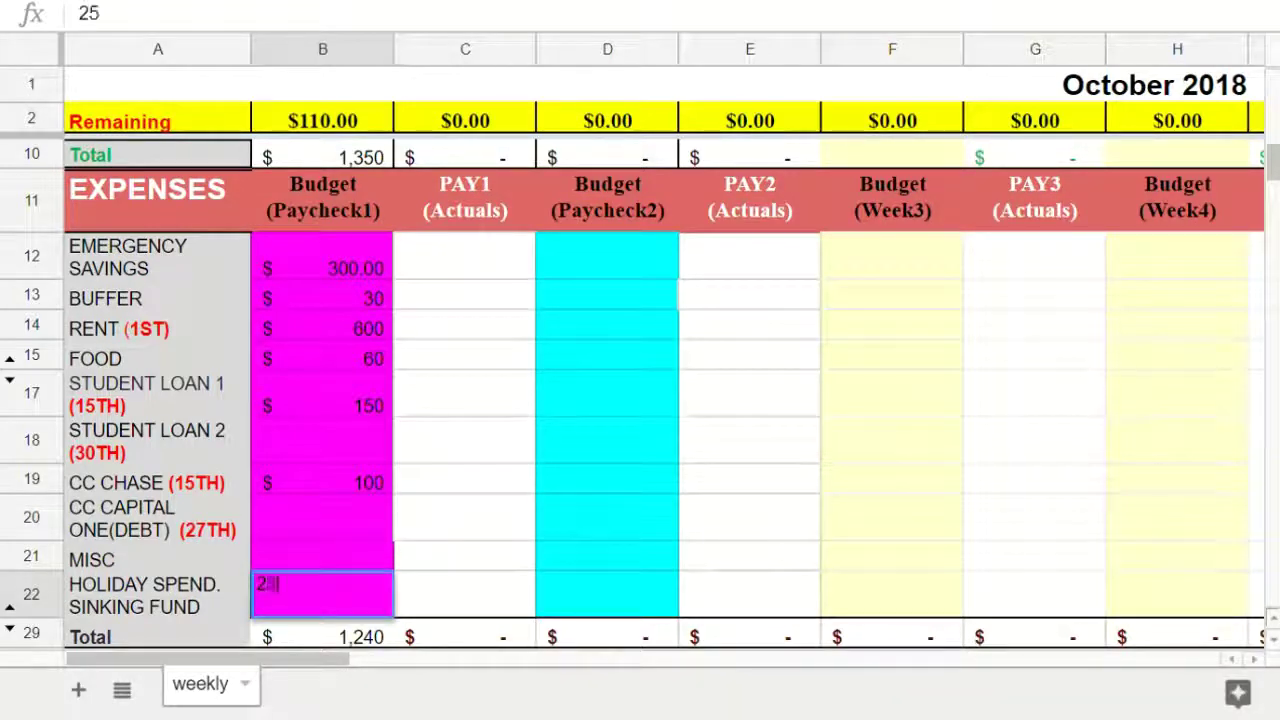
{"action": "key", "text": "Tab"}
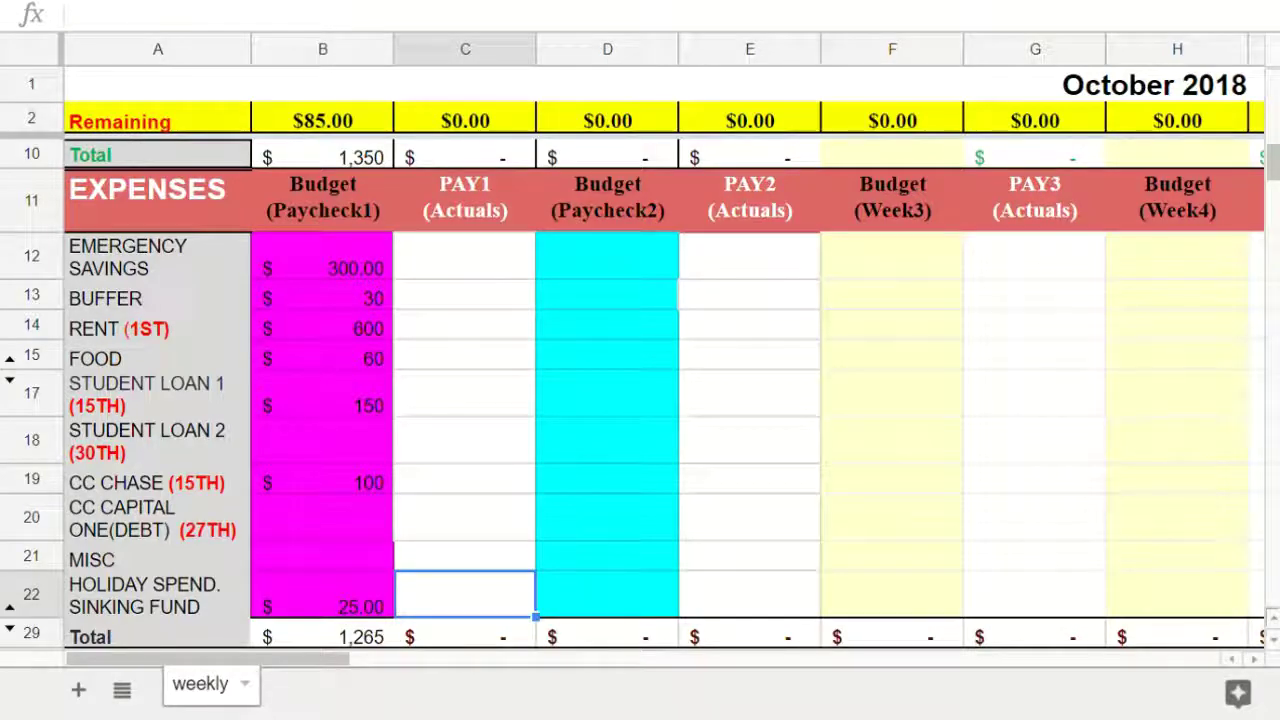
- Examine the paycheck 1 remaining amount, the week 2 date range, and the formulas behind the paycheck 1 expense and income totals
{"action": "scroll", "coordinate": [640, 400], "scroll_direction": "up", "scroll_amount": 3}
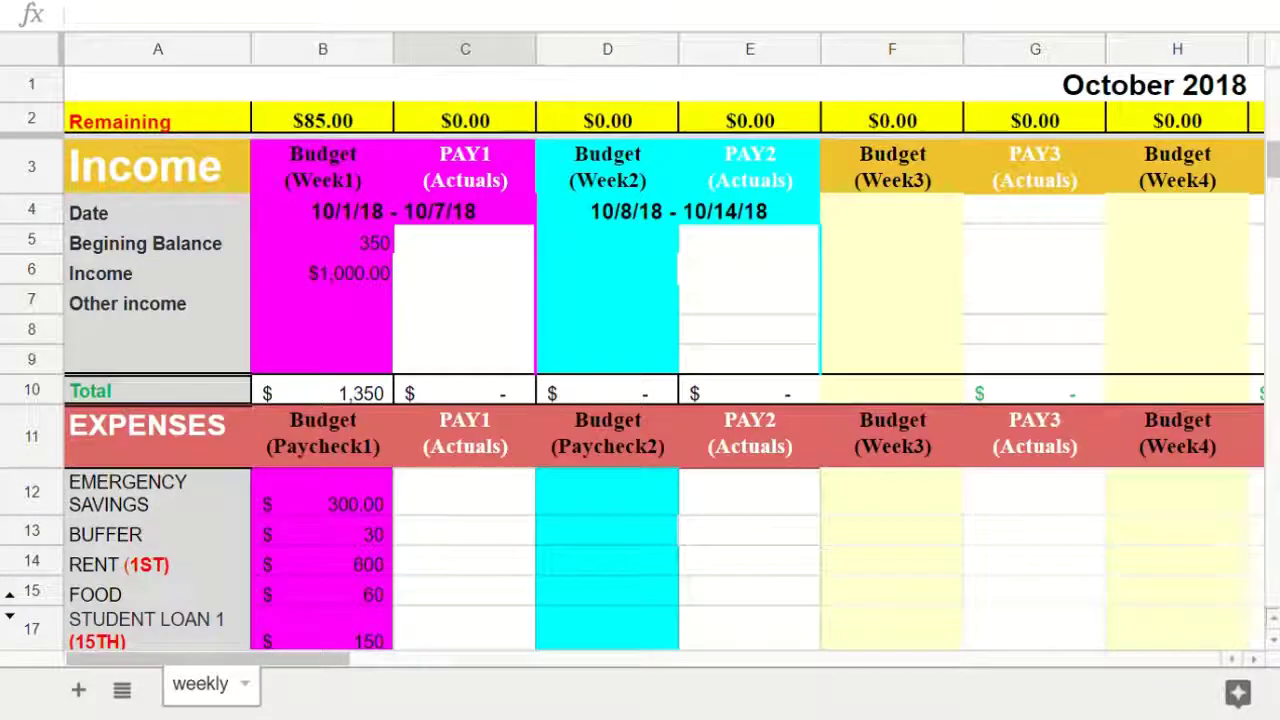
{"action": "left_click", "coordinate": [330, 121]}
{"action": "left_click", "coordinate": [607, 240]}
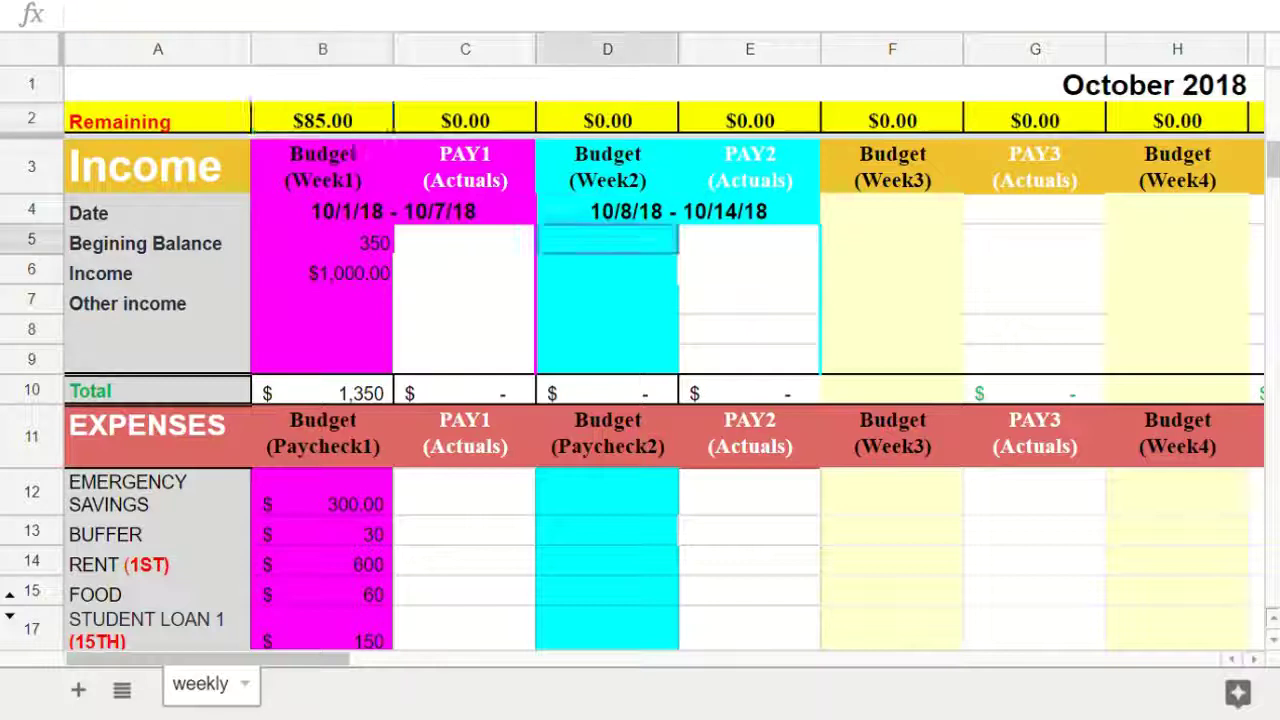
{"action": "left_click_drag", "start_coordinate": [607, 240], "coordinate": [740, 213]}
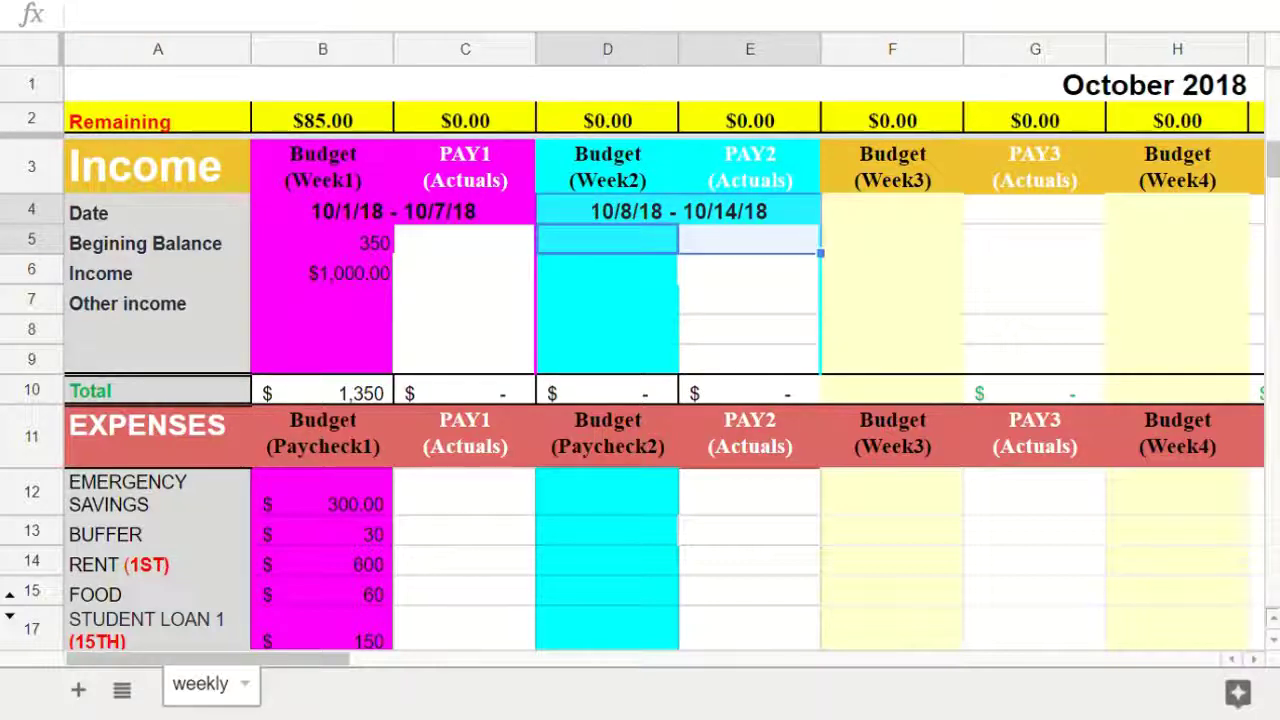
{"action": "left_click", "coordinate": [678, 211]}
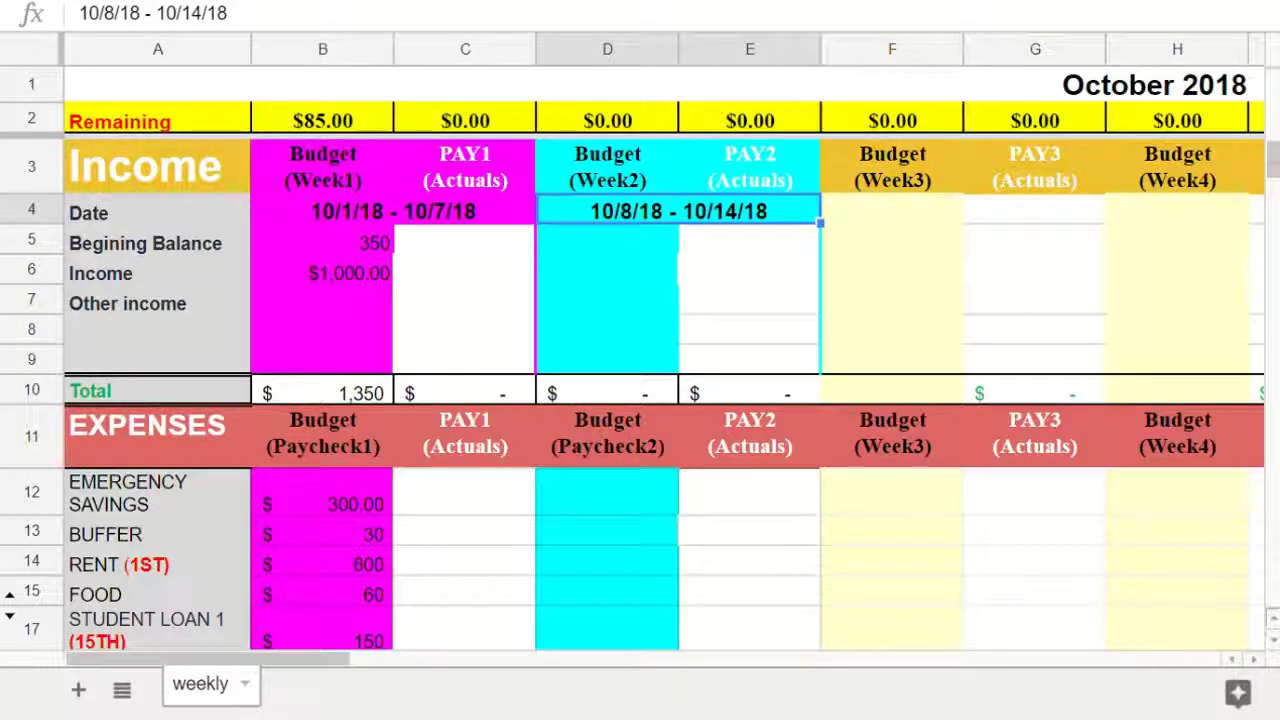
{"action": "scroll", "coordinate": [640, 400], "scroll_direction": "down", "scroll_amount": 5}
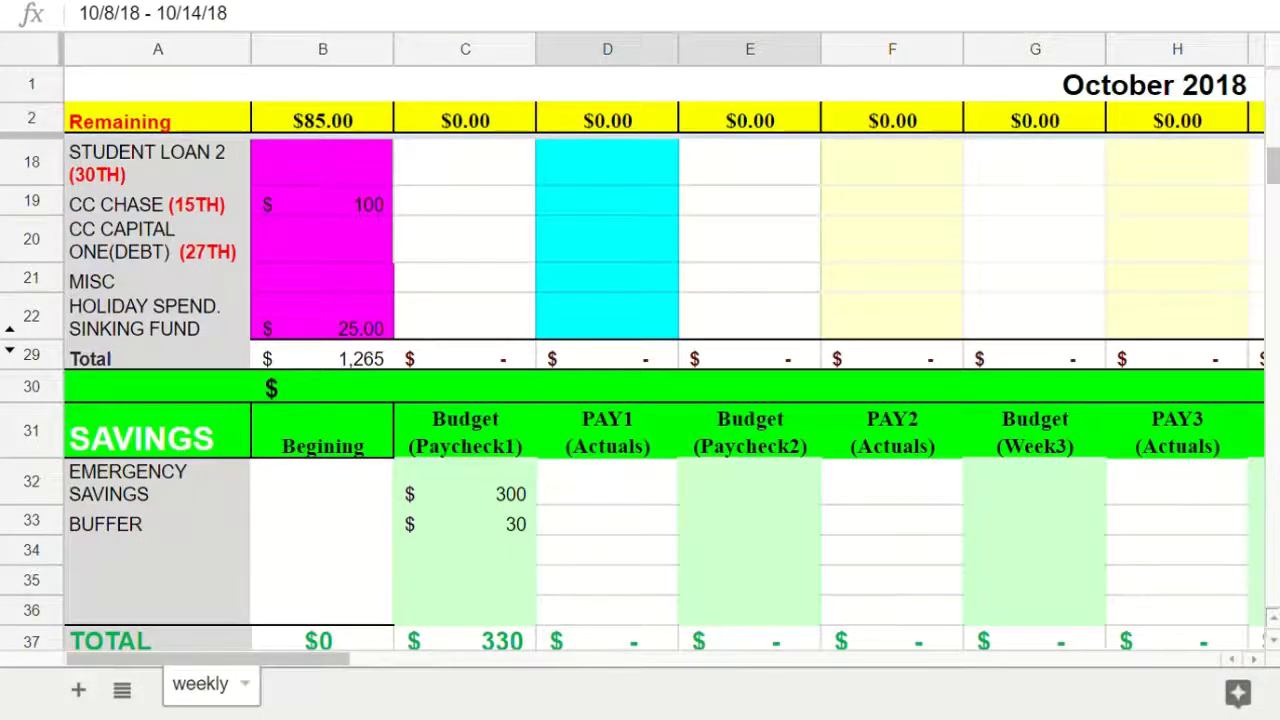
{"action": "scroll", "coordinate": [640, 400], "scroll_direction": "up", "scroll_amount": 2}
{"action": "scroll", "coordinate": [640, 400], "scroll_direction": "down", "scroll_amount": 2}
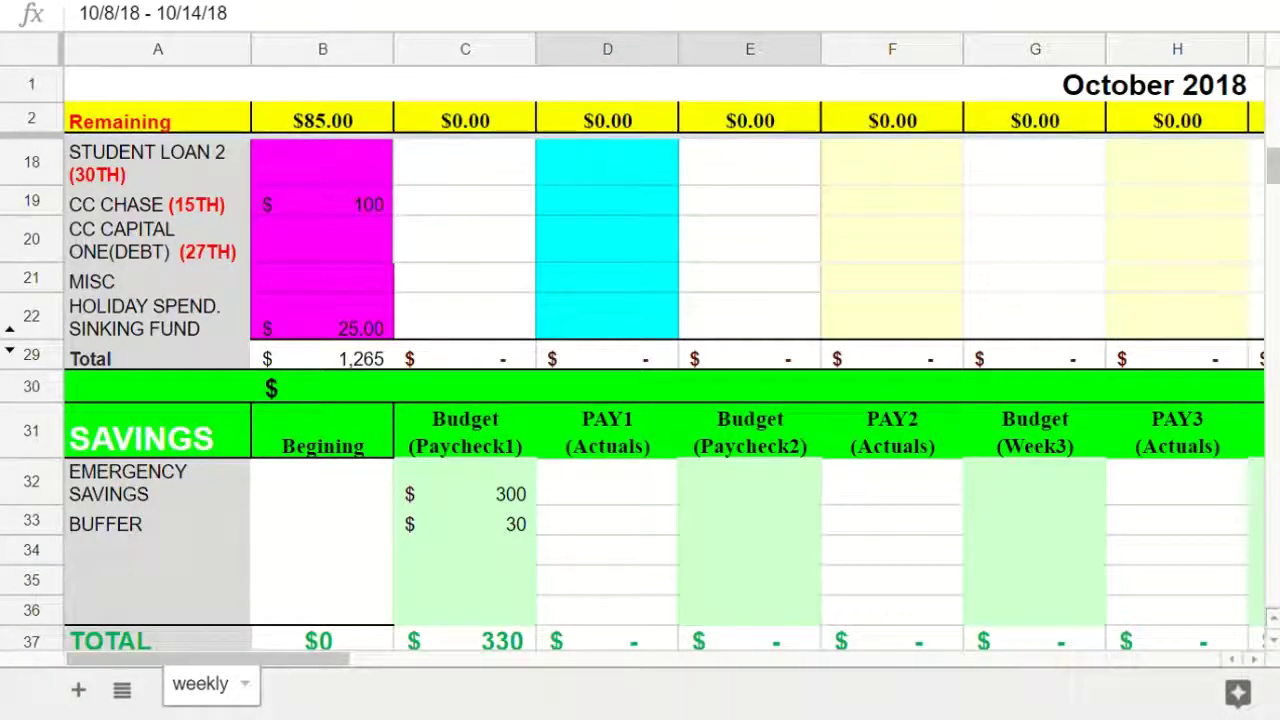
{"action": "left_click", "coordinate": [322, 359]}
{"action": "scroll", "coordinate": [322, 359], "scroll_direction": "up", "scroll_amount": 4}
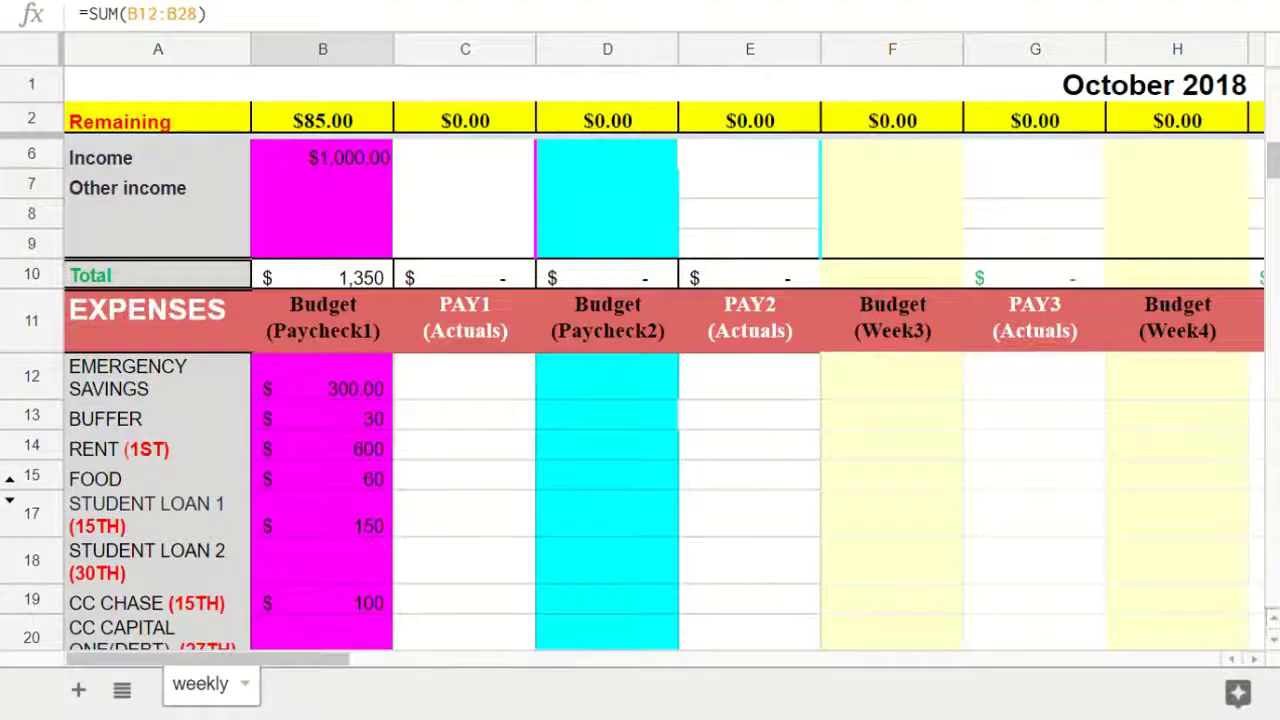
{"action": "scroll", "coordinate": [640, 400], "scroll_direction": "up", "scroll_amount": 1}
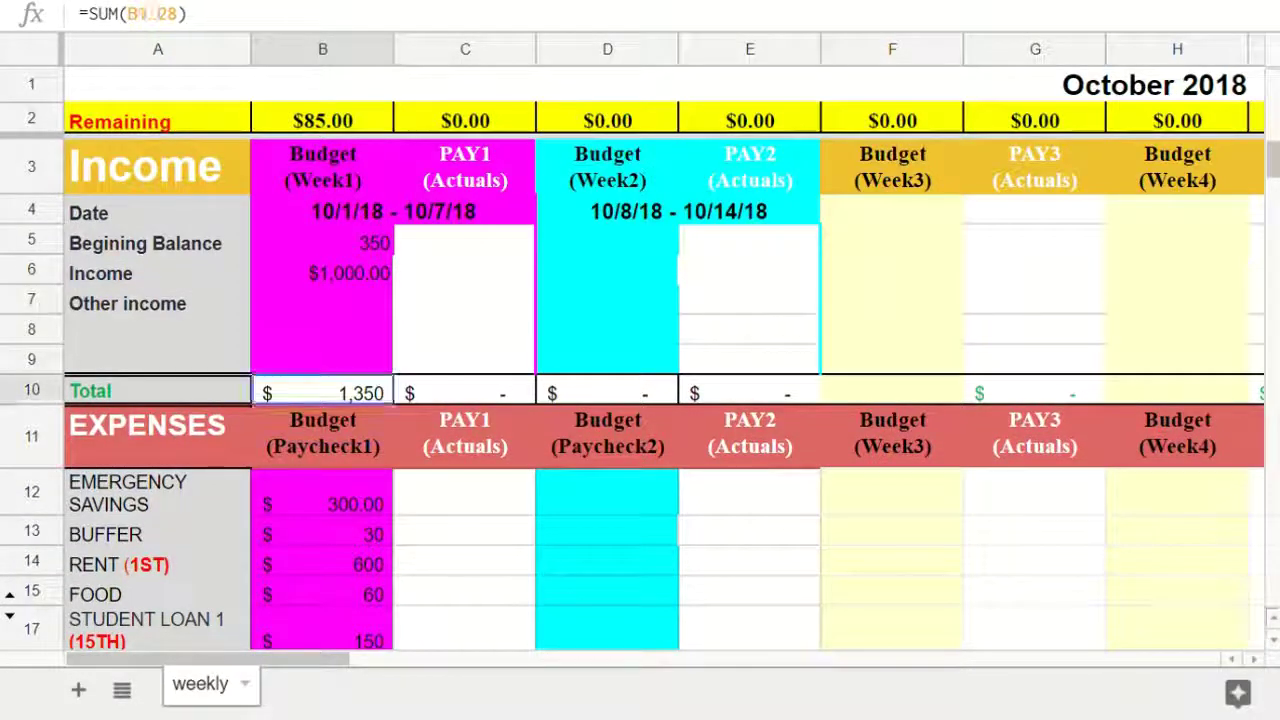
{"action": "left_click", "coordinate": [322, 391]}
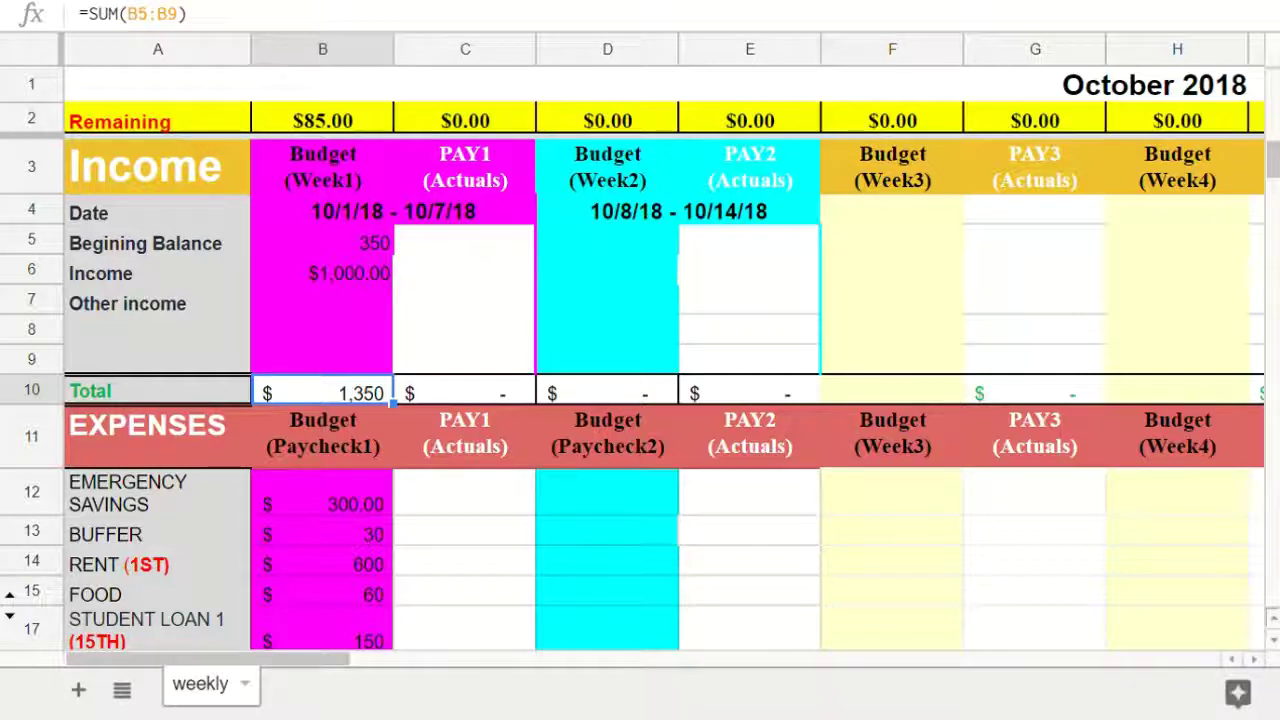
{"action": "left_click", "coordinate": [465, 492]}
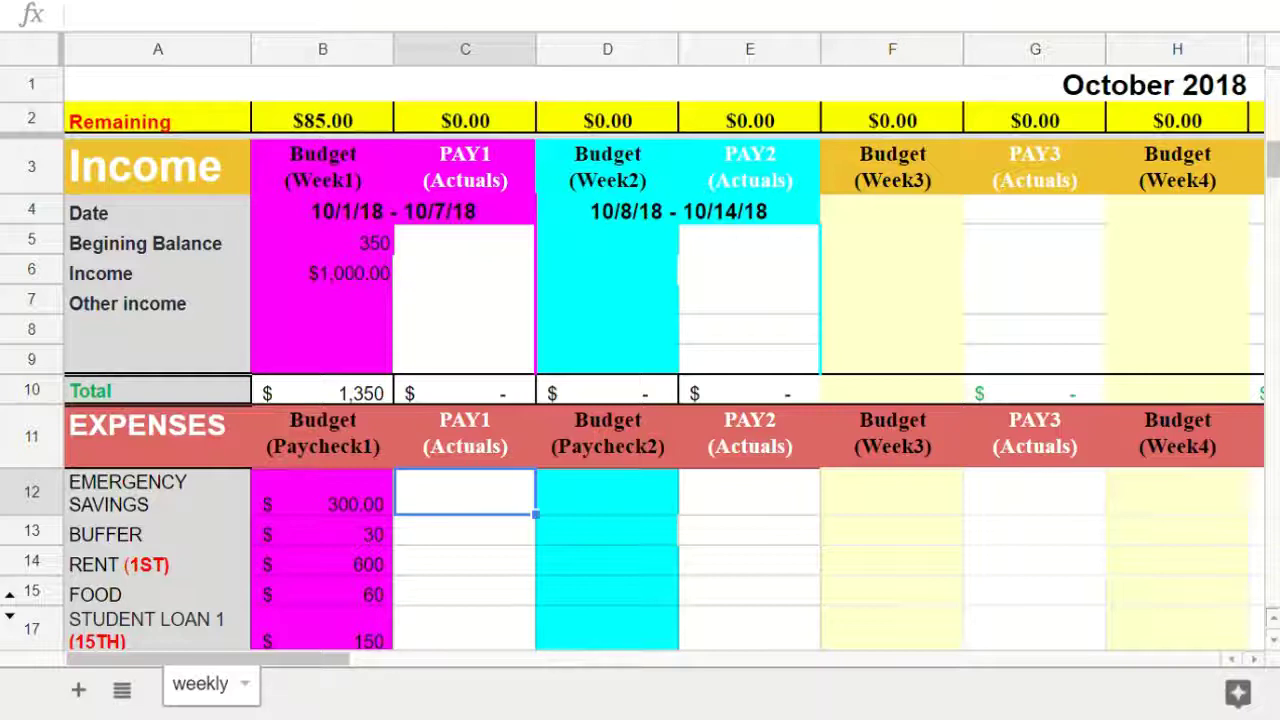
- Enter the PAY1 actuals for week 1: 1010 as income and 350 as beginning balance
{"action": "left_click", "coordinate": [465, 270]}
{"action": "type", "text": "1"}
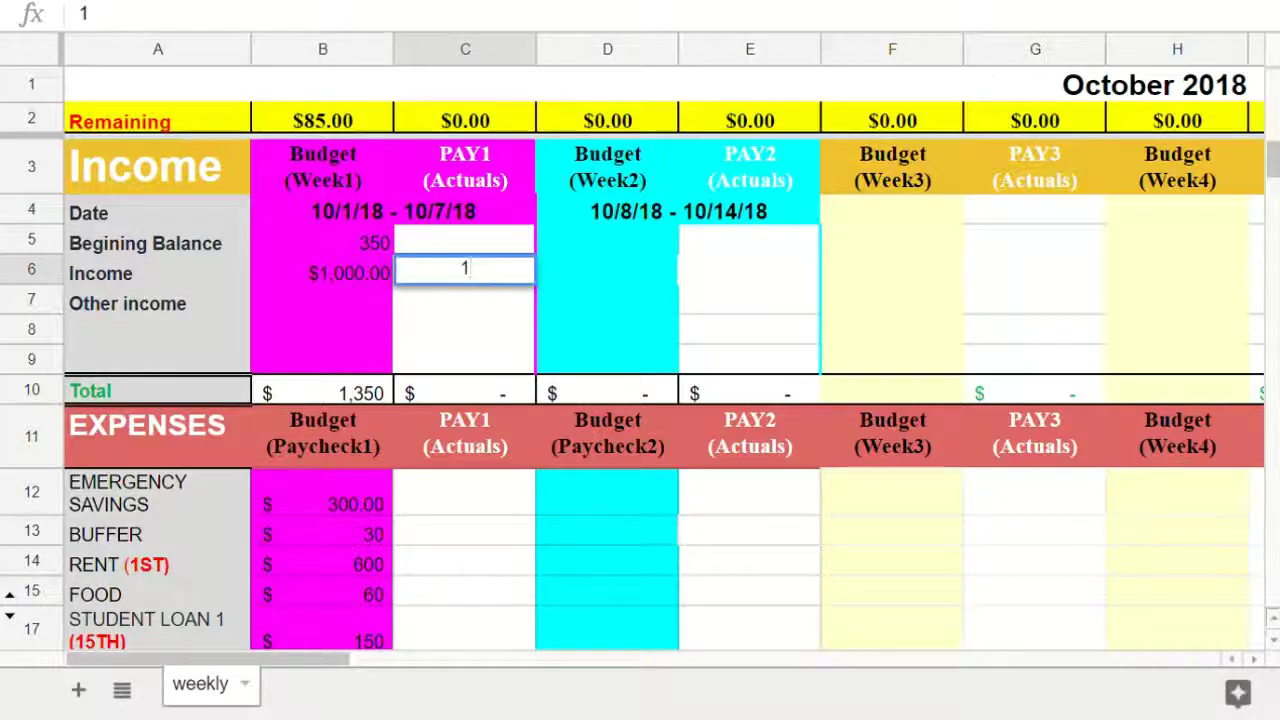
{"action": "type", "text": ",010"}
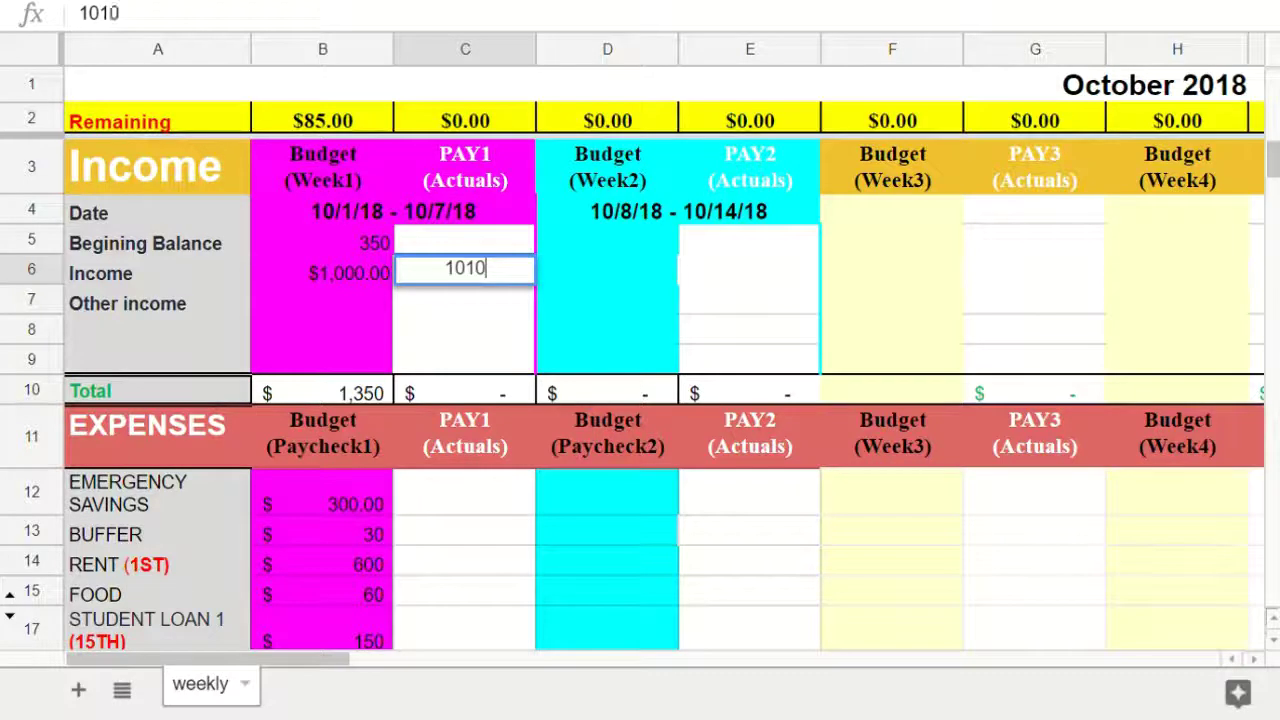
{"action": "key", "text": "Return"}
{"action": "left_click", "coordinate": [465, 240]}
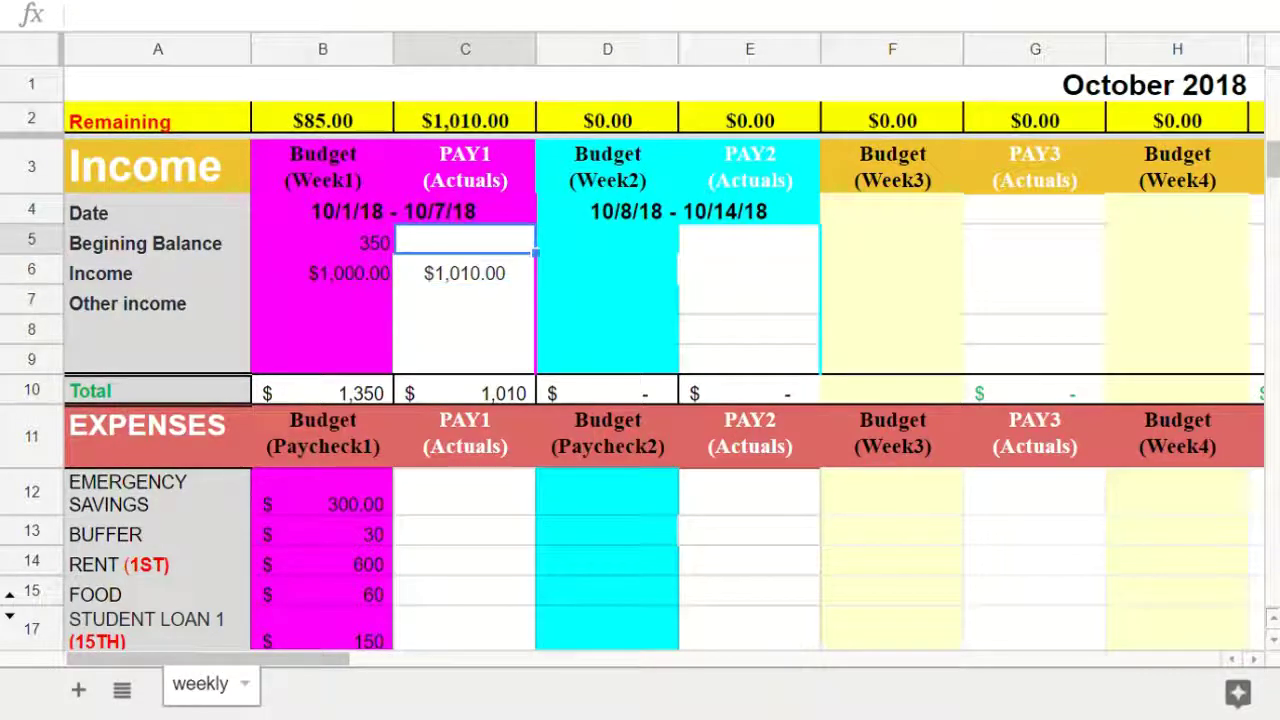
{"action": "type", "text": "350"}
{"action": "key", "text": "Return"}
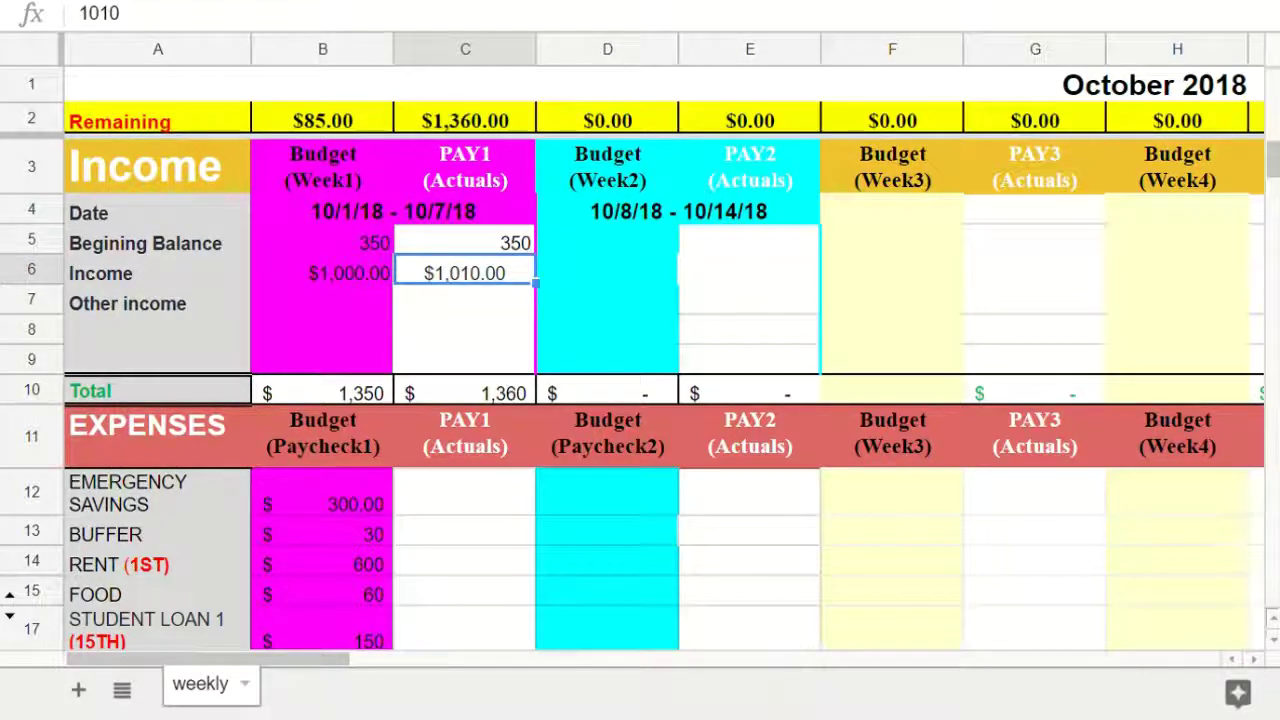
- Enter the PAY1 actual expenses of 300 for emergency savings and 15 for the buffer
{"action": "left_click", "coordinate": [465, 492]}
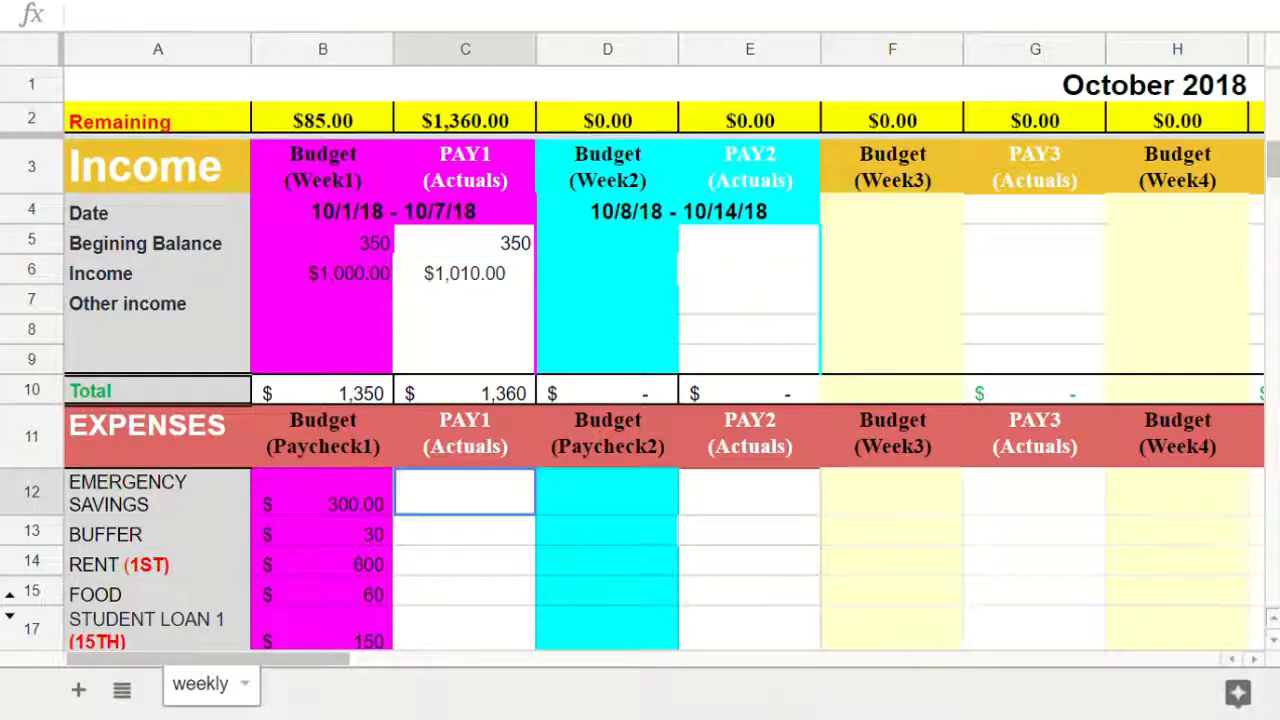
{"action": "type", "text": "3"}
{"action": "type", "text": "00"}
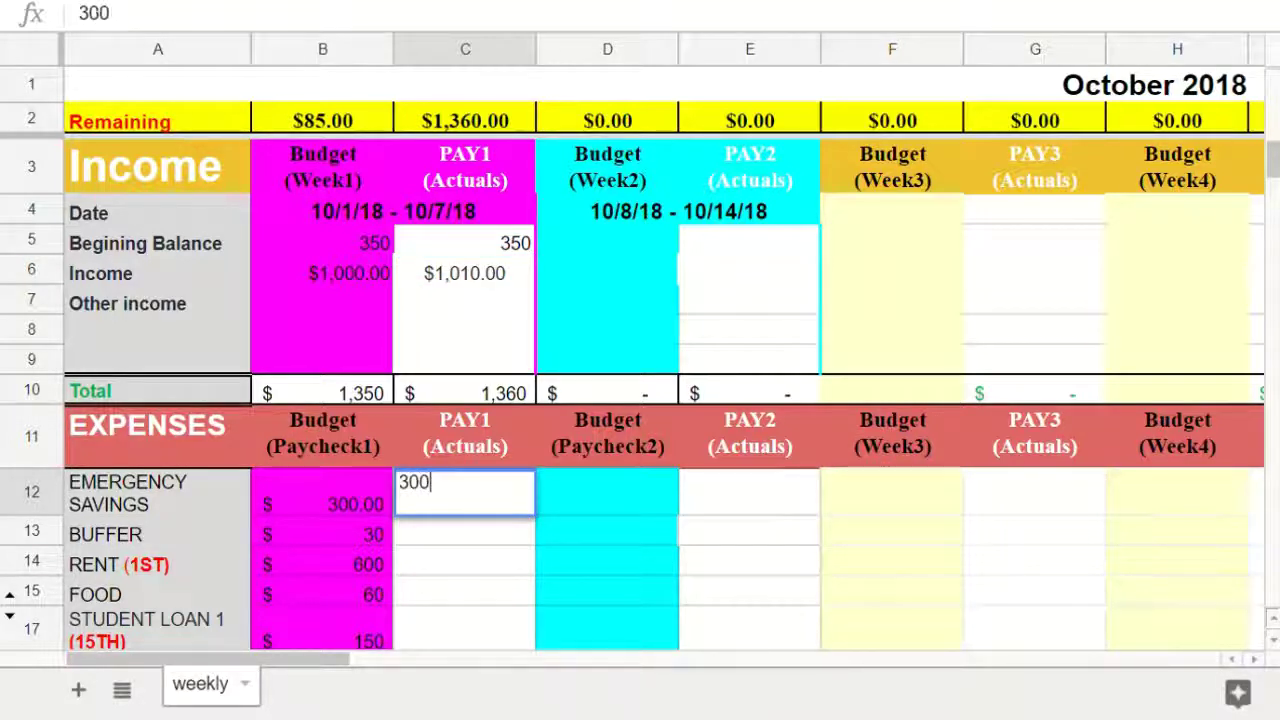
{"action": "key", "text": "Return"}
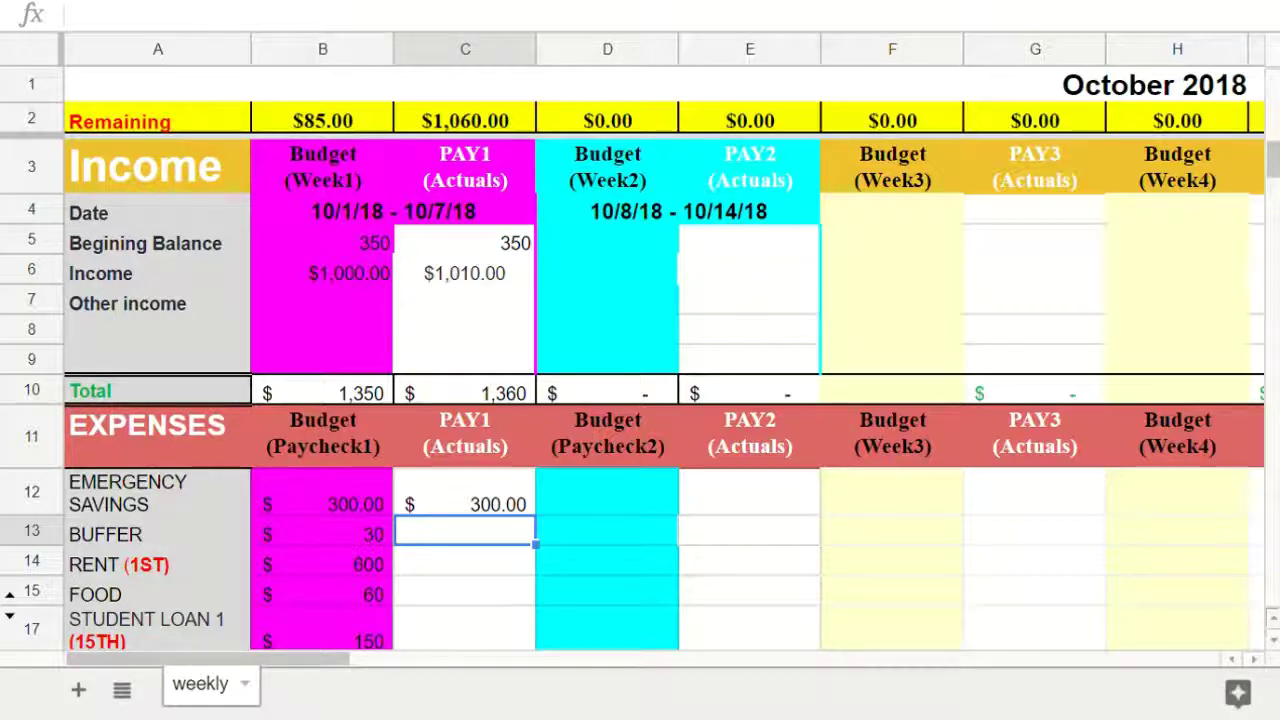
{"action": "type", "text": "15"}
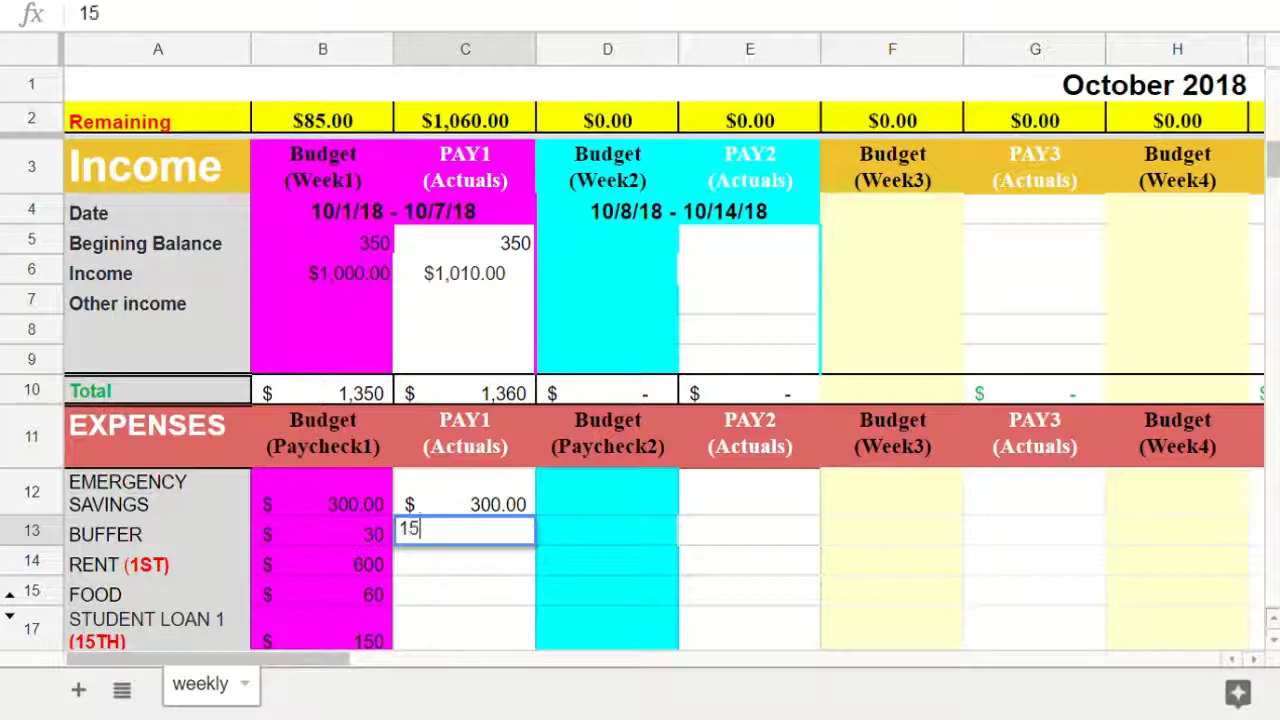
{"action": "key", "text": "Return"}
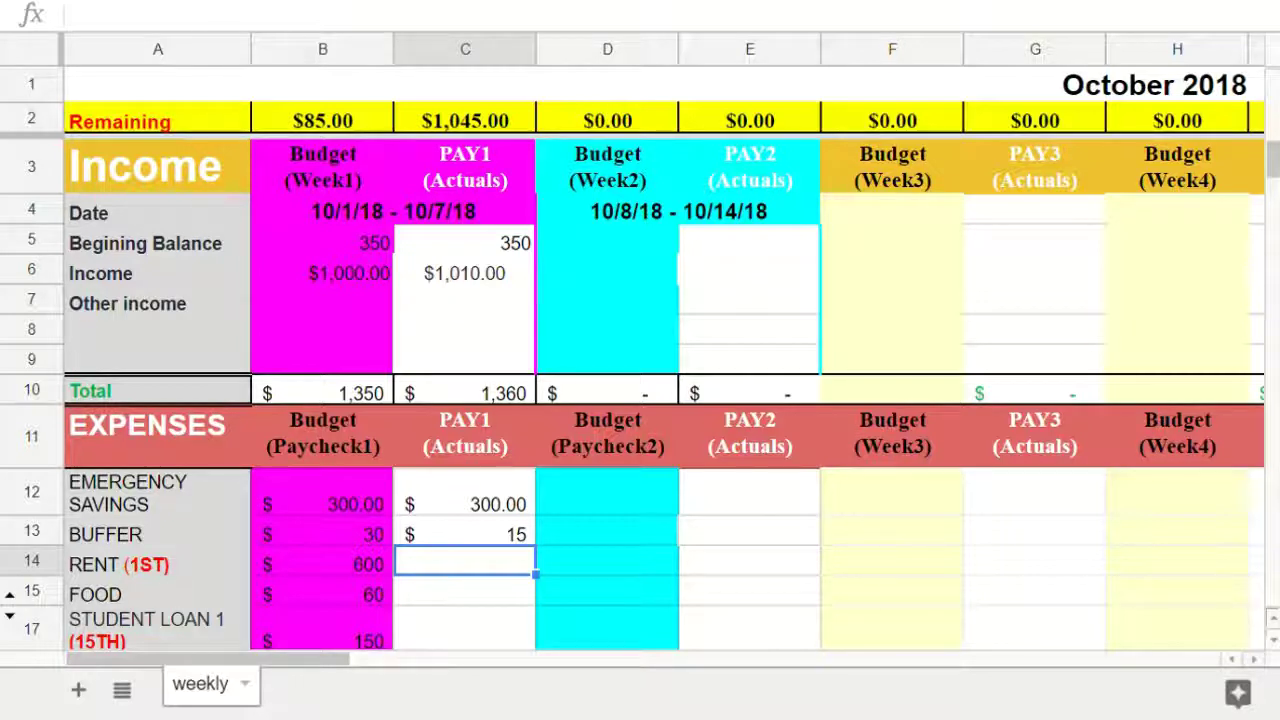
- Enter the PAY1 actual expenses of 300 for rent and 55 for food
{"action": "type", "text": "300"}
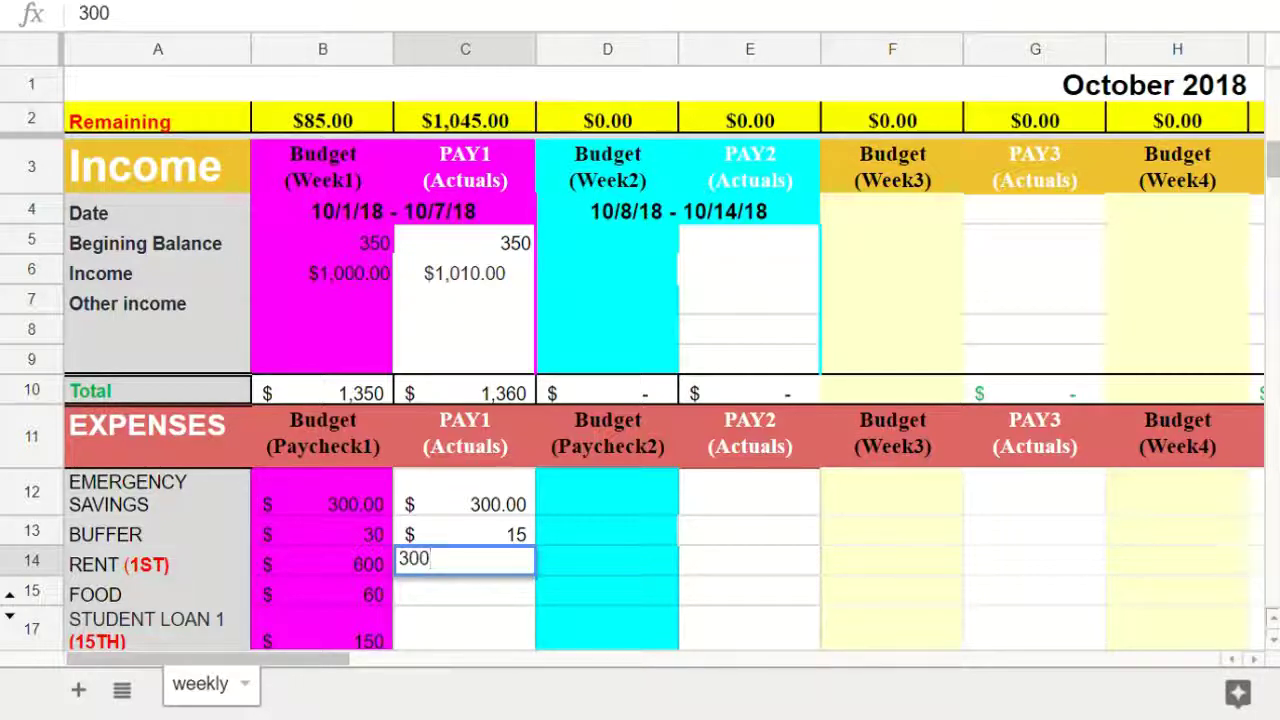
{"action": "key", "text": "Return"}
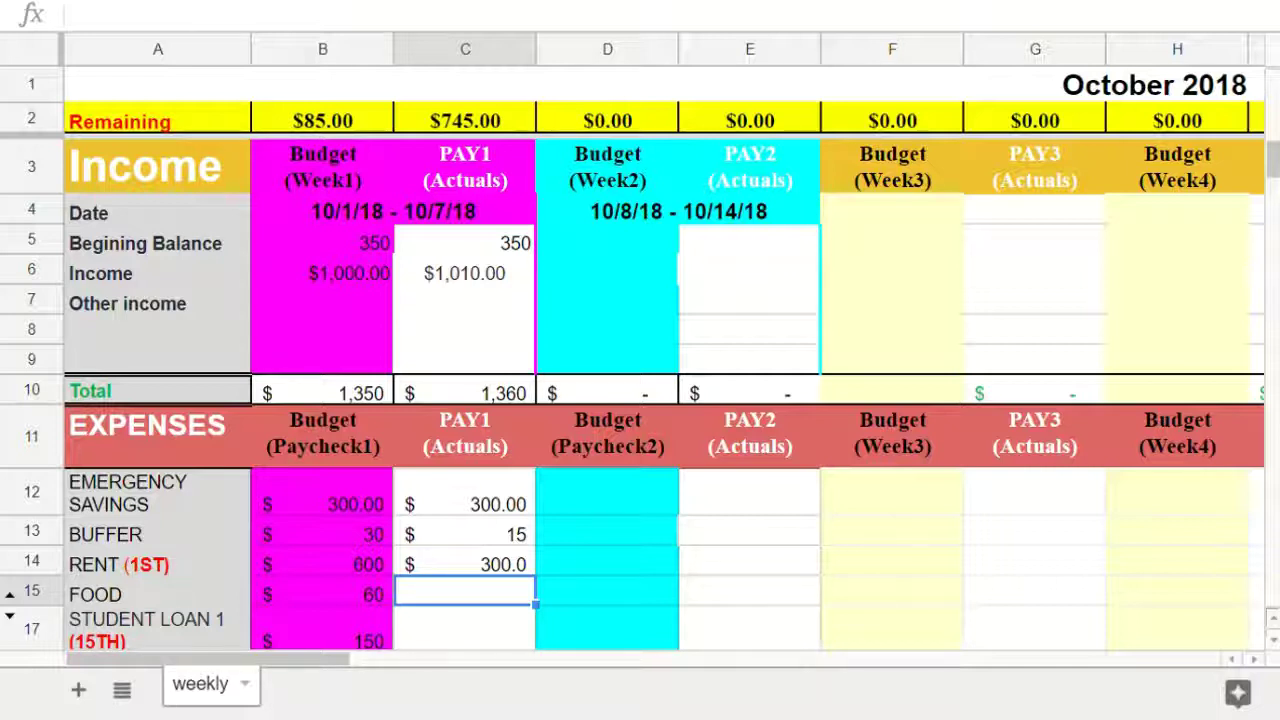
{"action": "type", "text": "55"}
{"action": "key", "text": "Return"}
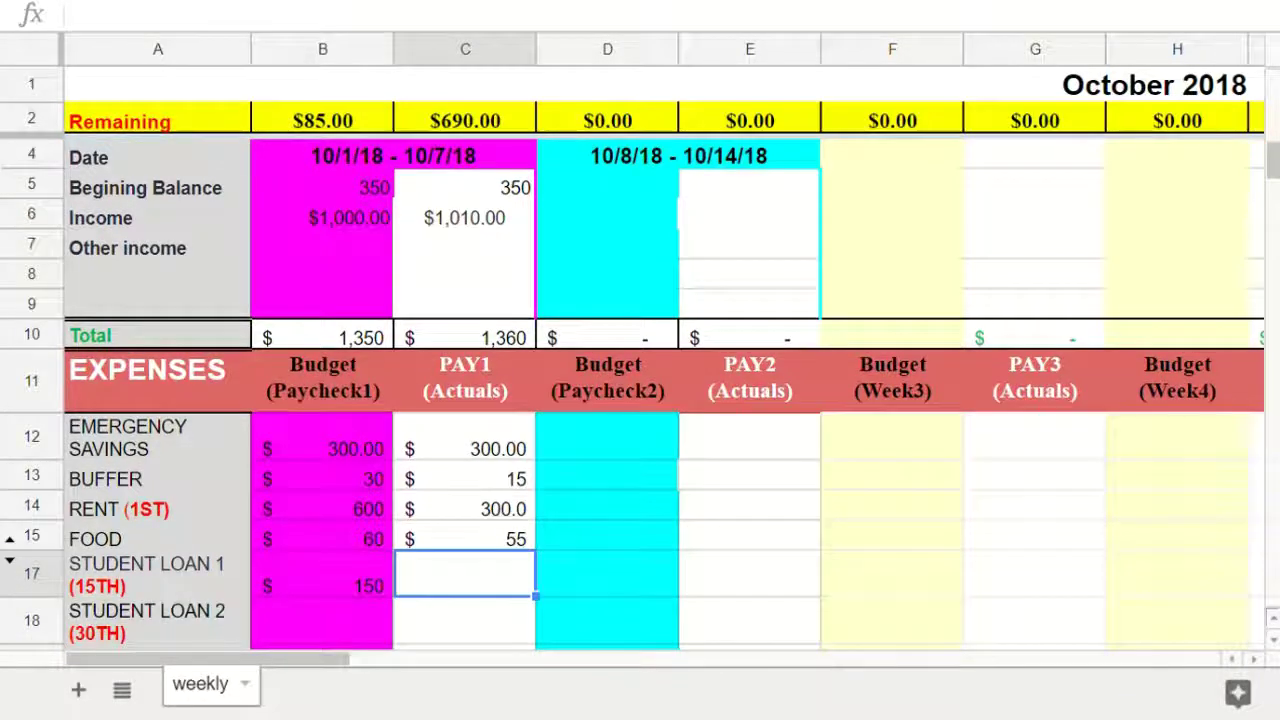
- Enter the PAY1 actual expenses of 150 for student loan 1 and 100 for the Chase credit card
{"action": "type", "text": "150"}
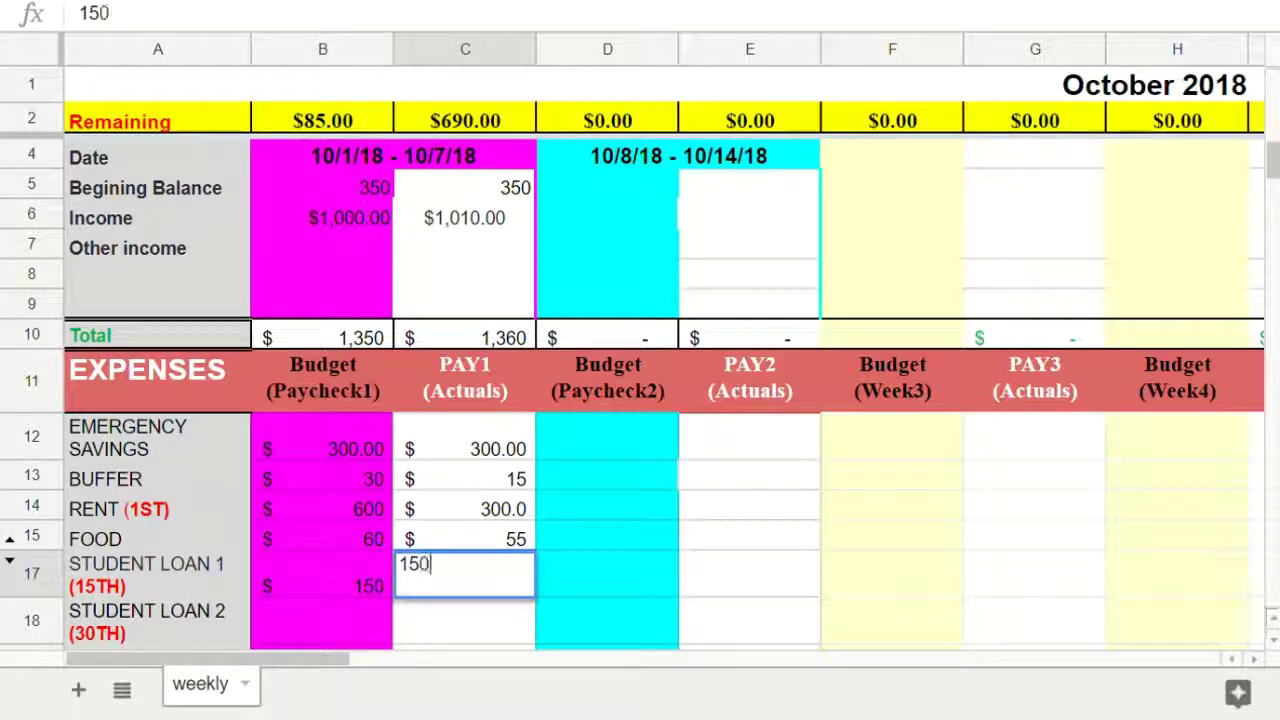
{"action": "key", "text": "Return"}
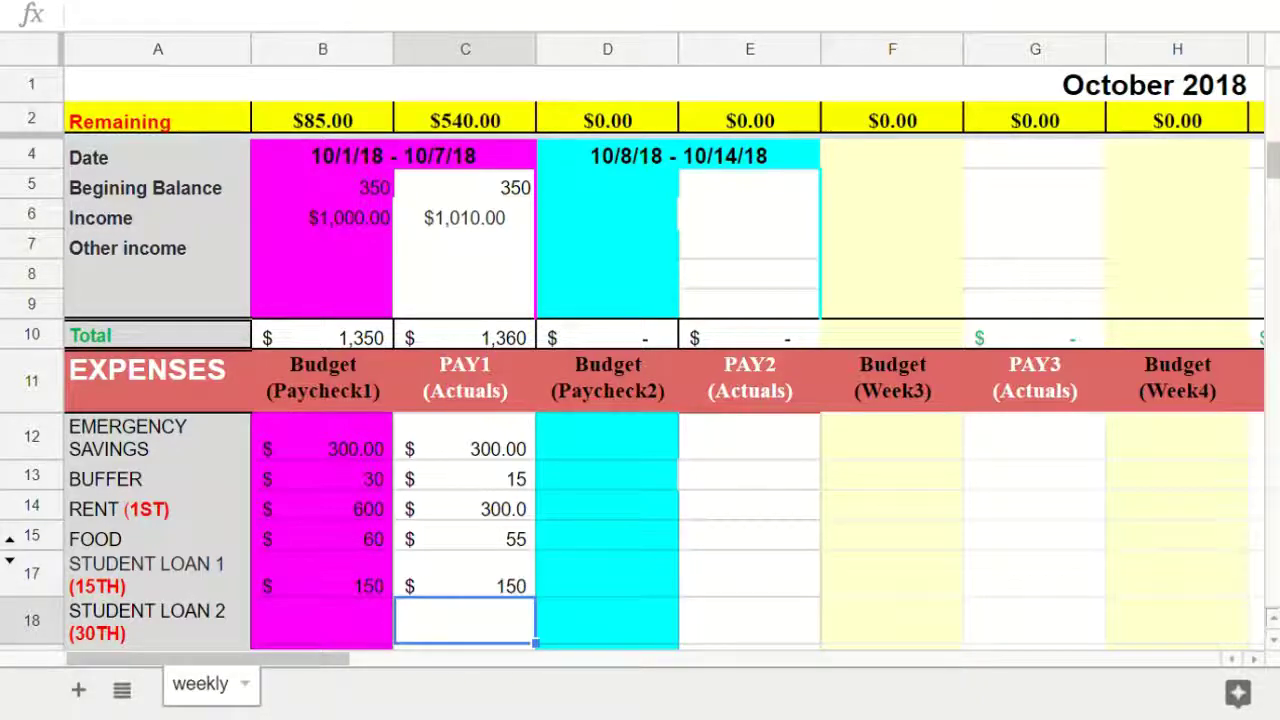
{"action": "key", "text": "Down"}
{"action": "key", "text": "Down"}
{"action": "key", "text": "Up"}
{"action": "key", "text": "Up"}
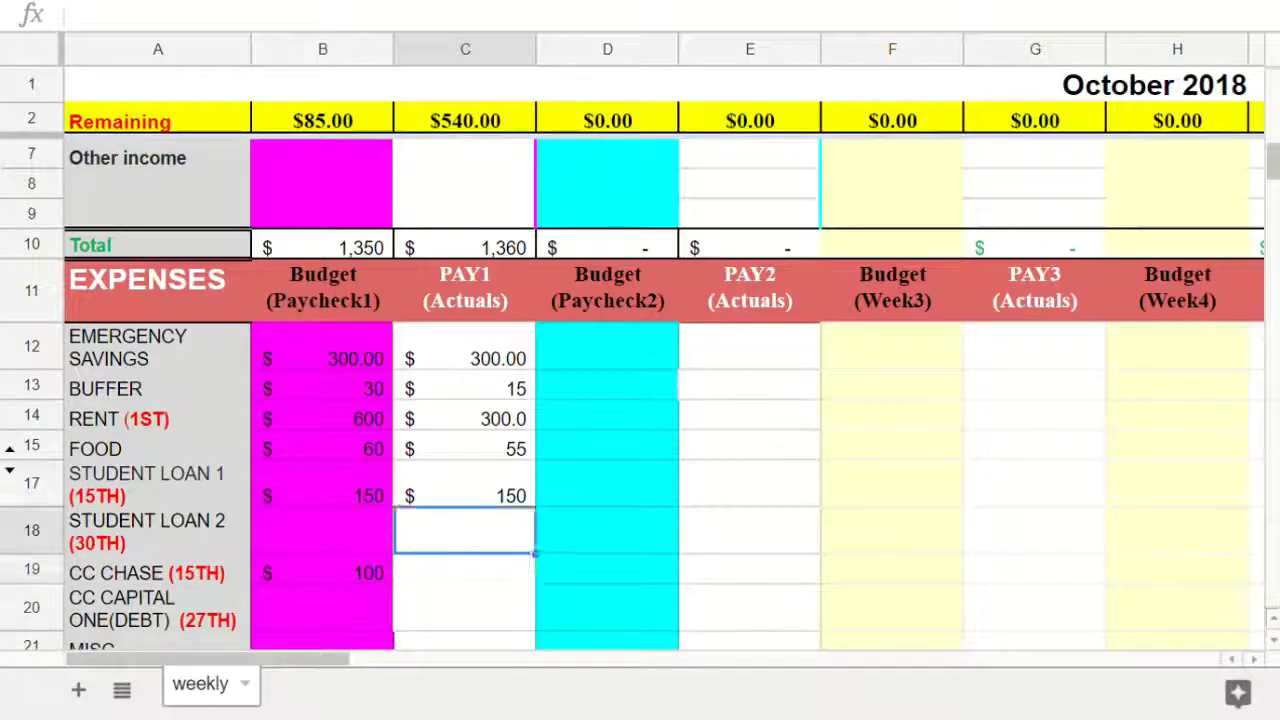
{"action": "key", "text": "Down"}
{"action": "type", "text": "100"}
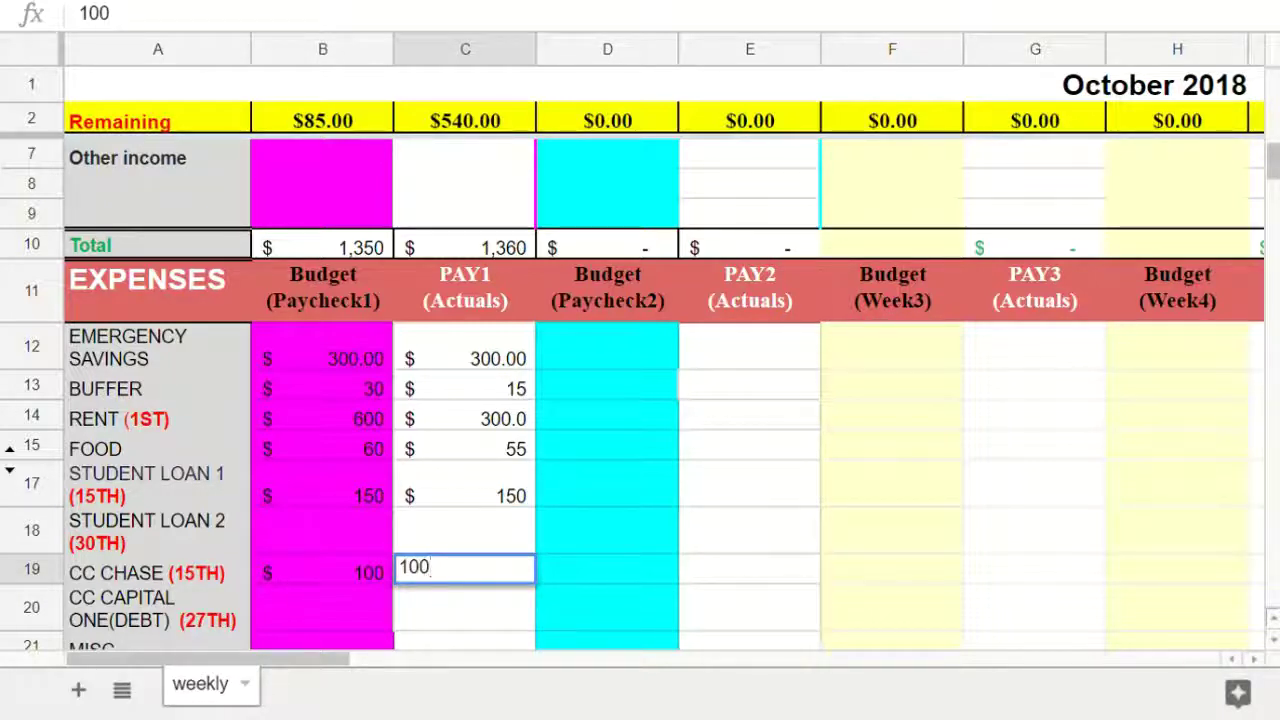
{"action": "key", "text": "Return"}
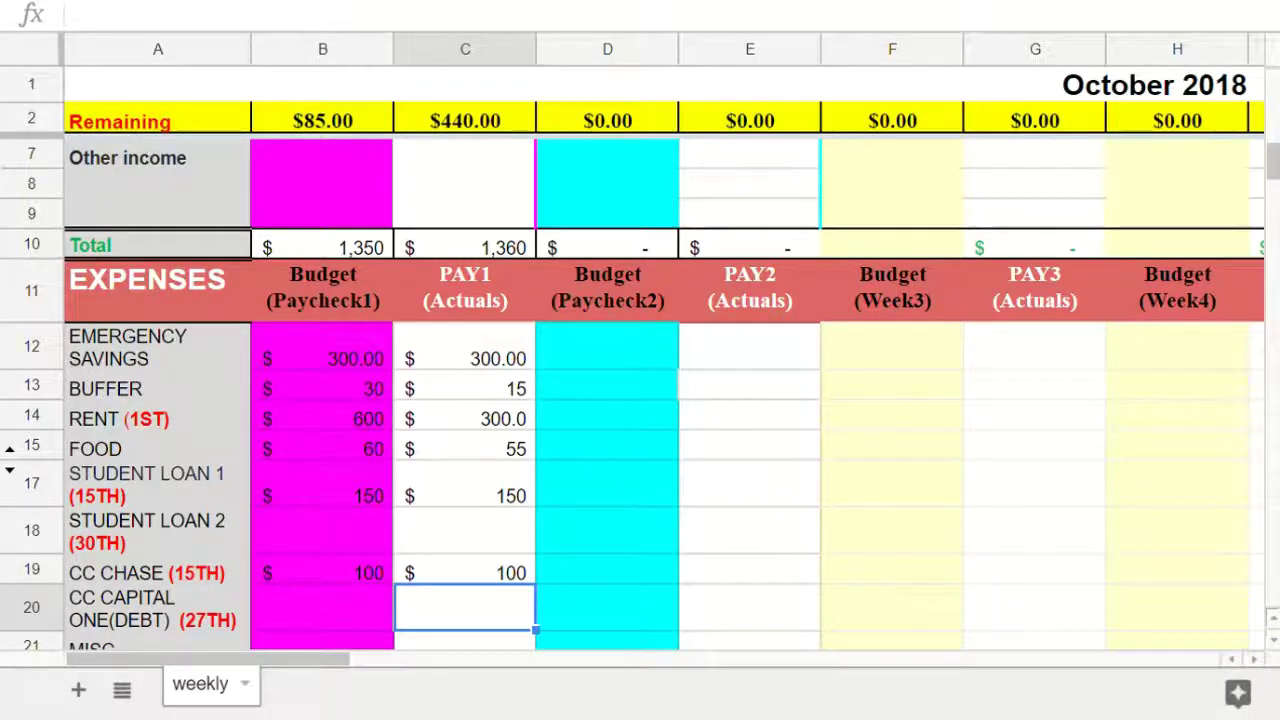
- Enter 25 as the PAY1 actual expense for the holiday spending sinking fund
{"action": "key", "text": "Down"}
{"action": "key", "text": "Up"}
{"action": "key", "text": "Up"}
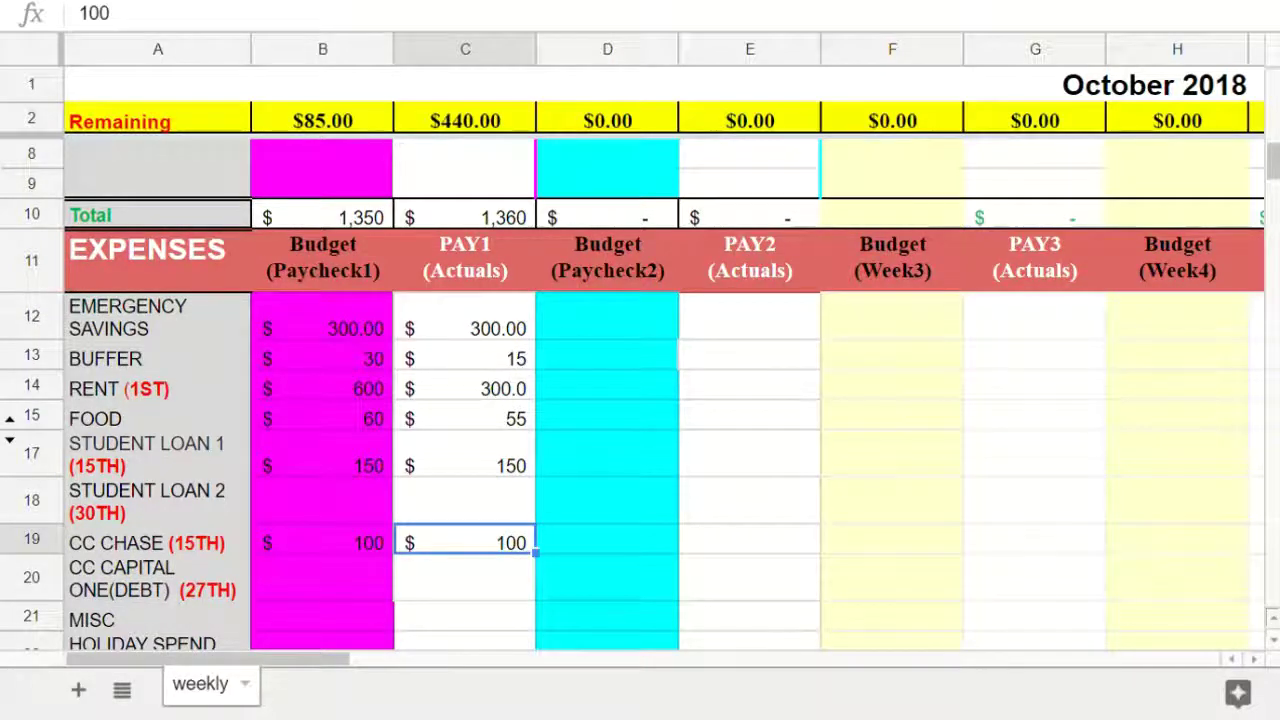
{"action": "key", "text": "Down"}
{"action": "key", "text": "Down"}
{"action": "key", "text": "Down"}
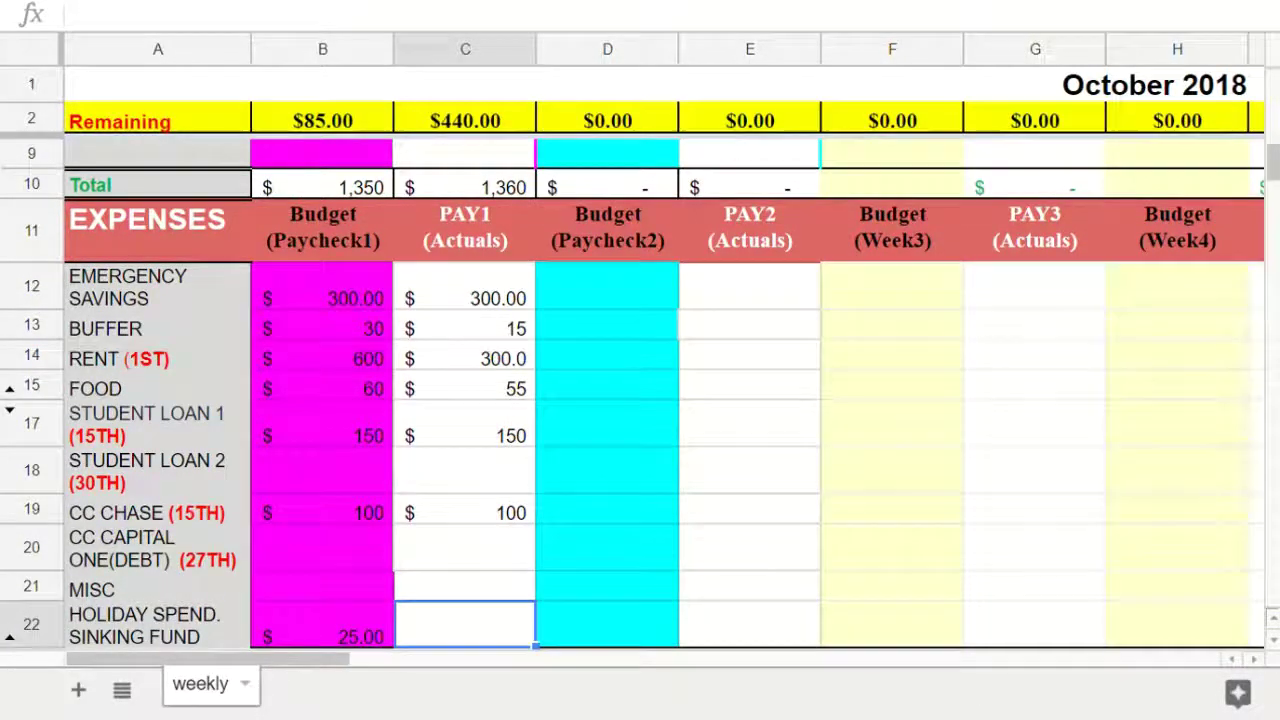
{"action": "type", "text": "25"}
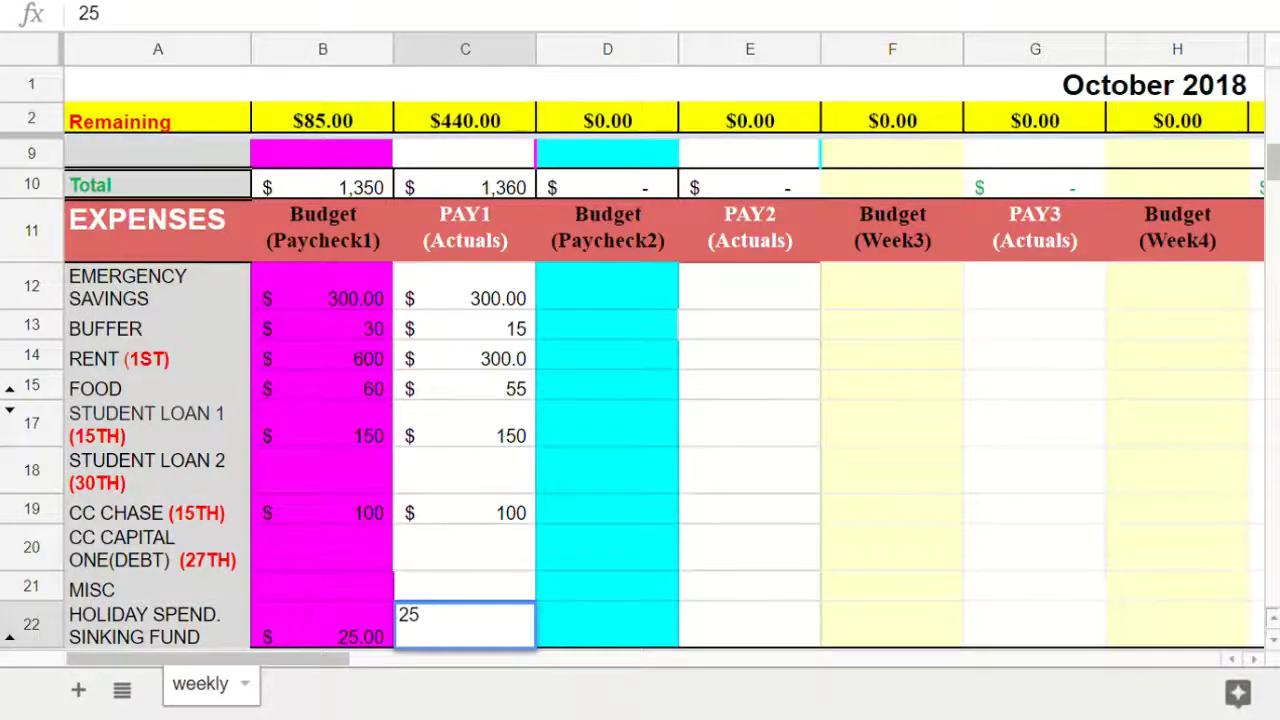
{"action": "key", "text": "Return"}
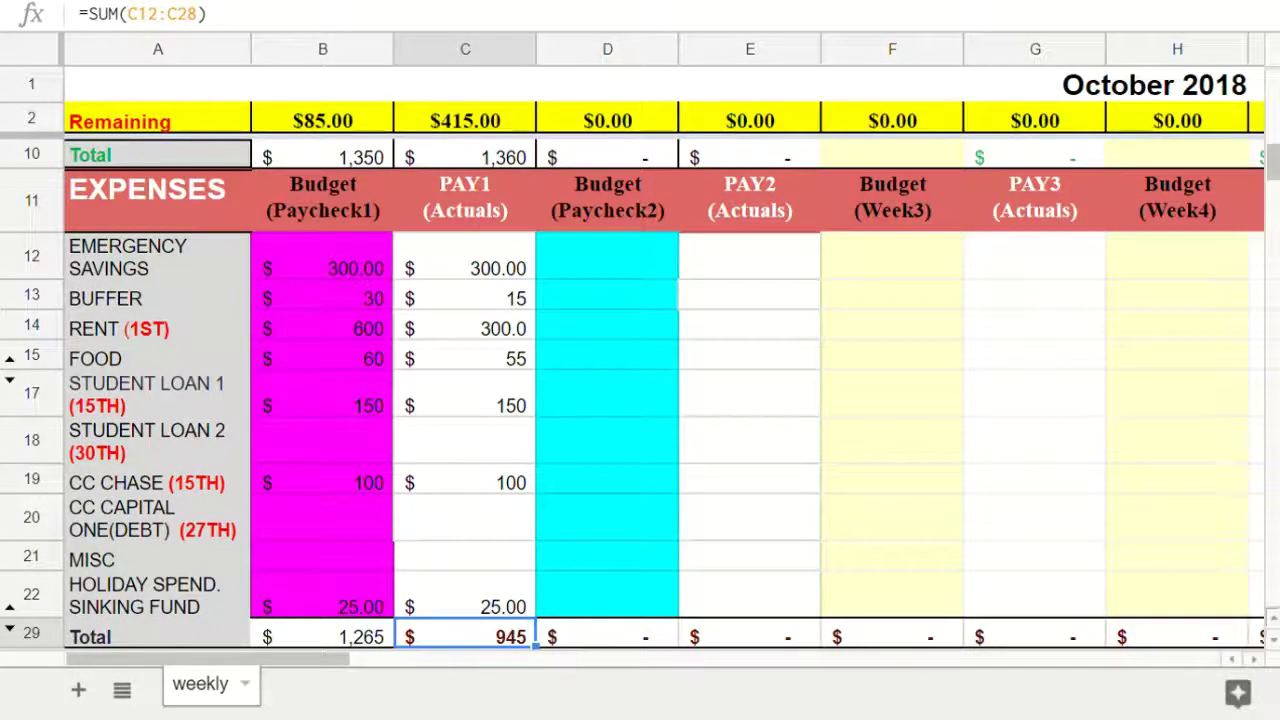
{"action": "scroll", "coordinate": [664, 395], "scroll_direction": "down", "scroll_amount": 1}
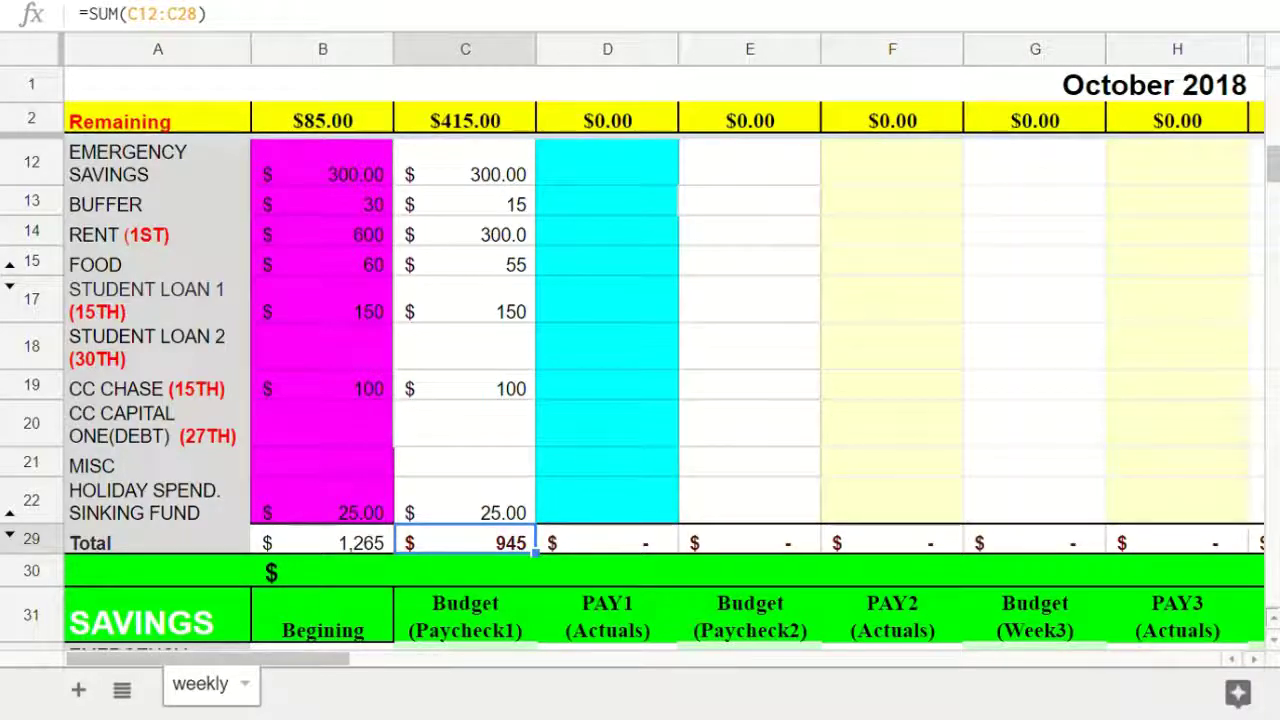
- Review the week 1 budgeted and actual totals, the remaining money, the balances and the week 1 and week 2 date ranges
{"action": "scroll", "coordinate": [640, 400], "scroll_direction": "up", "scroll_amount": 3}
{"action": "scroll", "coordinate": [640, 400], "scroll_direction": "down", "scroll_amount": 4}
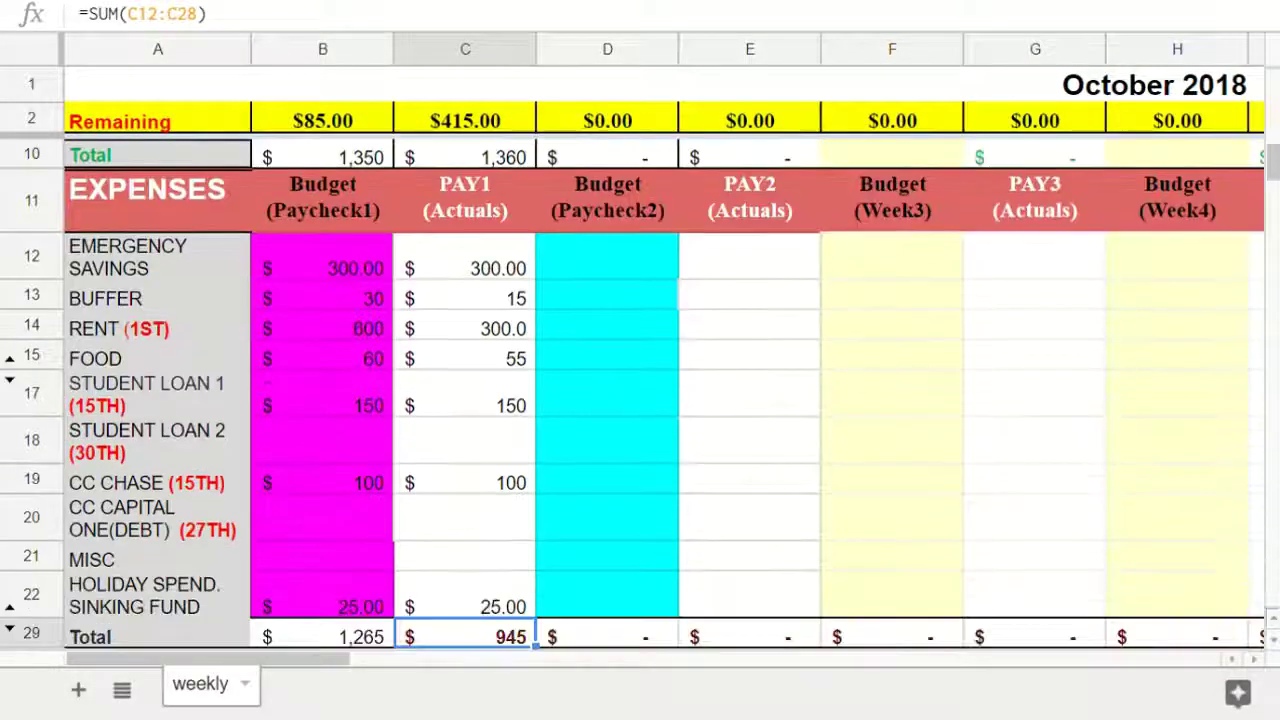
{"action": "scroll", "coordinate": [640, 400], "scroll_direction": "up", "scroll_amount": 4}
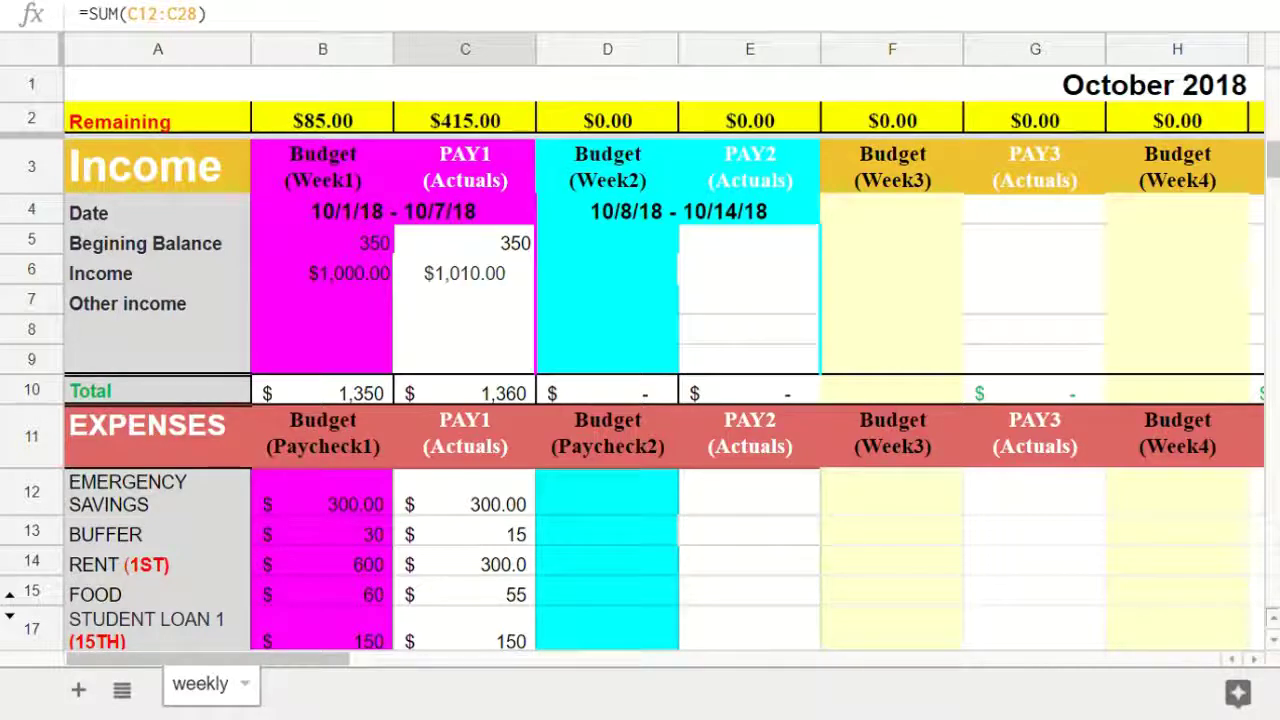
{"action": "left_click", "coordinate": [465, 120]}
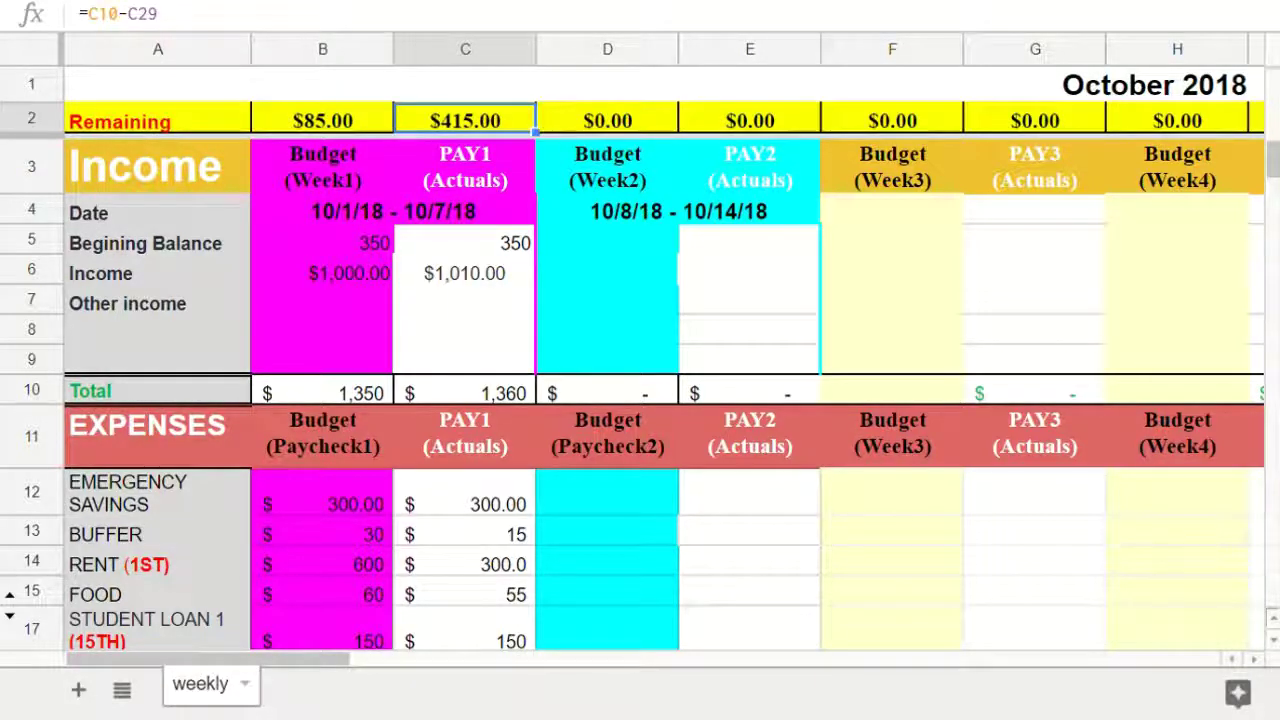
{"action": "left_click_drag", "start_coordinate": [680, 211], "coordinate": [704, 331]}
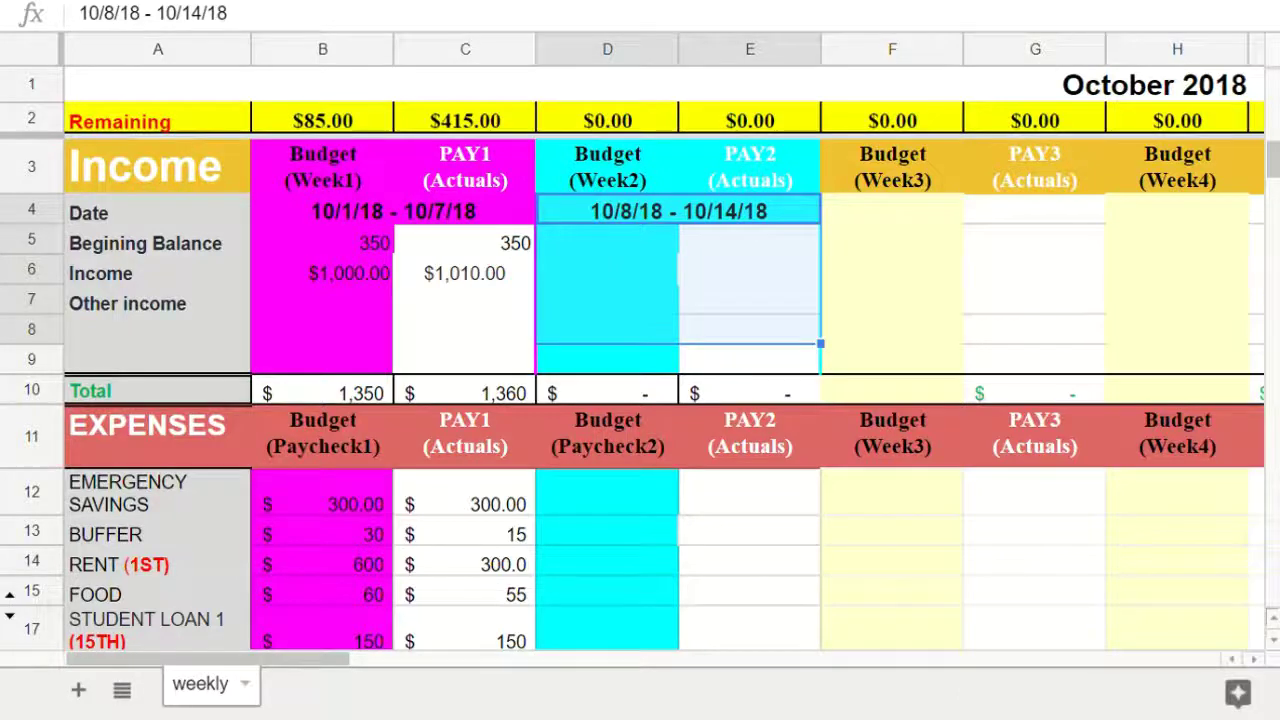
{"action": "left_click", "coordinate": [465, 242]}
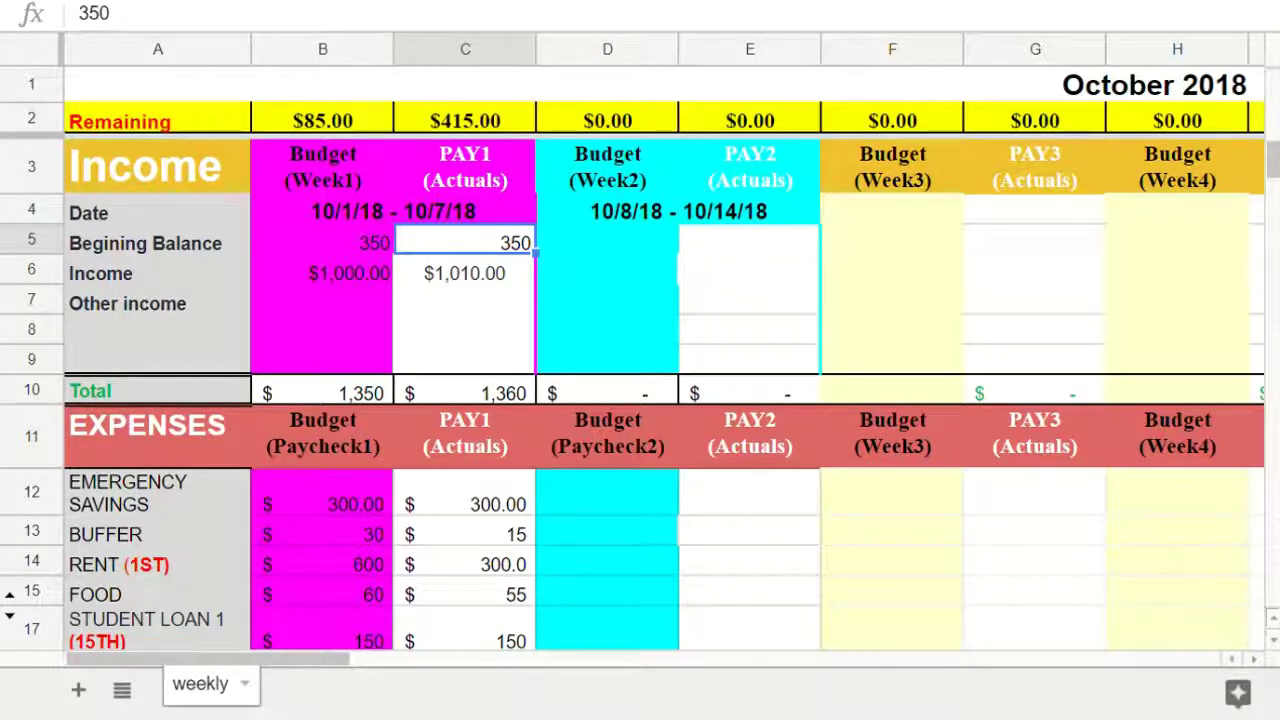
{"action": "left_click", "coordinate": [157, 242]}
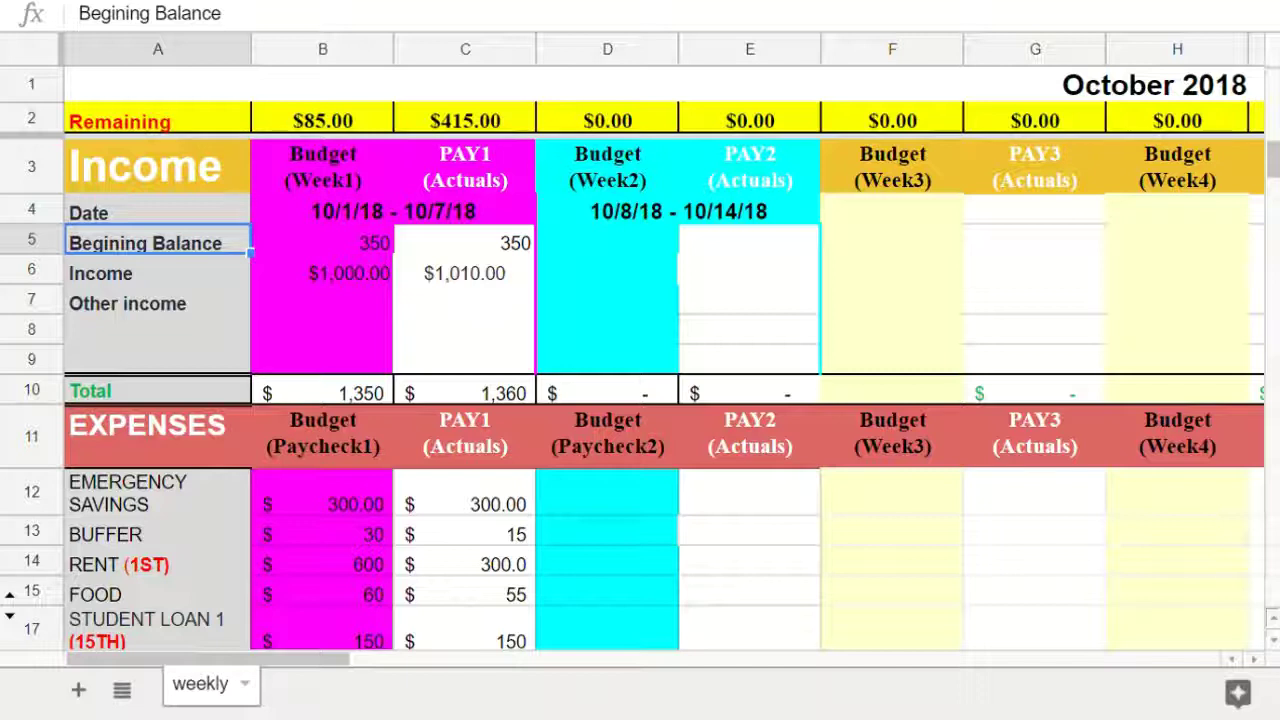
{"action": "left_click", "coordinate": [322, 272]}
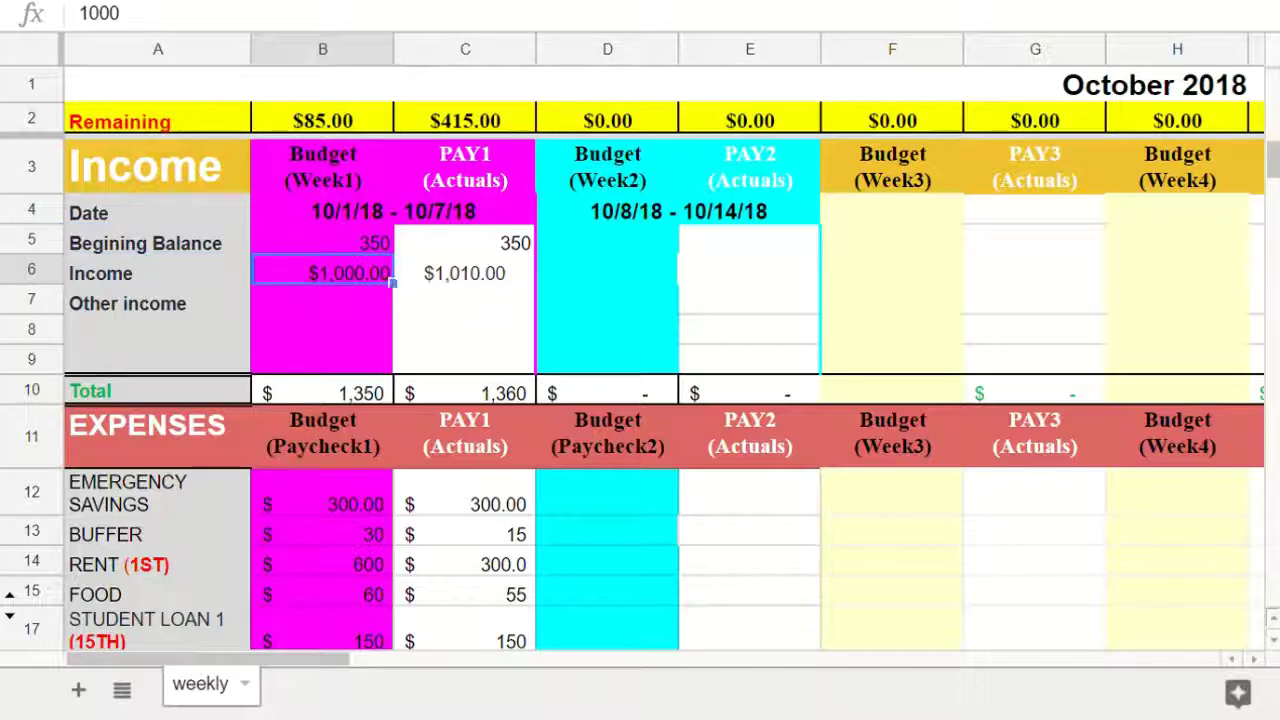
{"action": "left_click", "coordinate": [394, 211]}
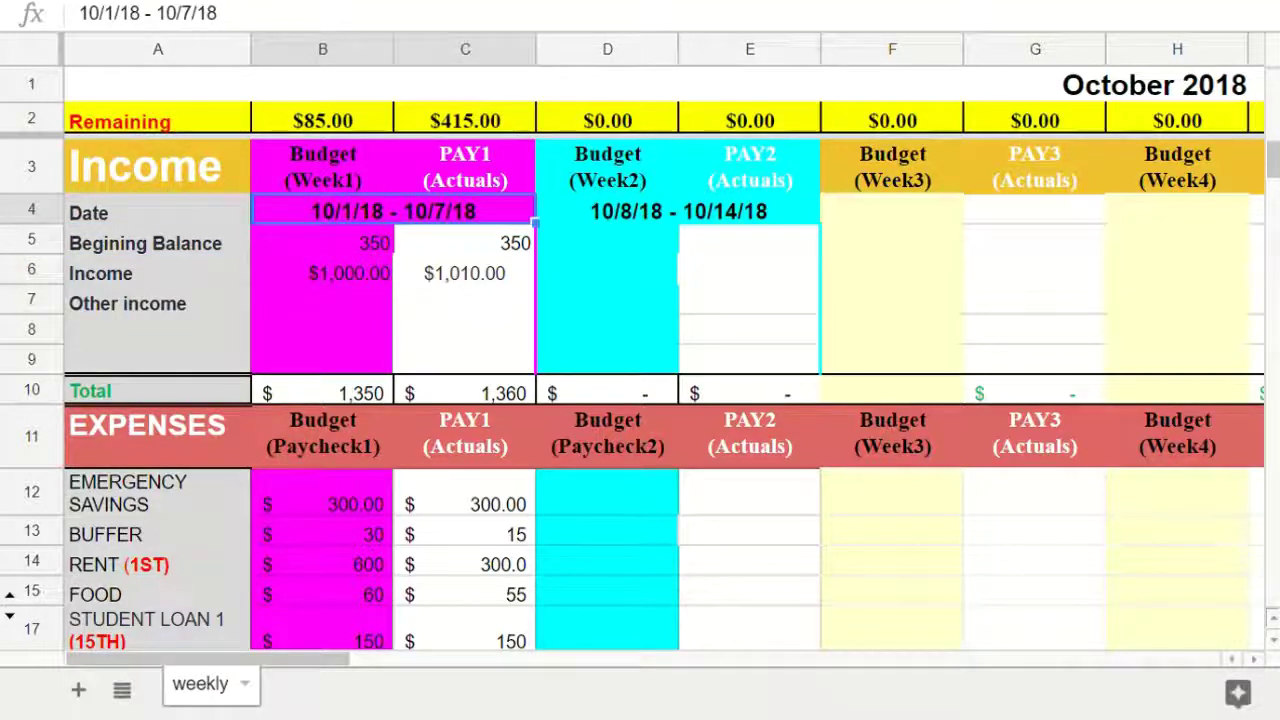
- Add the pay date 10/5/18 between PAY1 and (Actuals) in the week 1 income header
{"action": "left_click", "coordinate": [465, 167]}
{"action": "double_click", "coordinate": [465, 167]}
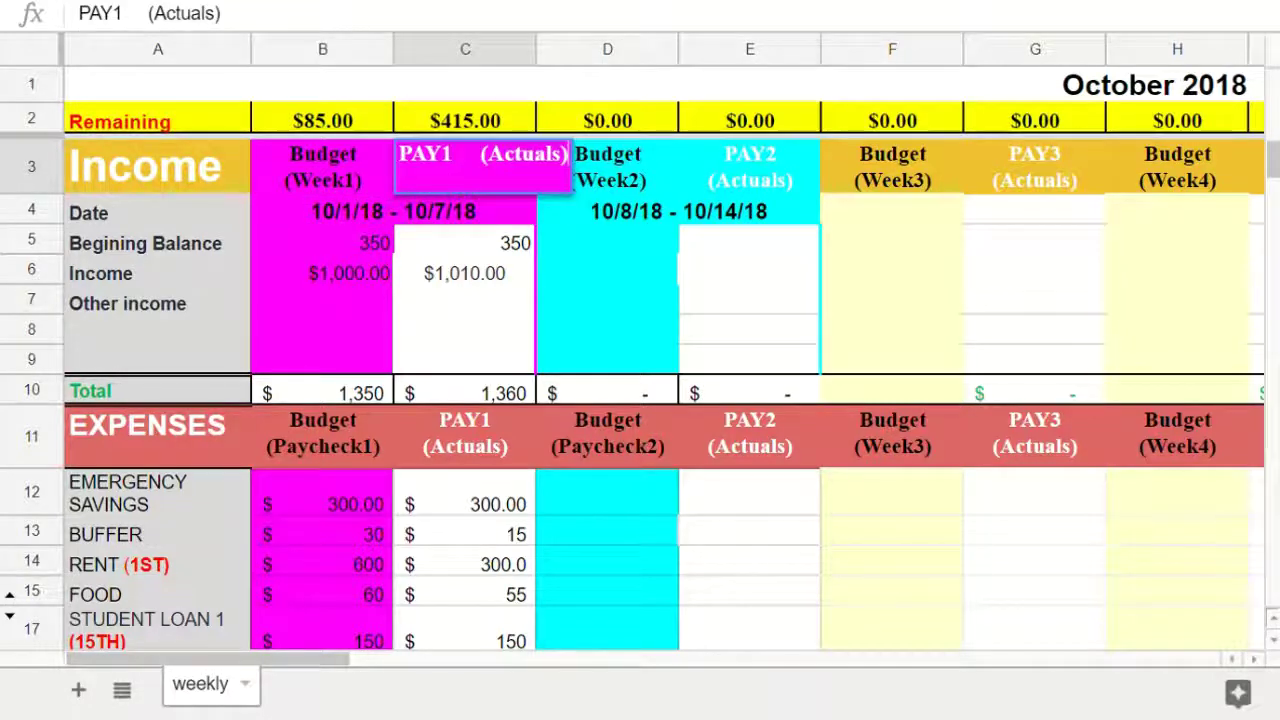
{"action": "left_click", "coordinate": [475, 156]}
{"action": "type", "text": "10/5/"}
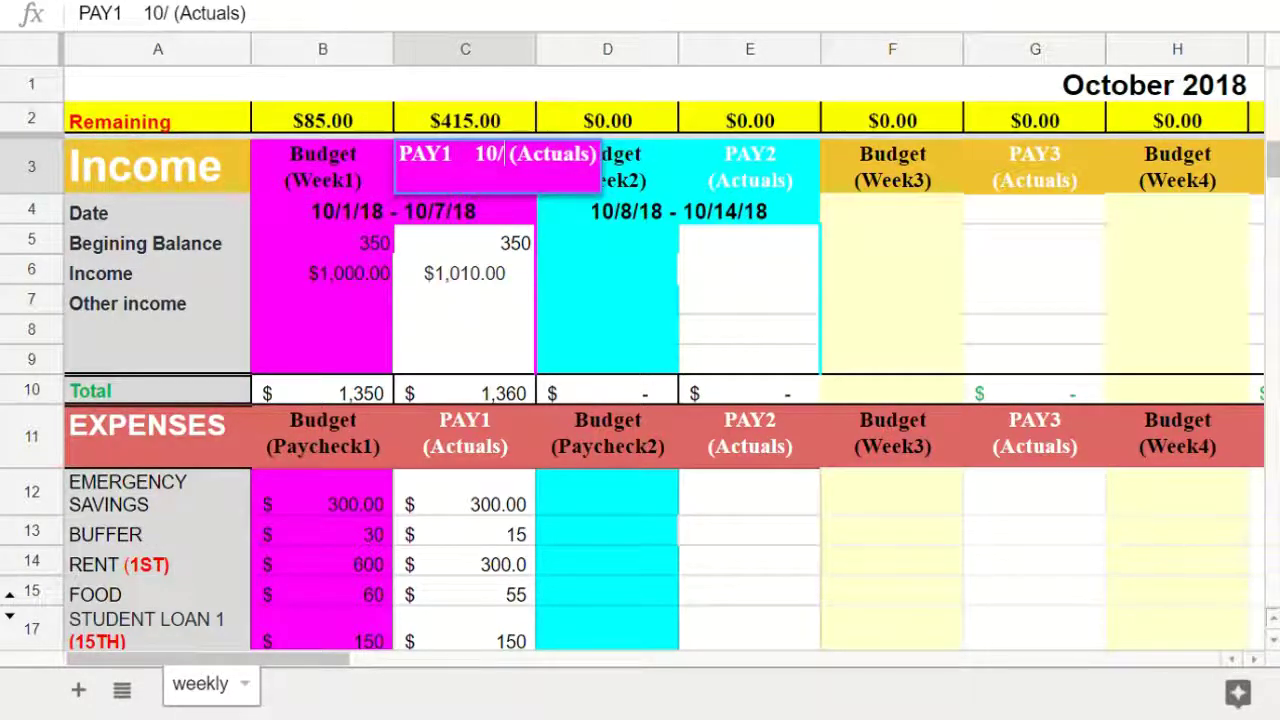
{"action": "type", "text": "18"}
{"action": "key", "text": "Return"}
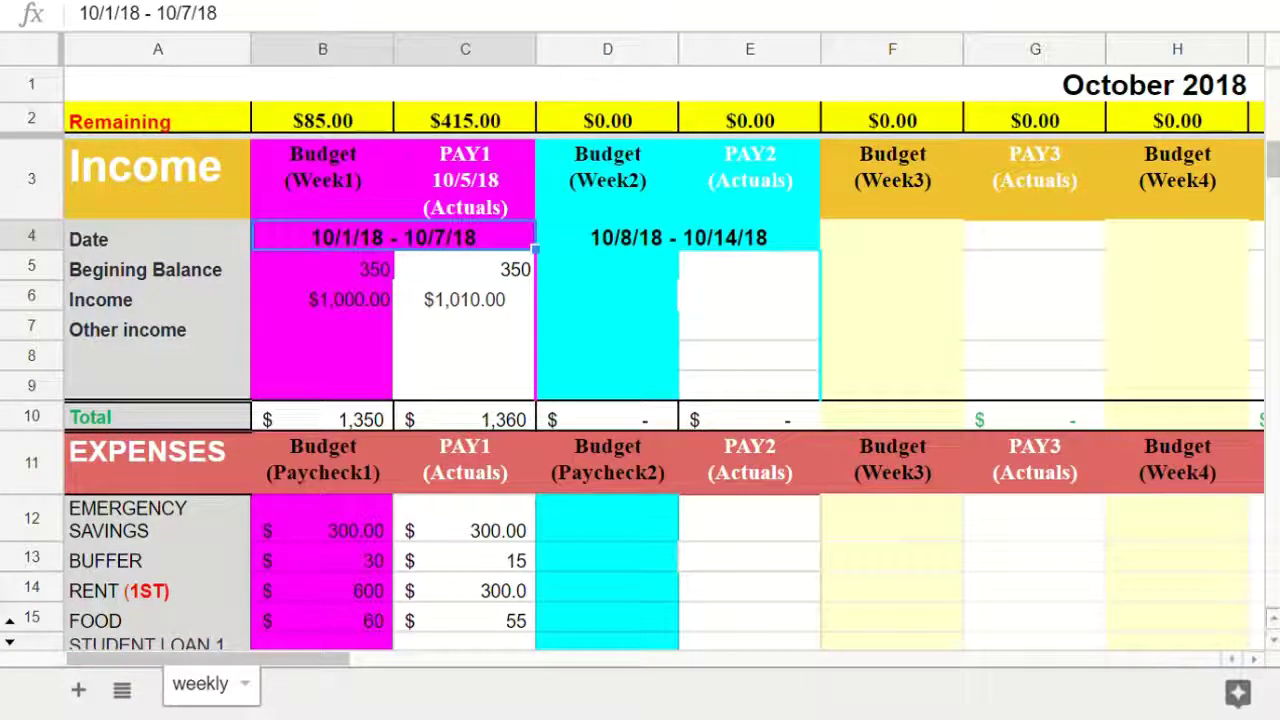
- Remove the number 1 and the extra spaces before the date so the income header reads PAY10/5/18 (Actuals)
{"action": "double_click", "coordinate": [465, 180]}
{"action": "left_click", "coordinate": [475, 155]}
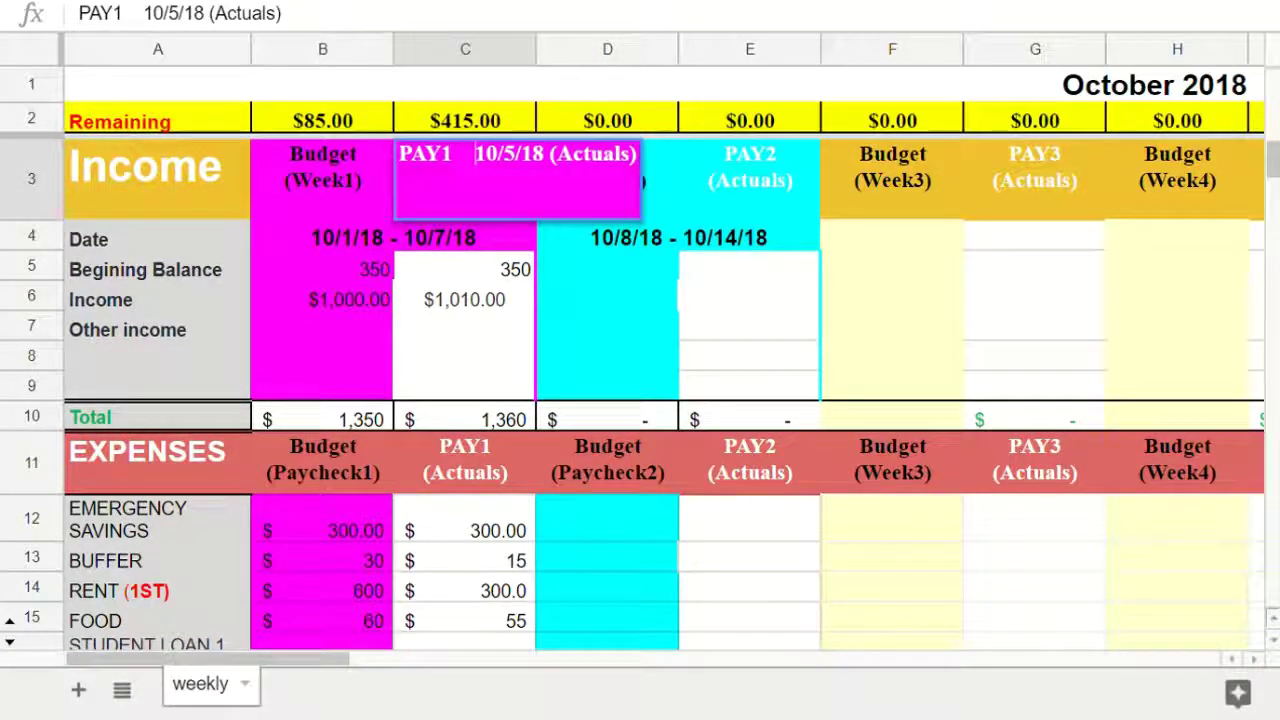
{"action": "key", "text": "BackSpace"}
{"action": "key", "text": "BackSpace"}
{"action": "key", "text": "BackSpace"}
{"action": "key", "text": "BackSpace"}
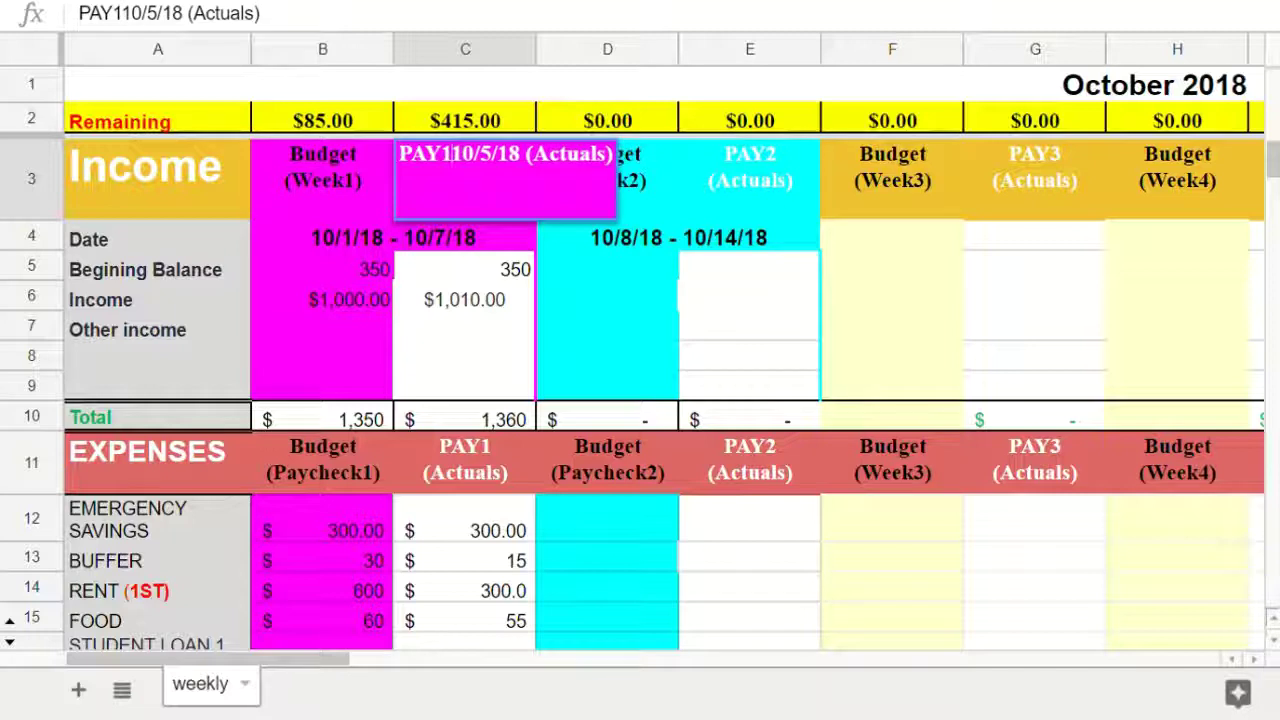
{"action": "key", "text": "BackSpace"}
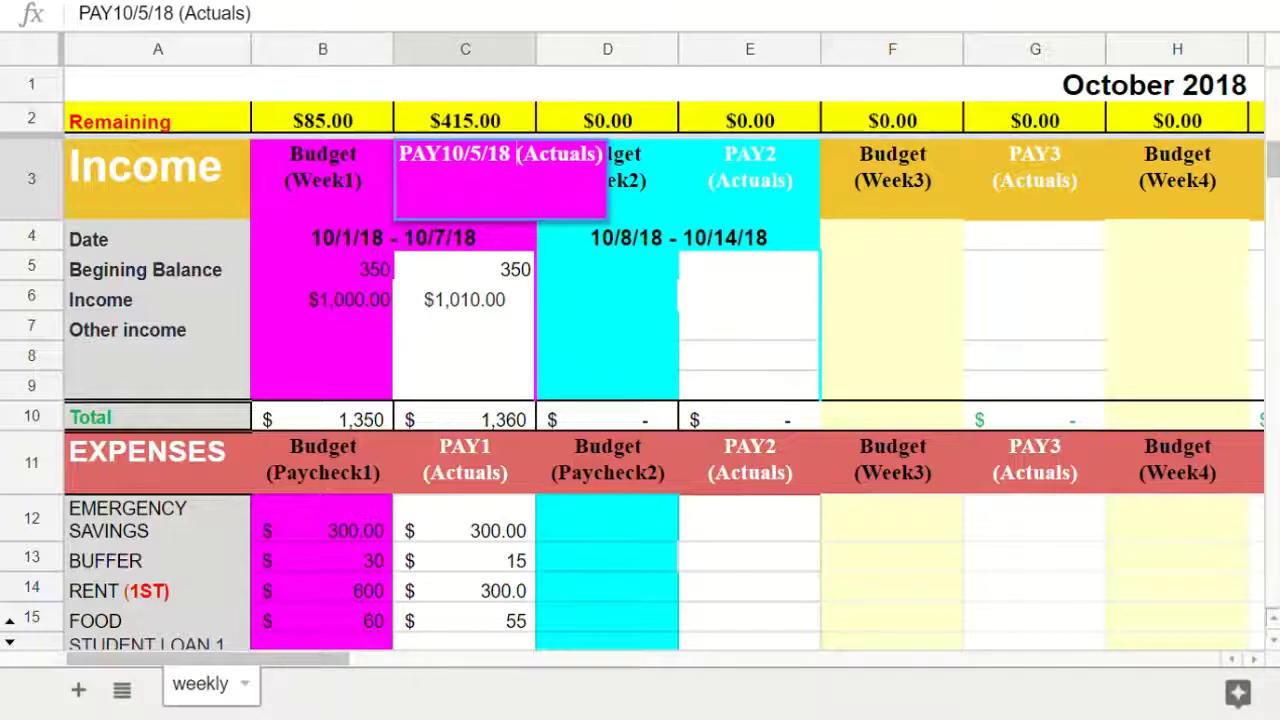
{"action": "key", "text": "Return"}
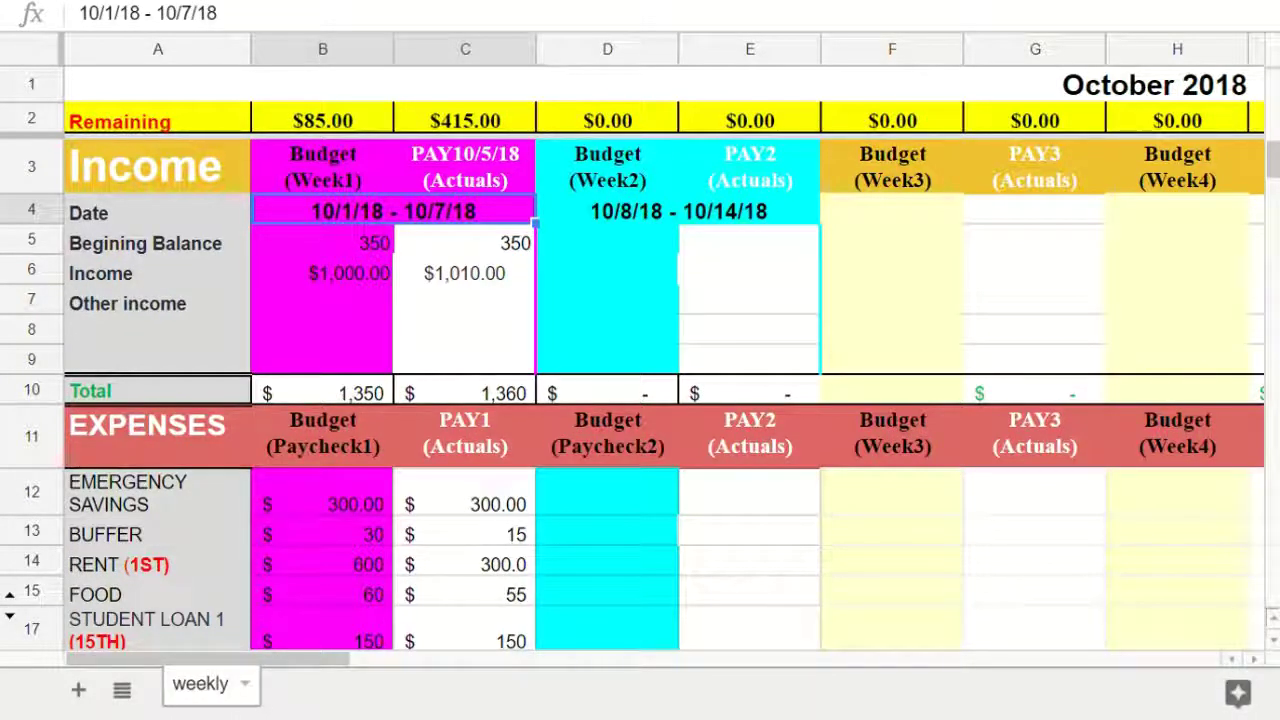
- Examine the week 1 actual income, the remaining money formula, and the budgeted rent against the actual rent
{"action": "left_click", "coordinate": [465, 241]}
{"action": "left_click", "coordinate": [465, 273]}
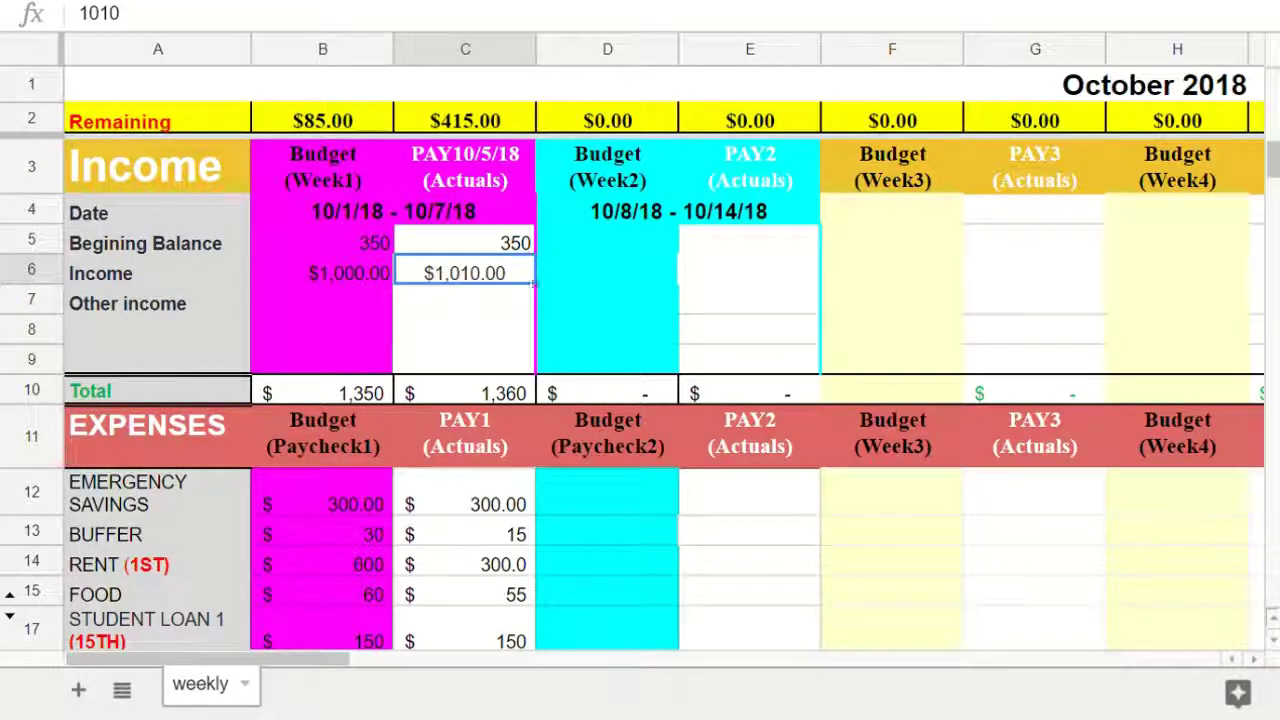
{"action": "scroll", "coordinate": [664, 394], "scroll_direction": "down", "scroll_amount": 3}
{"action": "scroll", "coordinate": [640, 400], "scroll_direction": "up", "scroll_amount": 5}
{"action": "scroll", "coordinate": [640, 400], "scroll_direction": "down", "scroll_amount": 1}
{"action": "scroll", "coordinate": [640, 400], "scroll_direction": "up", "scroll_amount": 1}
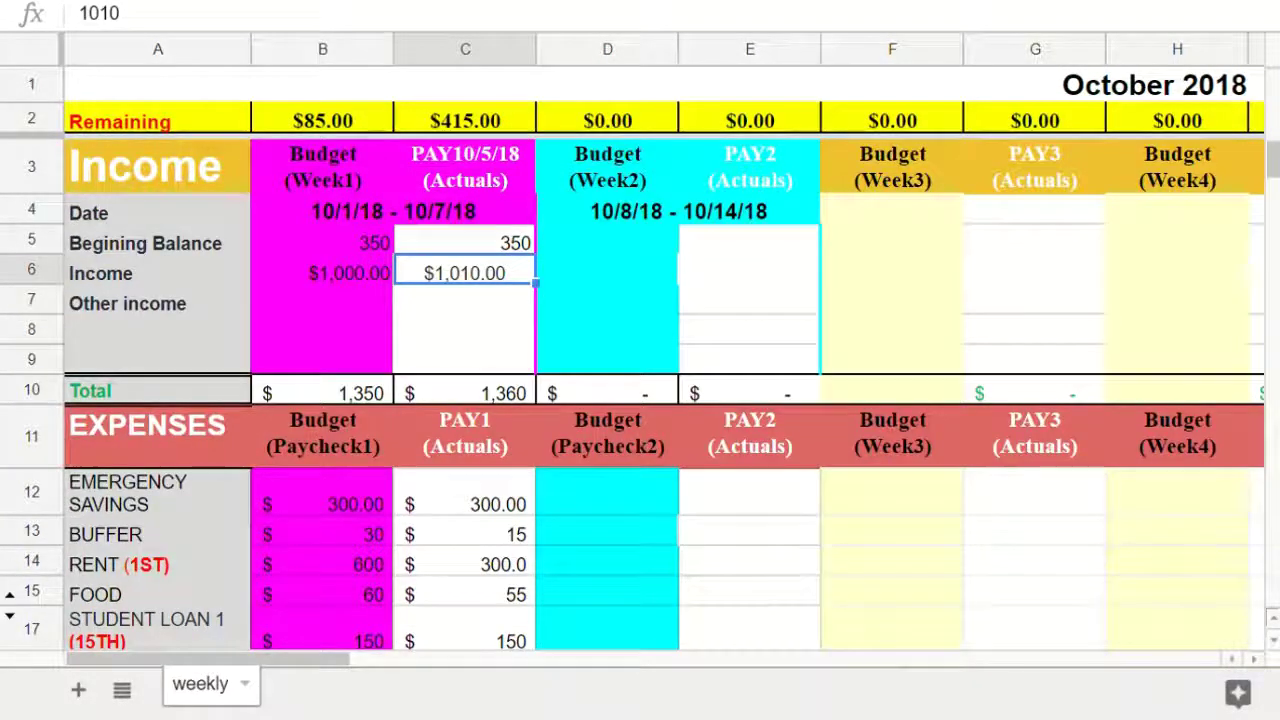
{"action": "left_click", "coordinate": [465, 120]}
{"action": "double_click", "coordinate": [465, 120]}
{"action": "left_click", "coordinate": [607, 243]}
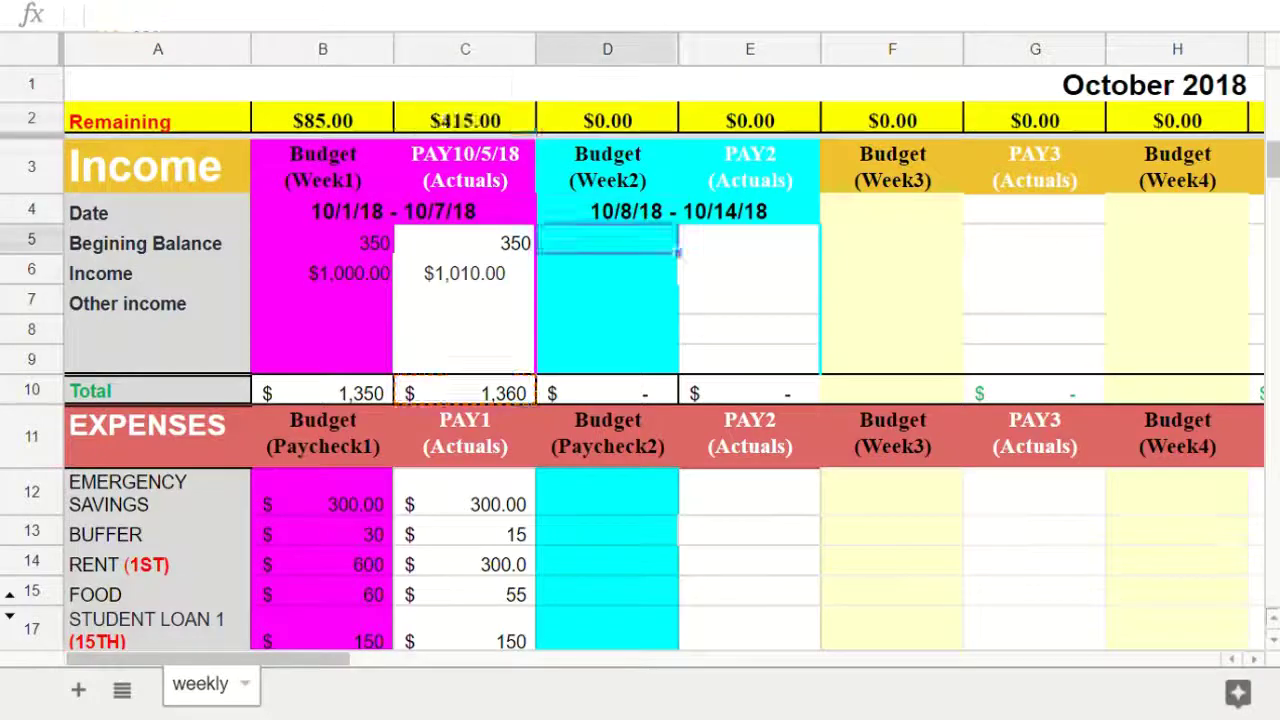
{"action": "scroll", "coordinate": [607, 394], "scroll_direction": "down", "scroll_amount": 3}
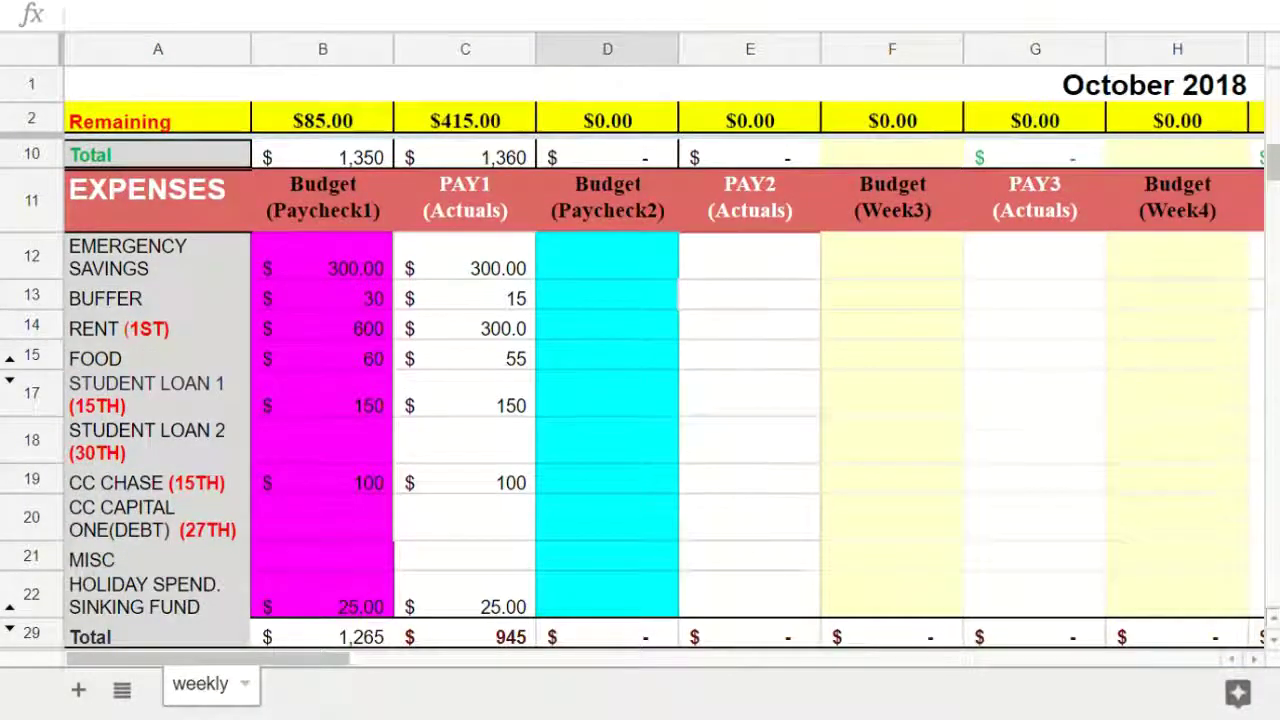
{"action": "scroll", "coordinate": [640, 400], "scroll_direction": "up", "scroll_amount": 3}
{"action": "scroll", "coordinate": [640, 400], "scroll_direction": "down", "scroll_amount": 3}
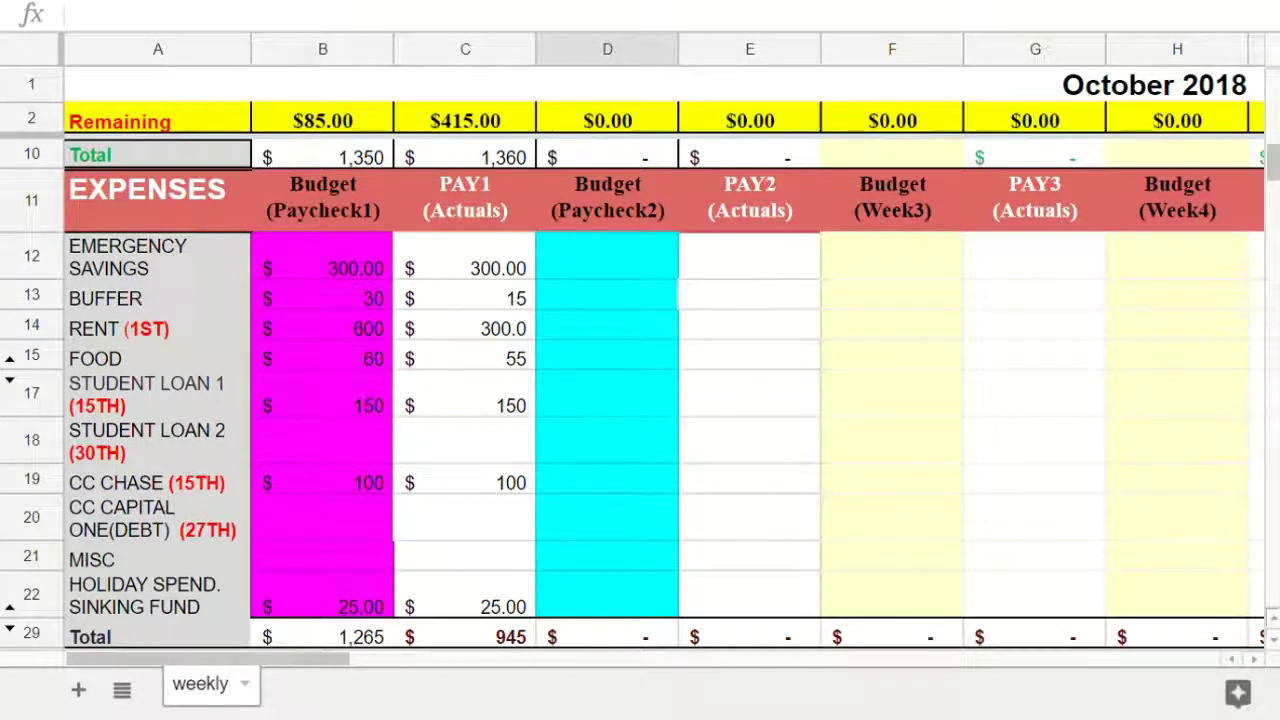
{"action": "left_click", "coordinate": [322, 326]}
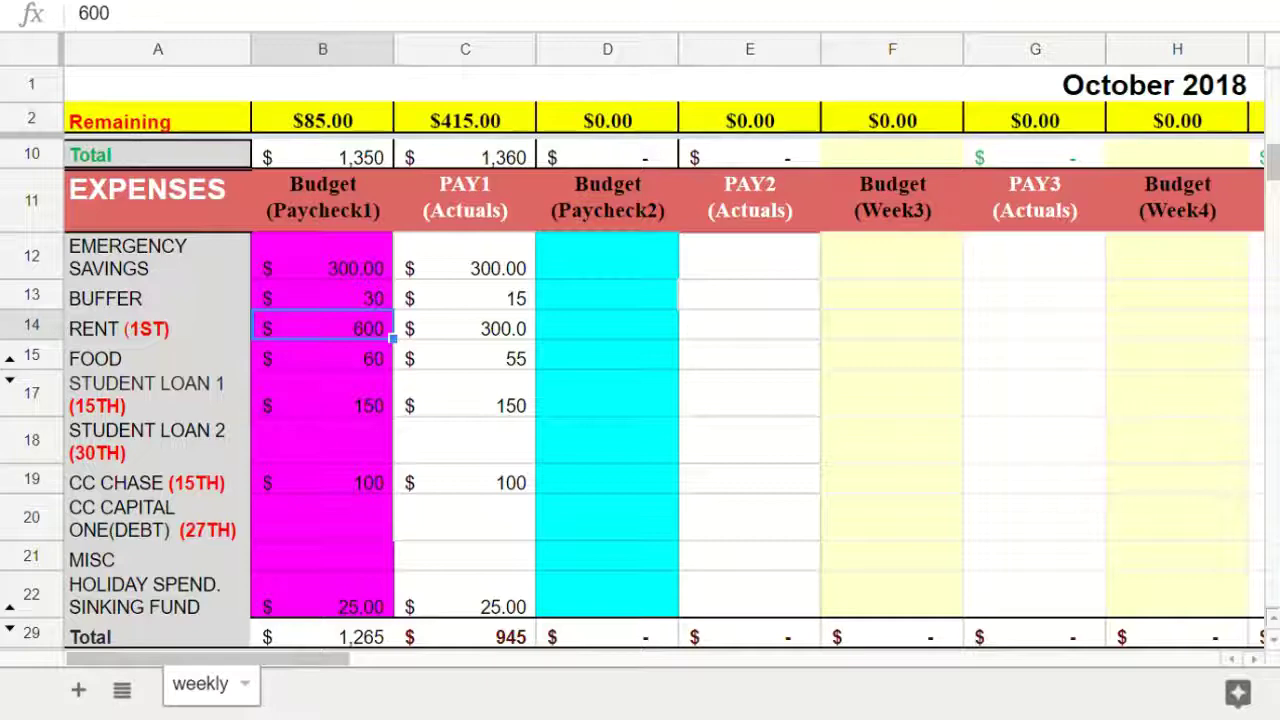
{"action": "left_click", "coordinate": [465, 327]}
{"action": "scroll", "coordinate": [465, 327], "scroll_direction": "up", "scroll_amount": 3}
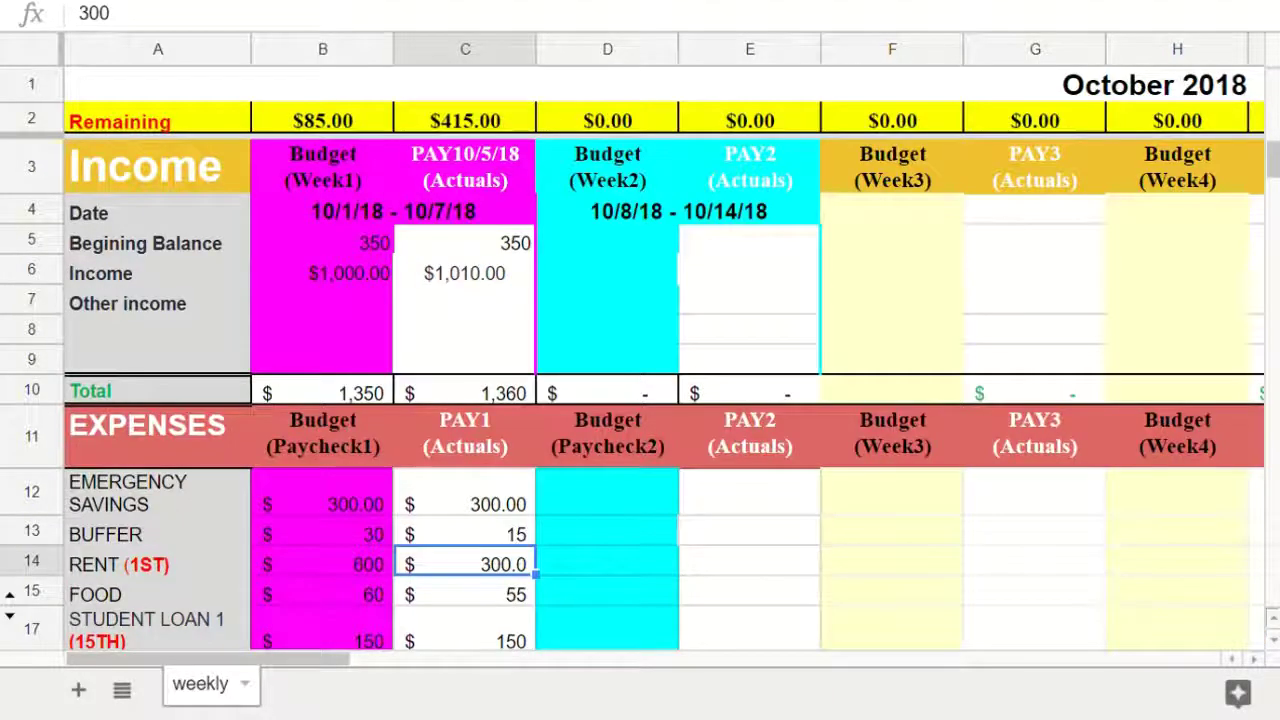
- Enter 415 as the week 2 budgeted beginning balance, matching the remaining money from the week 1 actuals
{"action": "left_click", "coordinate": [607, 240]}
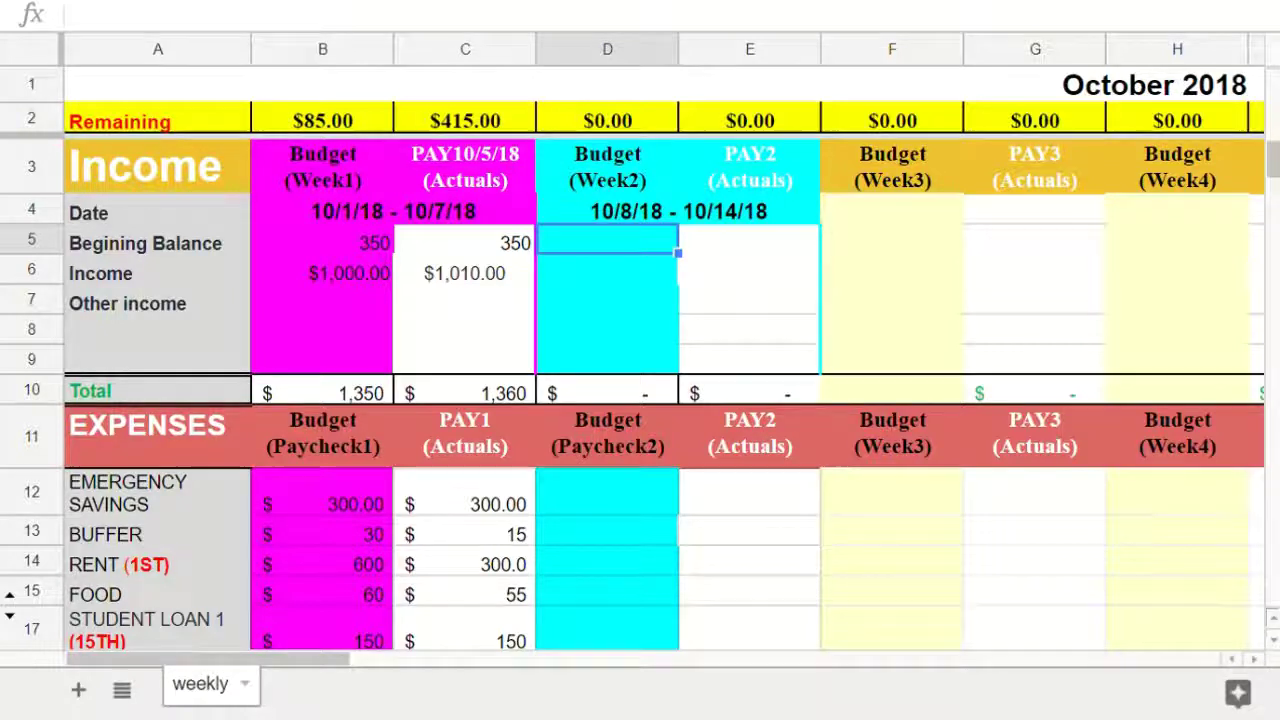
{"action": "type", "text": "415"}
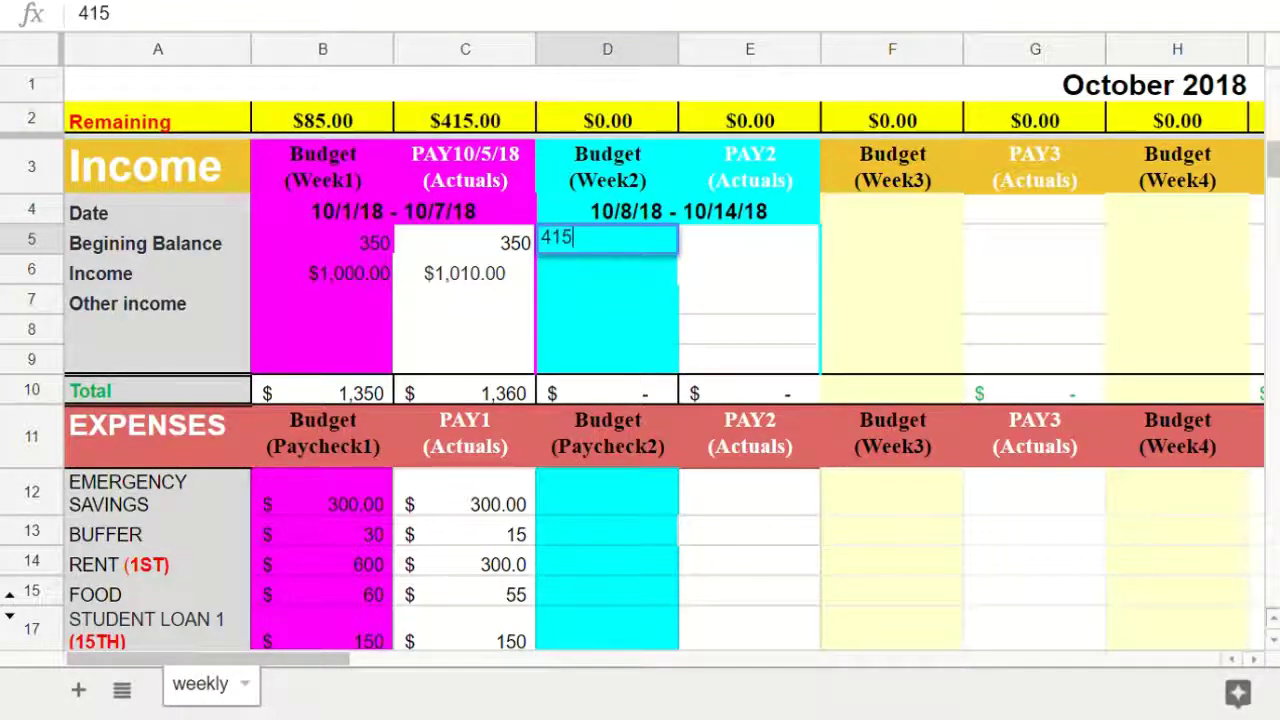
{"action": "key", "text": "Return"}
{"action": "left_click", "coordinate": [465, 120]}
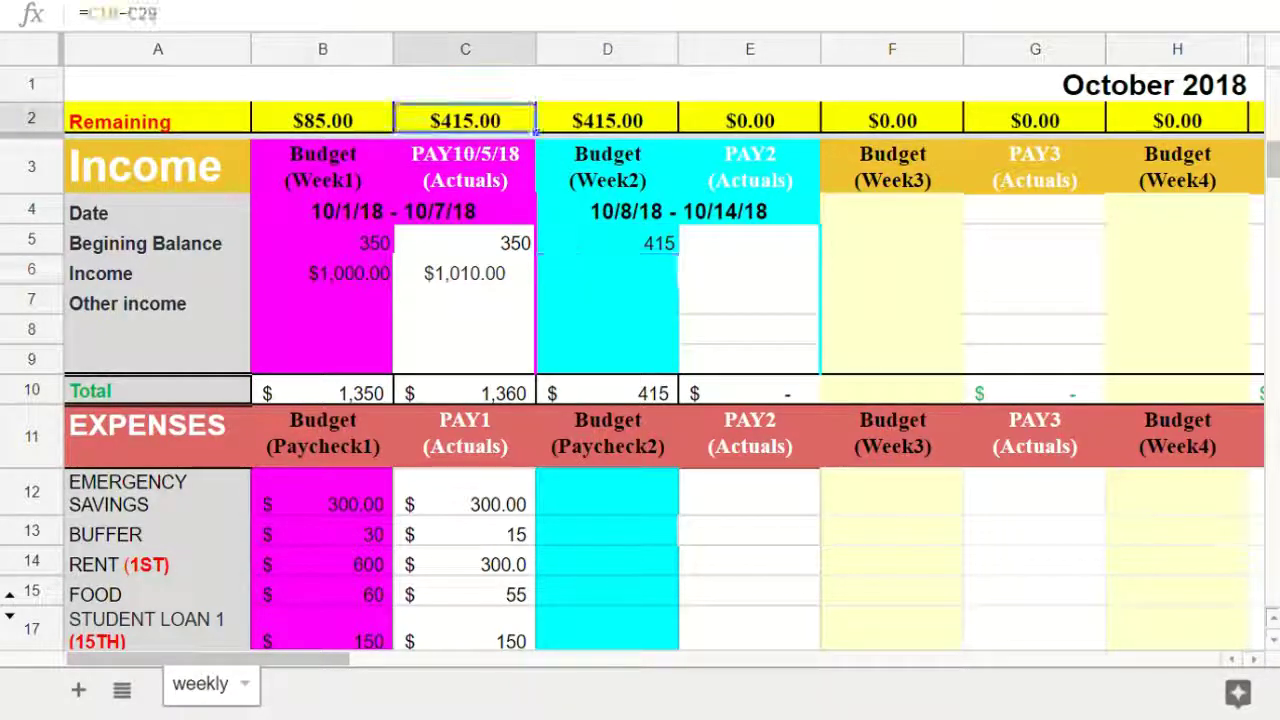
{"action": "left_click", "coordinate": [607, 270]}
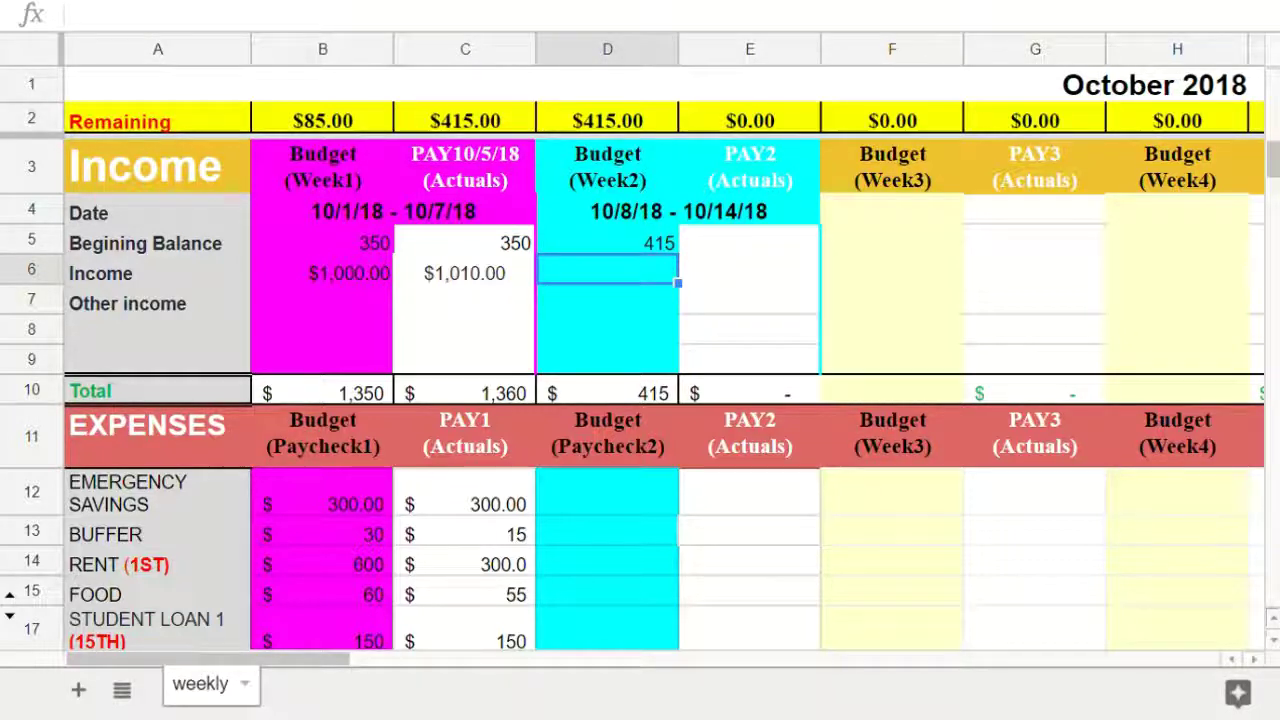
{"action": "left_click", "coordinate": [607, 299]}
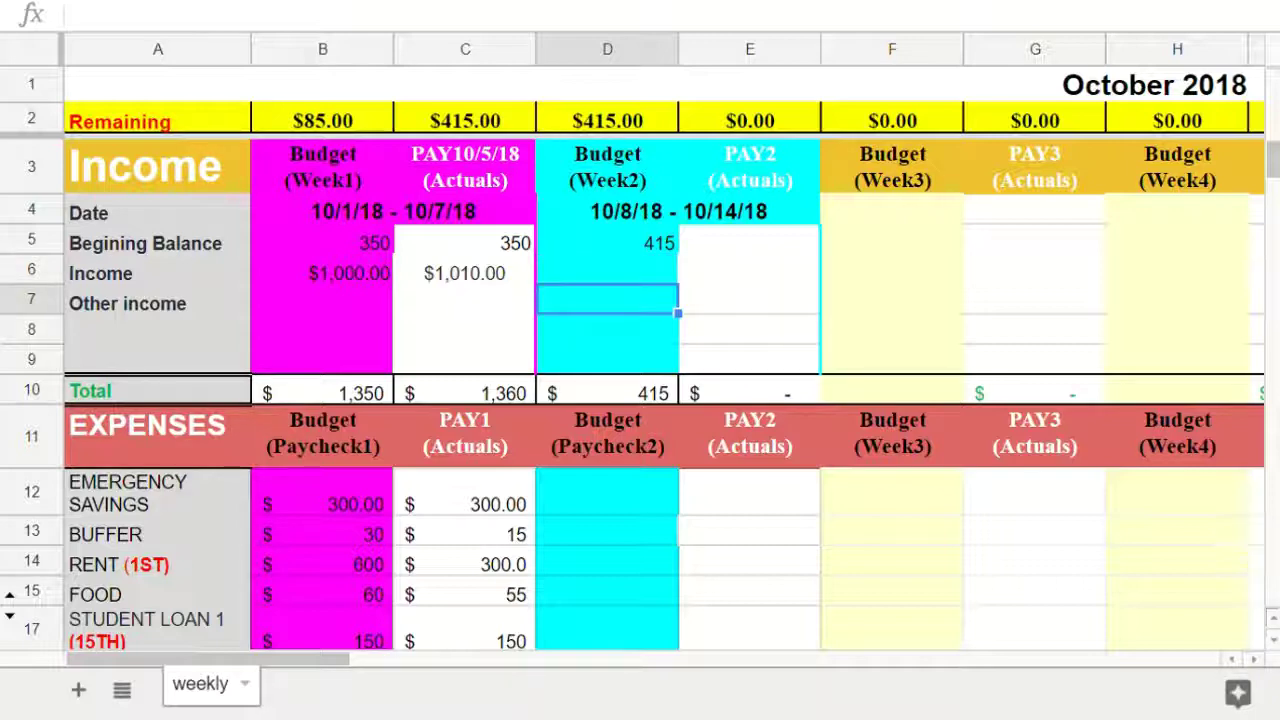
{"action": "scroll", "coordinate": [640, 400], "scroll_direction": "down", "scroll_amount": 1}
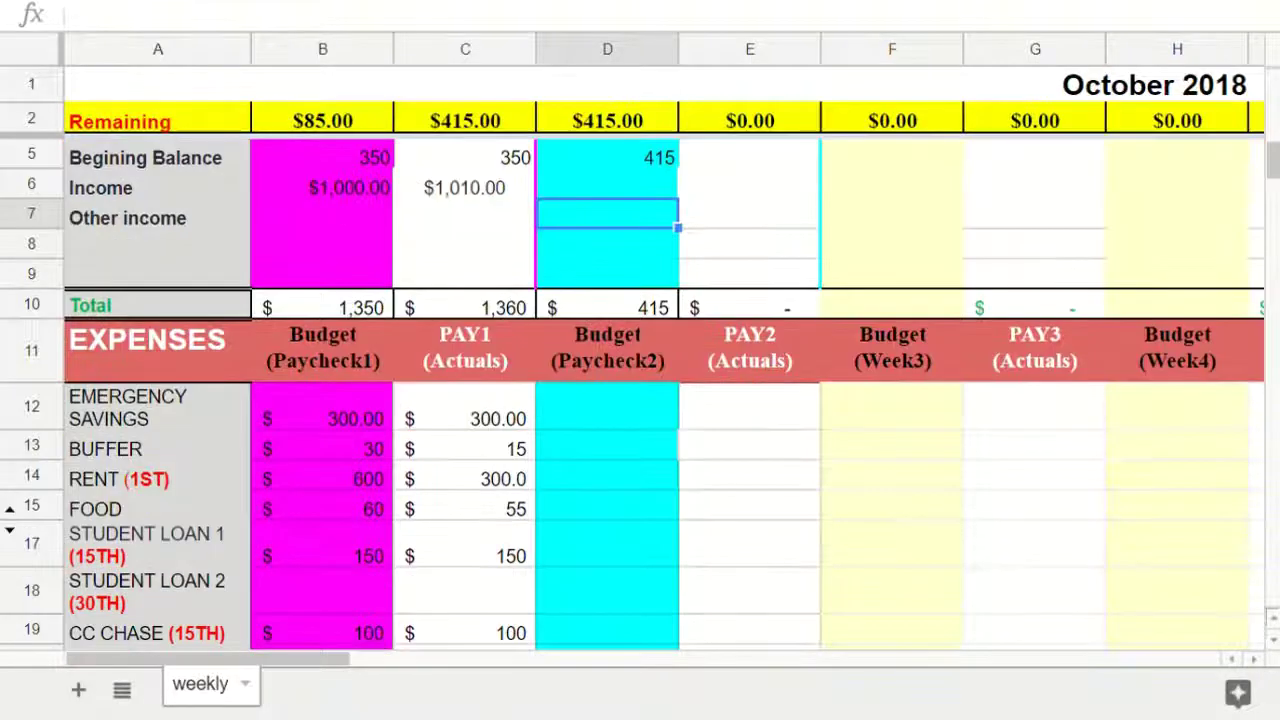
{"action": "scroll", "coordinate": [640, 400], "scroll_direction": "down", "scroll_amount": 1}
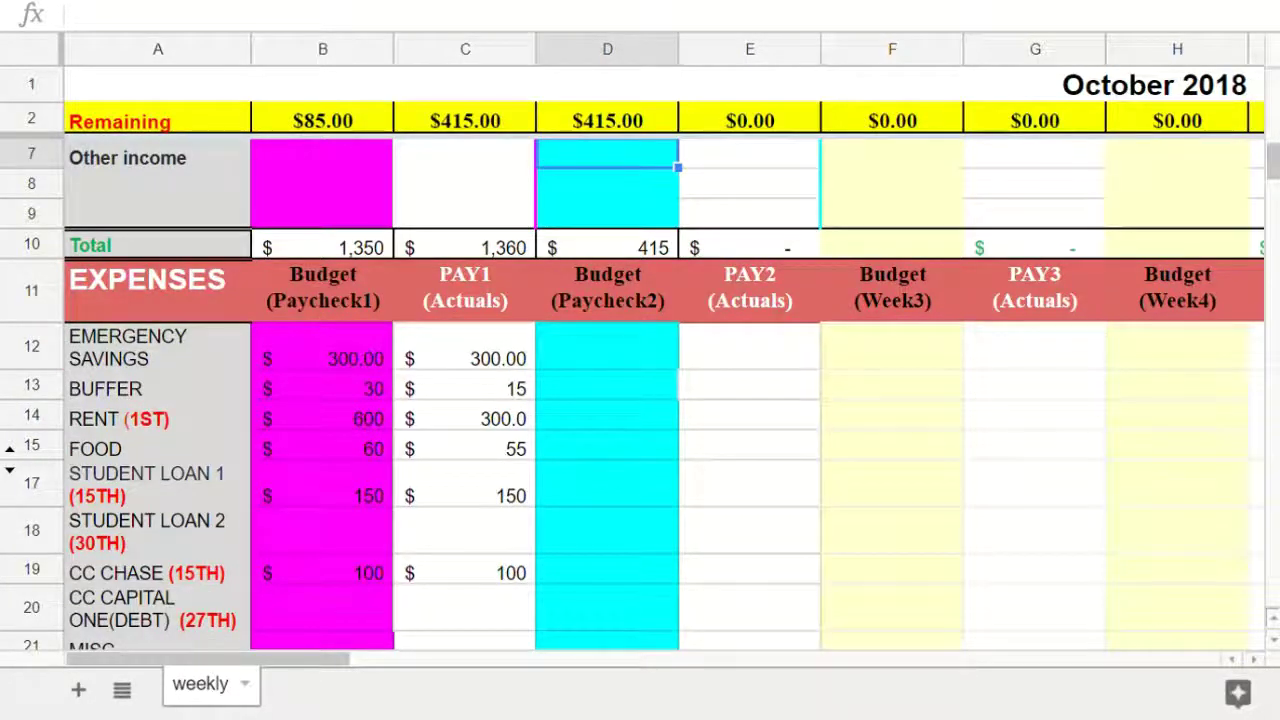
{"action": "left_click", "coordinate": [322, 347]}
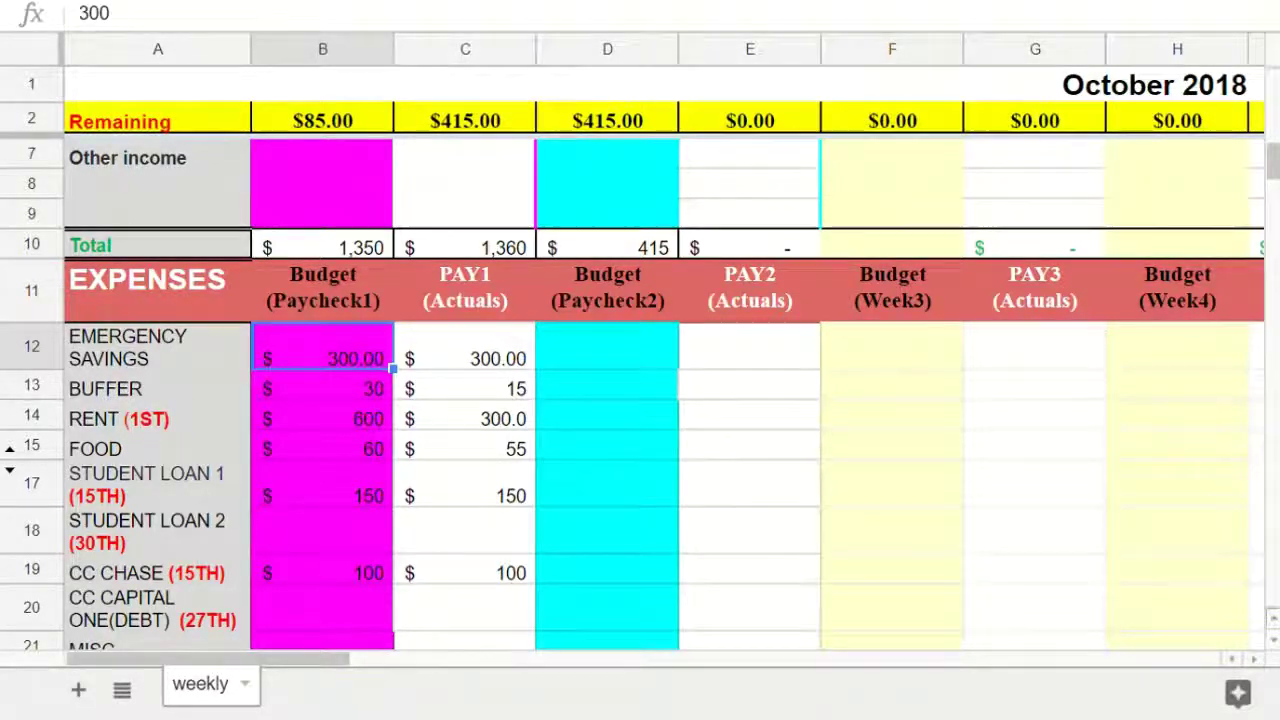
- Change the second budget header in the expenses section from Paycheck2 to Week2 so it reads Budget (Week2)
{"action": "scroll", "coordinate": [640, 400], "scroll_direction": "up", "scroll_amount": 2}
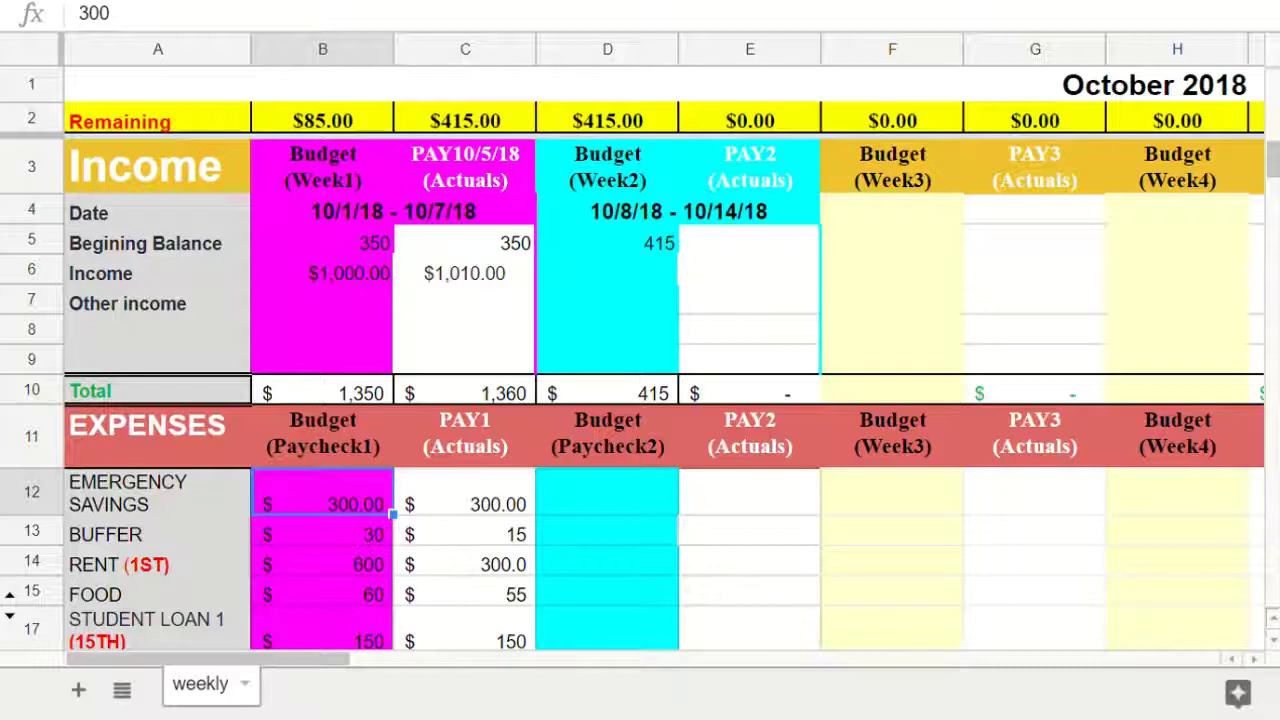
{"action": "double_click", "coordinate": [607, 434]}
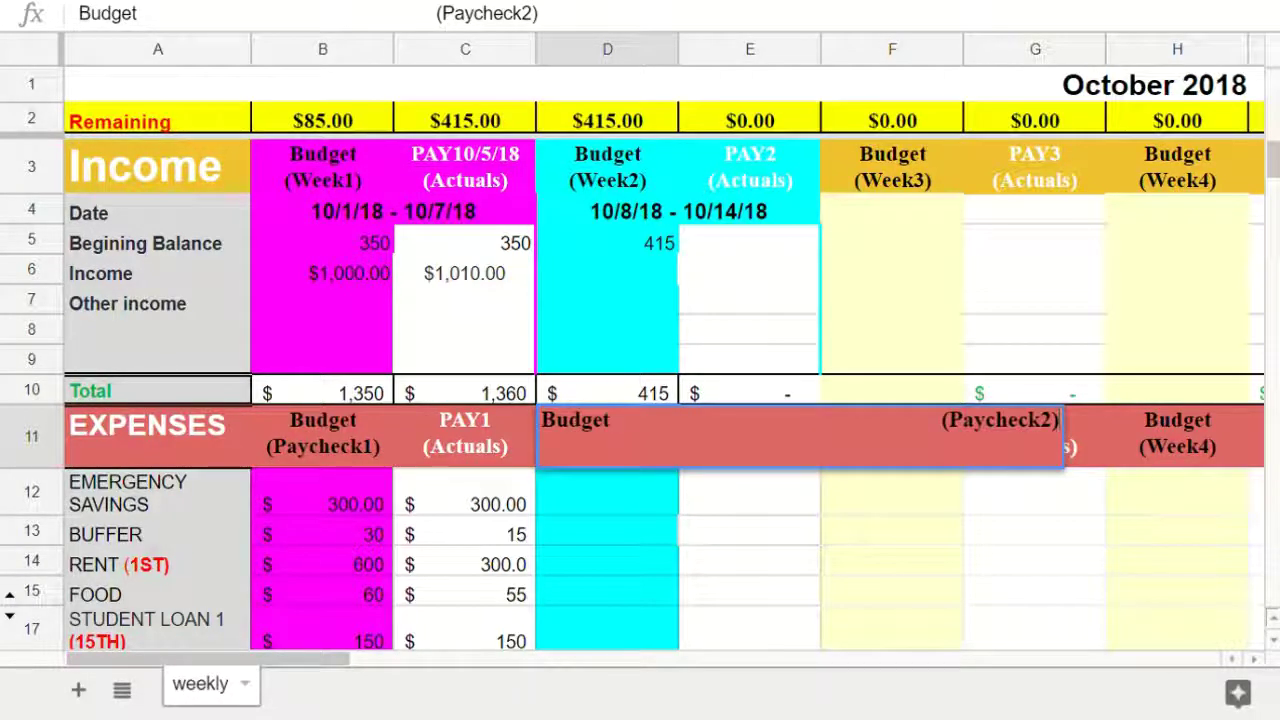
{"action": "left_click", "coordinate": [1042, 421]}
{"action": "key", "text": "shift+Left"}
{"action": "key", "text": "shift+Left"}
{"action": "key", "text": "shift+Left"}
{"action": "key", "text": "shift+Left"}
{"action": "key", "text": "shift+Left"}
{"action": "key", "text": "shift+Left"}
{"action": "key", "text": "shift+Left"}
{"action": "key", "text": "shift+Left"}
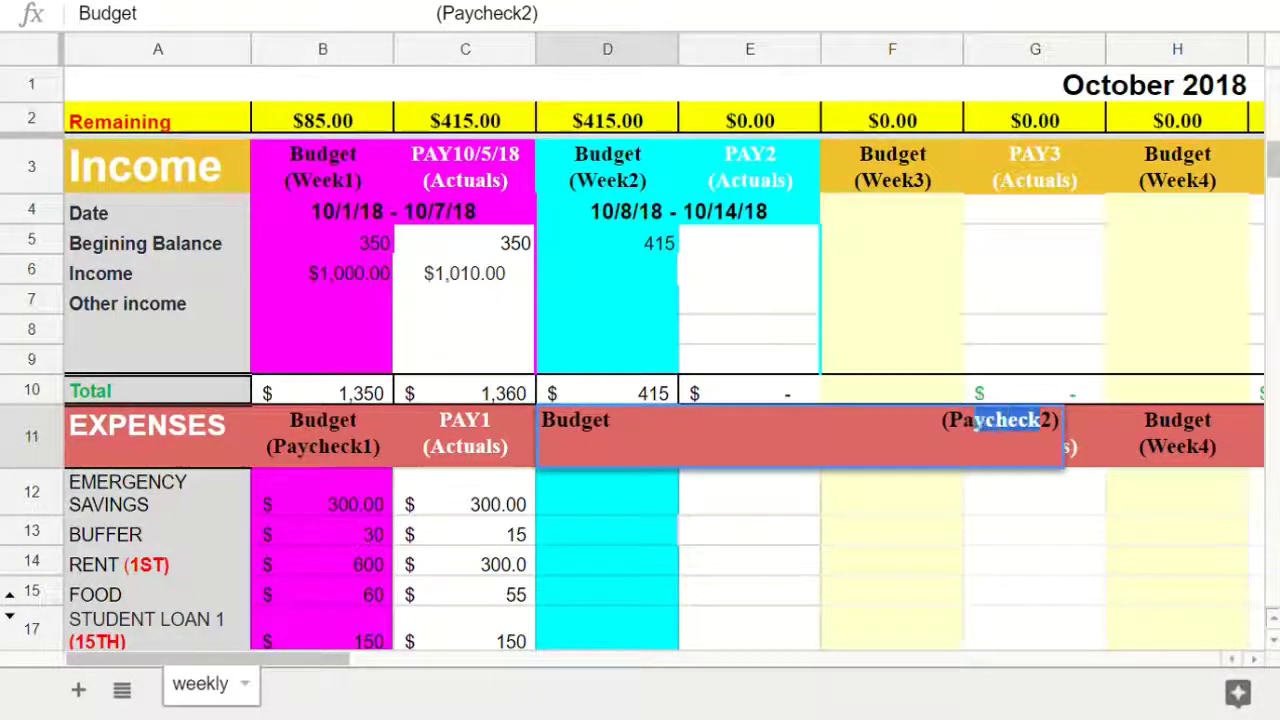
{"action": "type", "text": "Week"}
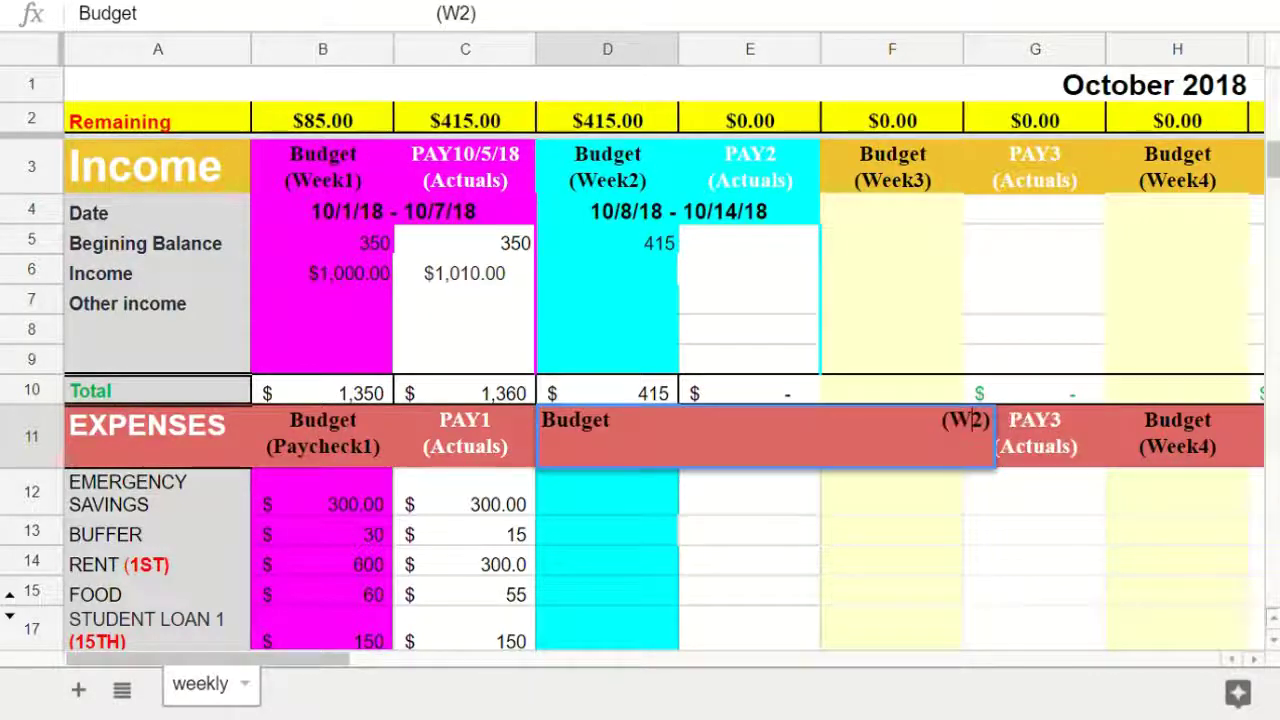
{"action": "key", "text": "Return"}
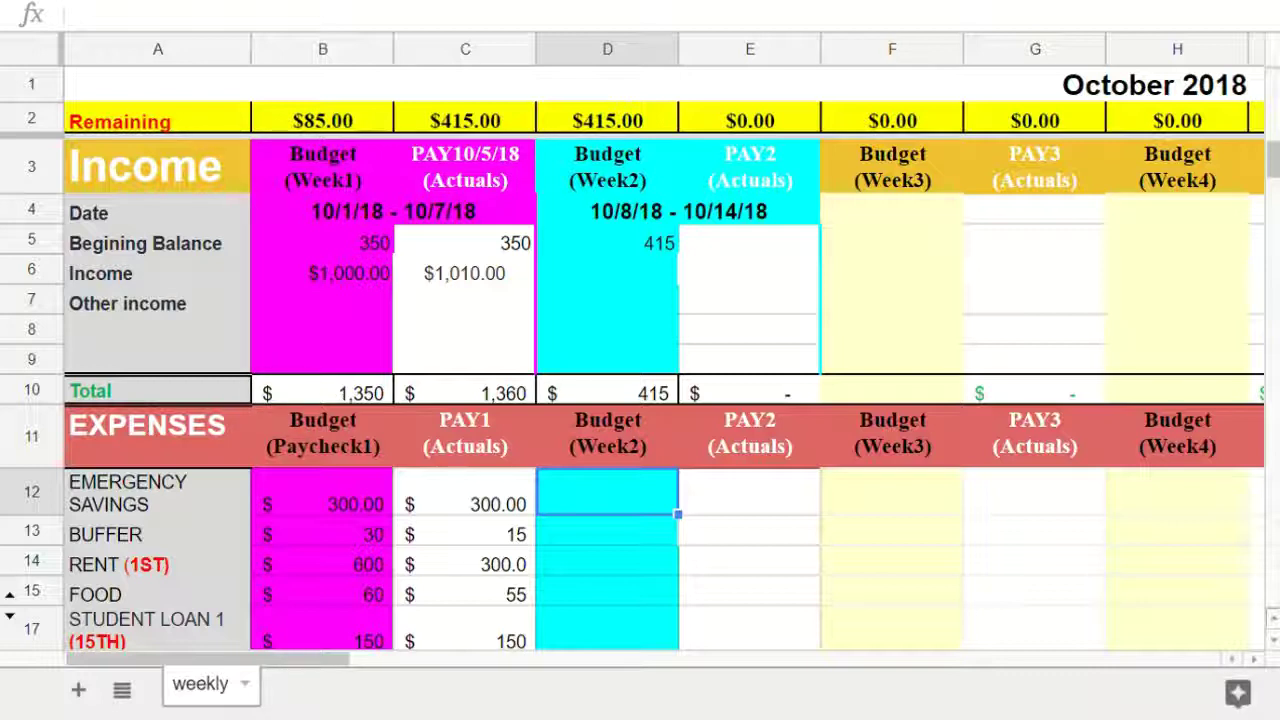
- Enter 15 as the week 2 budgeted amount for the buffer
{"action": "left_click", "coordinate": [607, 531]}
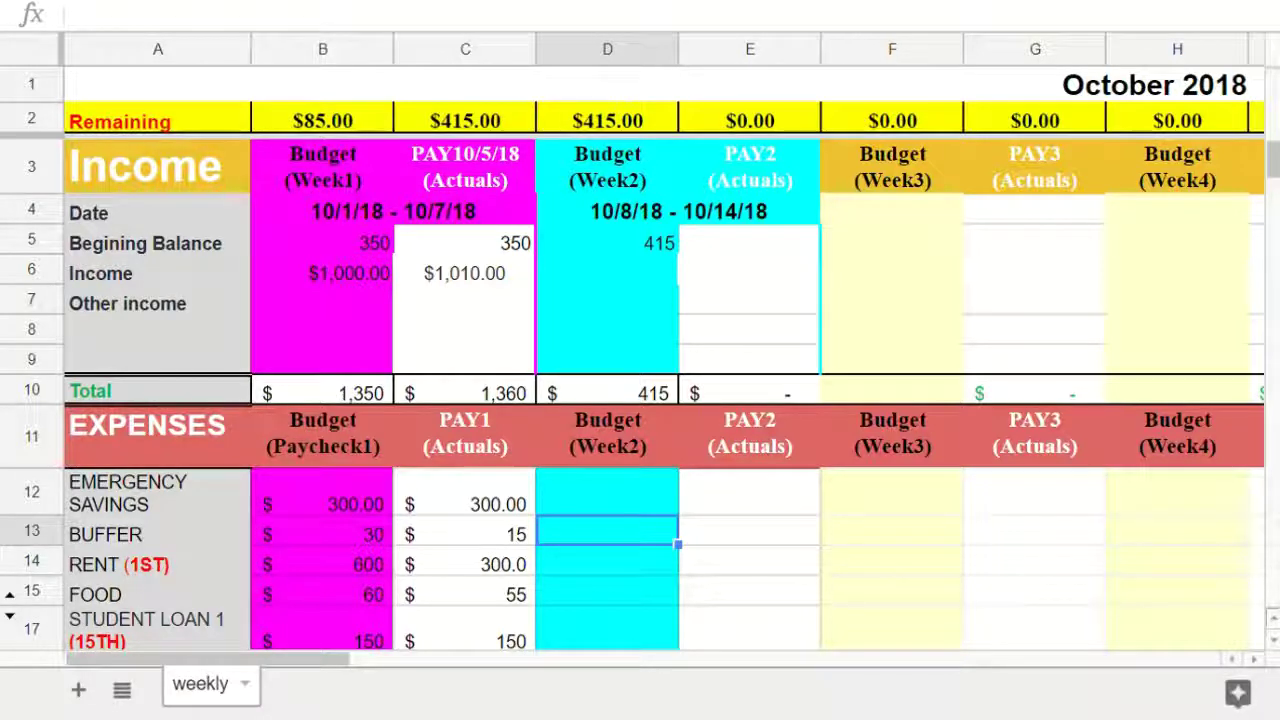
{"action": "type", "text": "15"}
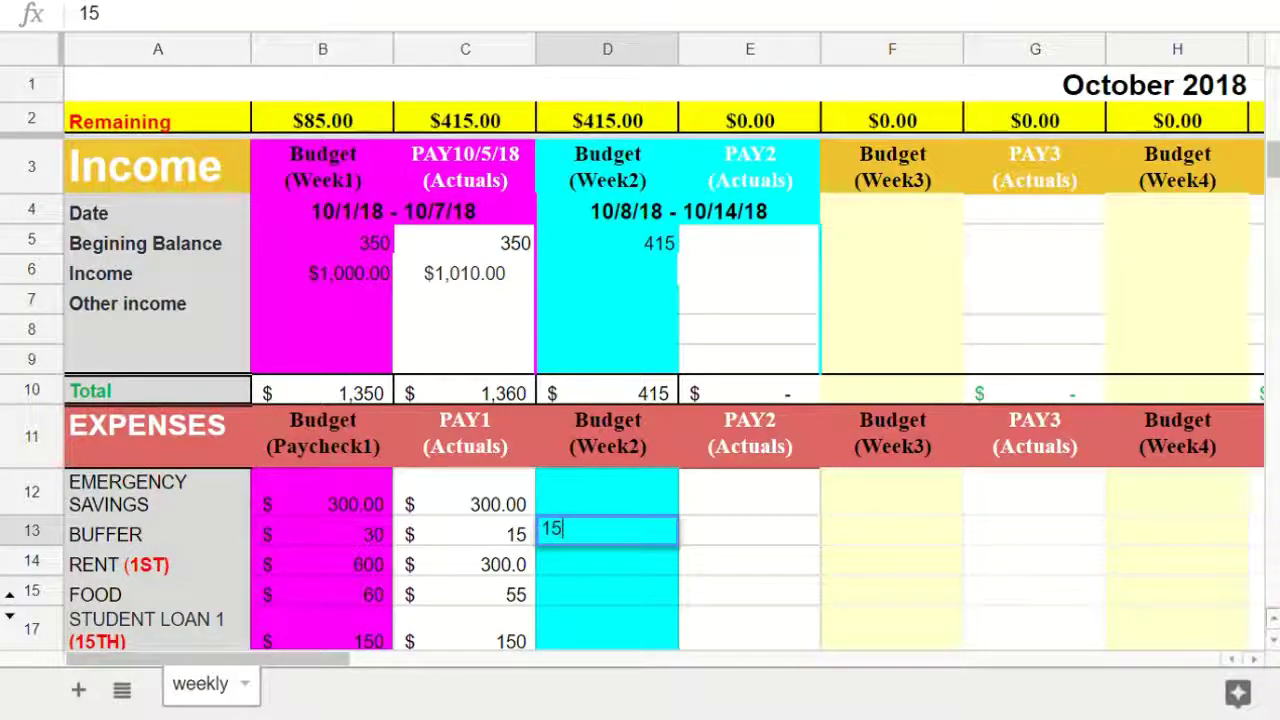
{"action": "key", "text": "Return"}
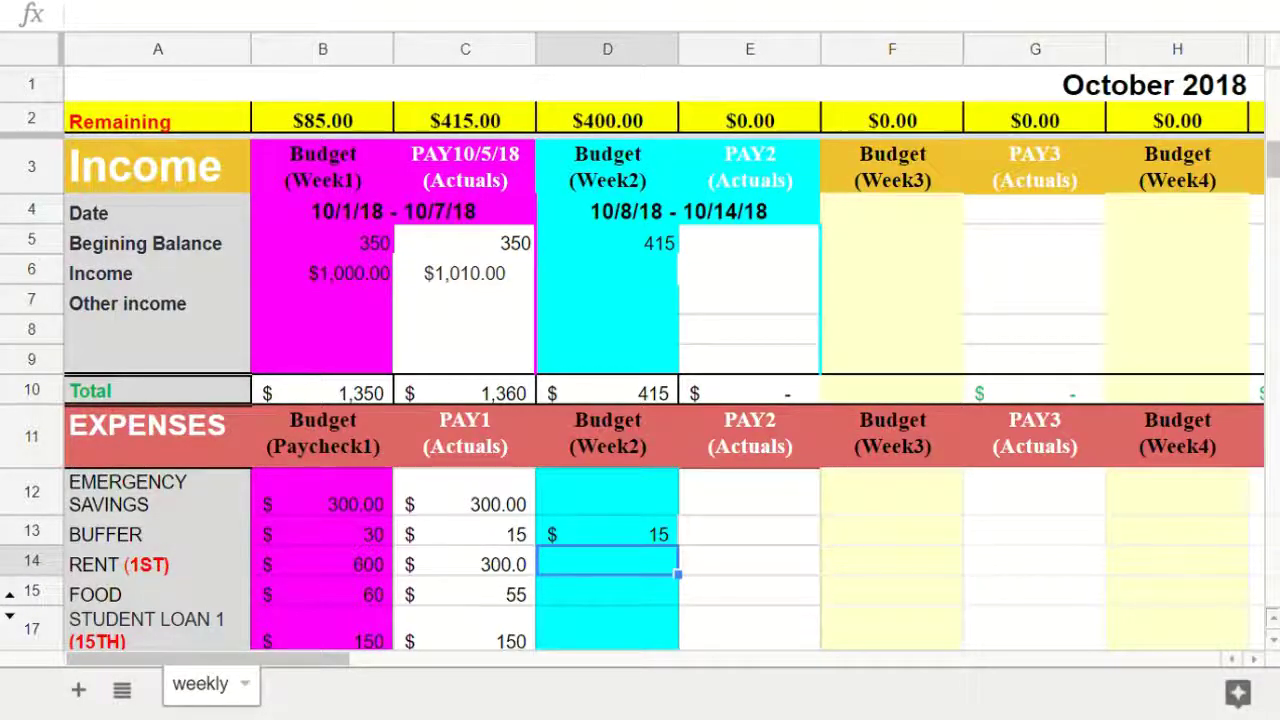
- Enter 300 as the week 2 budgeted amount for rent
{"action": "scroll", "coordinate": [640, 450], "scroll_direction": "down", "scroll_amount": 1}
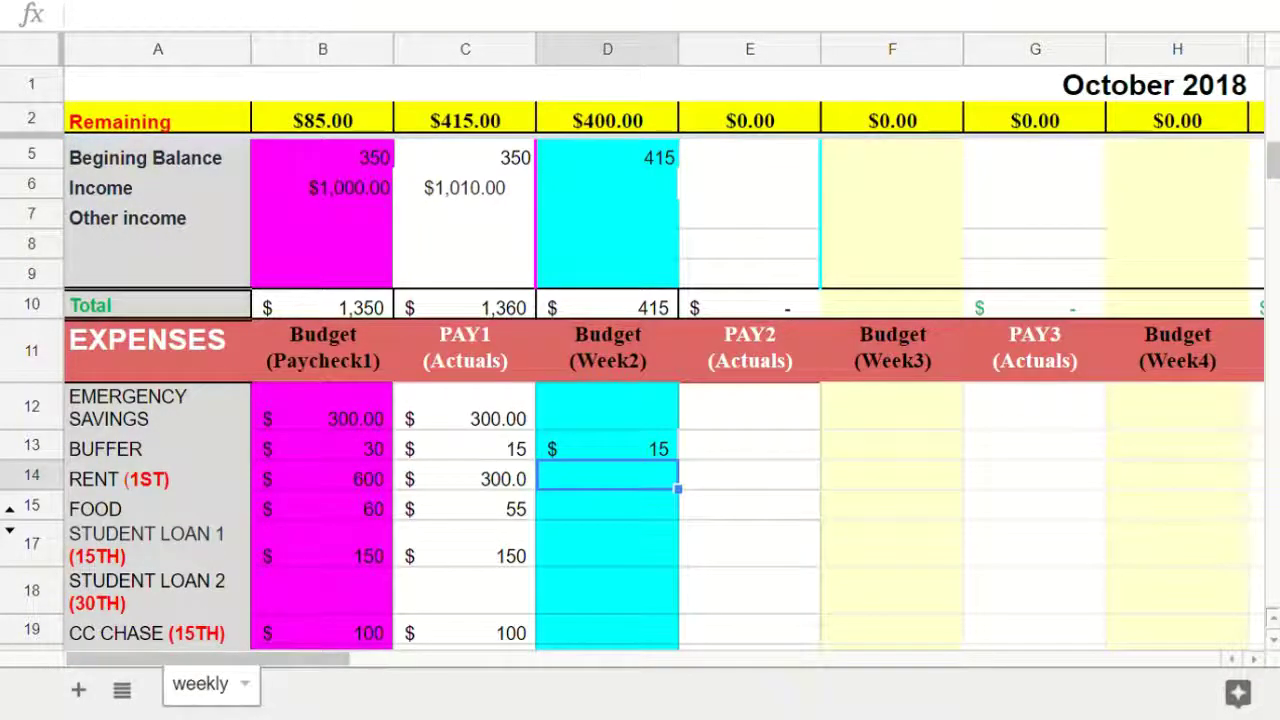
{"action": "type", "text": "300"}
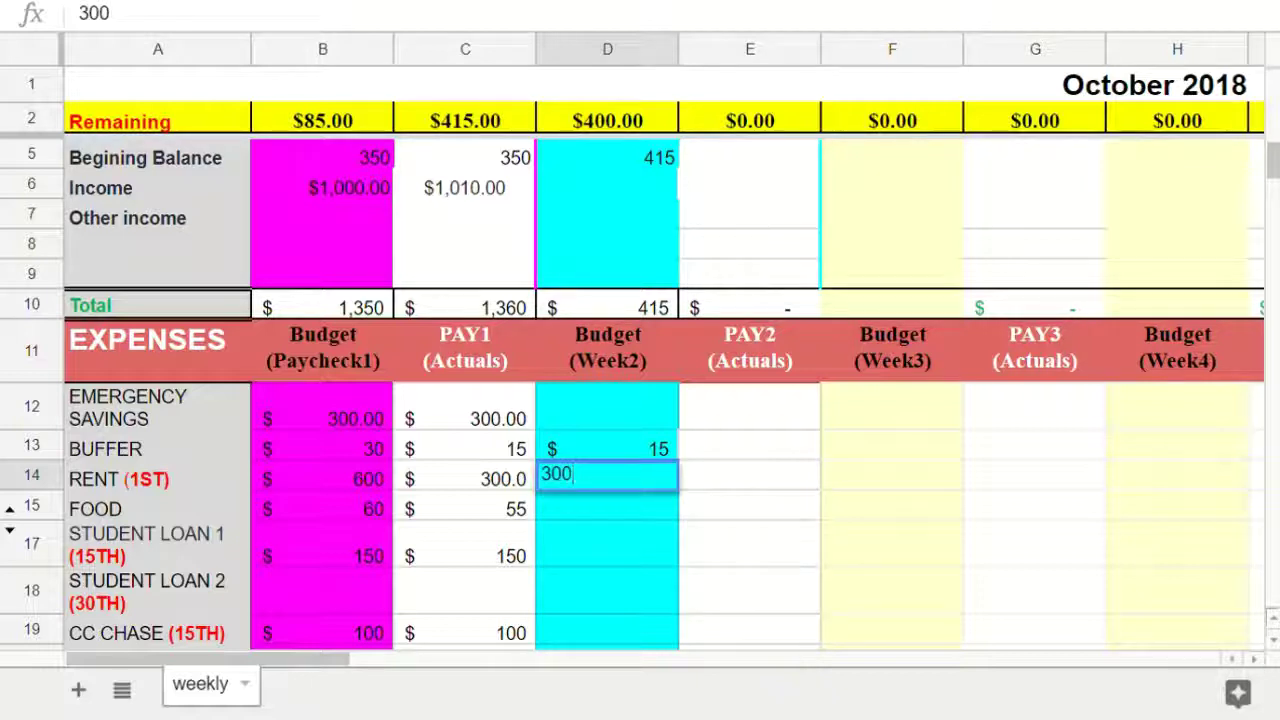
{"action": "key", "text": "Return"}
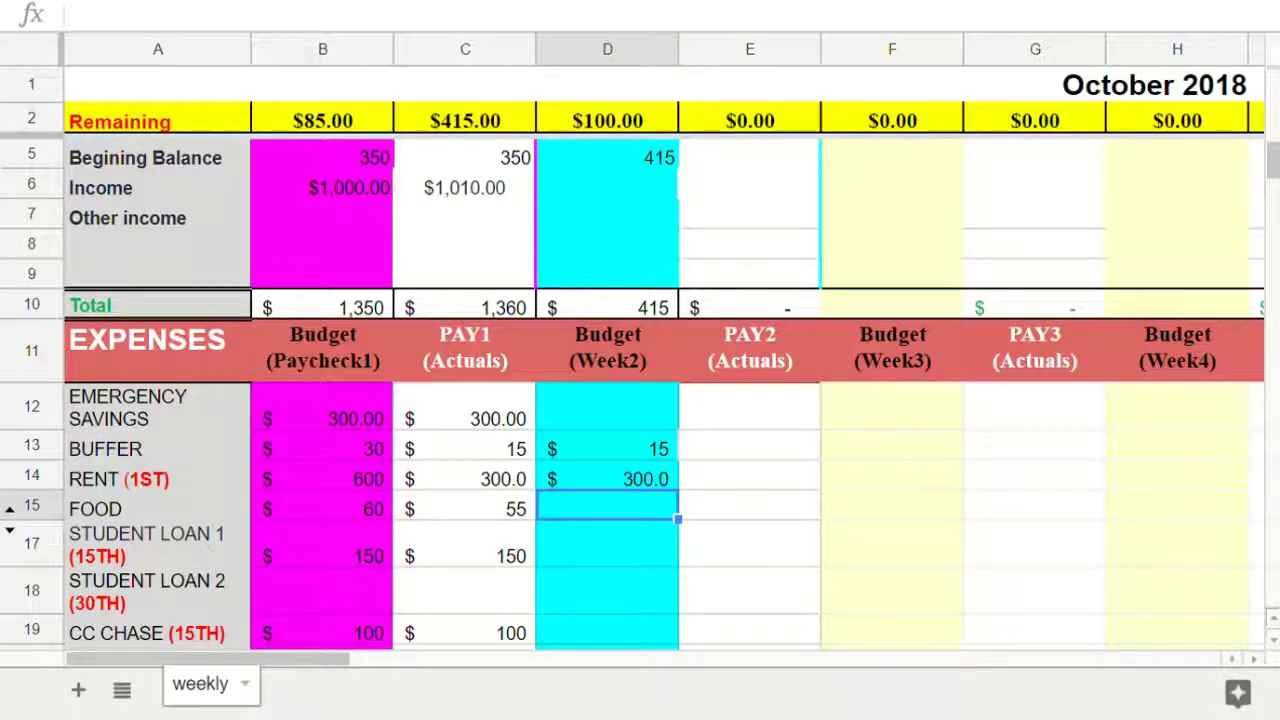
- Change the week 2 budgeted rent to 150 and enter 60 as the week 2 food budget
{"action": "left_click", "coordinate": [607, 476]}
{"action": "type", "text": "150"}
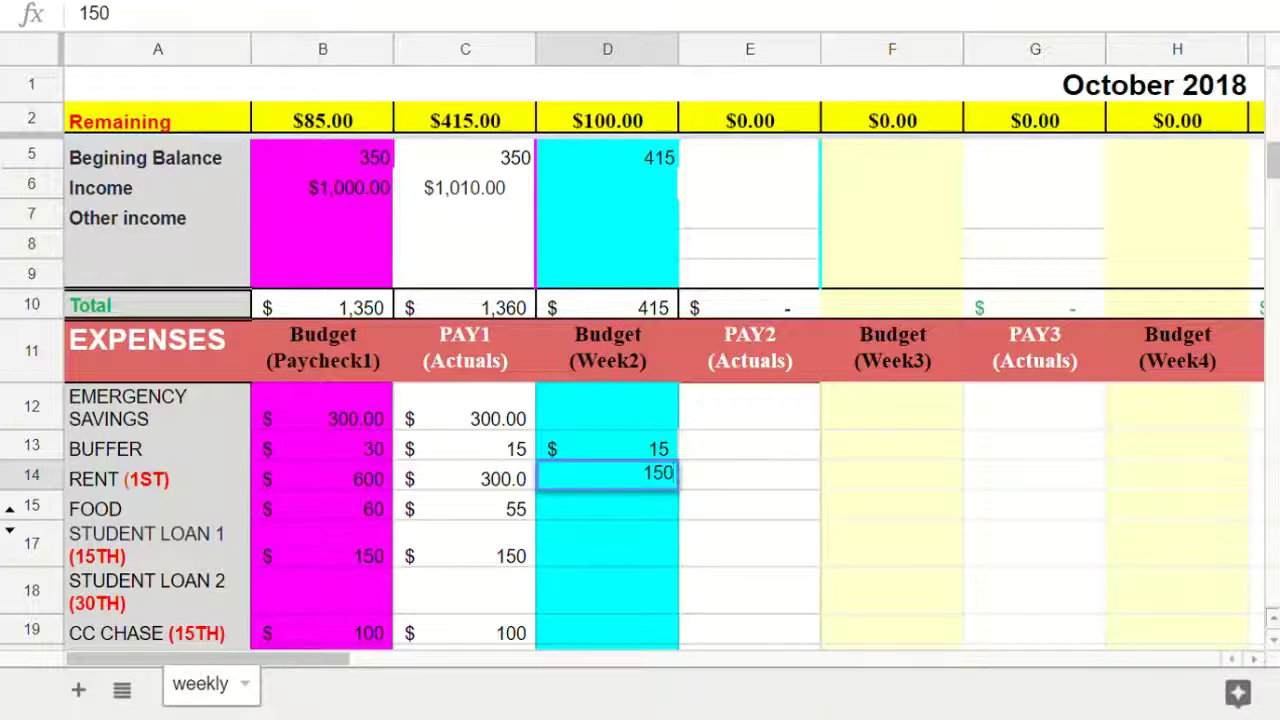
{"action": "key", "text": "Return"}
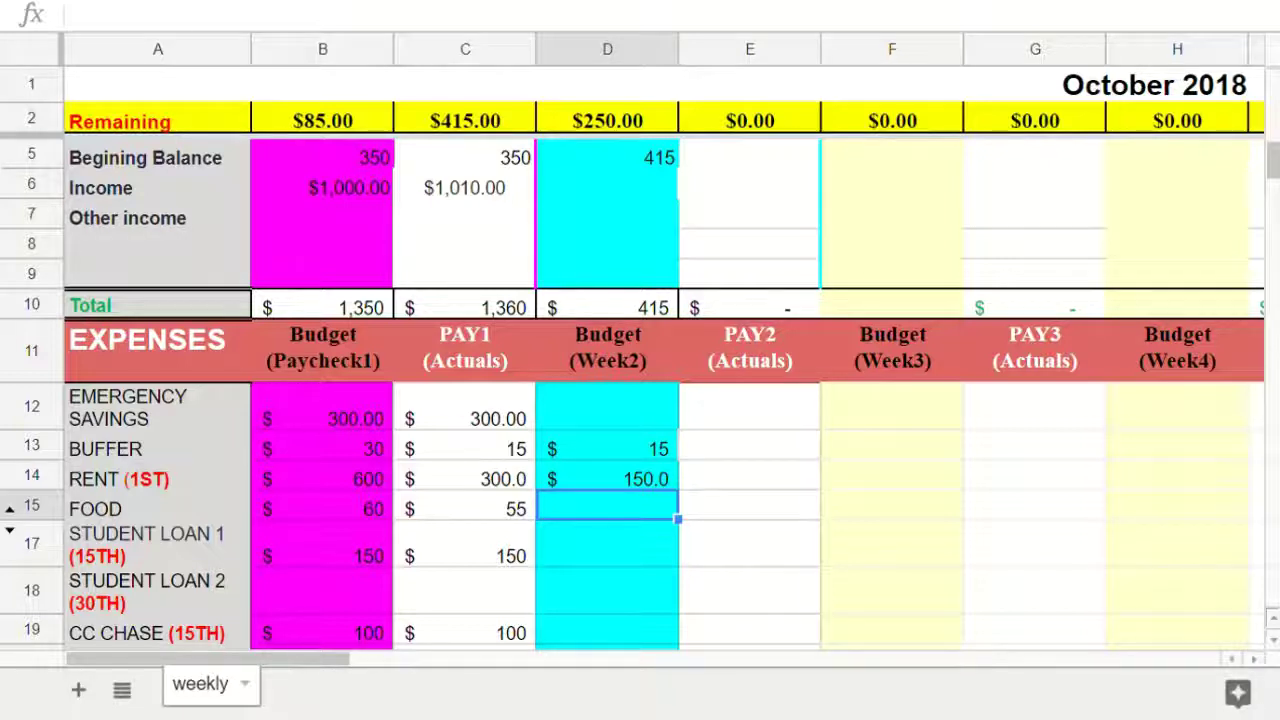
{"action": "left_click", "coordinate": [607, 120]}
{"action": "left_click", "coordinate": [607, 506]}
{"action": "type", "text": "60"}
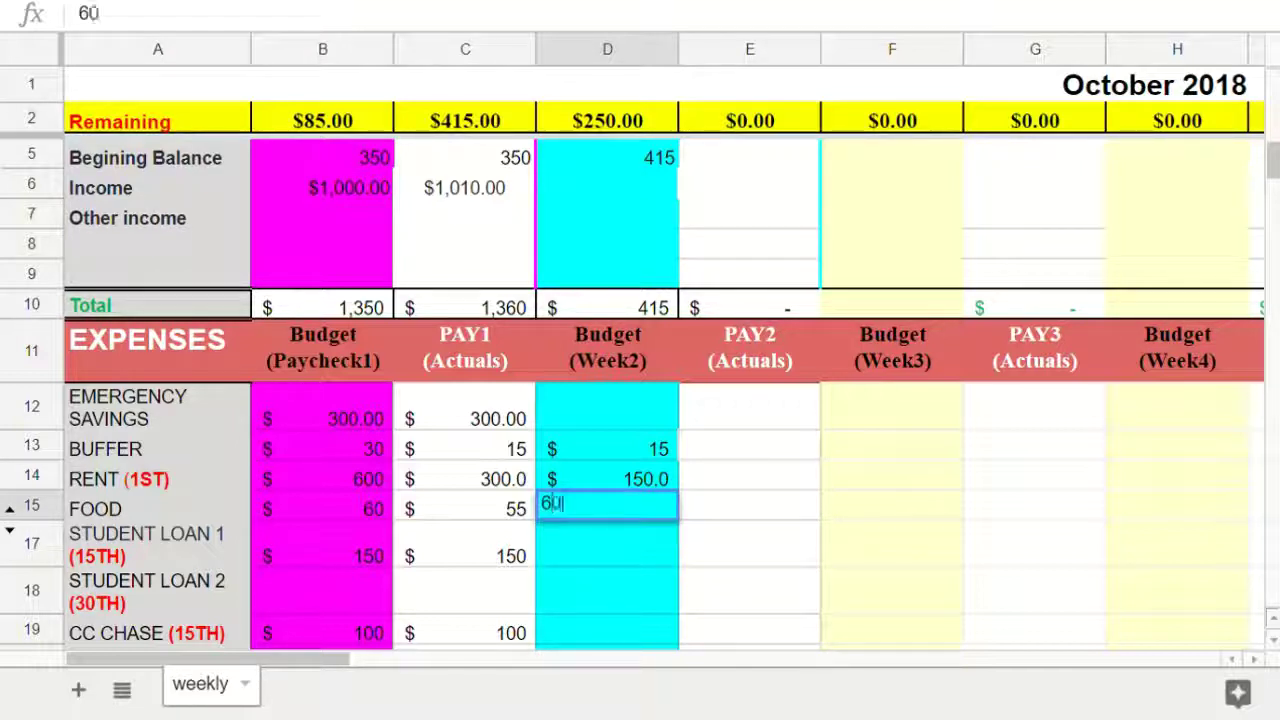
{"action": "key", "text": "Return"}
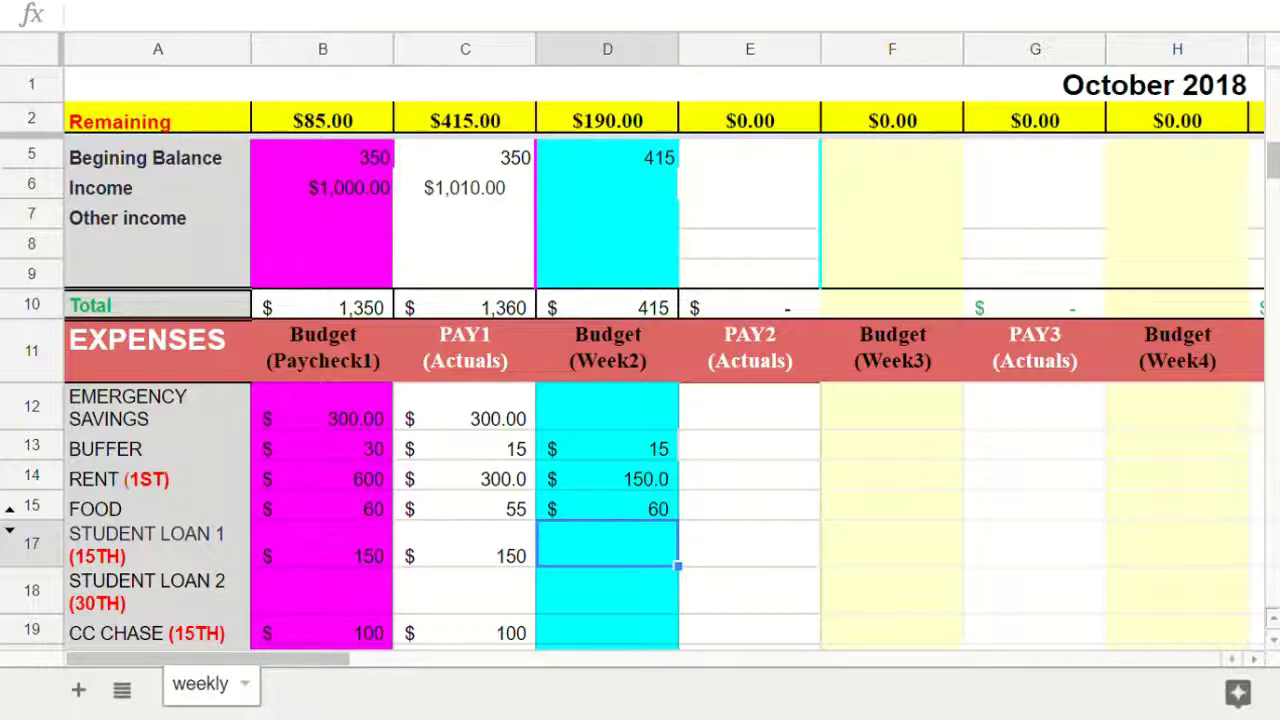
- Enter 25 as the week 2 budgeted amount for Student Loan 2, leaving Student Loan 1 blank
{"action": "scroll", "coordinate": [640, 400], "scroll_direction": "up", "scroll_amount": 1}
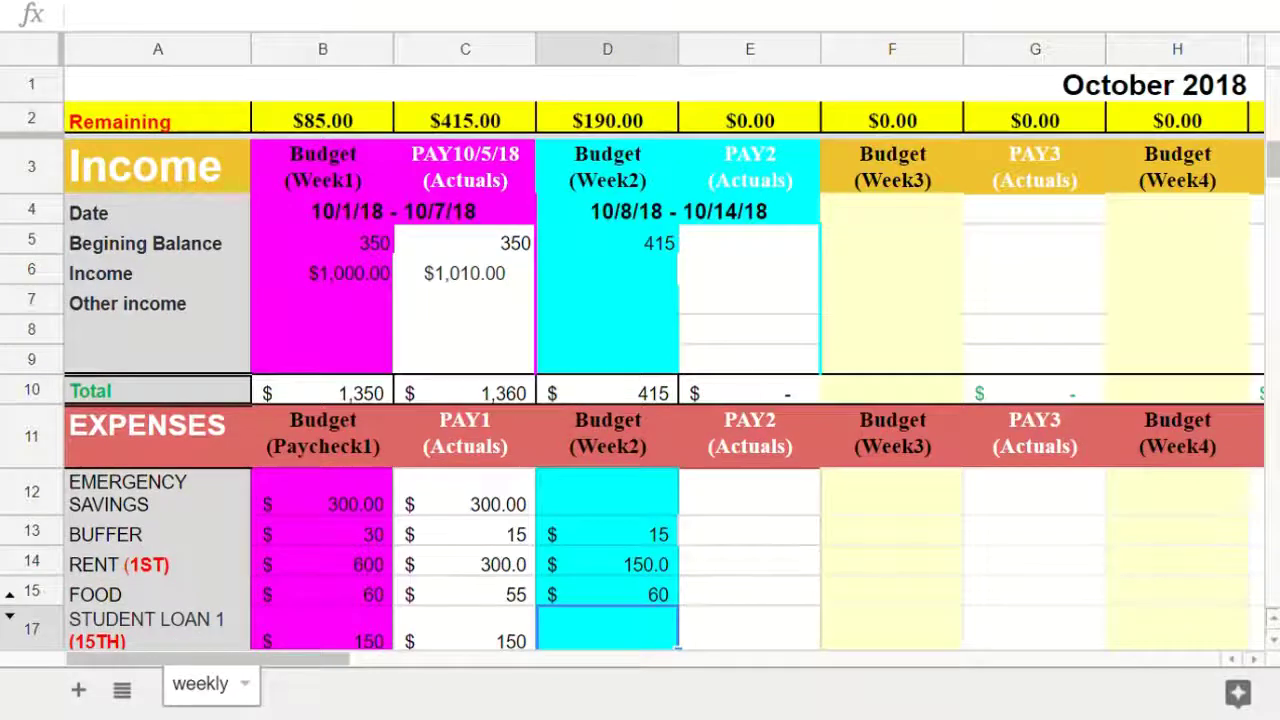
{"action": "scroll", "coordinate": [640, 400], "scroll_direction": "down", "scroll_amount": 2}
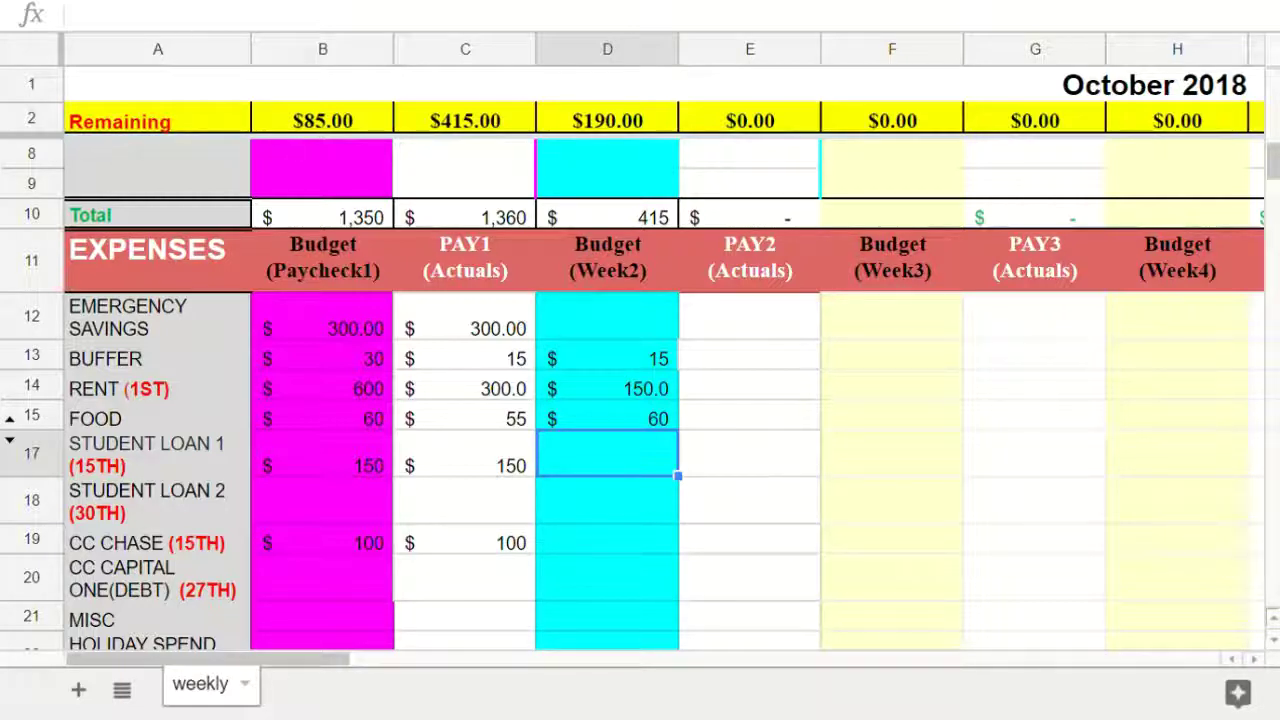
{"action": "left_click", "coordinate": [322, 454]}
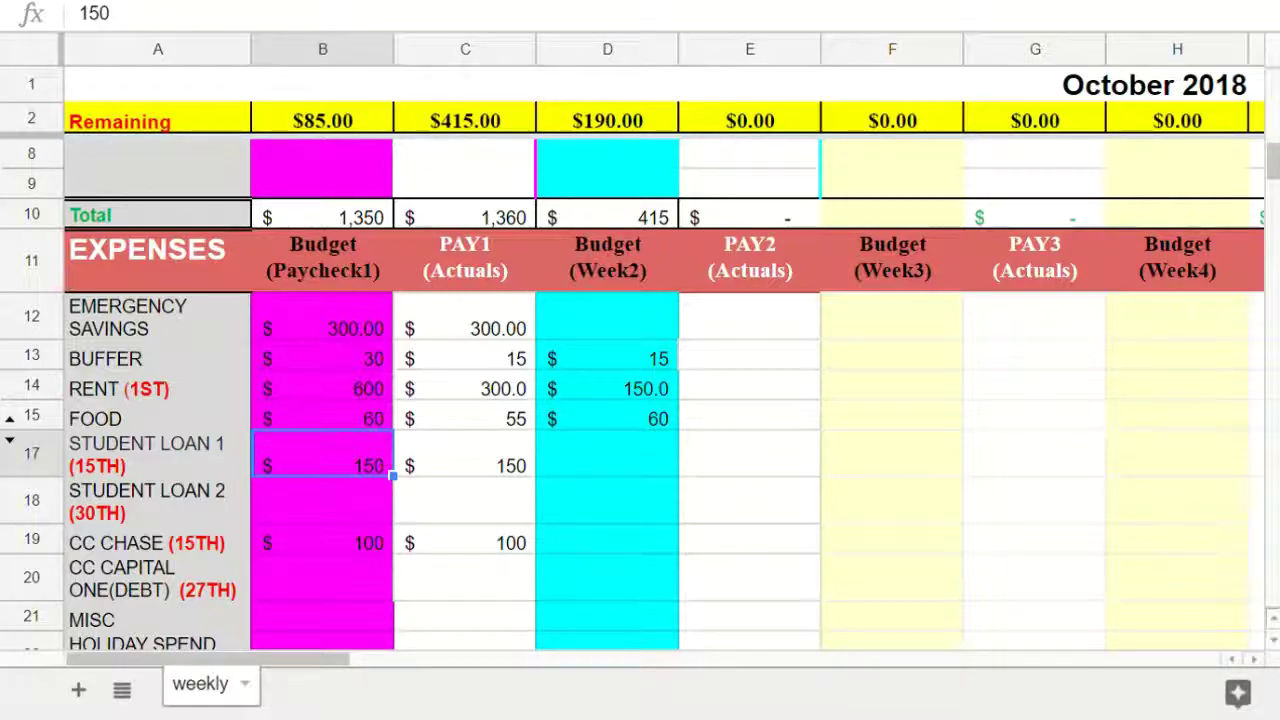
{"action": "left_click", "coordinate": [607, 454]}
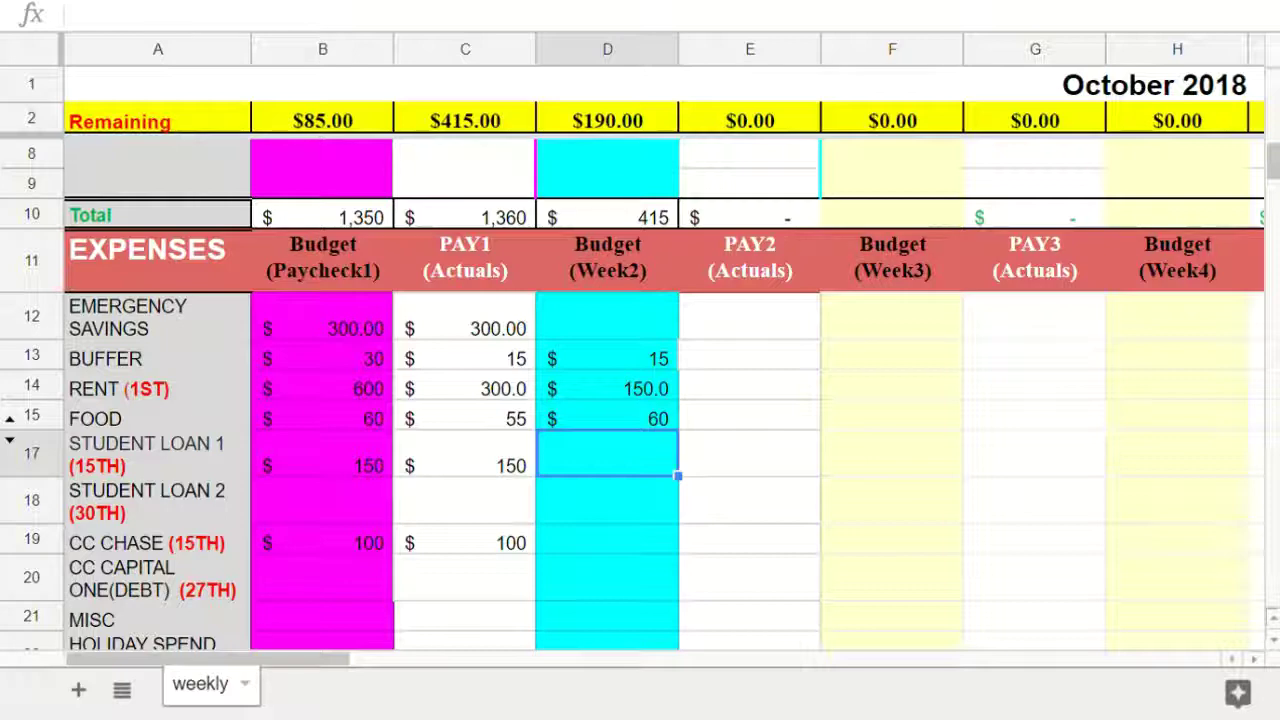
{"action": "left_click", "coordinate": [607, 500]}
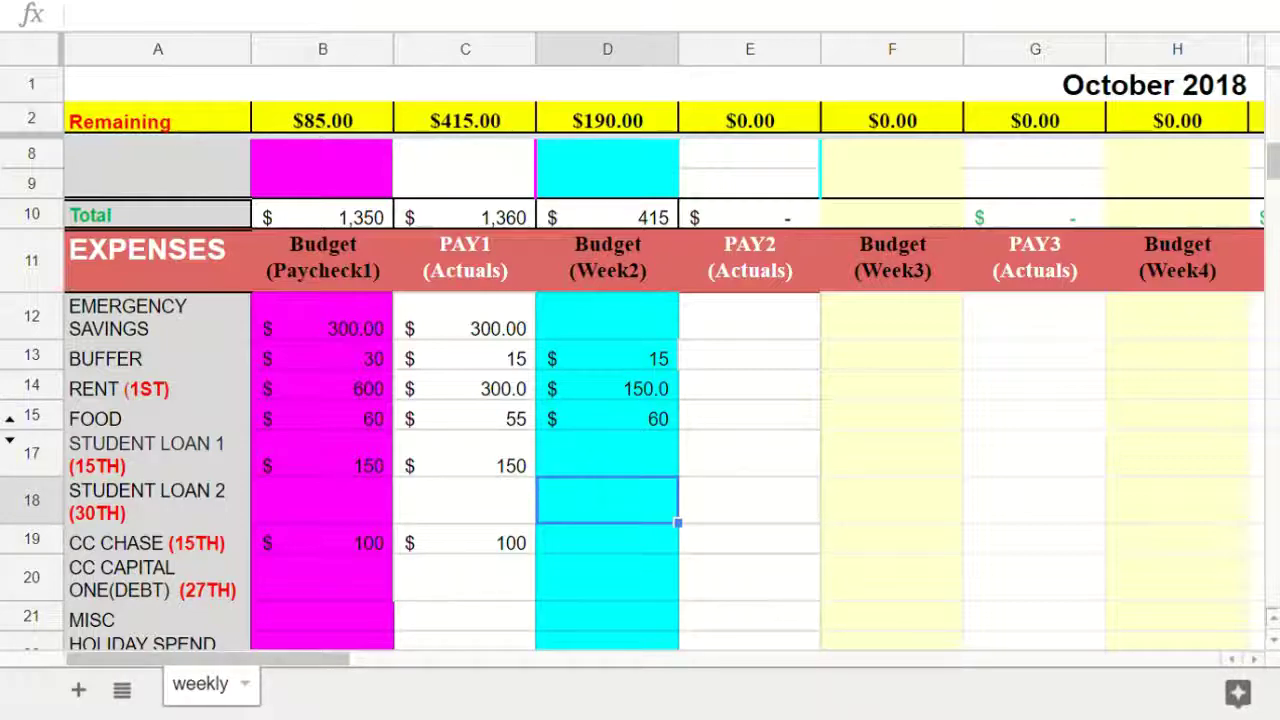
{"action": "scroll", "coordinate": [640, 400], "scroll_direction": "up", "scroll_amount": 3}
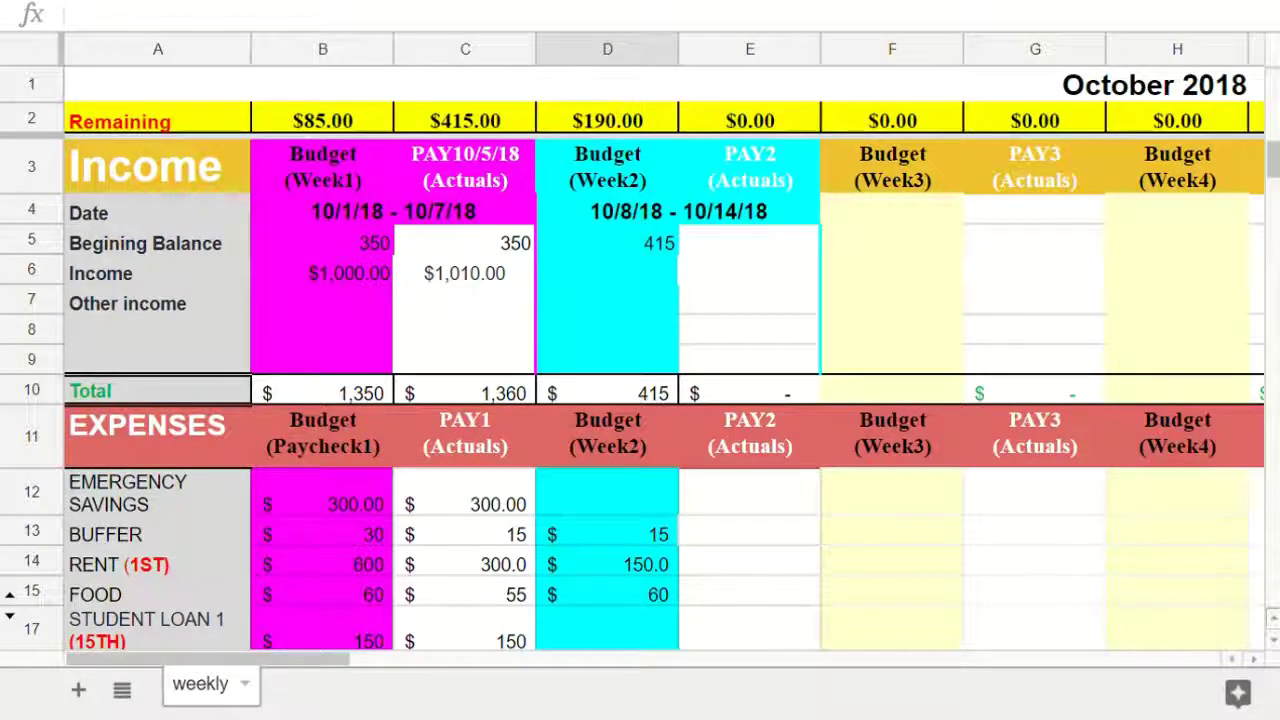
{"action": "scroll", "coordinate": [640, 400], "scroll_direction": "down", "scroll_amount": 4}
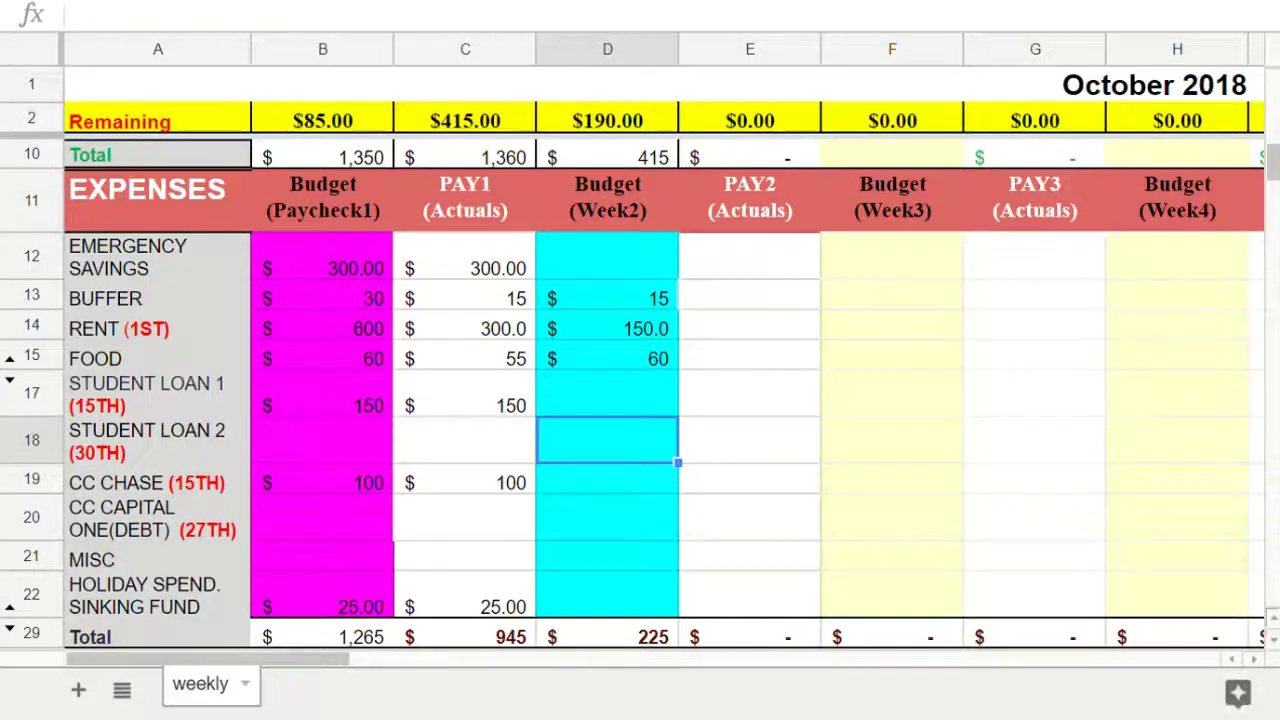
{"action": "type", "text": "25"}
{"action": "key", "text": "Return"}
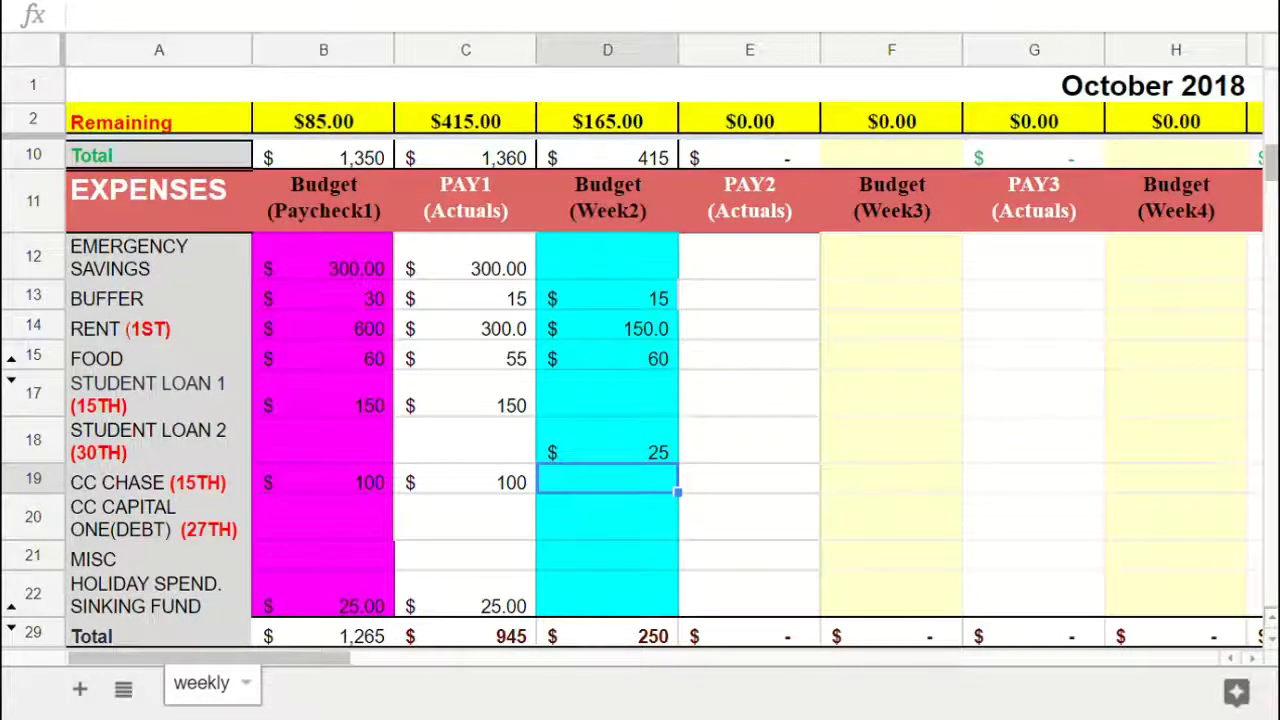
- Review the week 2 food budget, the CC Chase and CC Capital One rows, and the income section against the remaining money
{"action": "scroll", "coordinate": [640, 400], "scroll_direction": "up", "scroll_amount": 3}
{"action": "scroll", "coordinate": [640, 400], "scroll_direction": "down", "scroll_amount": 3}
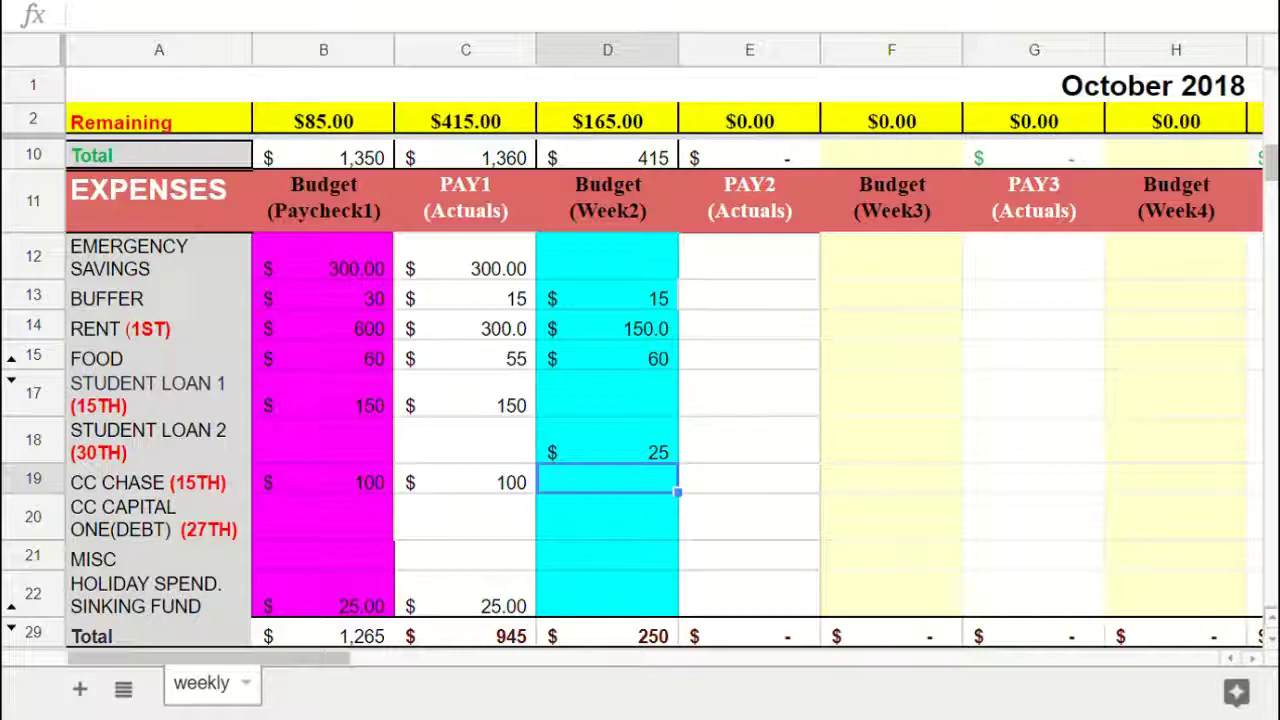
{"action": "left_click", "coordinate": [607, 357]}
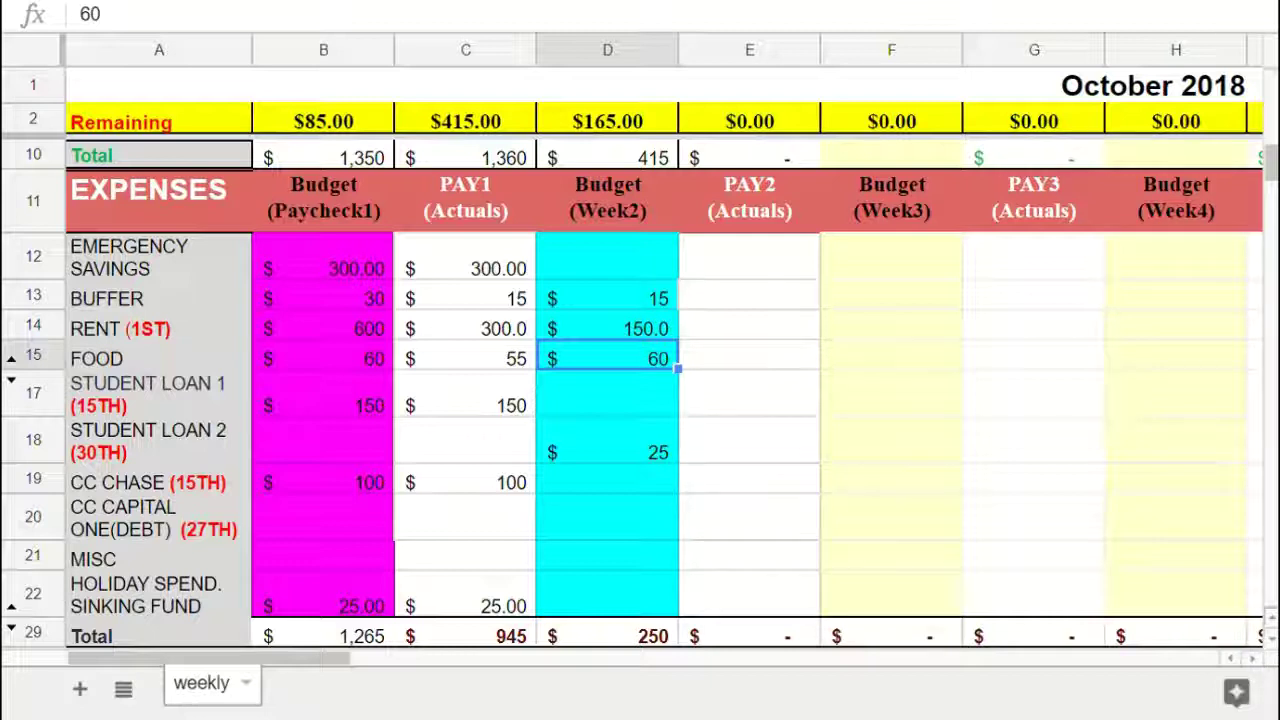
{"action": "left_click", "coordinate": [607, 479]}
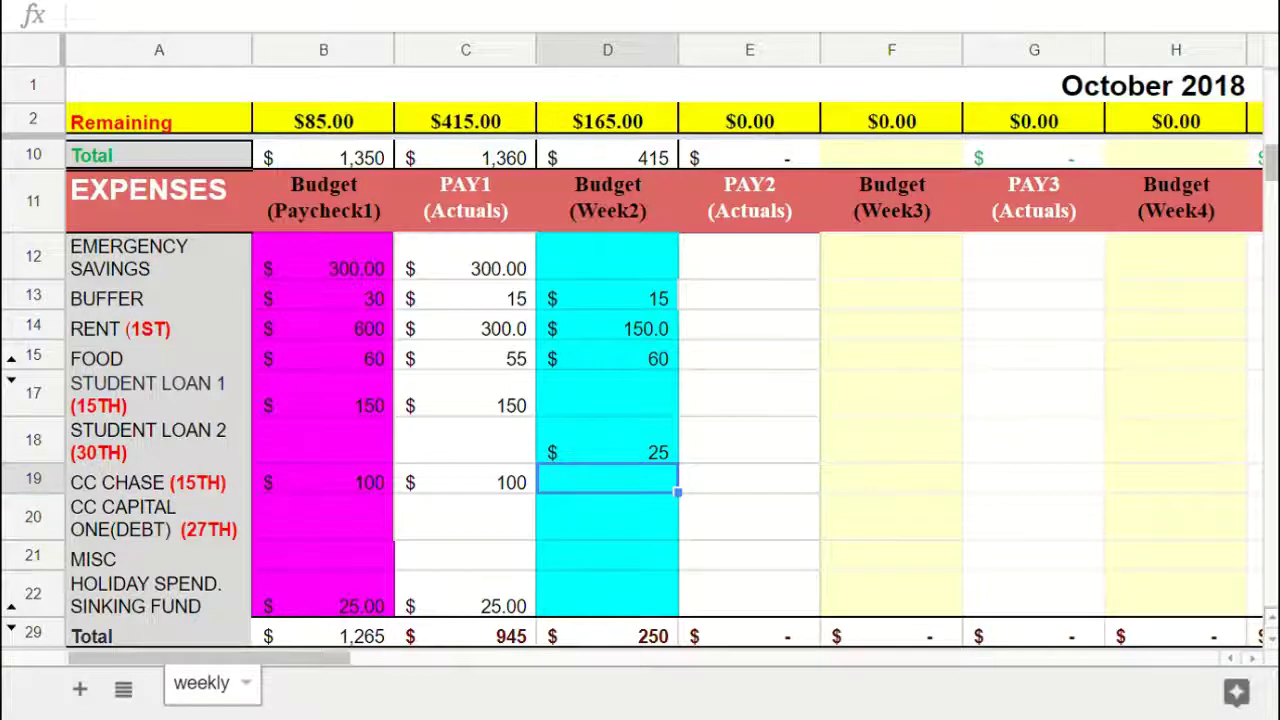
{"action": "left_click", "coordinate": [159, 480]}
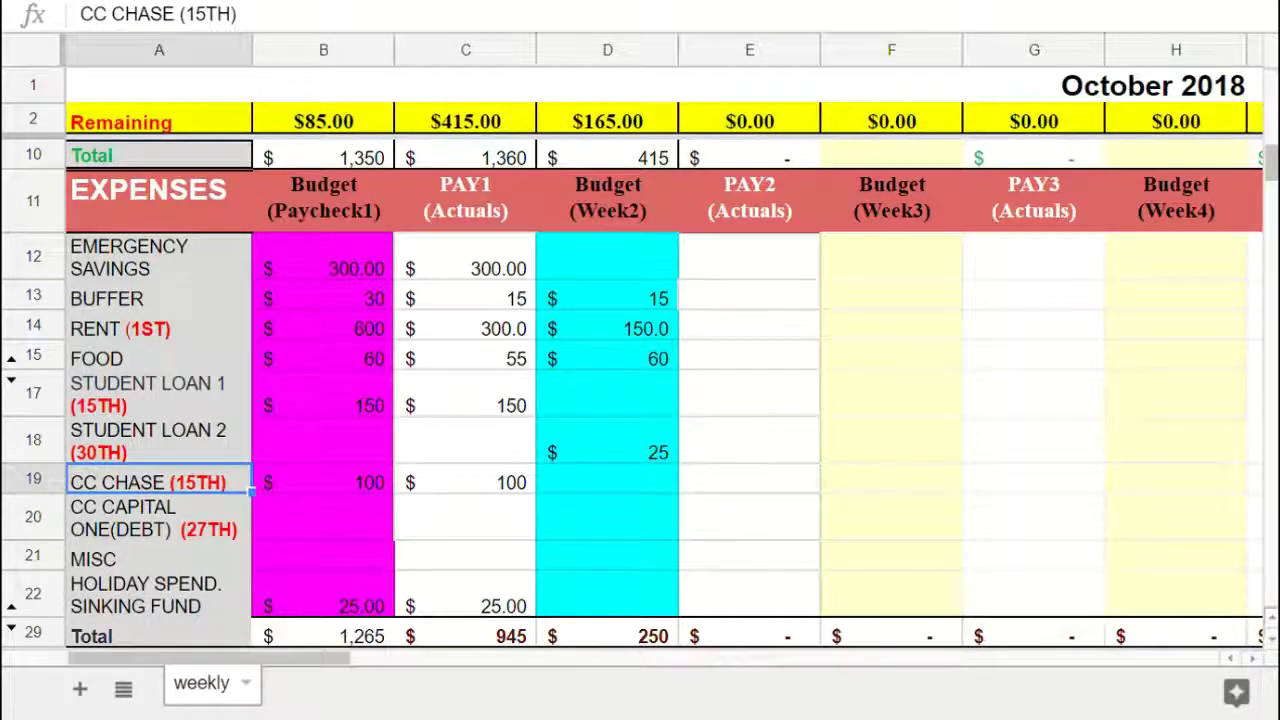
{"action": "double_click", "coordinate": [159, 480]}
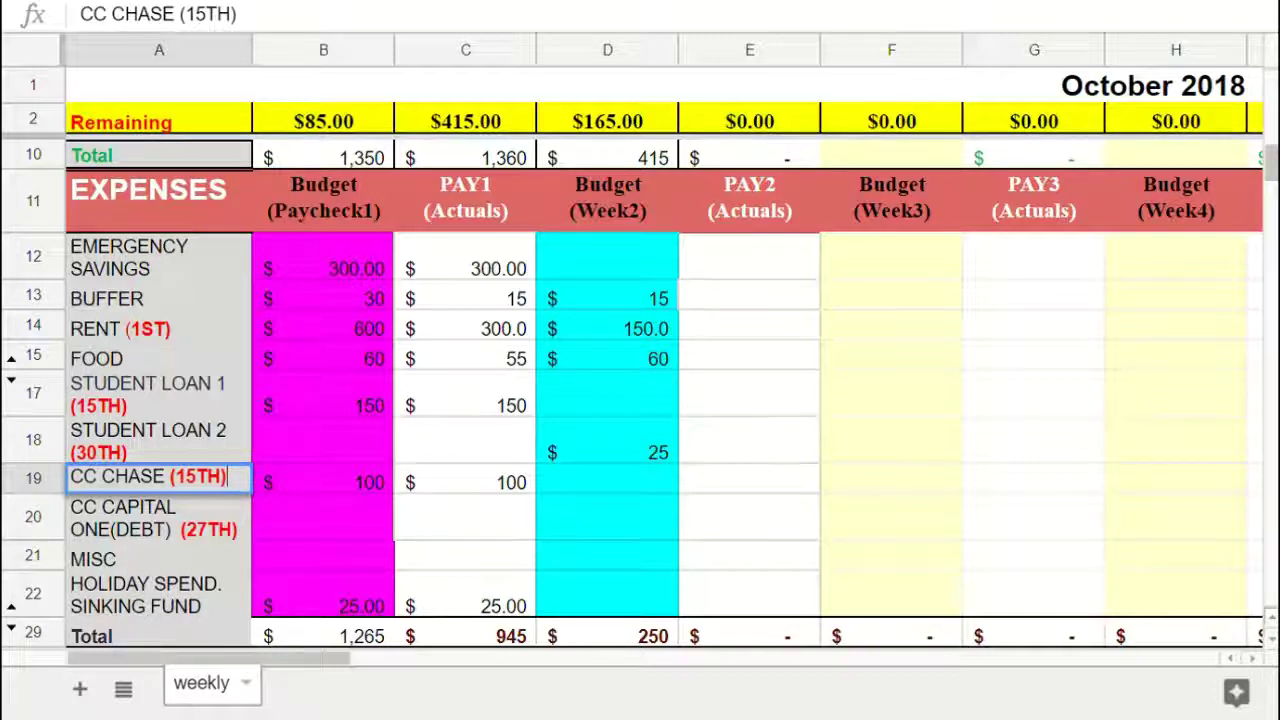
{"action": "left_click", "coordinate": [607, 480]}
{"action": "left_click", "coordinate": [607, 517]}
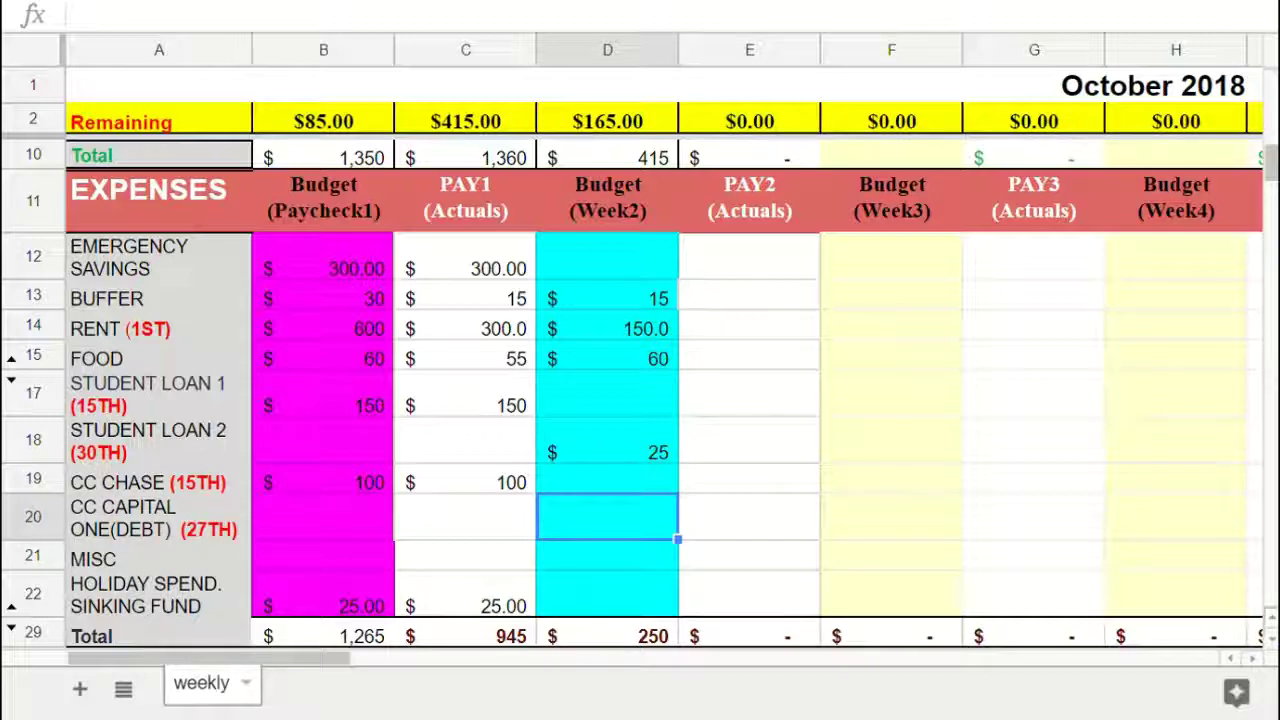
{"action": "scroll", "coordinate": [640, 400], "scroll_direction": "up", "scroll_amount": 3}
{"action": "scroll", "coordinate": [640, 400], "scroll_direction": "down", "scroll_amount": 1}
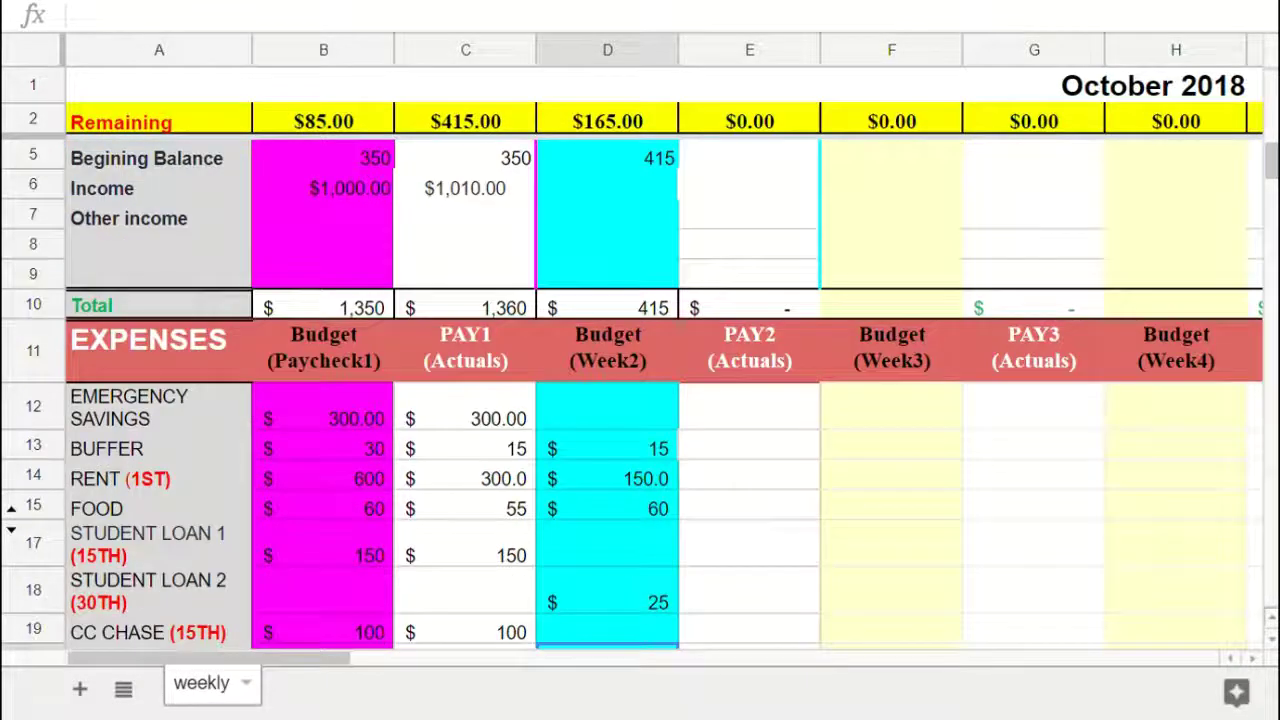
{"action": "scroll", "coordinate": [640, 400], "scroll_direction": "down", "scroll_amount": 2}
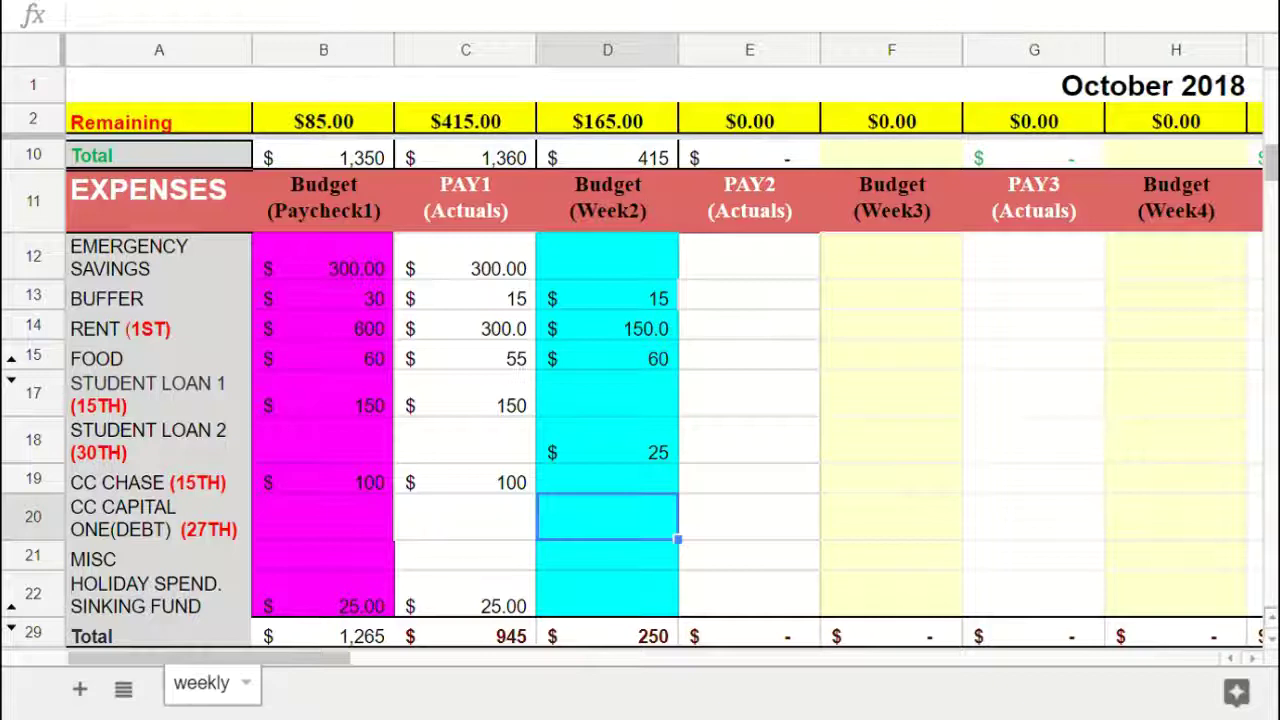
- Enter 25 as the week 2 budgeted amount for the holiday spending sinking fund
{"action": "left_click", "coordinate": [607, 594]}
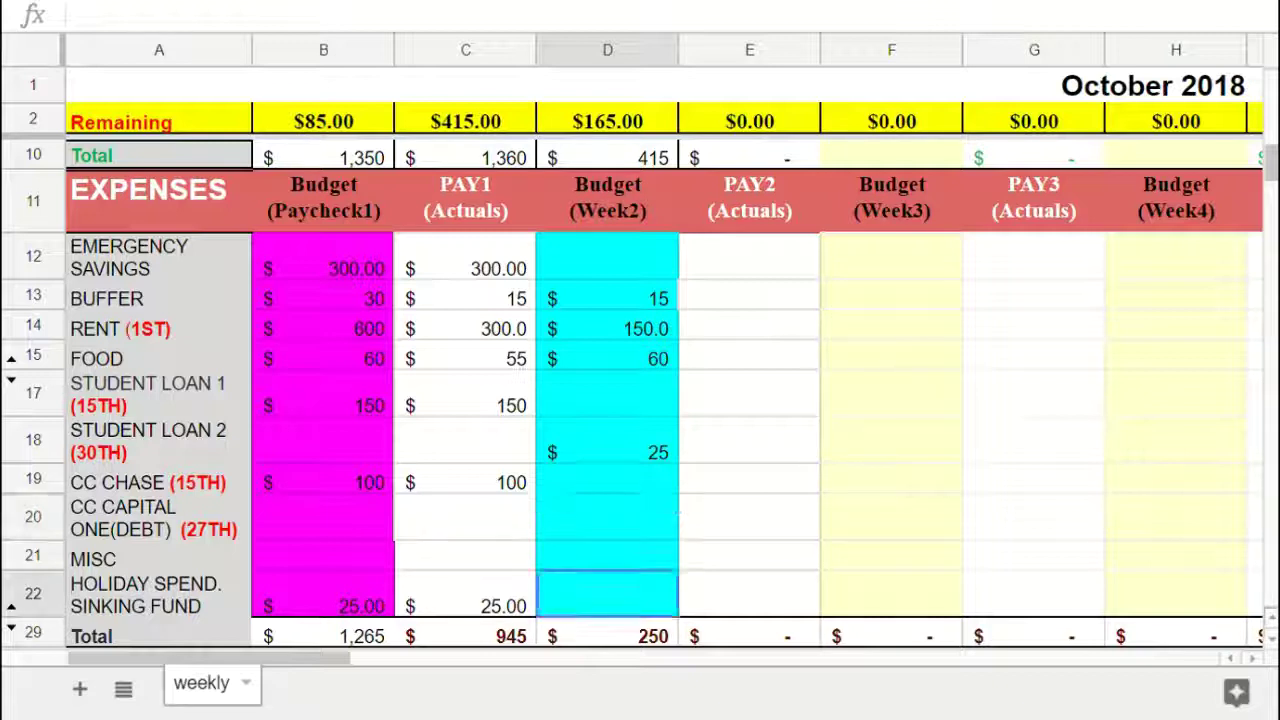
{"action": "type", "text": "25"}
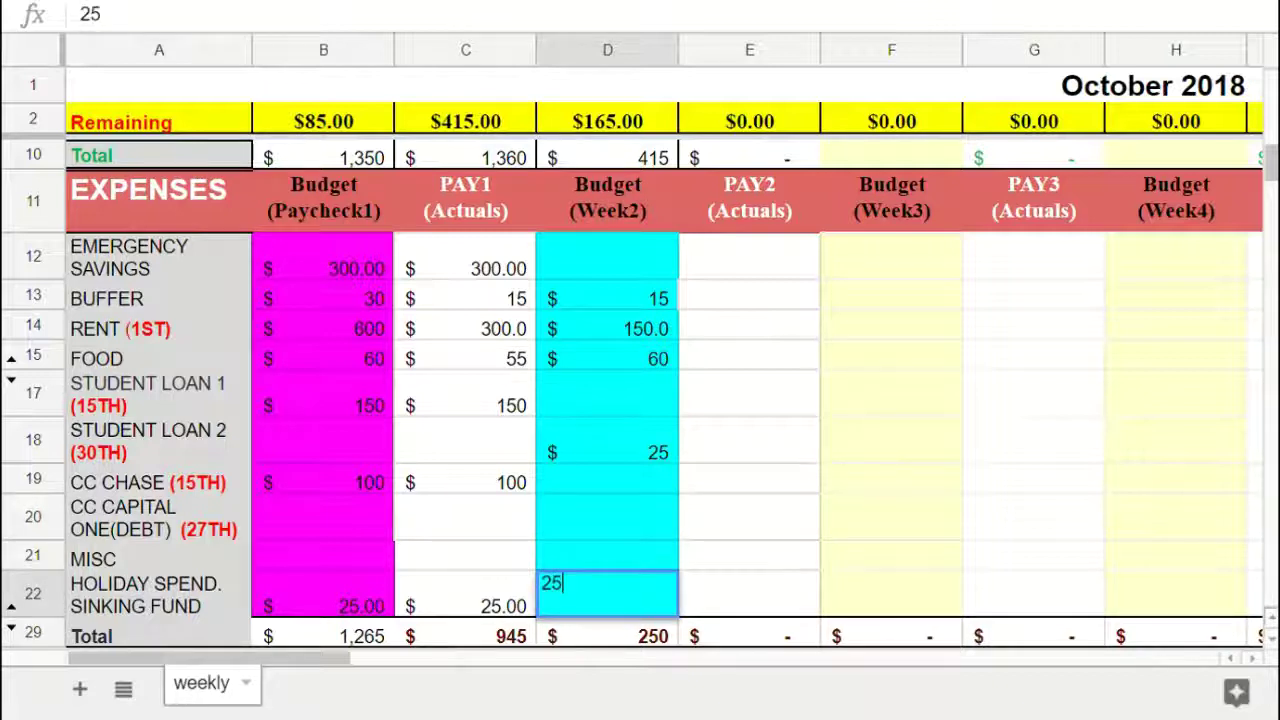
{"action": "key", "text": "Return"}
- Enter 65 as the week 2 budgeted amount for miscellaneous expenses
{"action": "left_click", "coordinate": [607, 517]}
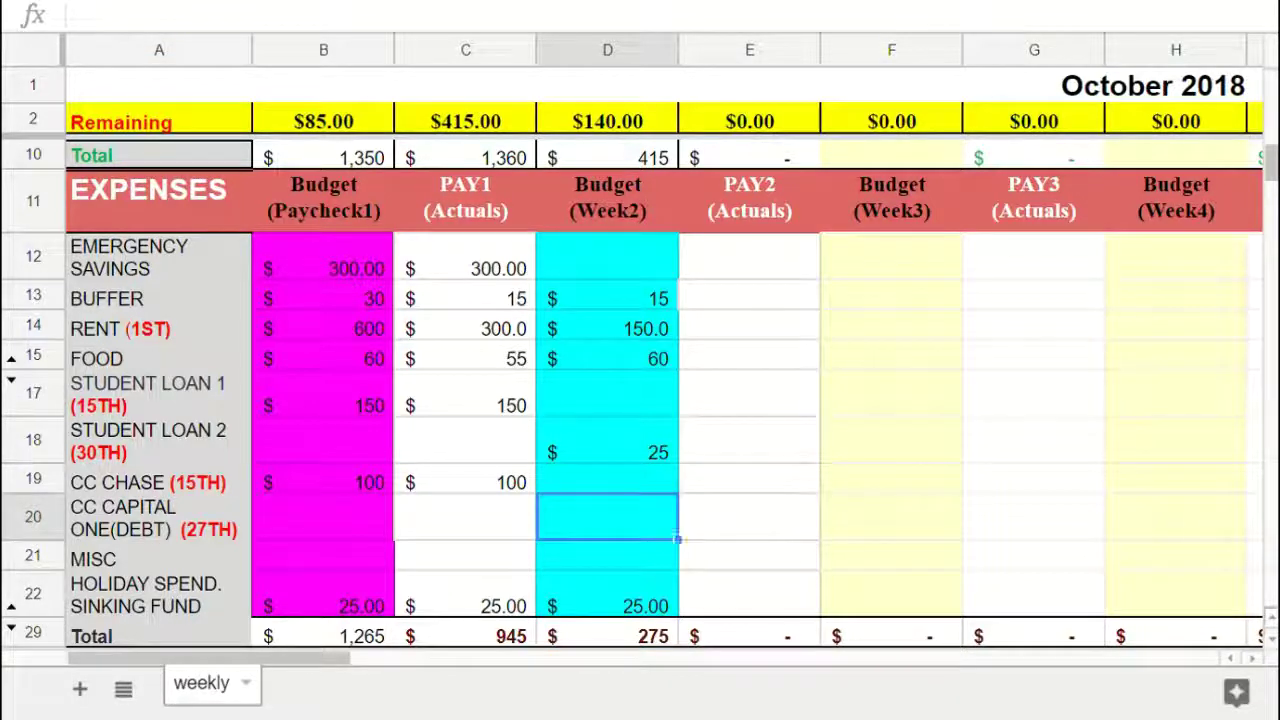
{"action": "left_click", "coordinate": [607, 556]}
{"action": "type", "text": "1"}
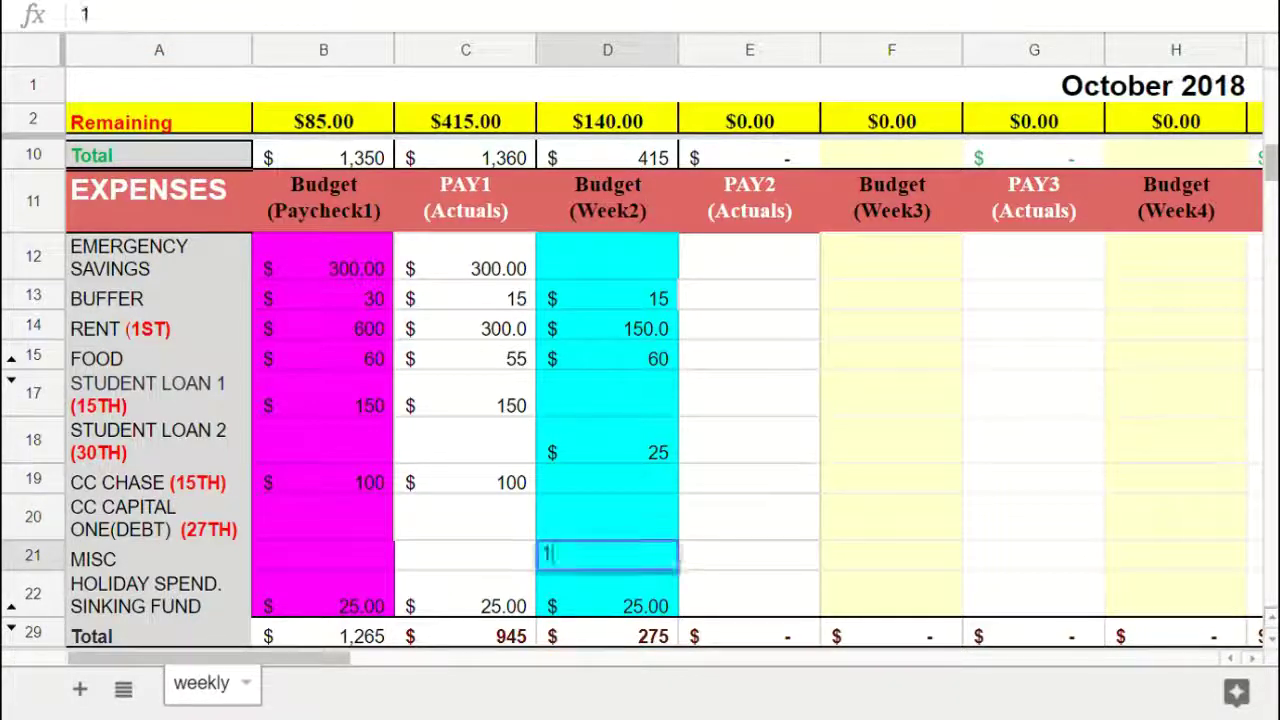
{"action": "key", "text": "BackSpace"}
{"action": "type", "text": "6"}
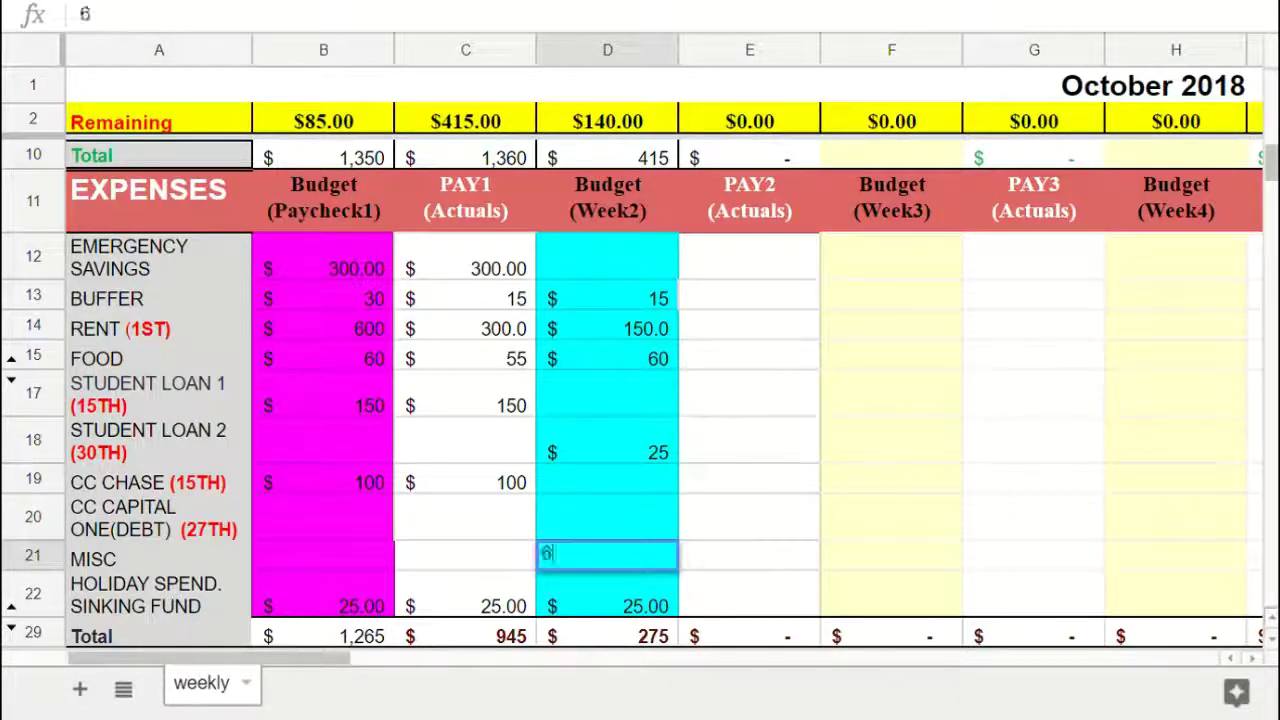
{"action": "type", "text": "5"}
{"action": "key", "text": "Return"}
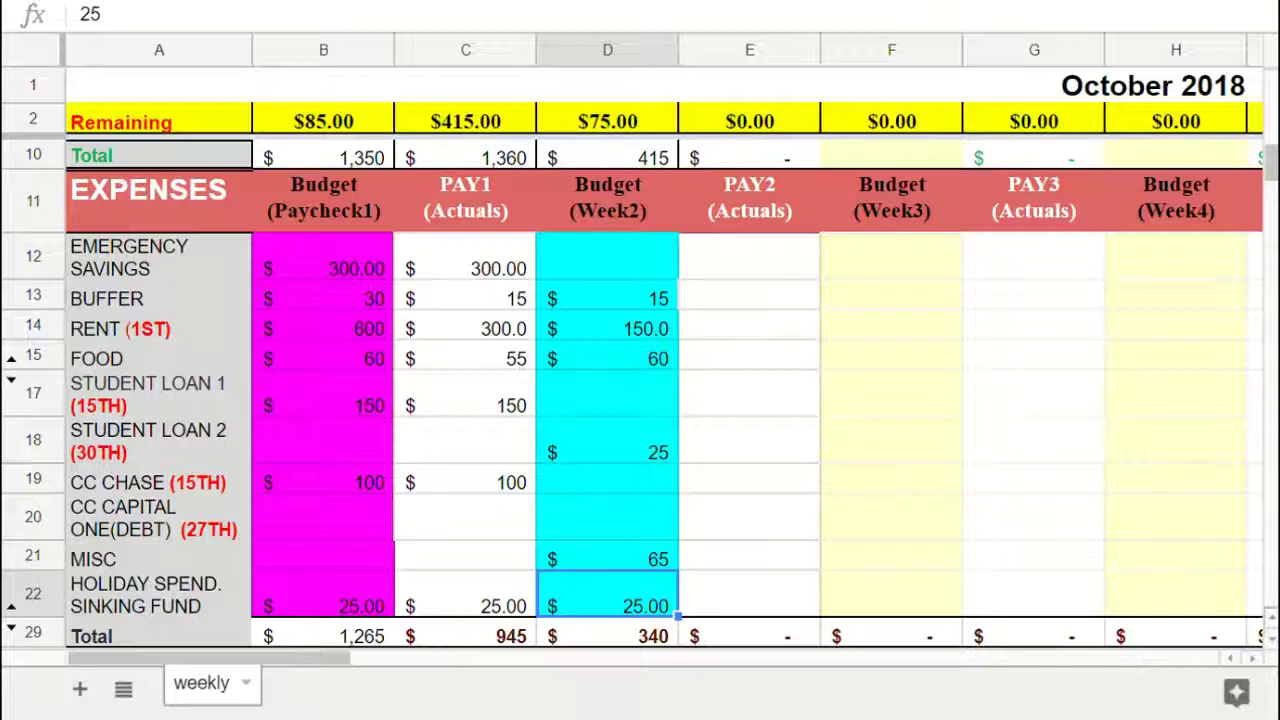
- Enter -60 in the week 2 budget for the CC Chase credit card
{"action": "left_click", "coordinate": [607, 479]}
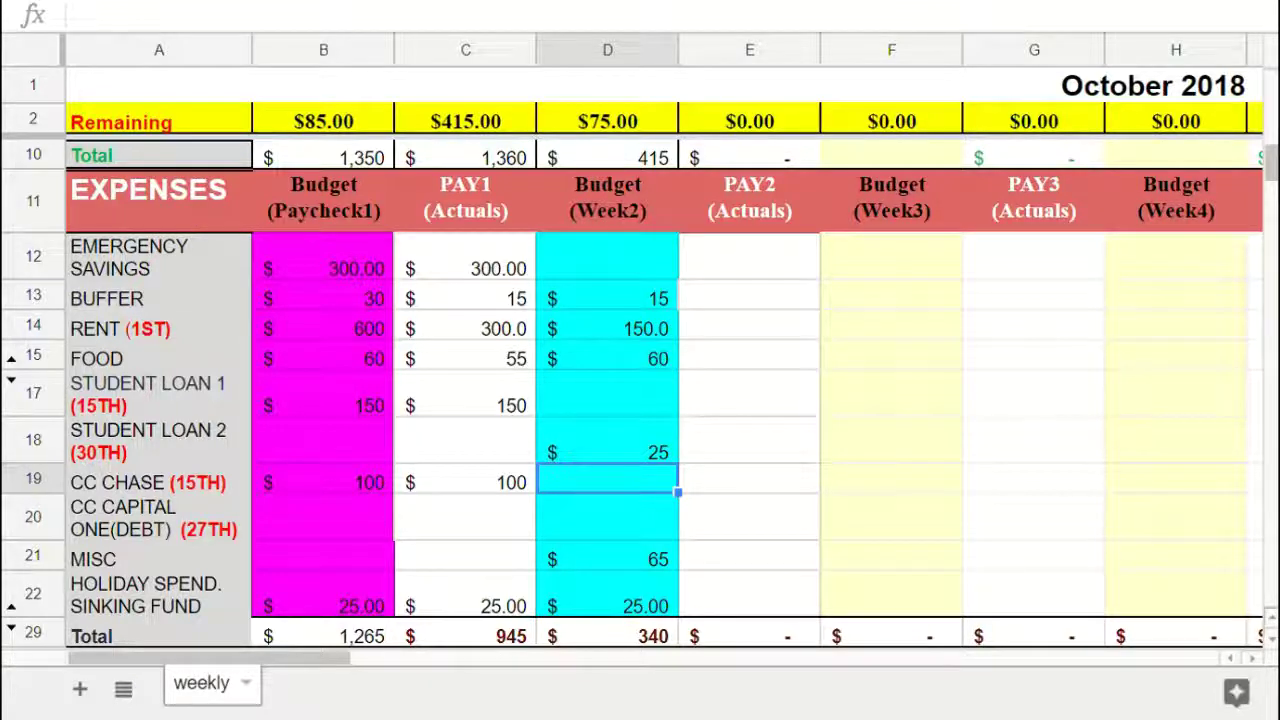
{"action": "type", "text": "-60"}
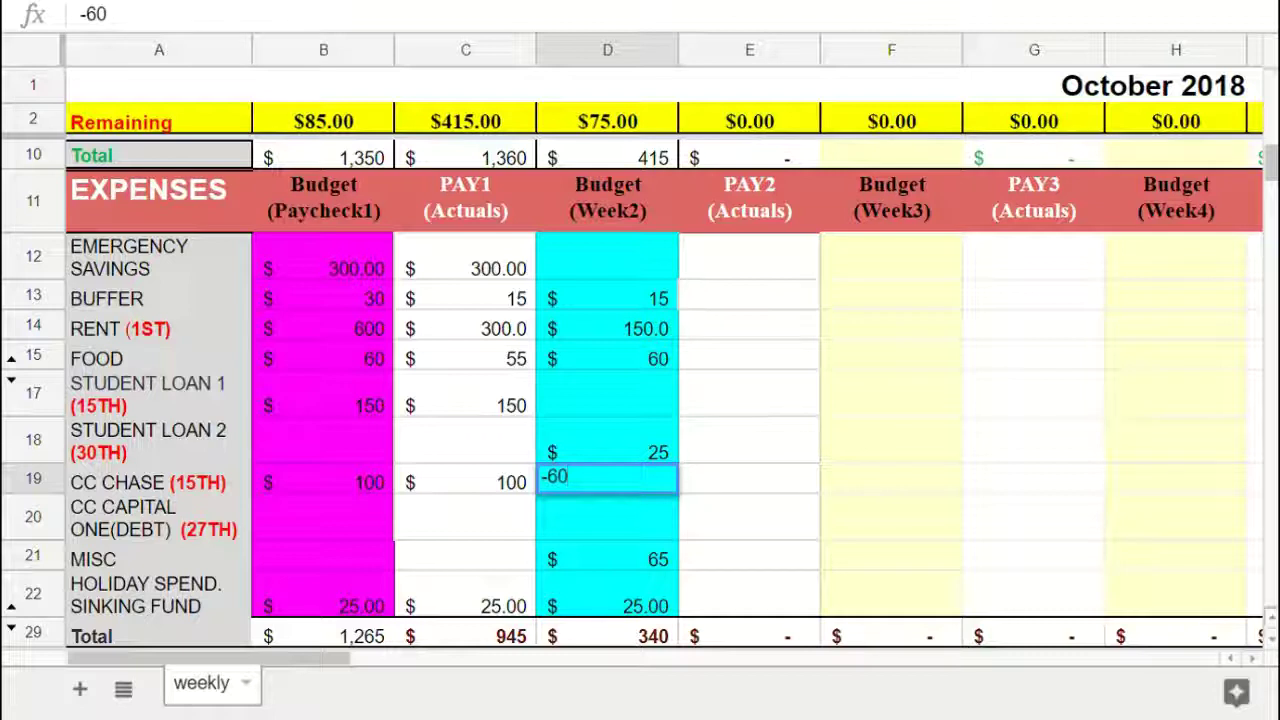
{"action": "key", "text": "Return"}
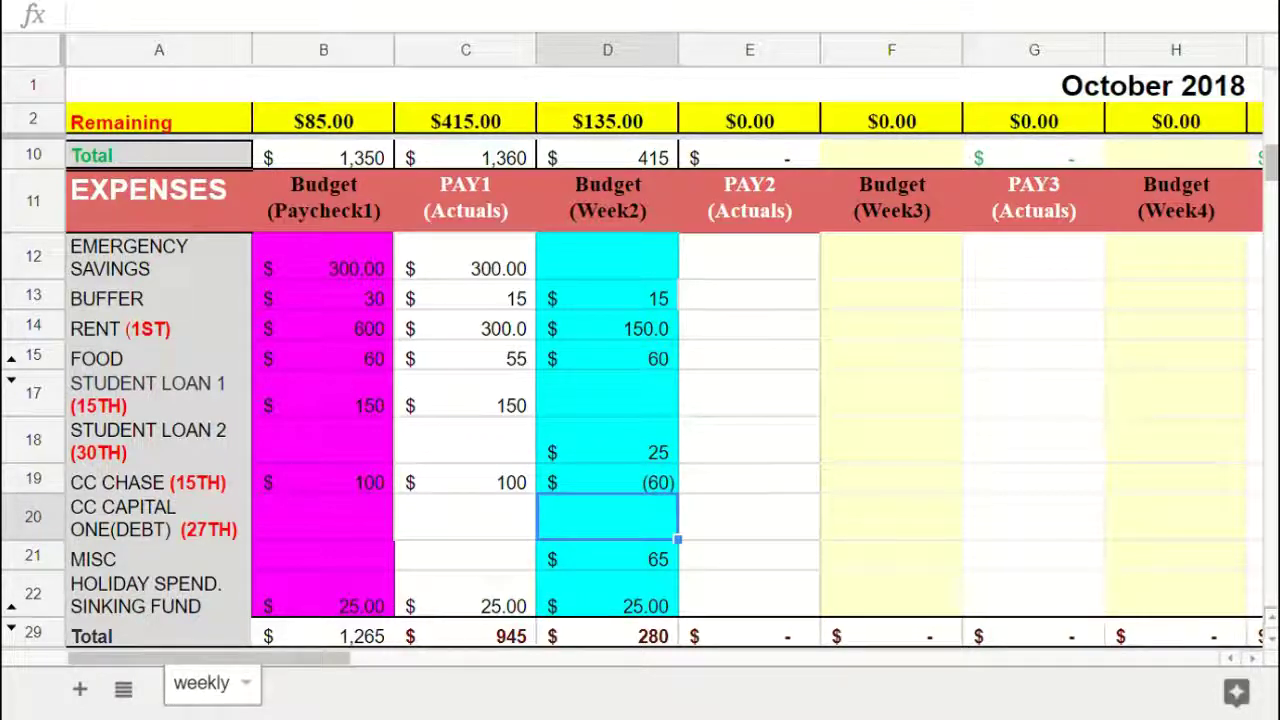
- Clear the week 2 budgeted amount for the CC Chase credit card
{"action": "left_click", "coordinate": [607, 479]}
{"action": "key", "text": "Delete"}
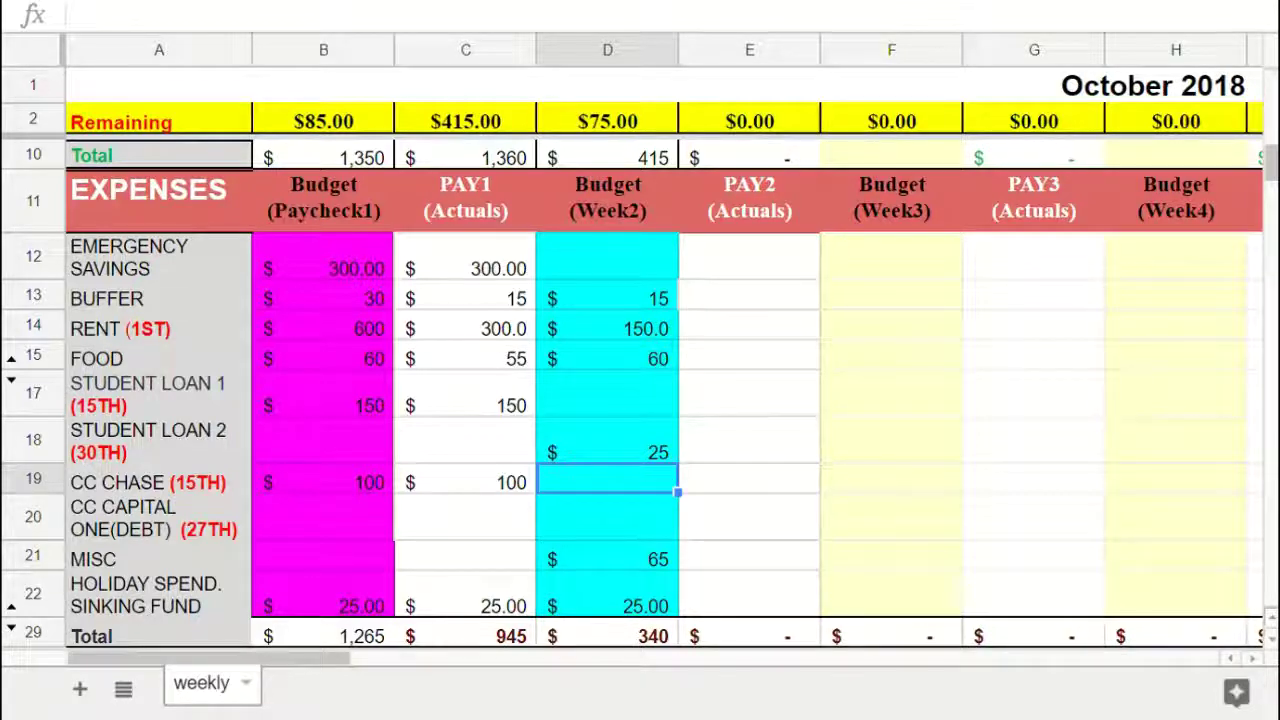
{"action": "scroll", "coordinate": [640, 400], "scroll_direction": "down", "scroll_amount": 1}
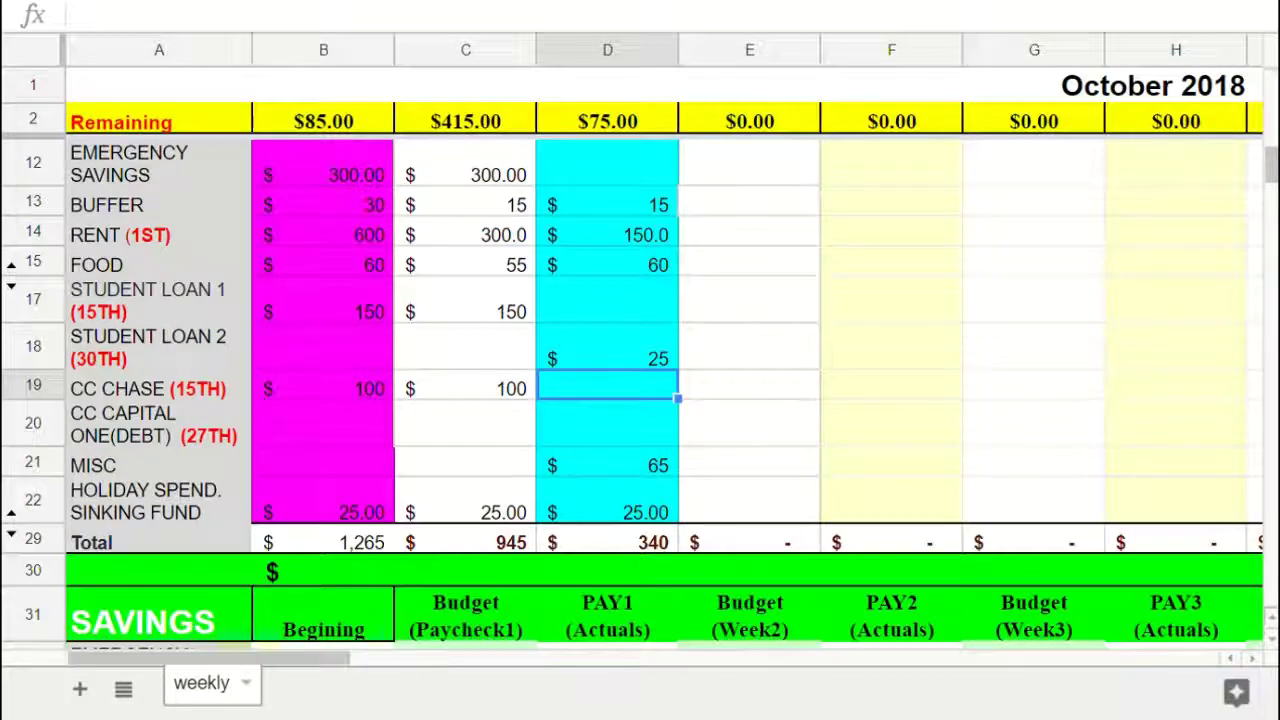
{"action": "scroll", "coordinate": [640, 400], "scroll_direction": "up", "scroll_amount": 4}
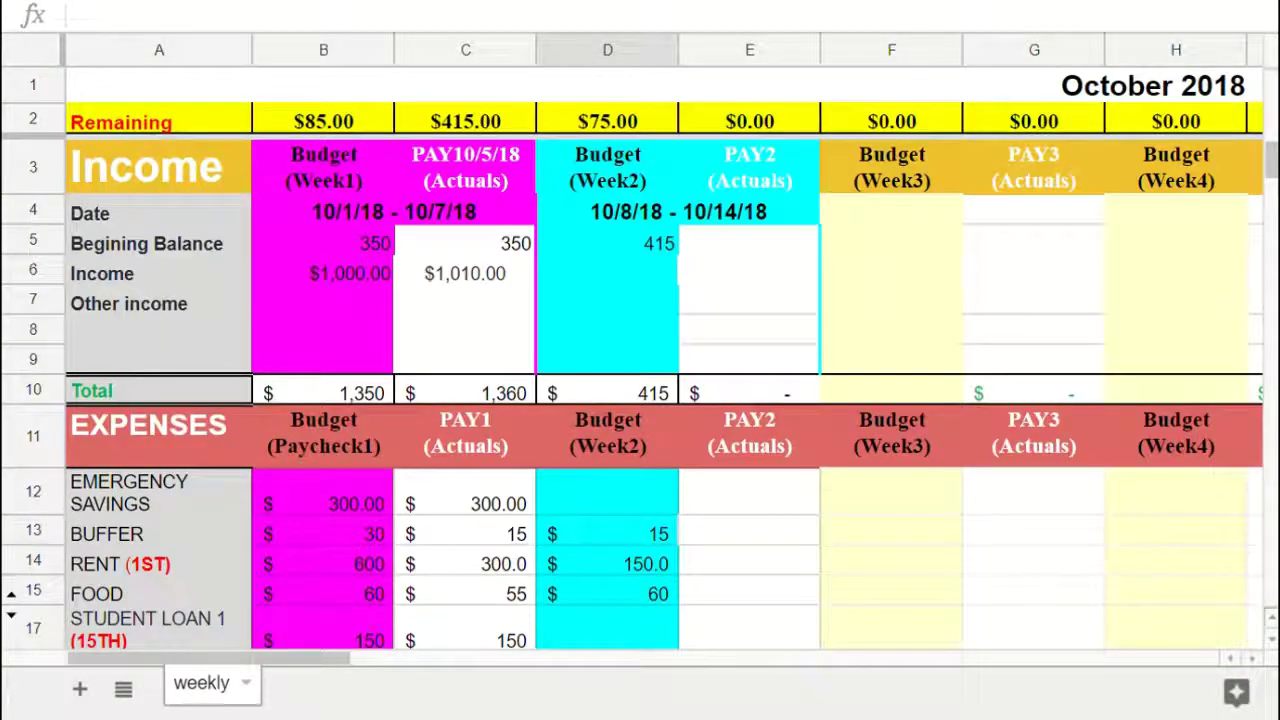
- Check the week 2 budgeted beginning balance and enter 415 as the beginning balance in the PAY2 actuals
{"action": "left_click", "coordinate": [608, 241]}
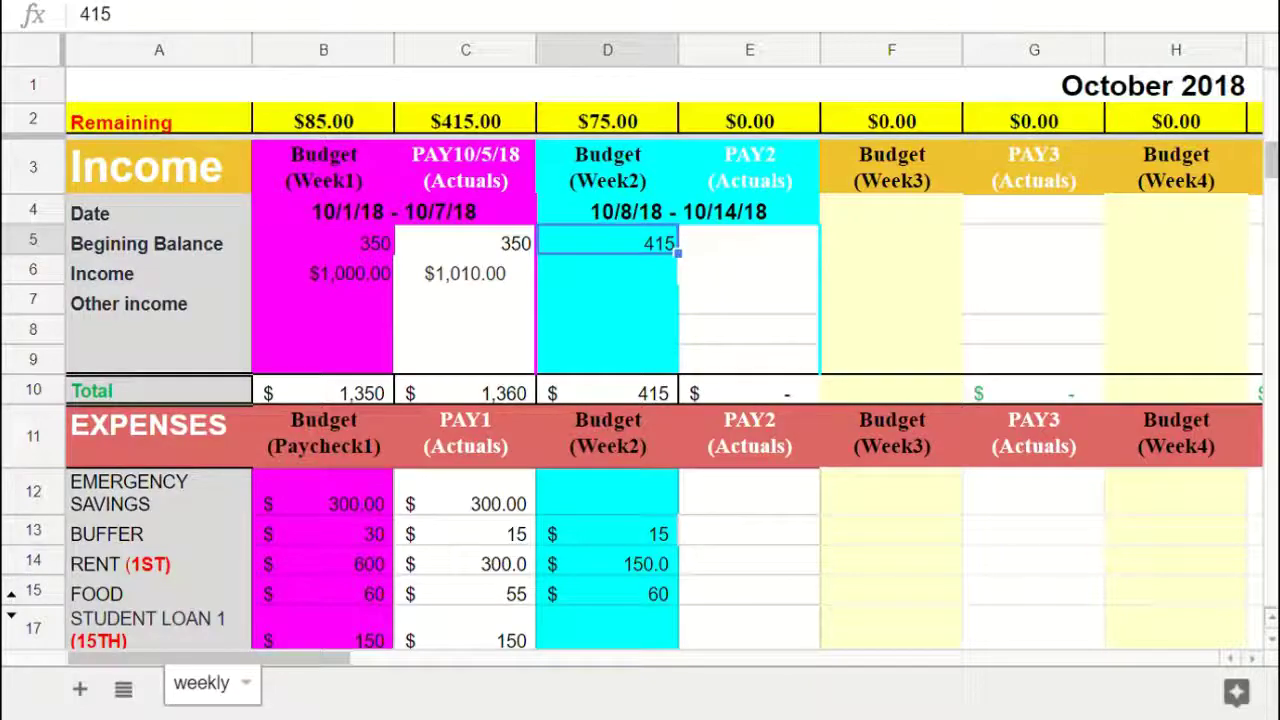
{"action": "scroll", "coordinate": [640, 400], "scroll_direction": "down", "scroll_amount": 4}
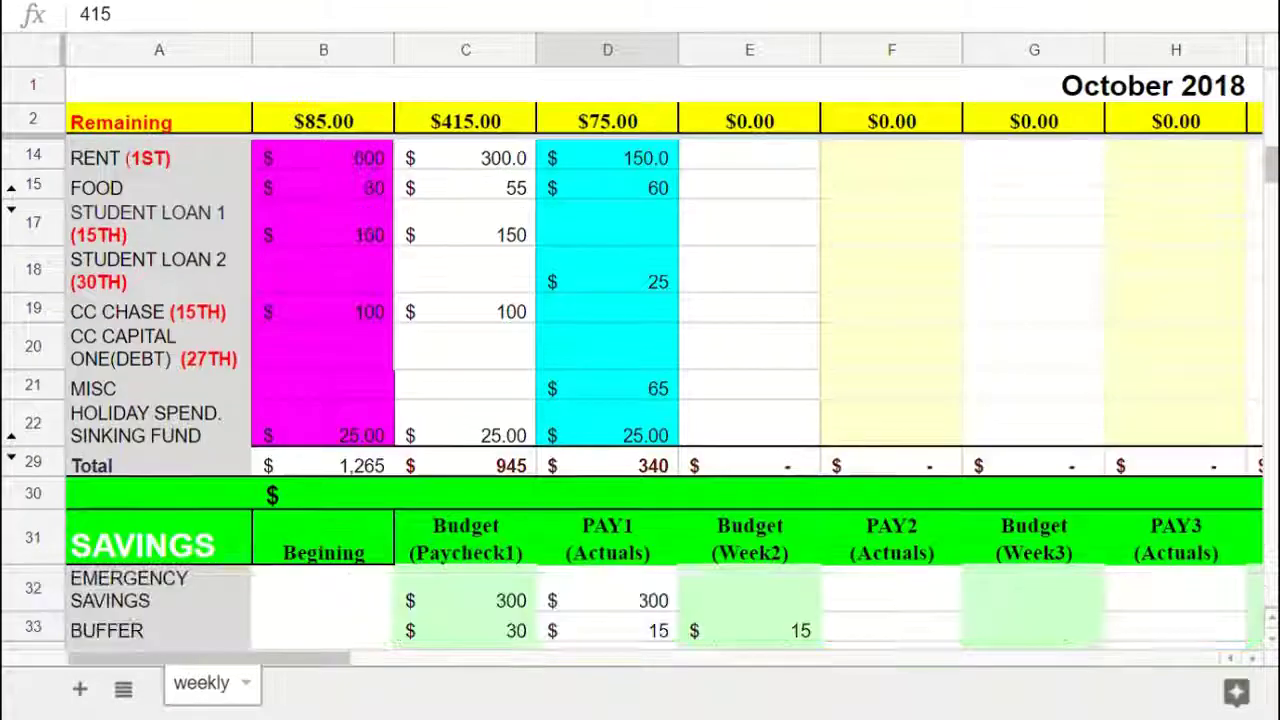
{"action": "scroll", "coordinate": [640, 400], "scroll_direction": "up", "scroll_amount": 4}
{"action": "scroll", "coordinate": [640, 400], "scroll_direction": "down", "scroll_amount": 4}
{"action": "scroll", "coordinate": [640, 400], "scroll_direction": "up", "scroll_amount": 4}
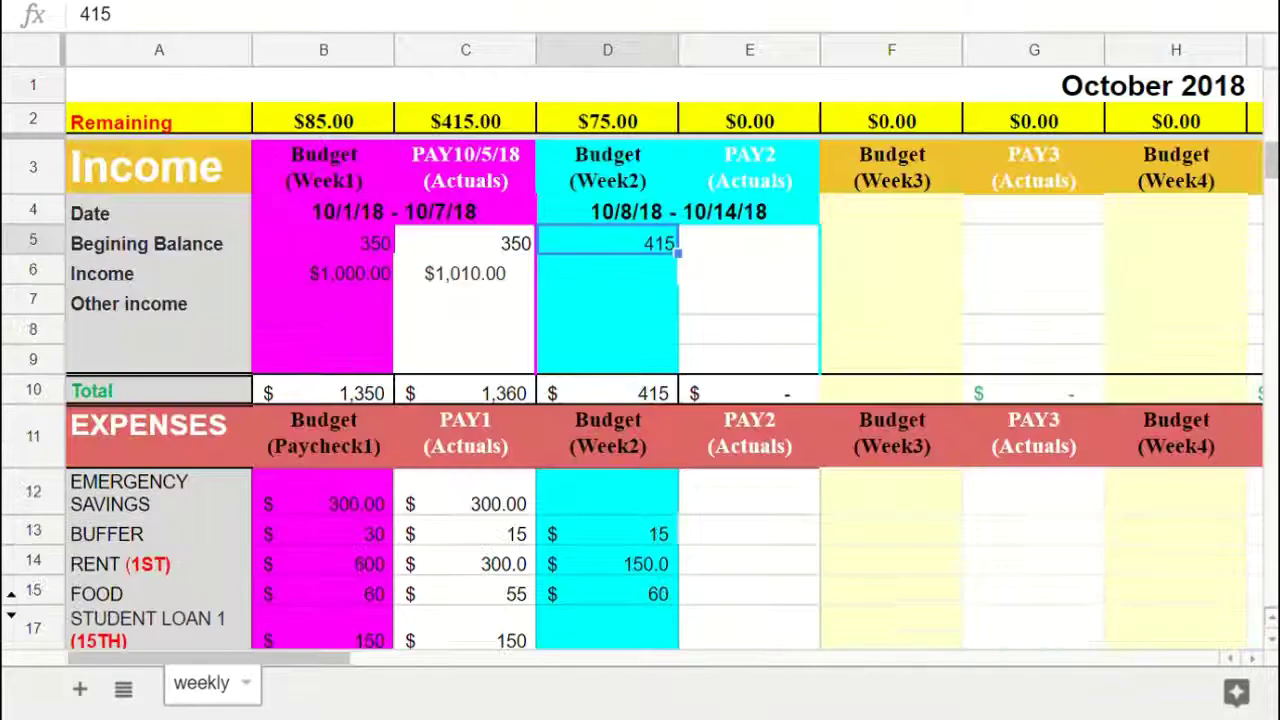
{"action": "left_click", "coordinate": [749, 270]}
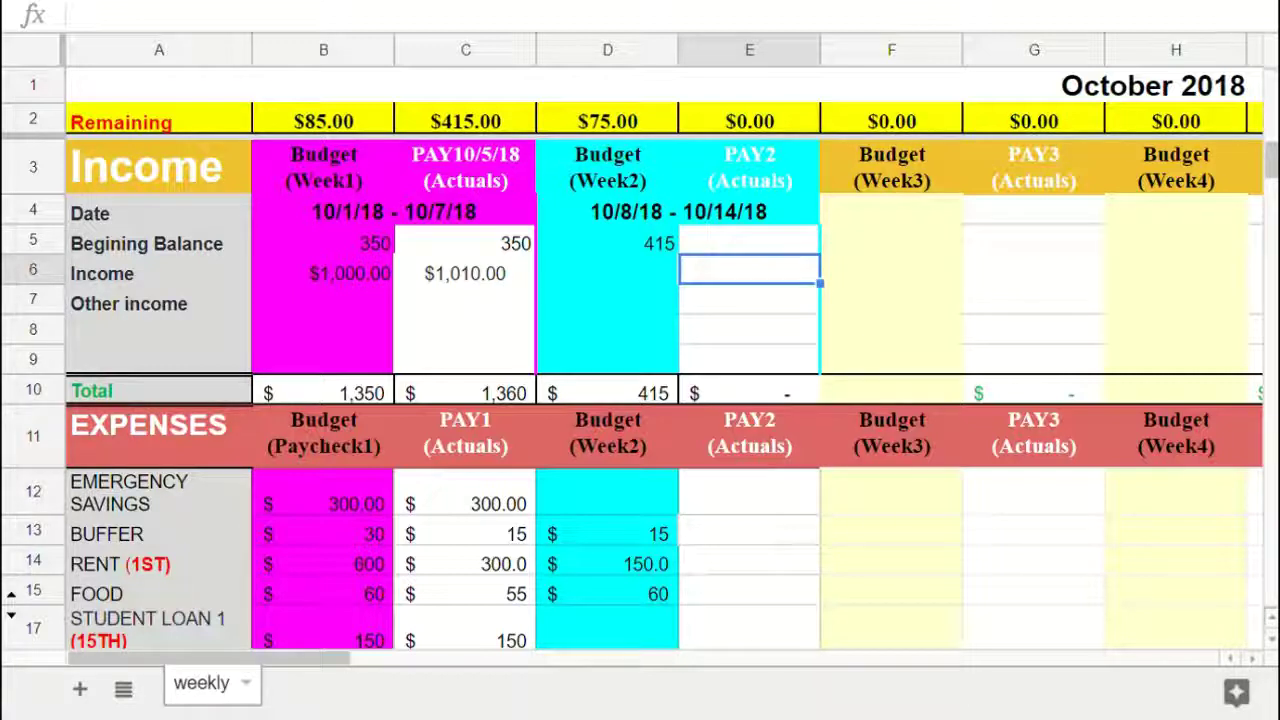
{"action": "left_click", "coordinate": [749, 241]}
{"action": "type", "text": "4"}
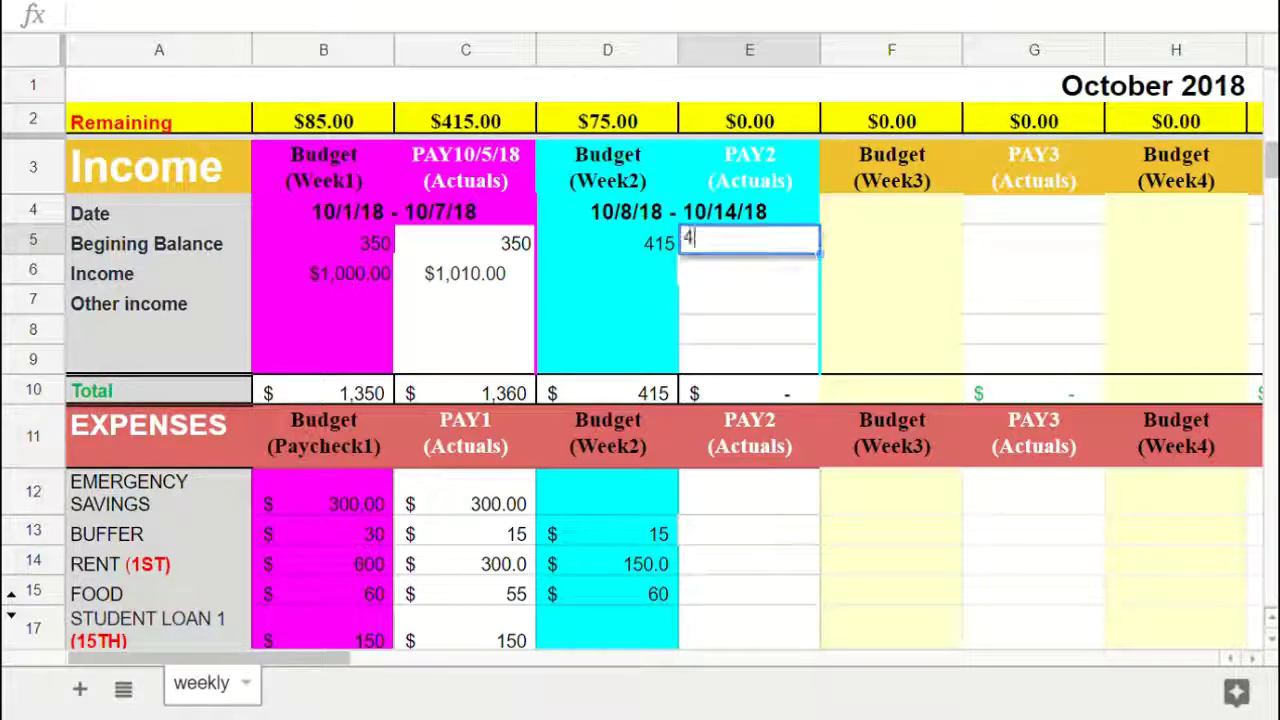
{"action": "type", "text": "15"}
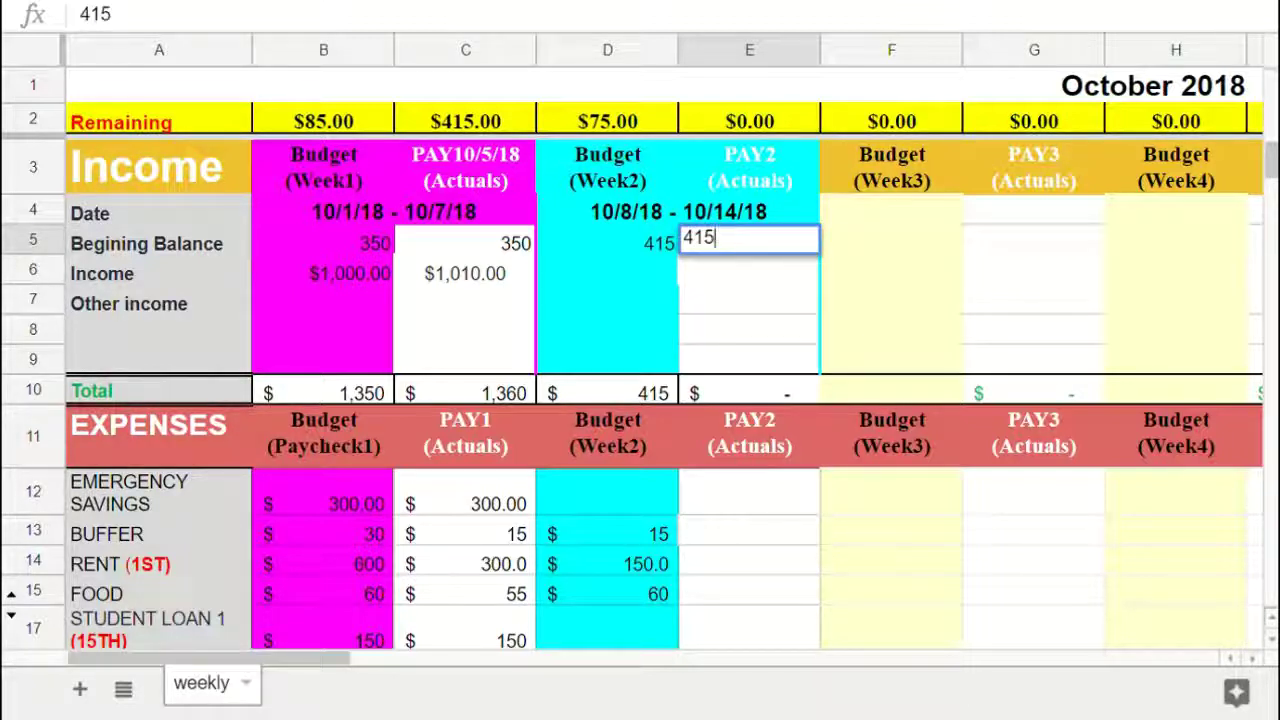
{"action": "left_click", "coordinate": [749, 492]}
- Enter PAY2 actual expenses of 15 for the buffer and 150 for rent
{"action": "left_click", "coordinate": [749, 531]}
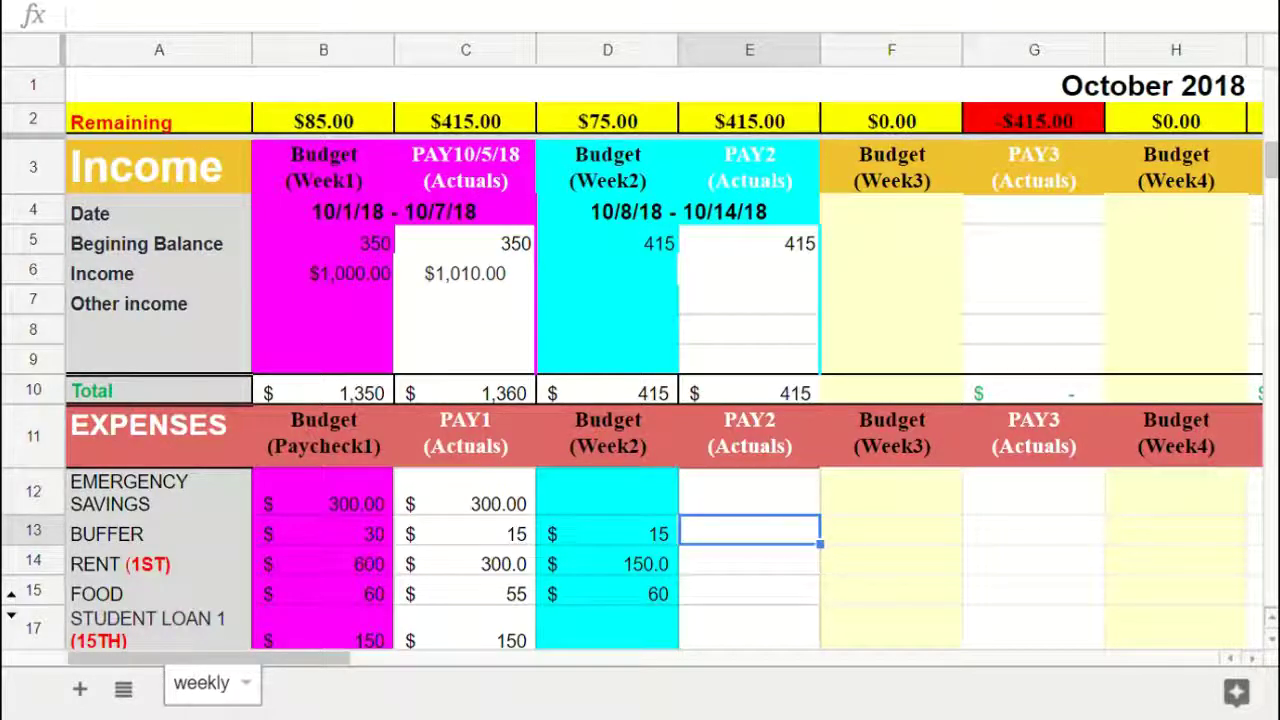
{"action": "type", "text": "15"}
{"action": "key", "text": "Return"}
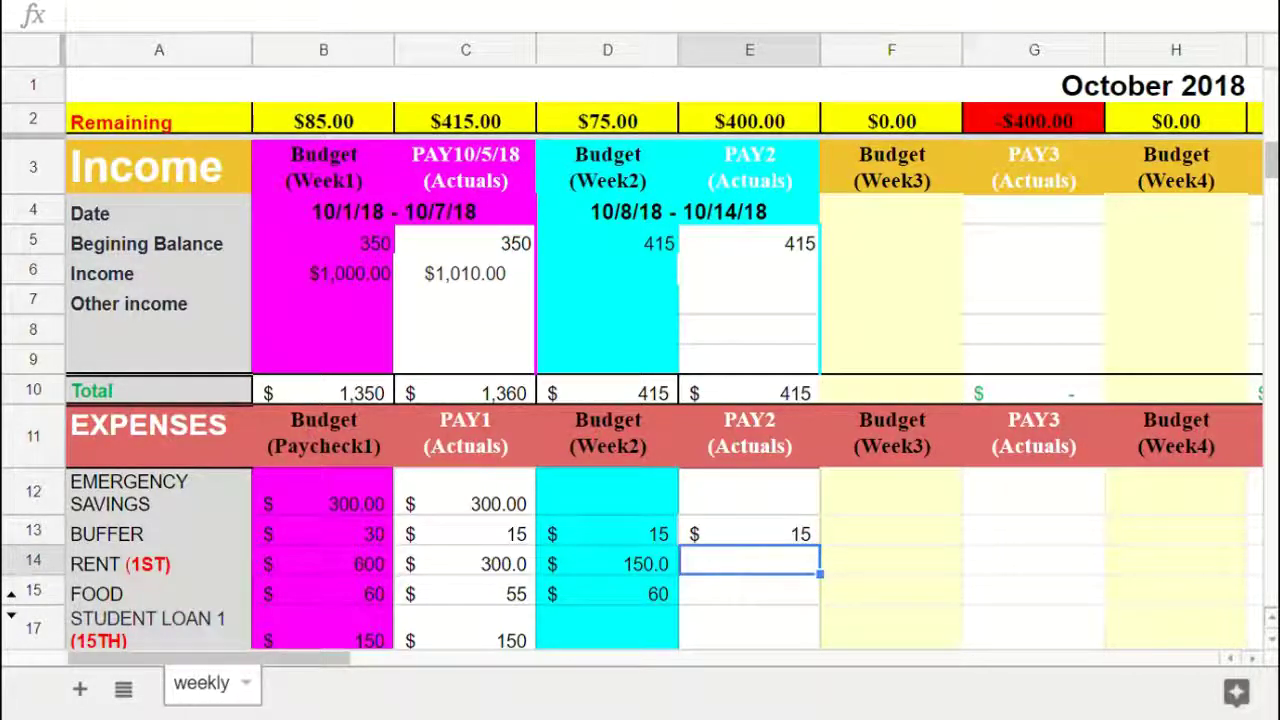
{"action": "type", "text": "150"}
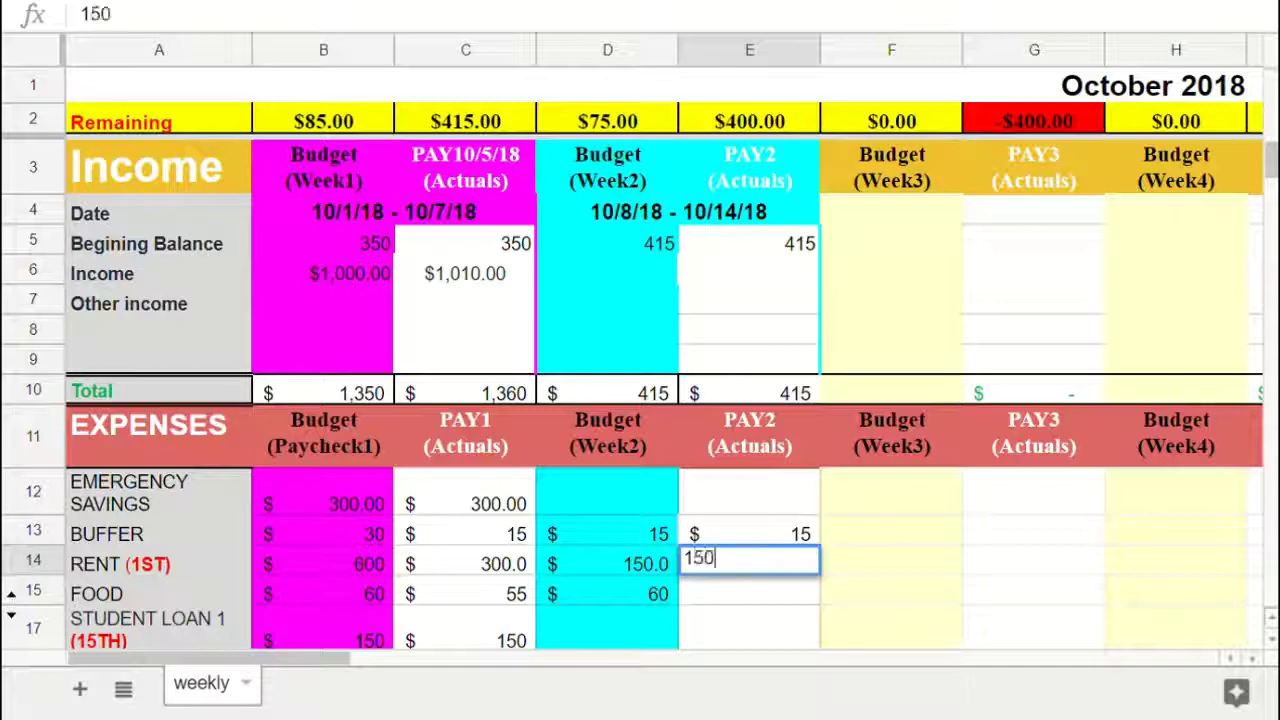
{"action": "scroll", "coordinate": [640, 400], "scroll_direction": "down", "scroll_amount": 1}
{"action": "key", "text": "Return"}
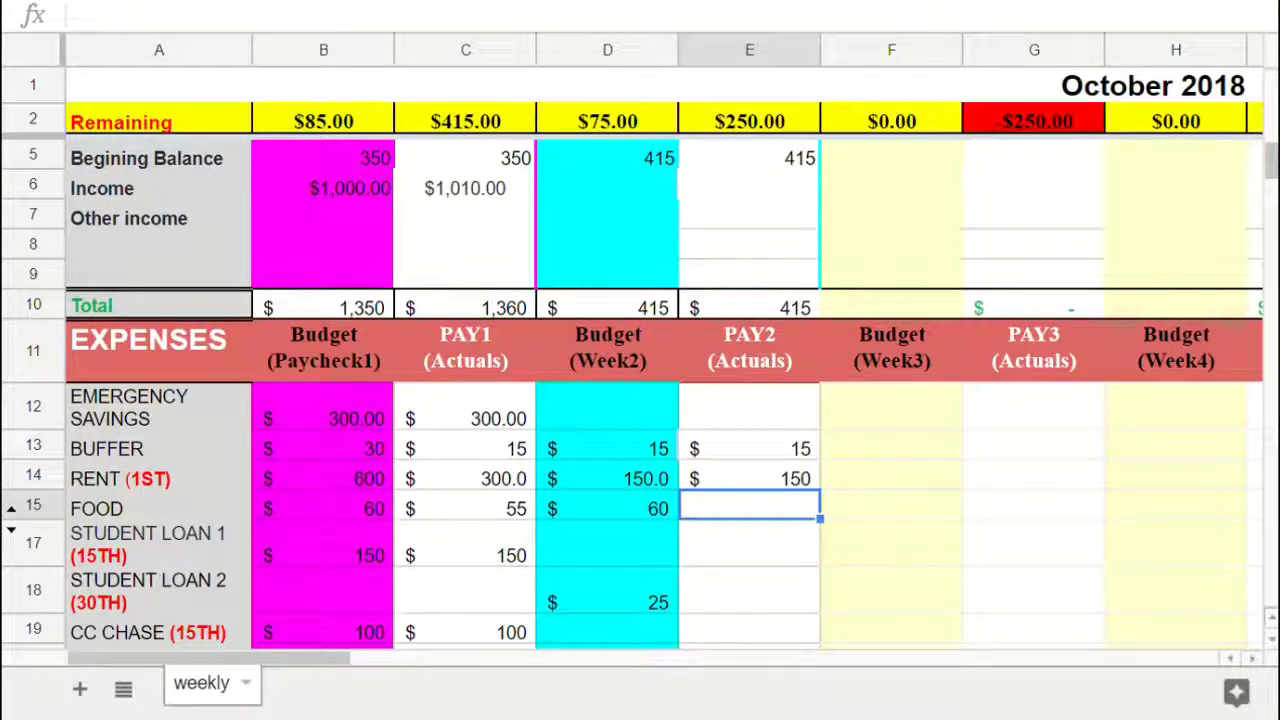
- Enter the formula =25+15 as the PAY2 actual expense for food
{"action": "type", "text": "=25"}
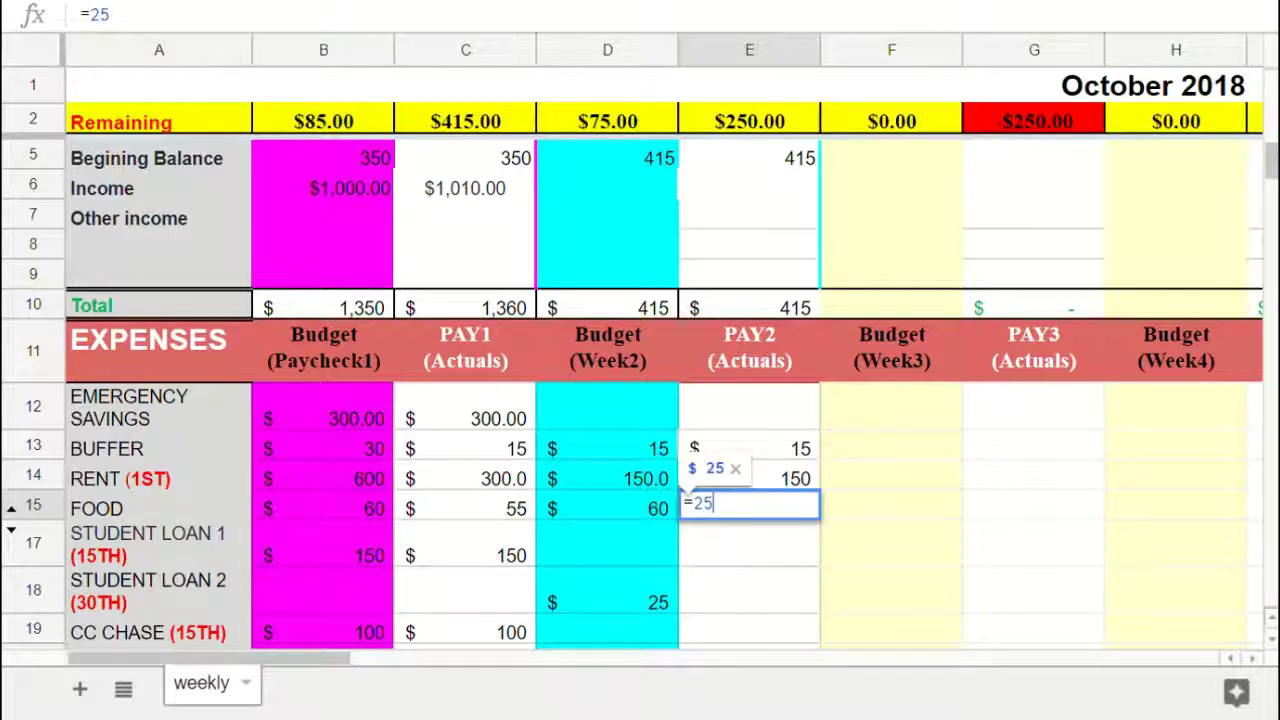
{"action": "type", "text": "+15"}
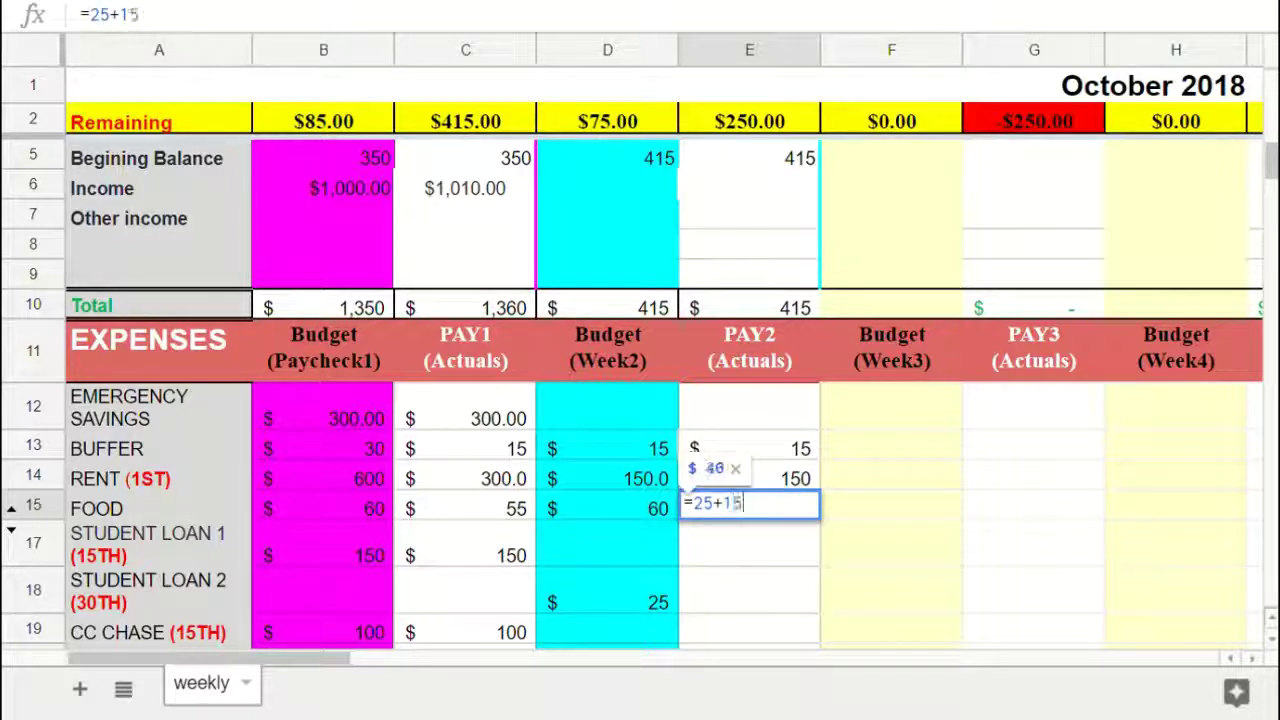
{"action": "key", "text": "Return"}
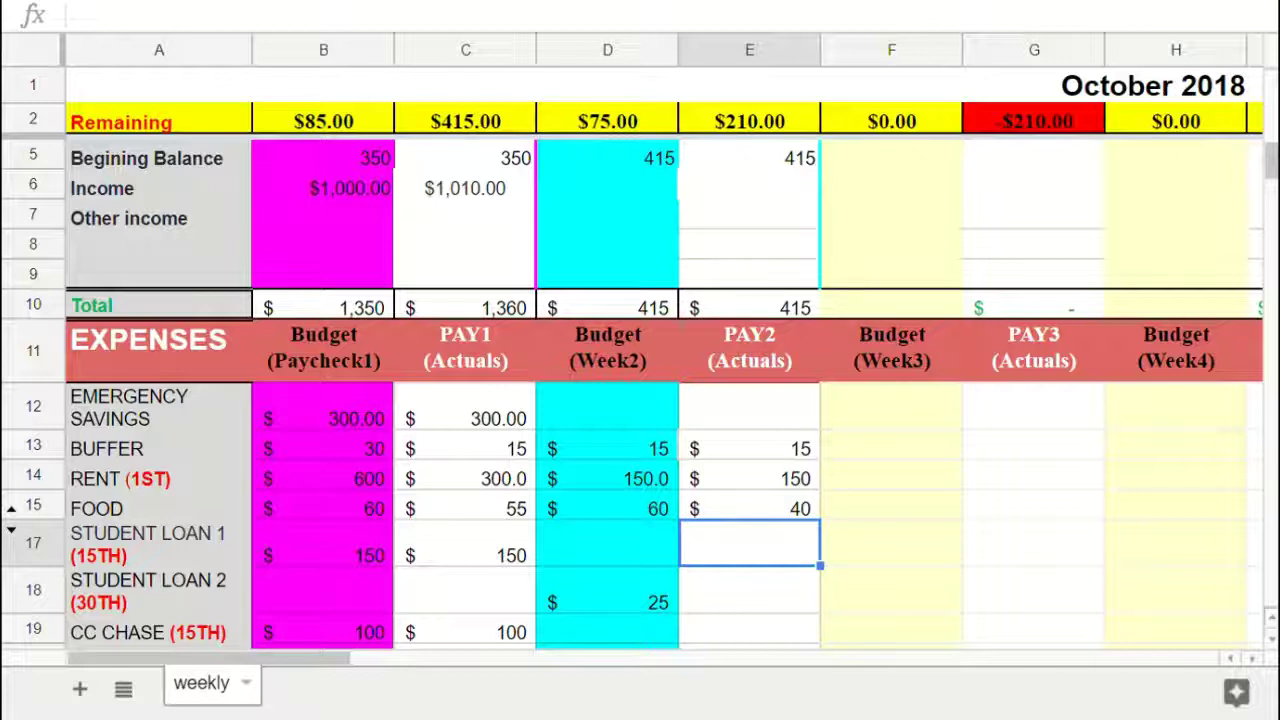
- Add another 25 to the PAY2 food formula and compare the result with the week 2 food budget
{"action": "double_click", "coordinate": [750, 506]}
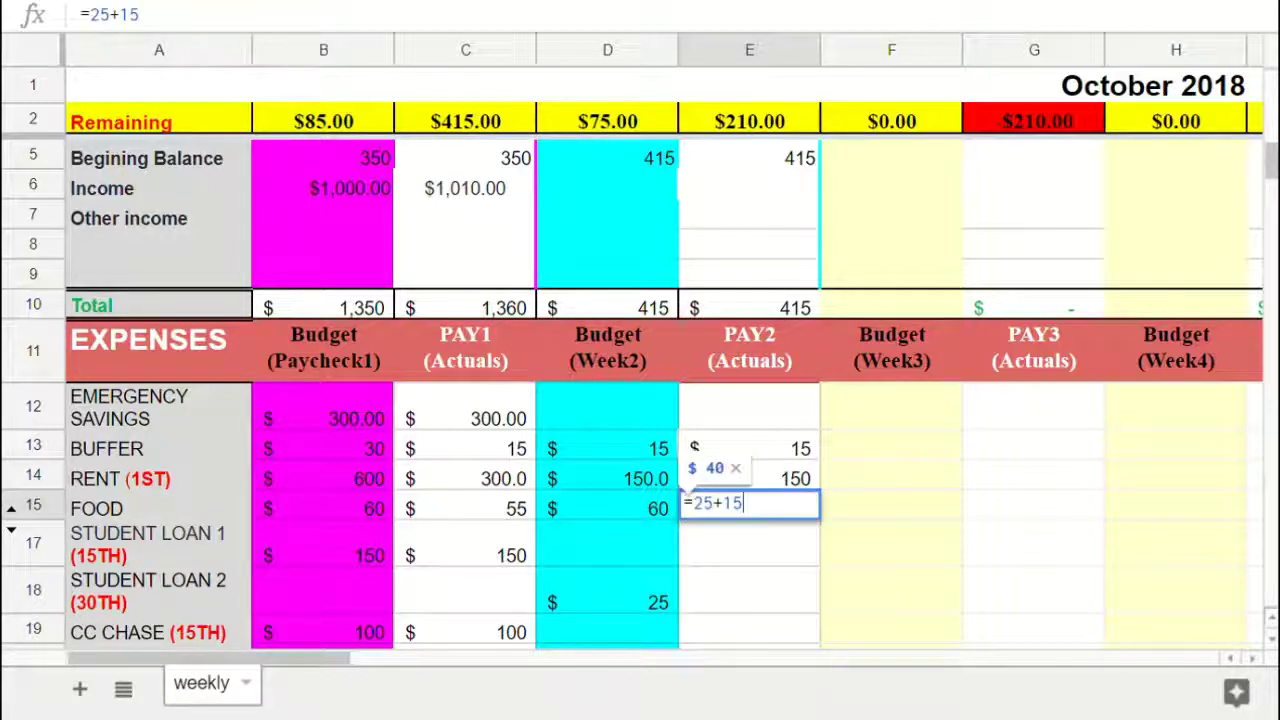
{"action": "type", "text": "+"}
{"action": "type", "text": "25"}
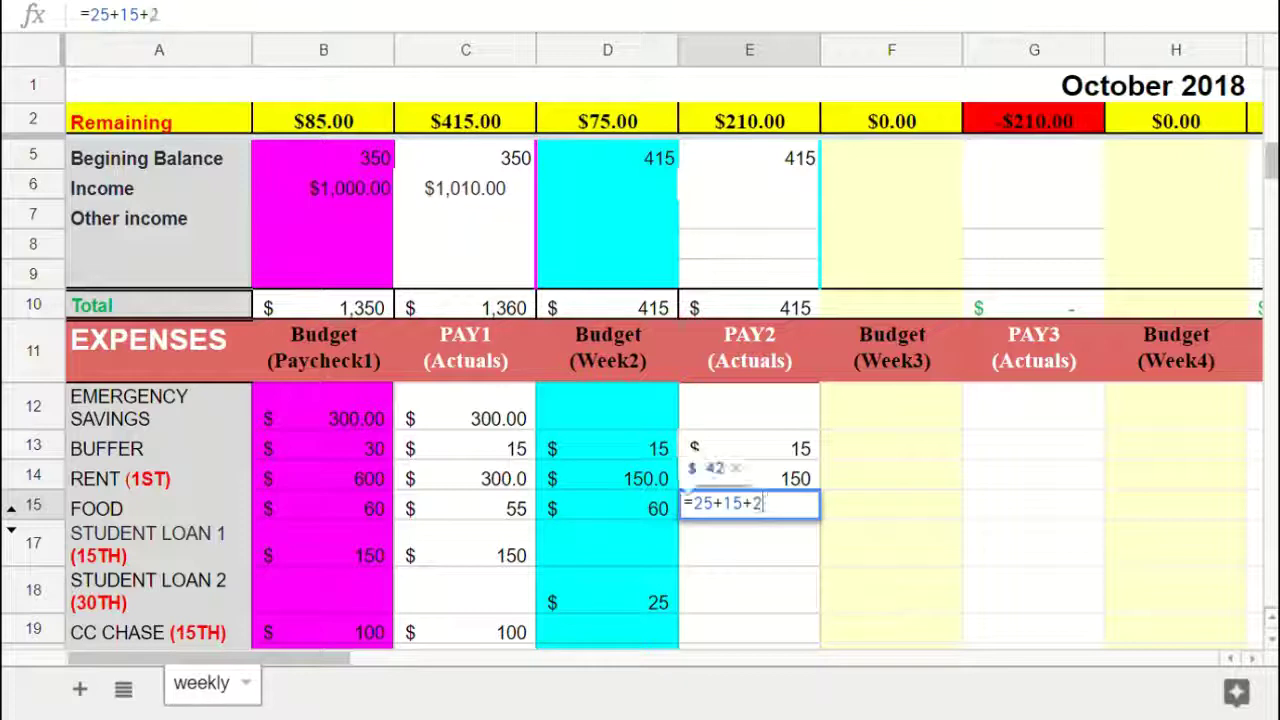
{"action": "key", "text": "Return"}
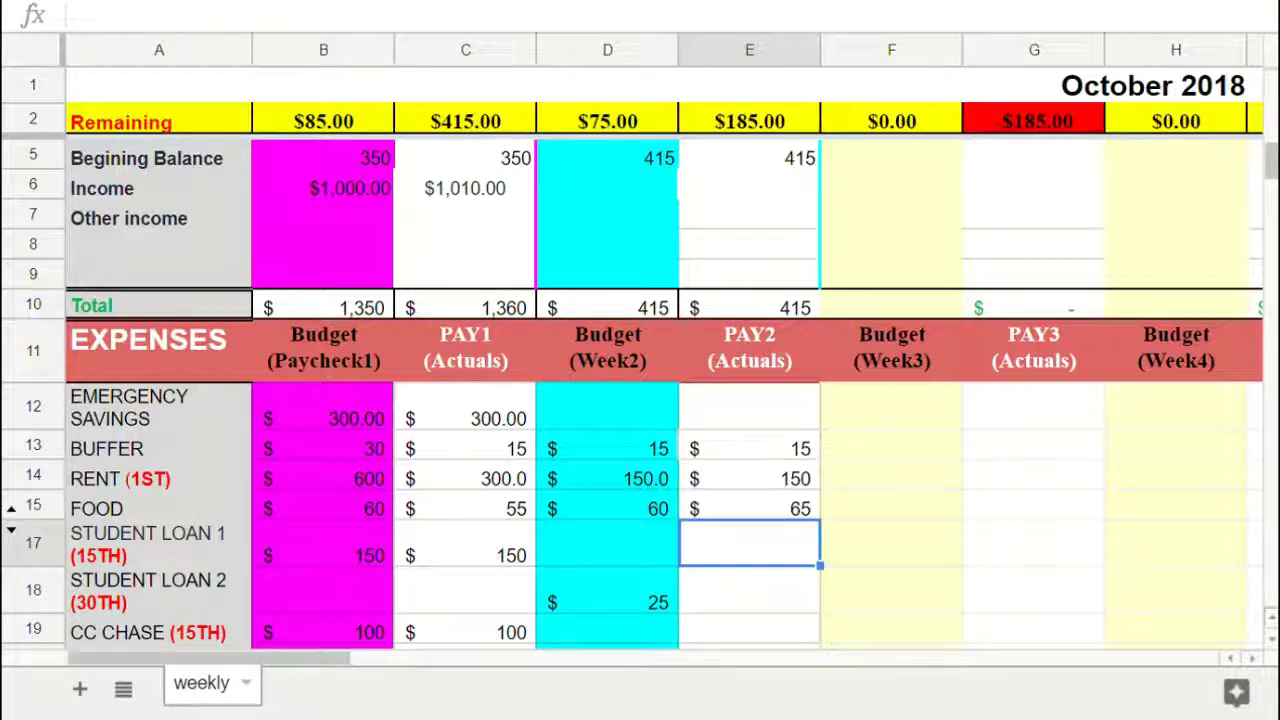
{"action": "left_click", "coordinate": [750, 506]}
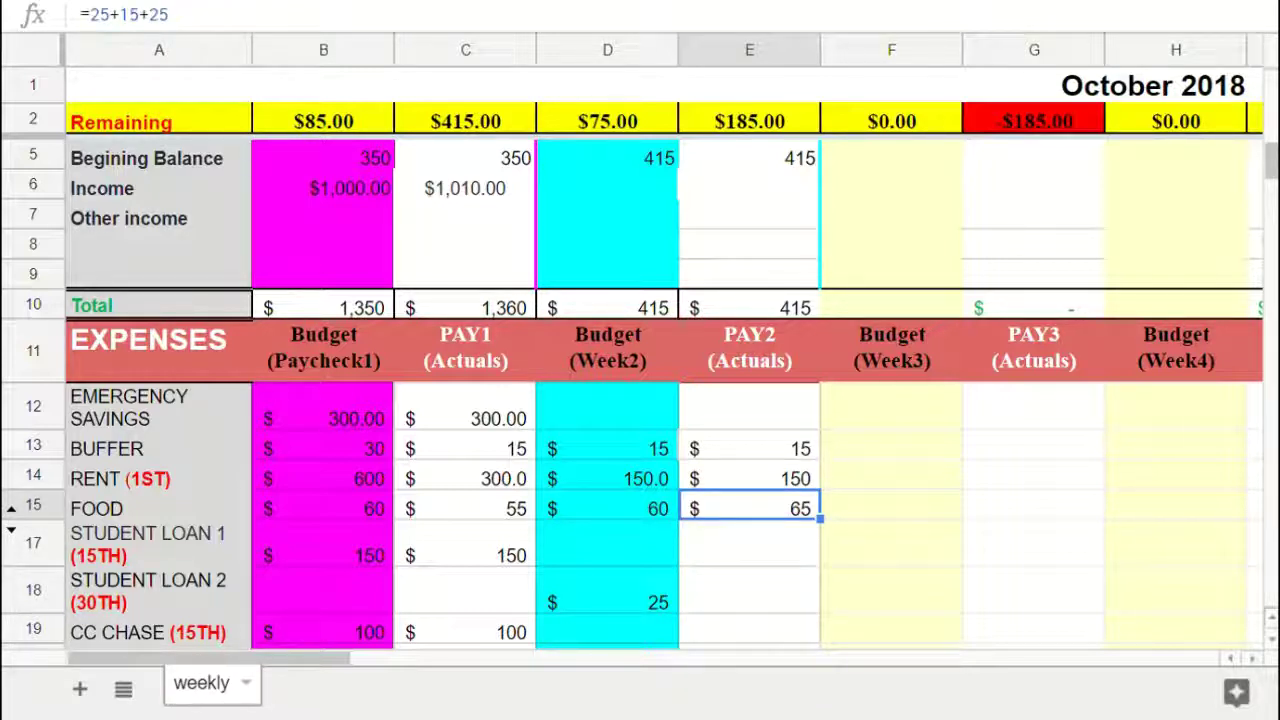
{"action": "left_click", "coordinate": [608, 506]}
{"action": "left_click", "coordinate": [750, 506]}
- Check the PAY2 remaining money and enter 25 as the PAY2 actual payment for student loan 2
{"action": "left_click", "coordinate": [750, 120]}
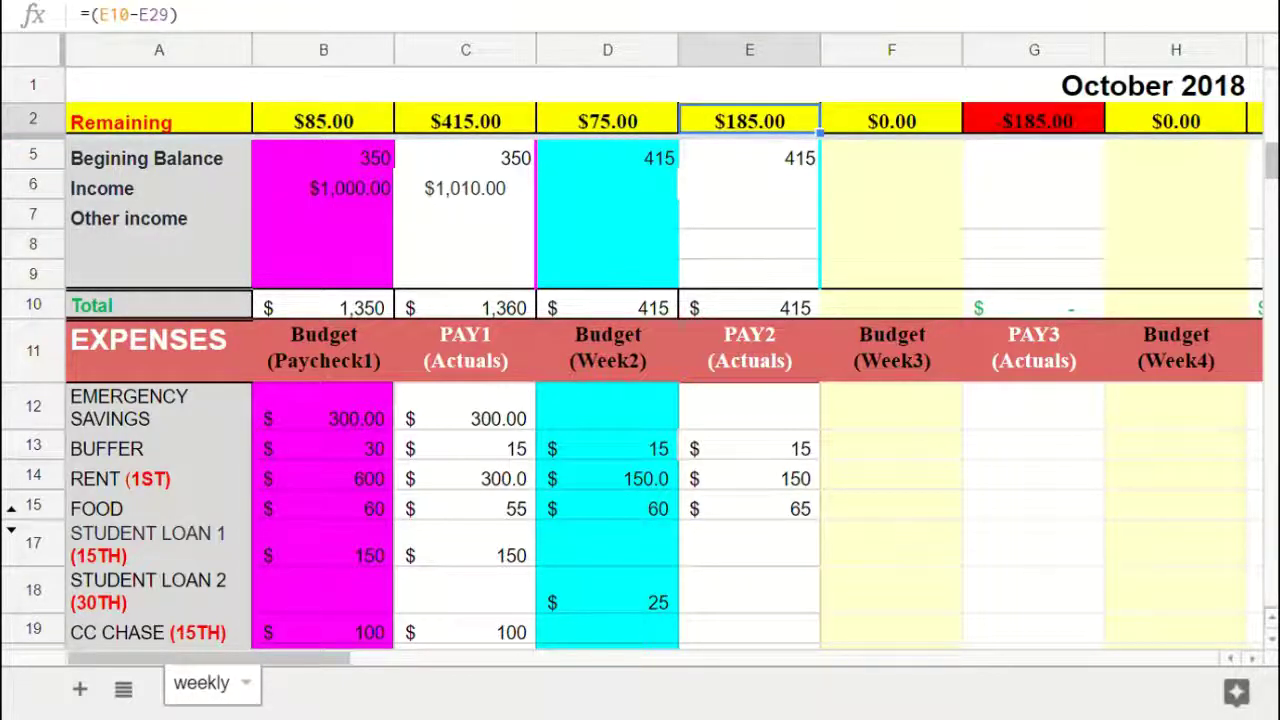
{"action": "scroll", "coordinate": [640, 400], "scroll_direction": "down", "scroll_amount": 1}
{"action": "scroll", "coordinate": [640, 400], "scroll_direction": "down", "scroll_amount": 1}
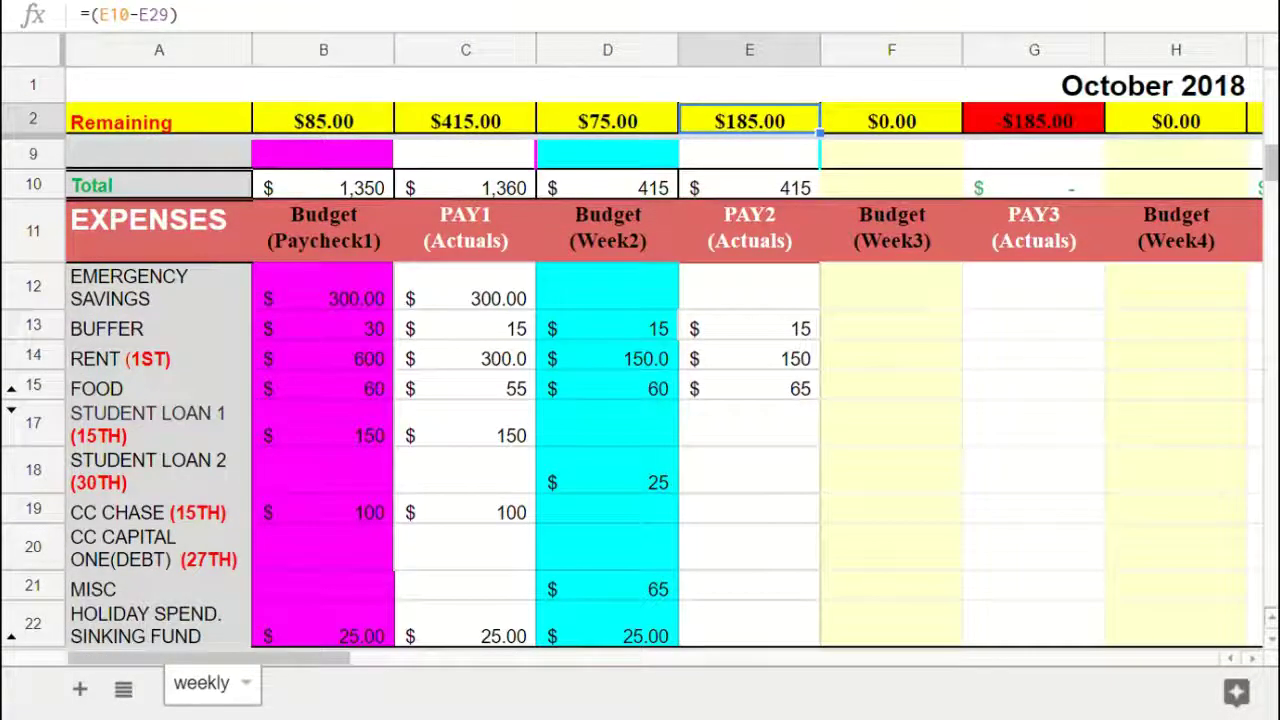
{"action": "left_click", "coordinate": [749, 470]}
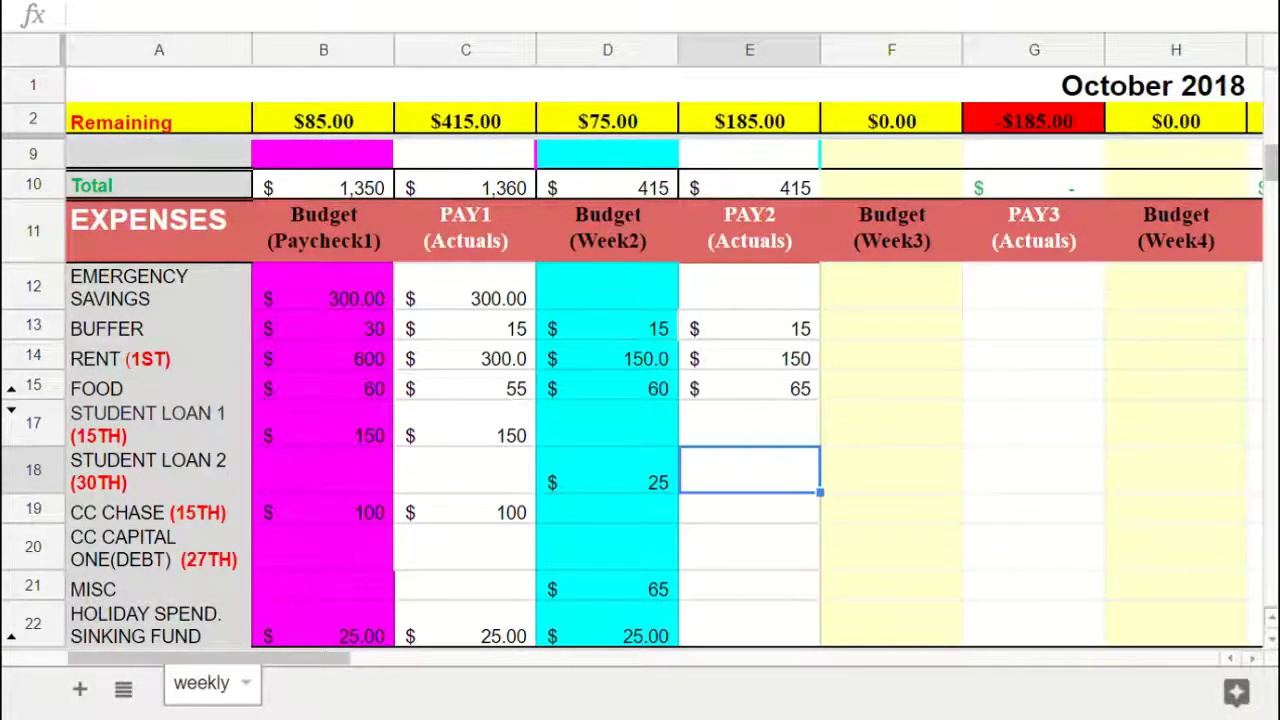
{"action": "type", "text": "25"}
{"action": "key", "text": "Return"}
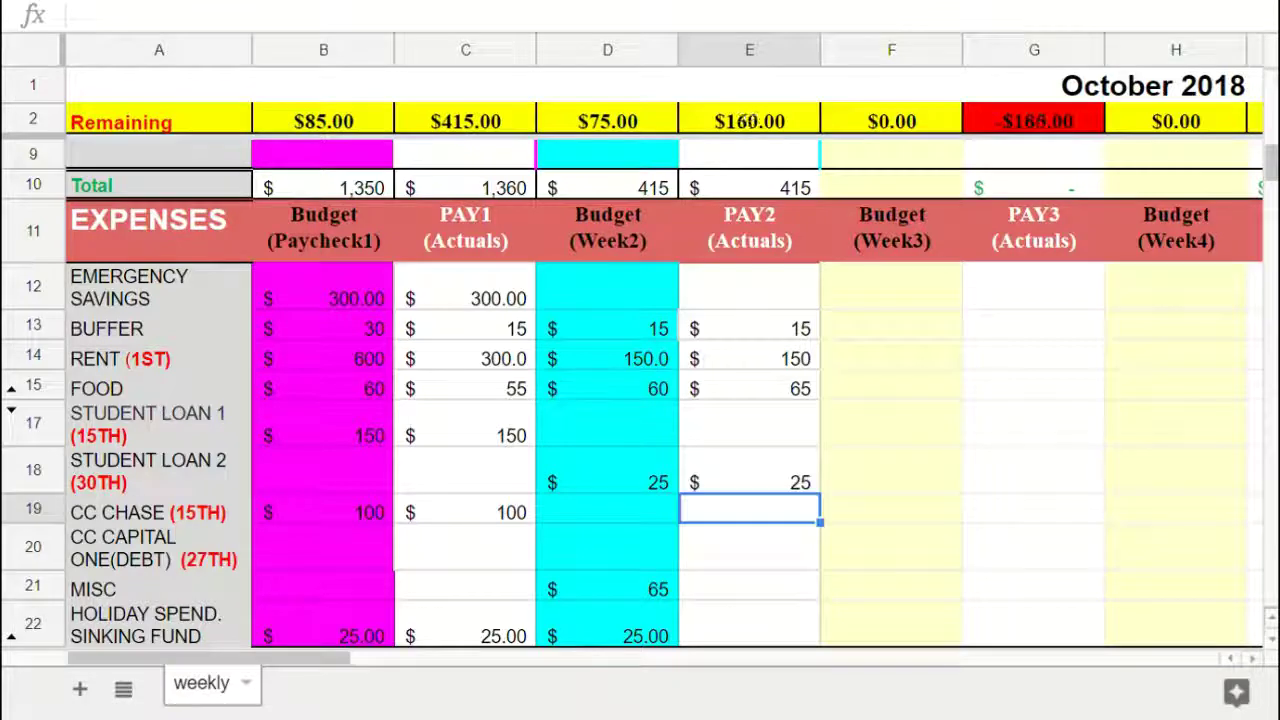
- Enter PAY2 actual expenses of 25 for the holiday spending sinking fund and 35 for miscellaneous
{"action": "scroll", "coordinate": [640, 400], "scroll_direction": "down", "scroll_amount": 1}
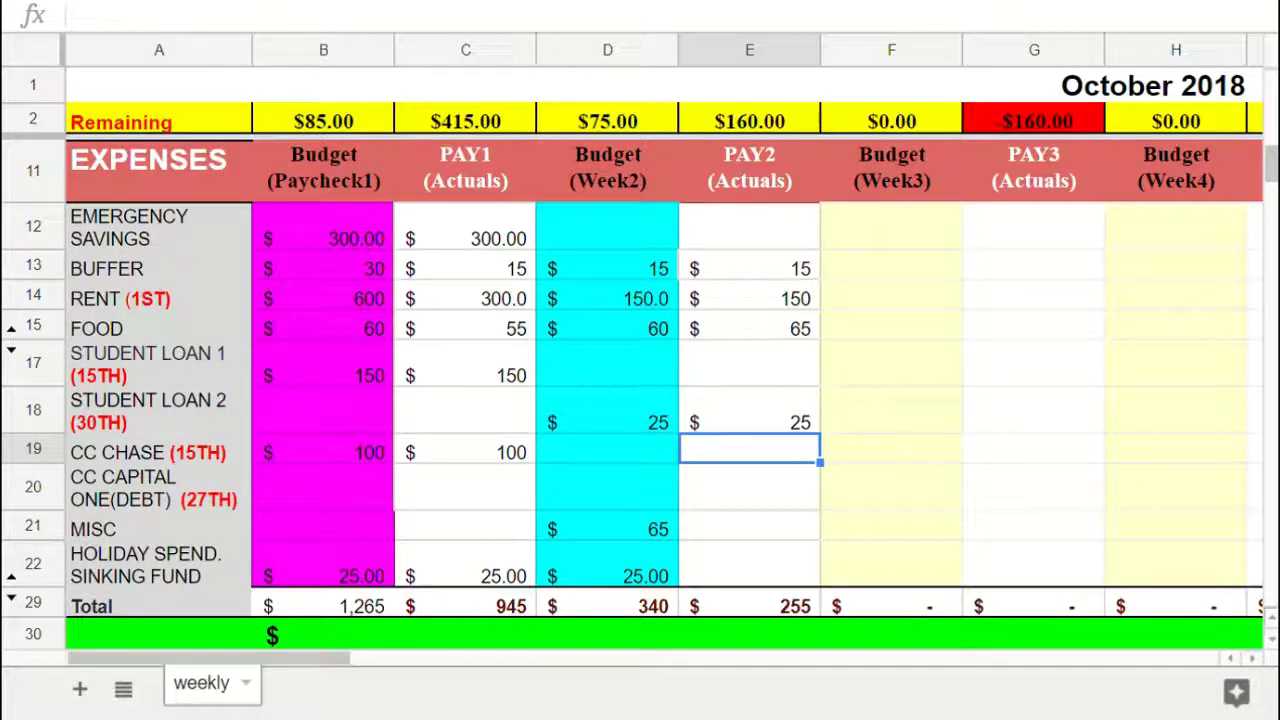
{"action": "left_click", "coordinate": [749, 526]}
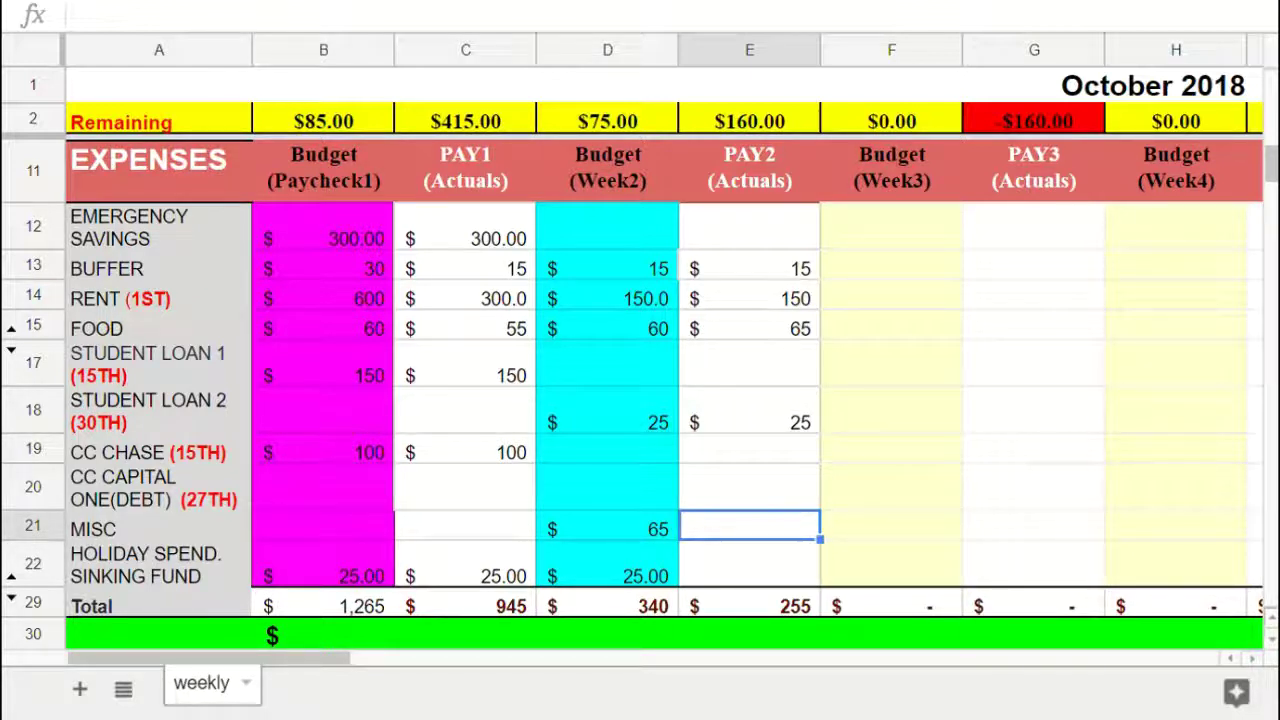
{"action": "left_click", "coordinate": [749, 564]}
{"action": "type", "text": "25"}
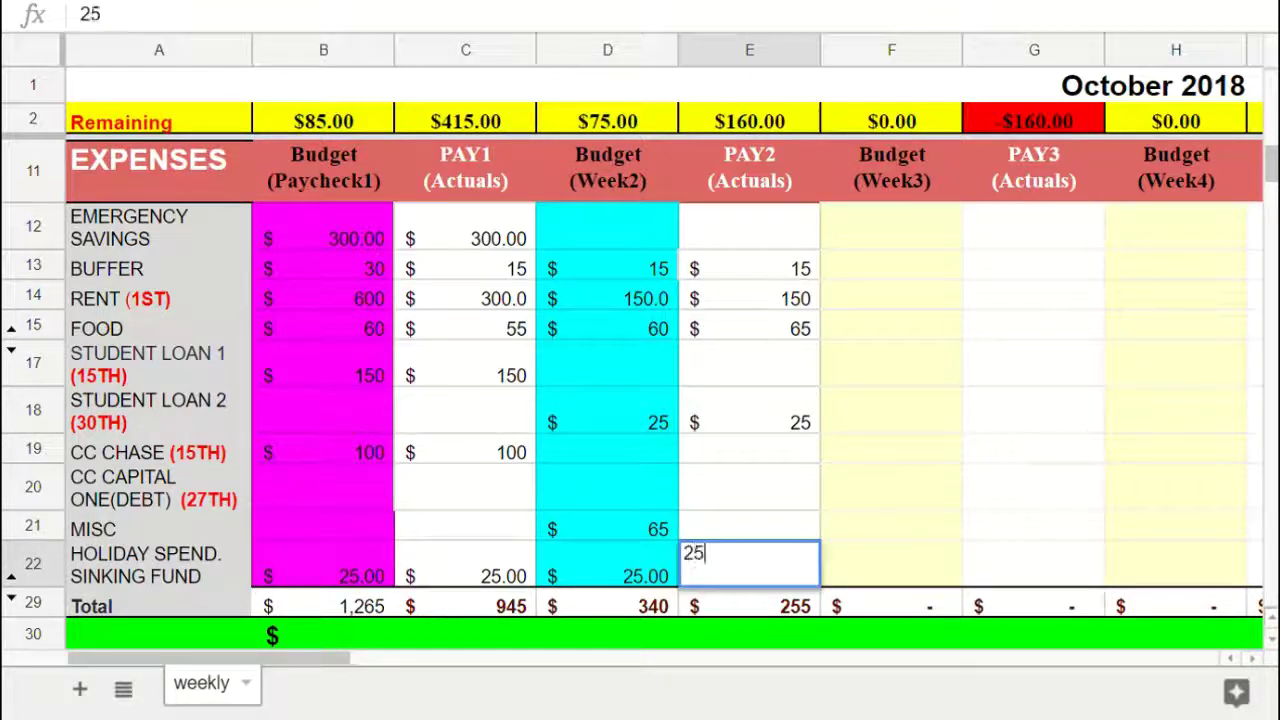
{"action": "key", "text": "Up"}
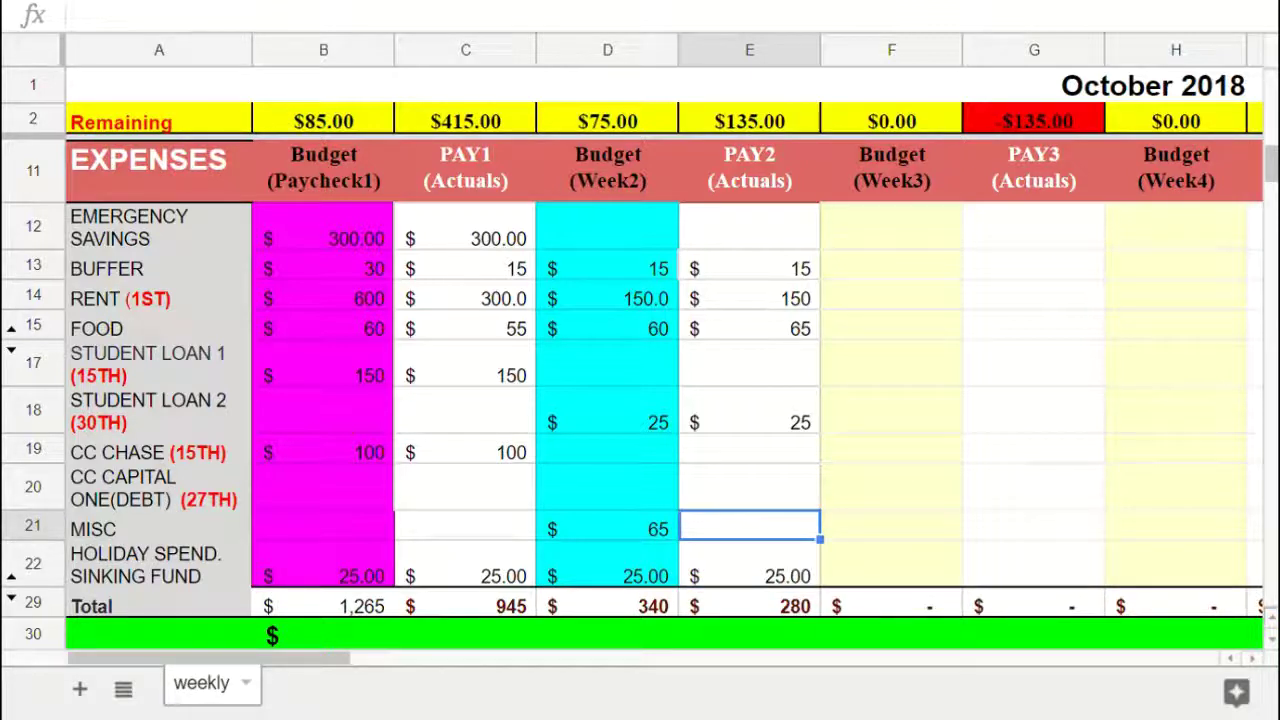
{"action": "type", "text": "3"}
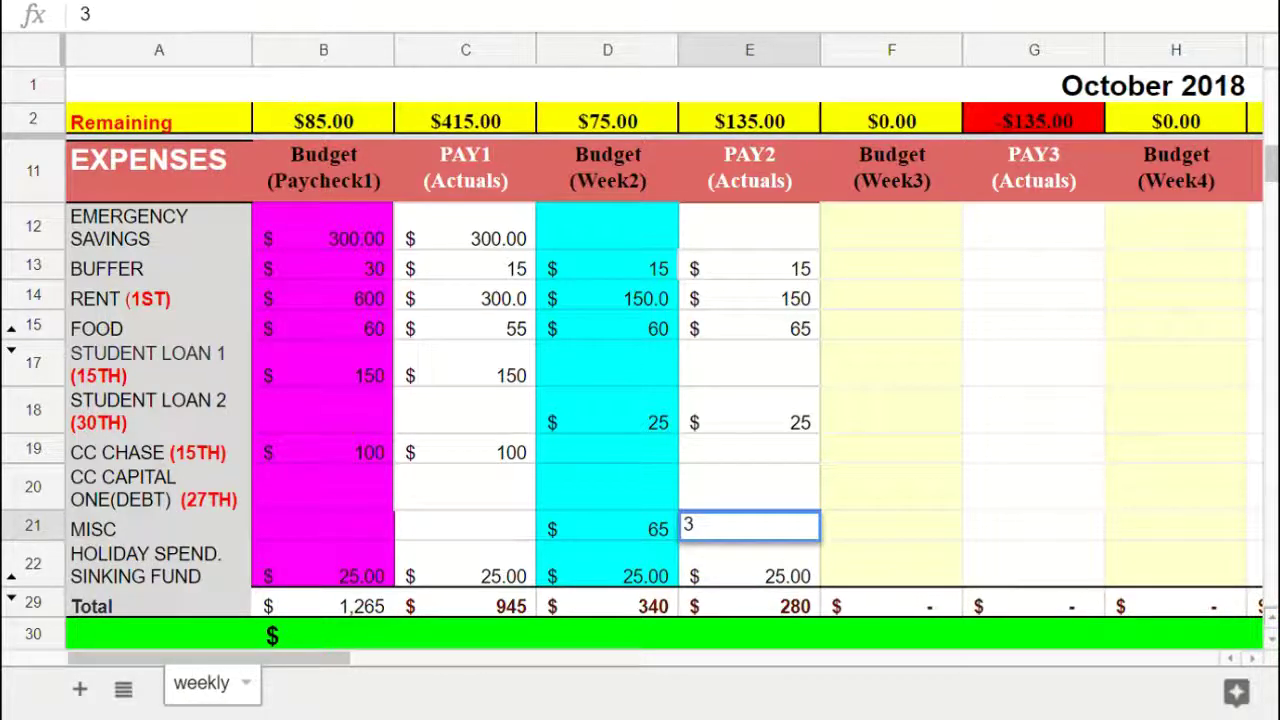
{"action": "type", "text": "5"}
{"action": "key", "text": "Return"}
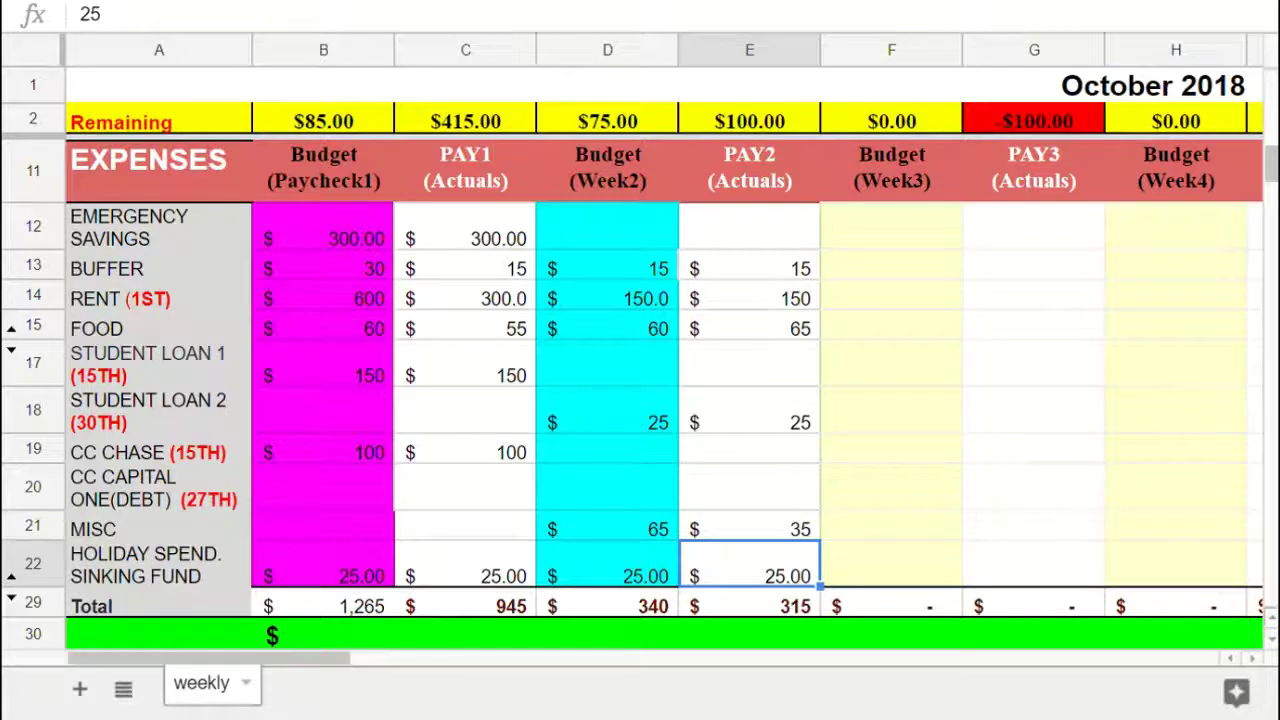
- Check the PAY2 remaining amount and change the PAY3 income header to PAY10/19/18 (Actuals)
{"action": "scroll", "coordinate": [749, 394], "scroll_direction": "up", "scroll_amount": 3}
{"action": "left_click", "coordinate": [749, 121]}
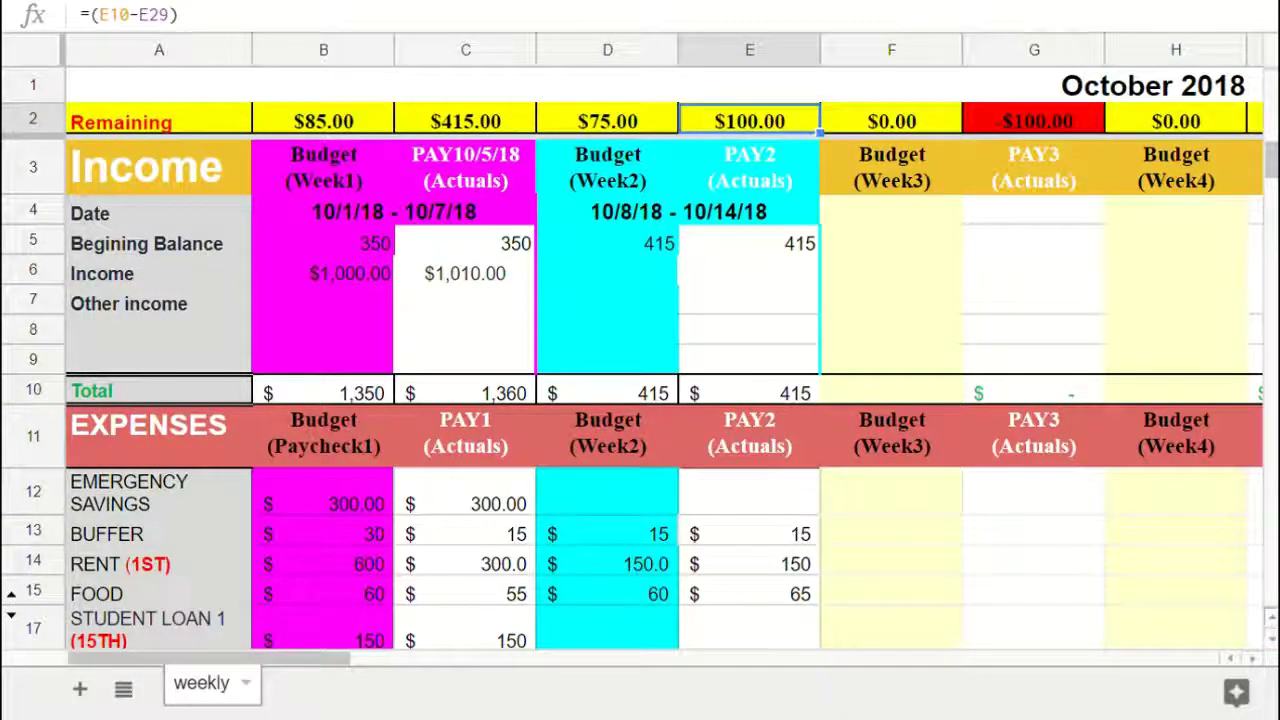
{"action": "left_click", "coordinate": [891, 240]}
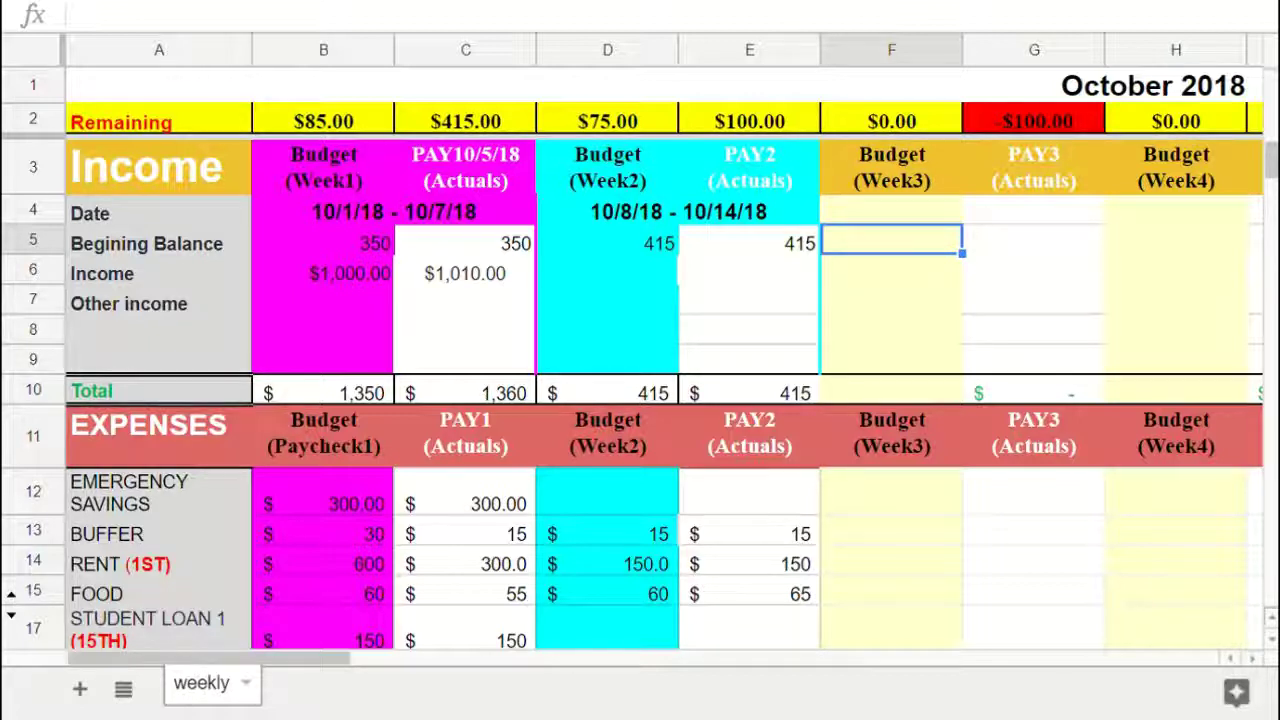
{"action": "double_click", "coordinate": [1034, 167]}
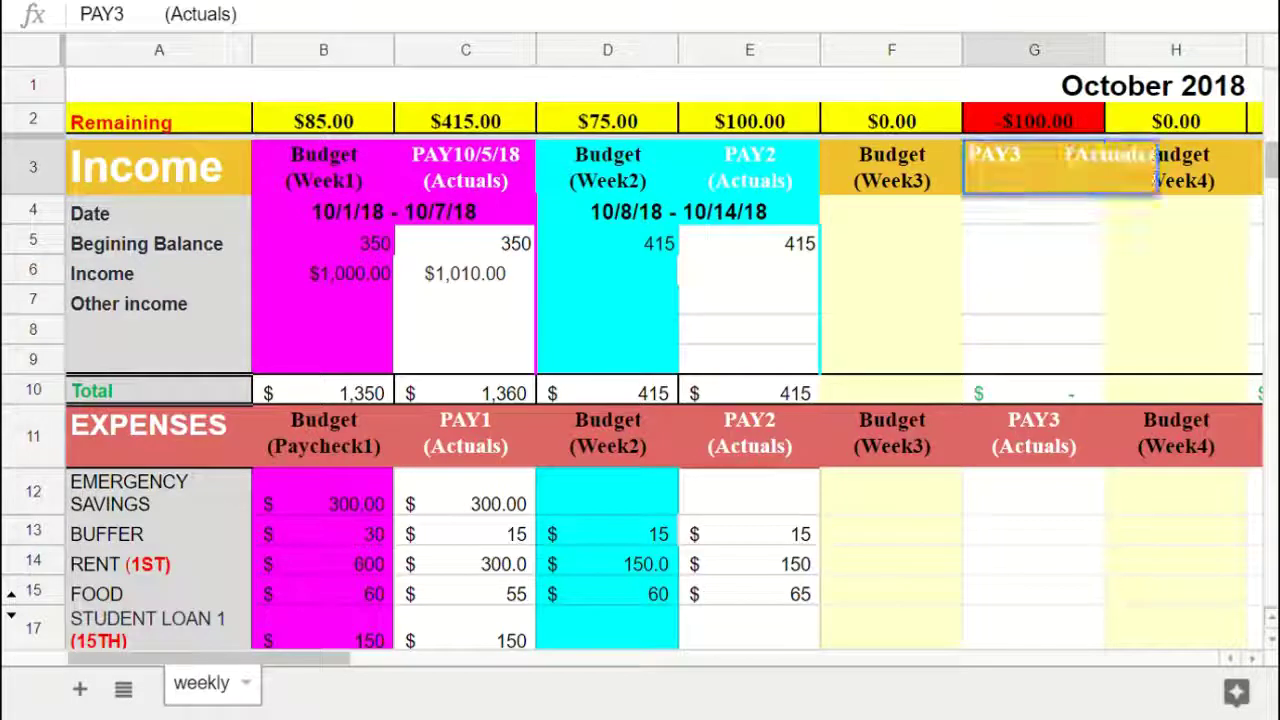
{"action": "type", "text": "10/1"}
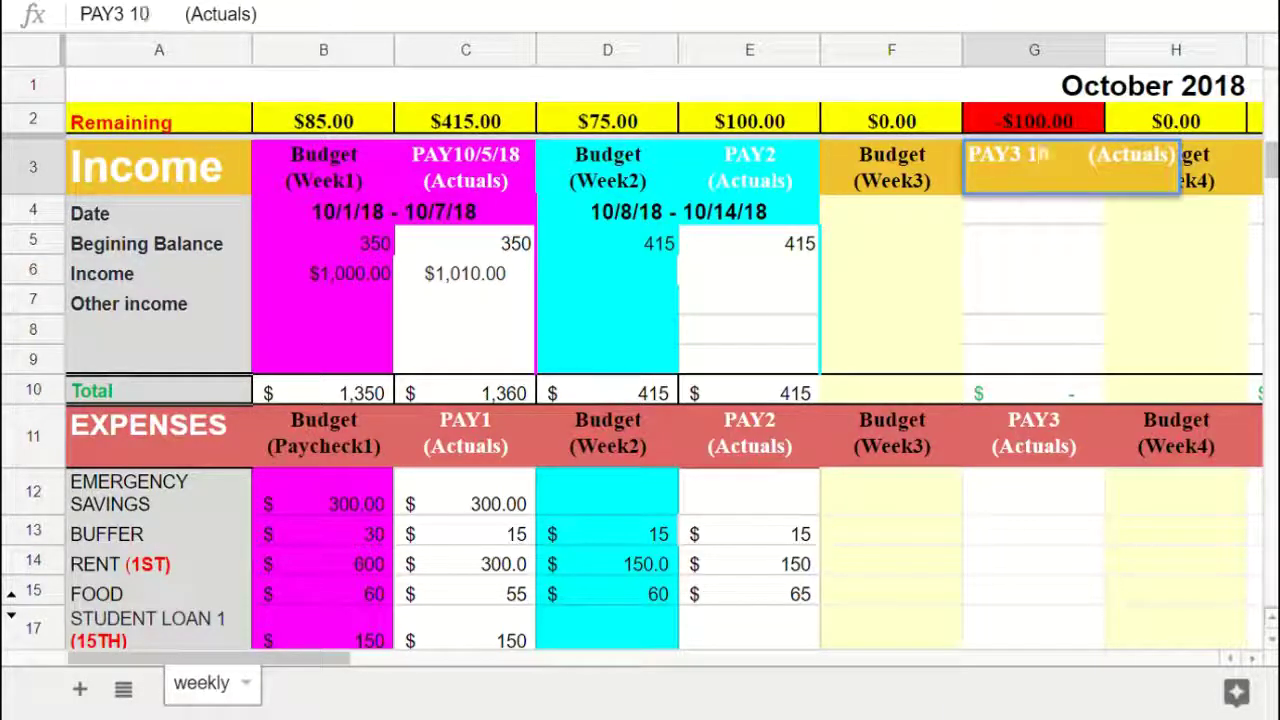
{"action": "type", "text": "9/18"}
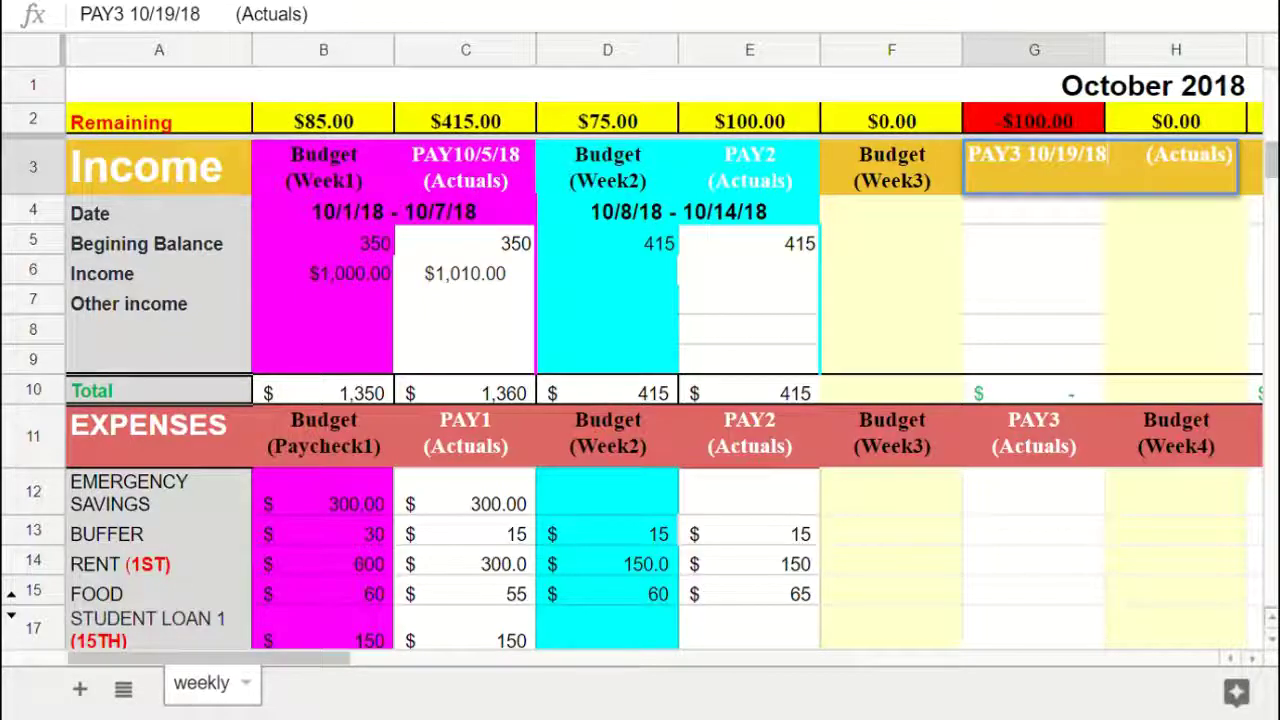
- Enter the date range 10/15/18 -10/29/18 in the Date row under the Week3 budget column
{"action": "type", "text": "1"}
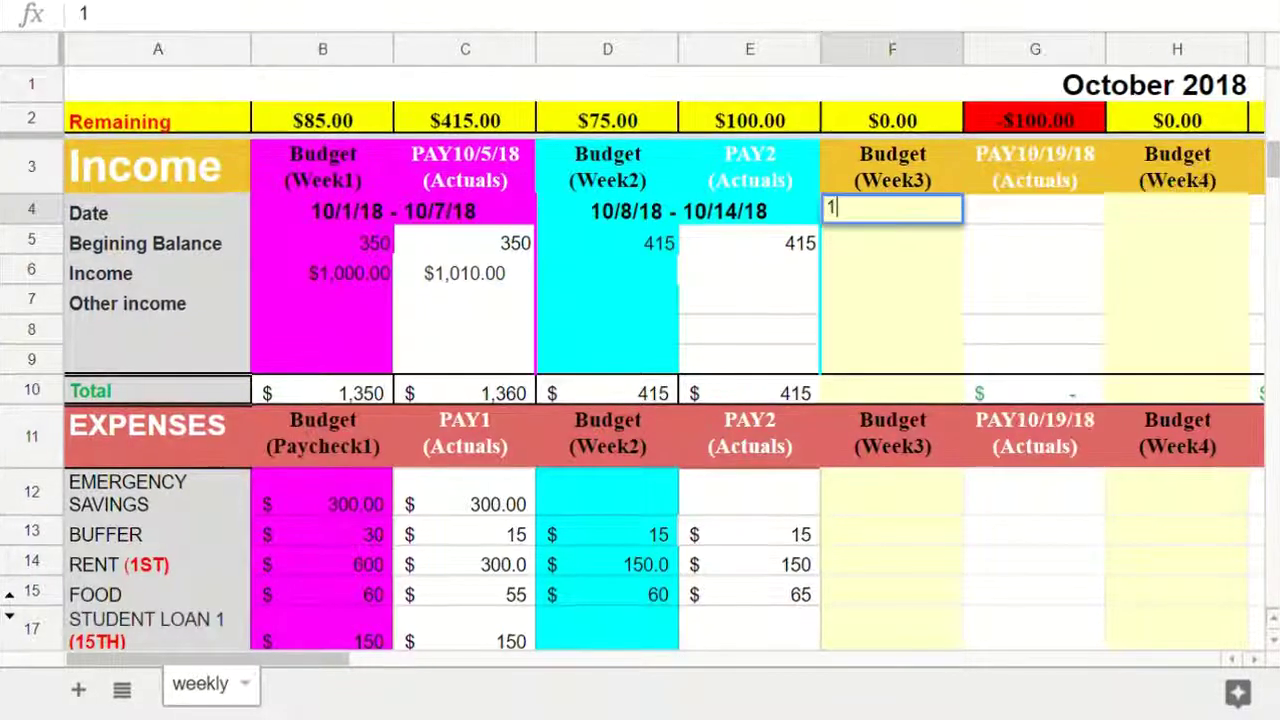
{"action": "type", "text": "0/14/"}
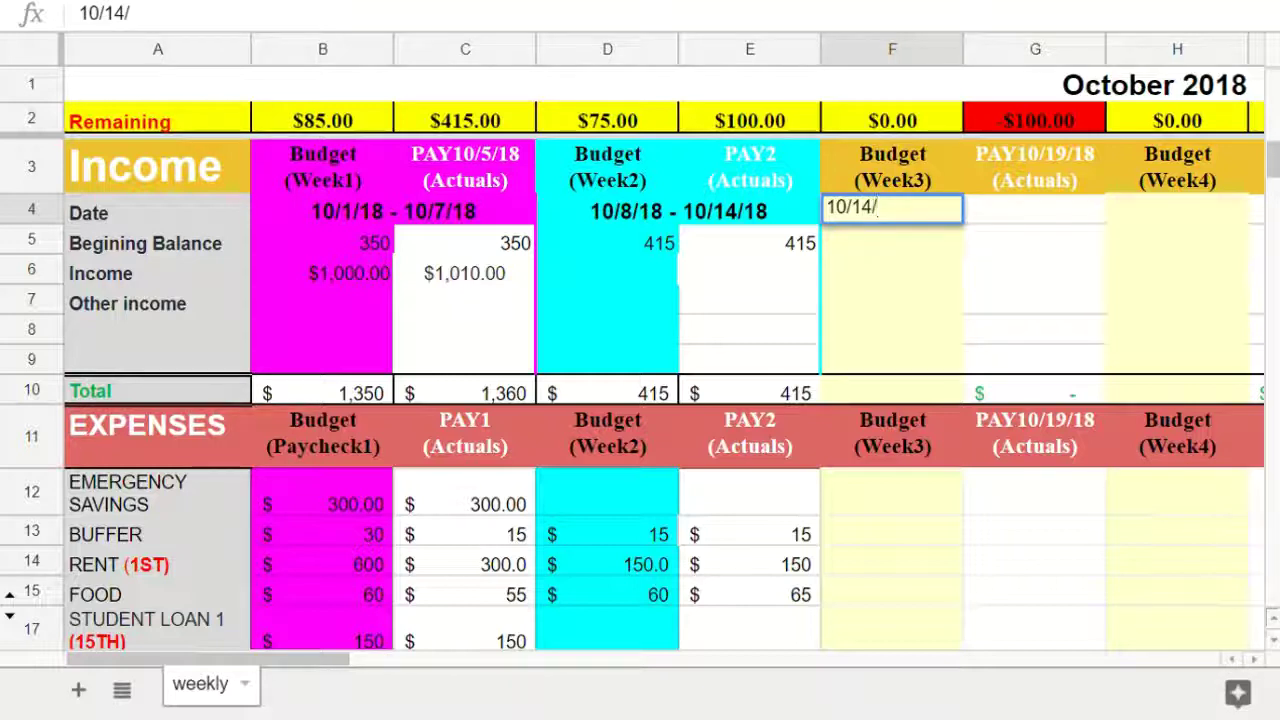
{"action": "type", "text": "18 -1"}
{"action": "left_click", "coordinate": [874, 208]}
{"action": "key", "text": "BackSpace"}
{"action": "type", "text": "5"}
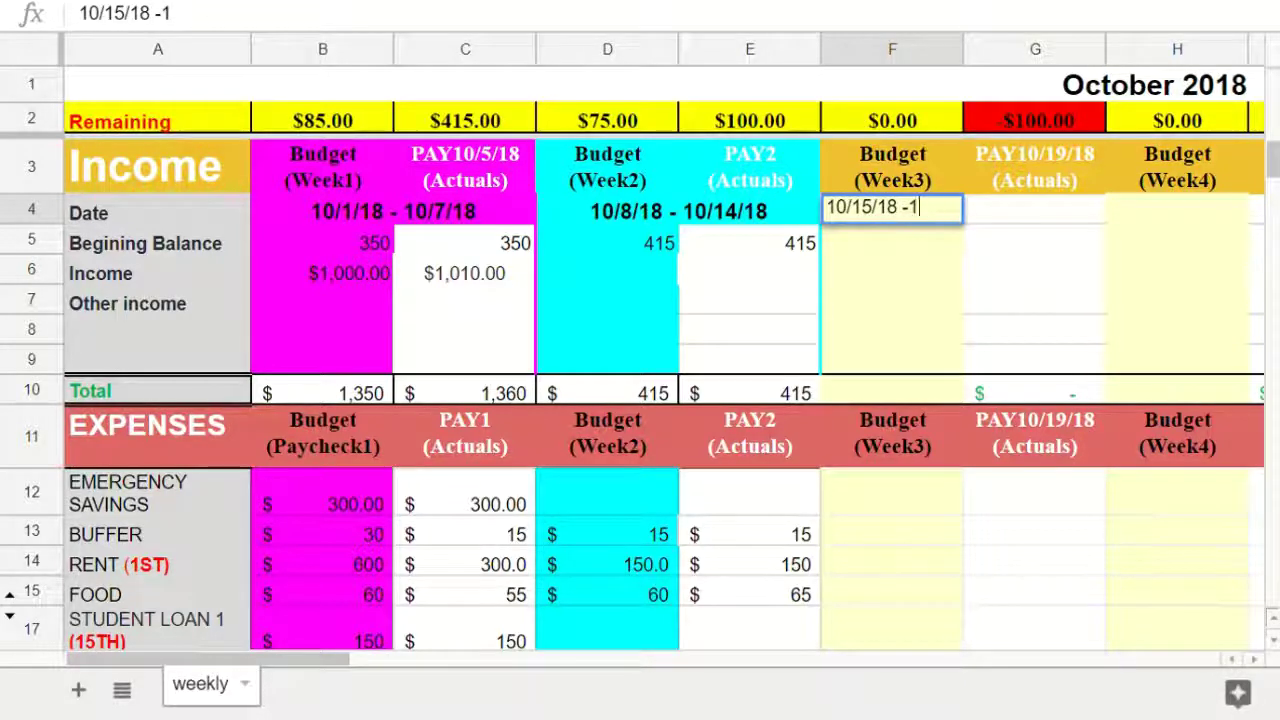
{"action": "type", "text": "0/"}
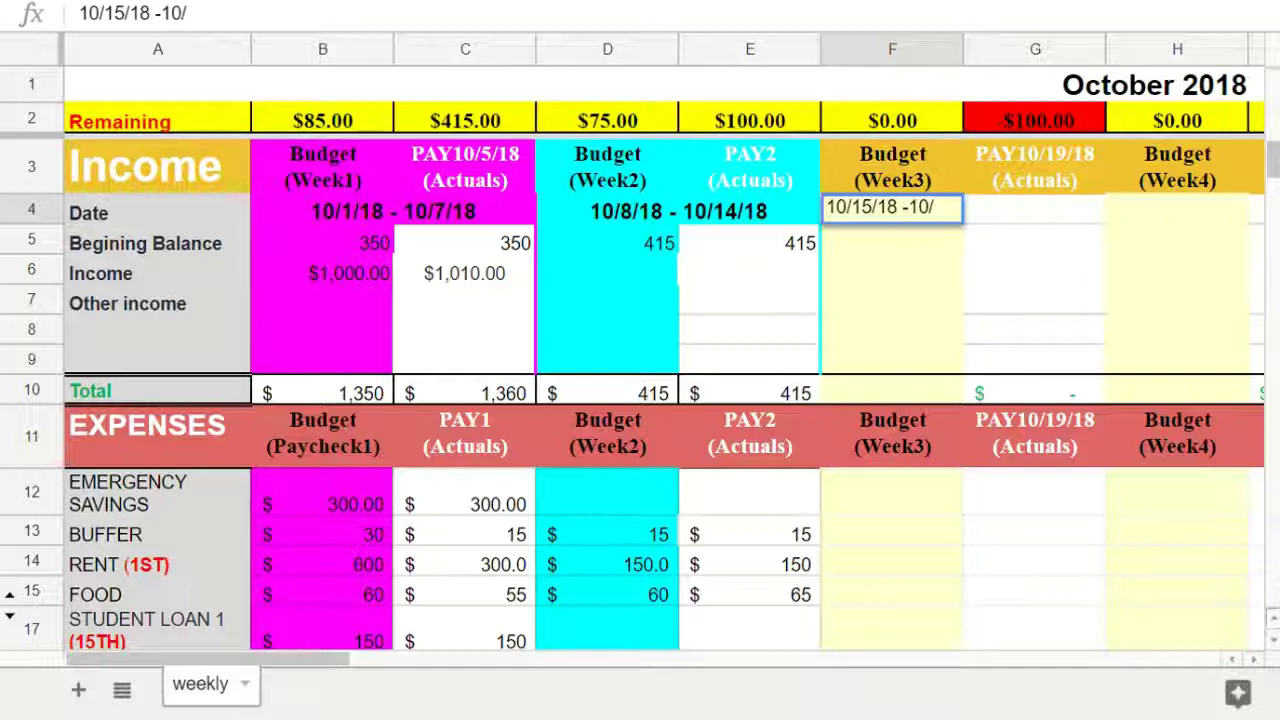
{"action": "type", "text": "1"}
{"action": "key", "text": "BackSpace"}
{"action": "type", "text": "20"}
{"action": "key", "text": "BackSpace"}
{"action": "type", "text": "9."}
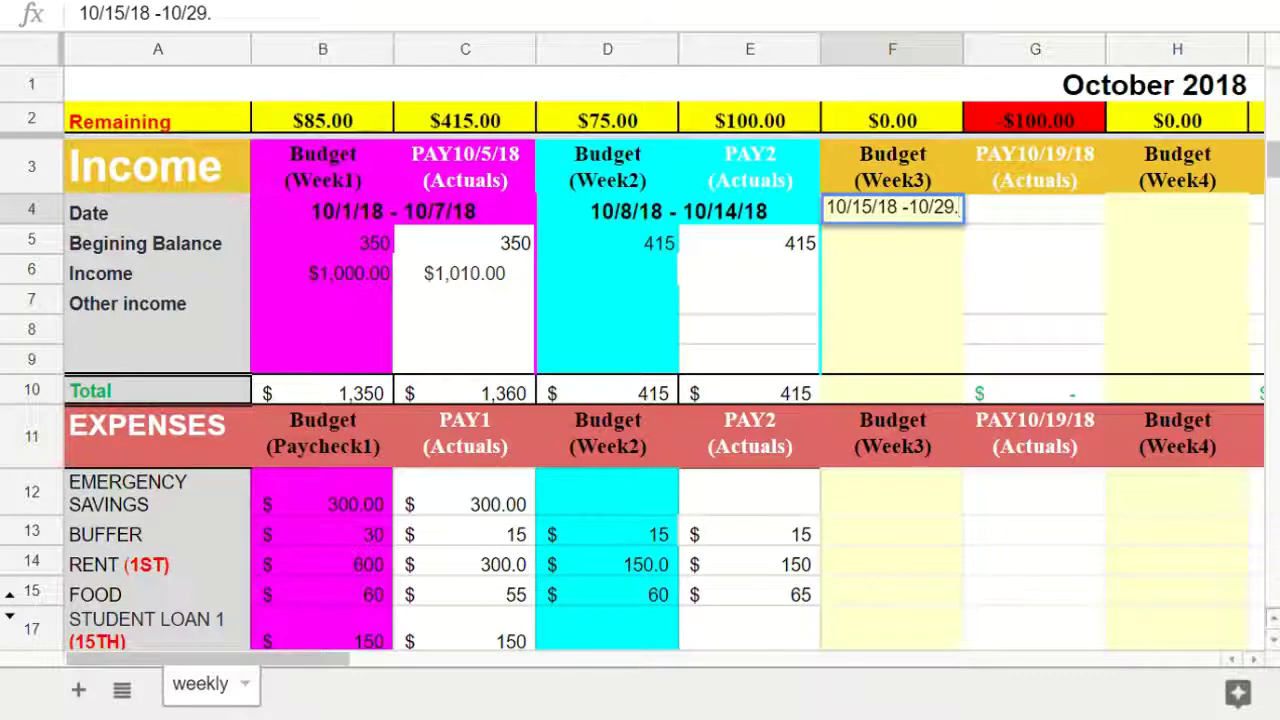
{"action": "key", "text": "BackSpace"}
{"action": "type", "text": "/18"}
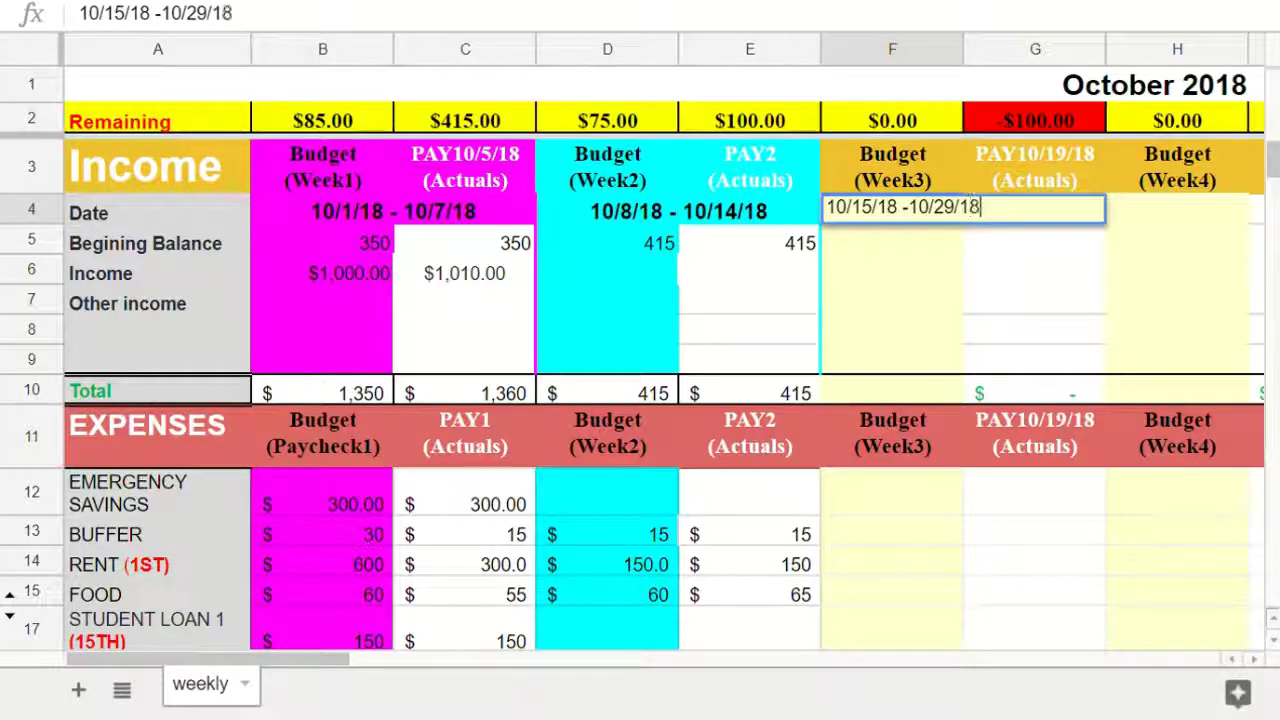
{"action": "key", "text": "Return"}
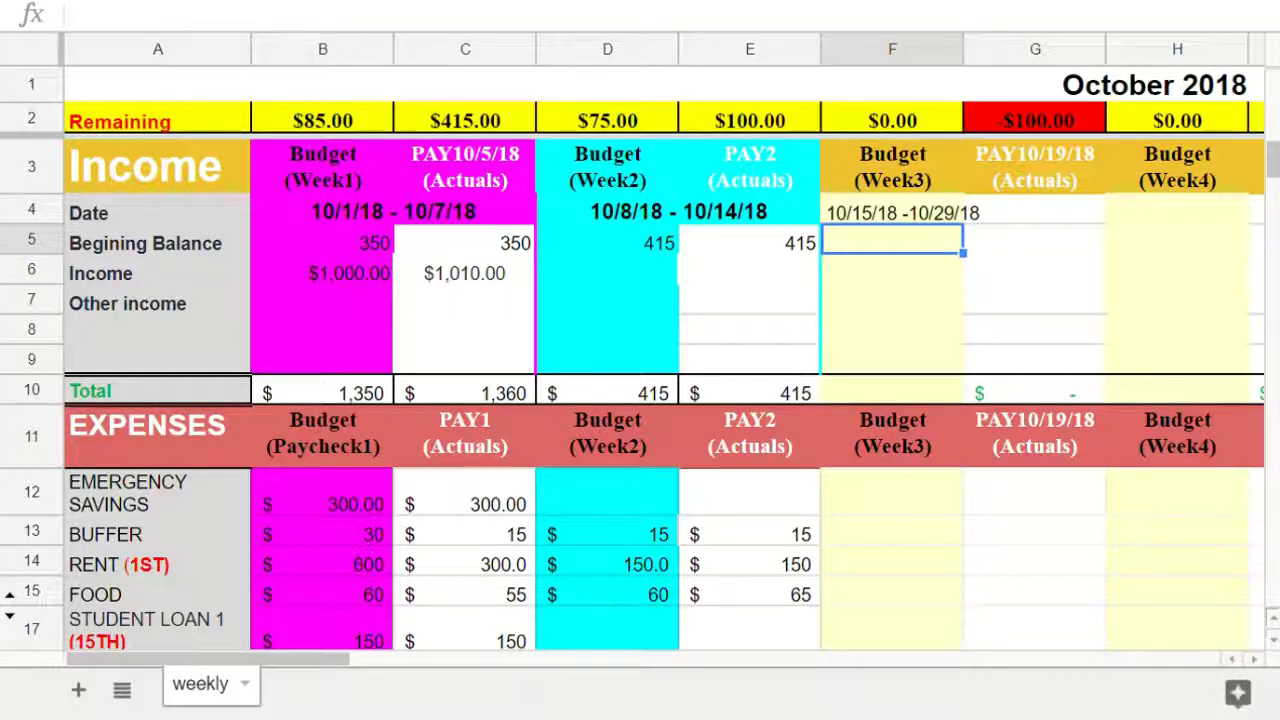
- Change the end date of the Week3 date range to 10/31/18 and select its cell with the neighbouring one
{"action": "left_click", "coordinate": [1177, 168]}
{"action": "left_click", "coordinate": [1177, 210]}
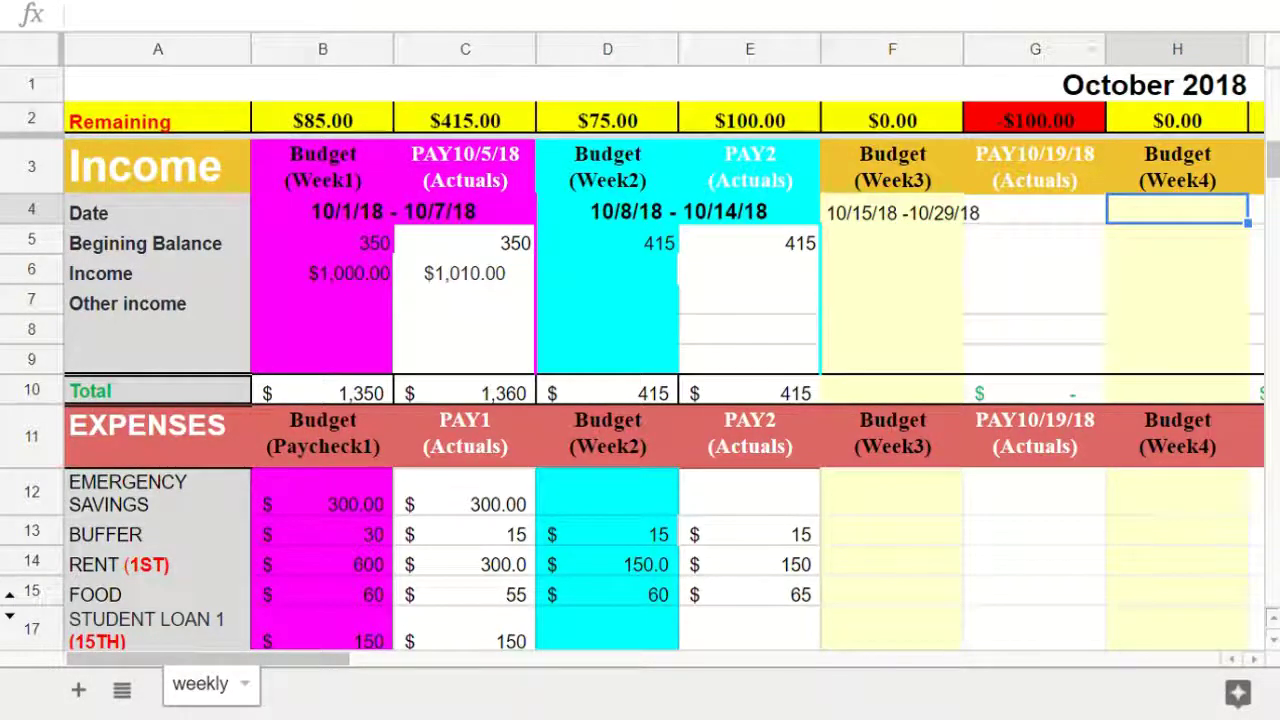
{"action": "double_click", "coordinate": [925, 212]}
{"action": "left_click", "coordinate": [947, 208]}
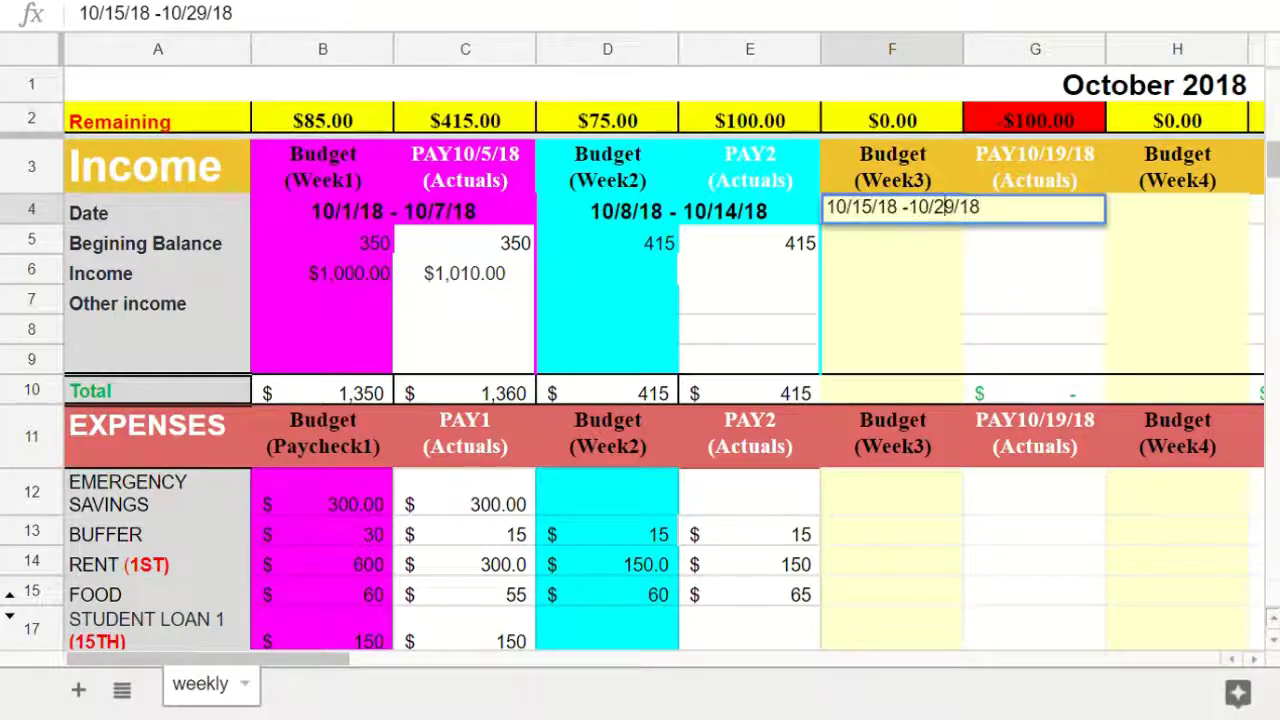
{"action": "double_click", "coordinate": [943, 207]}
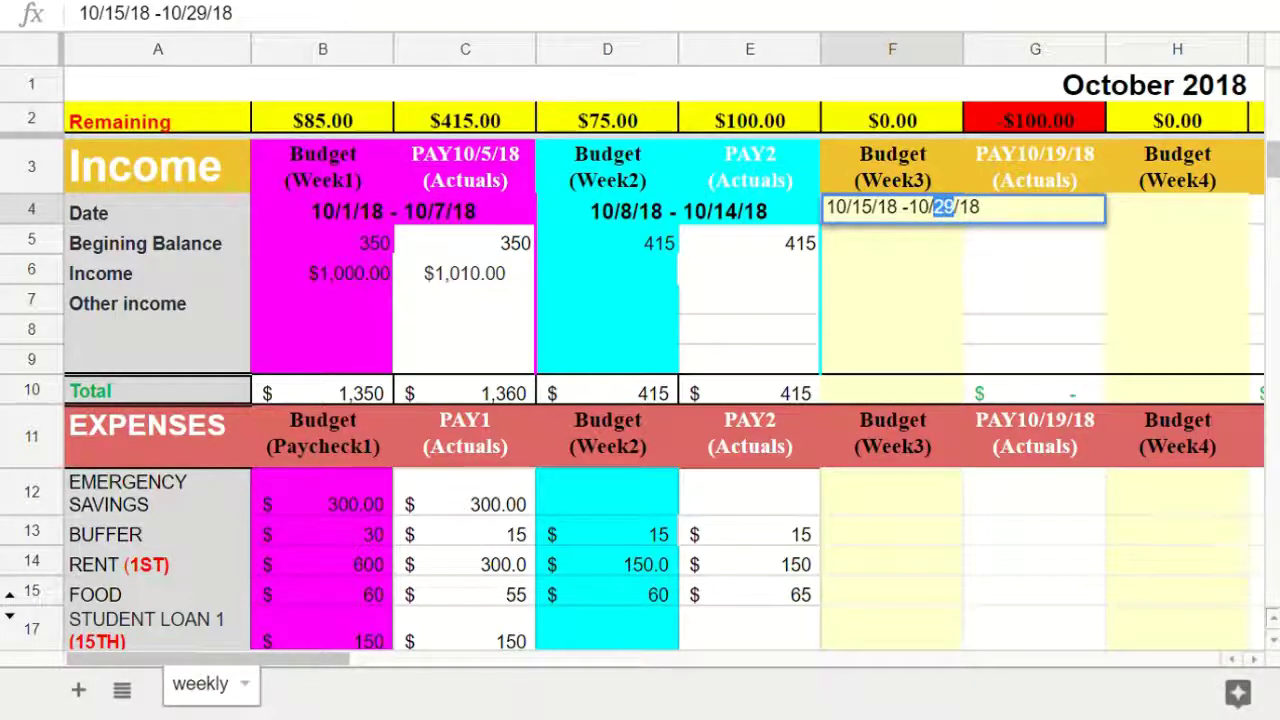
{"action": "type", "text": "31"}
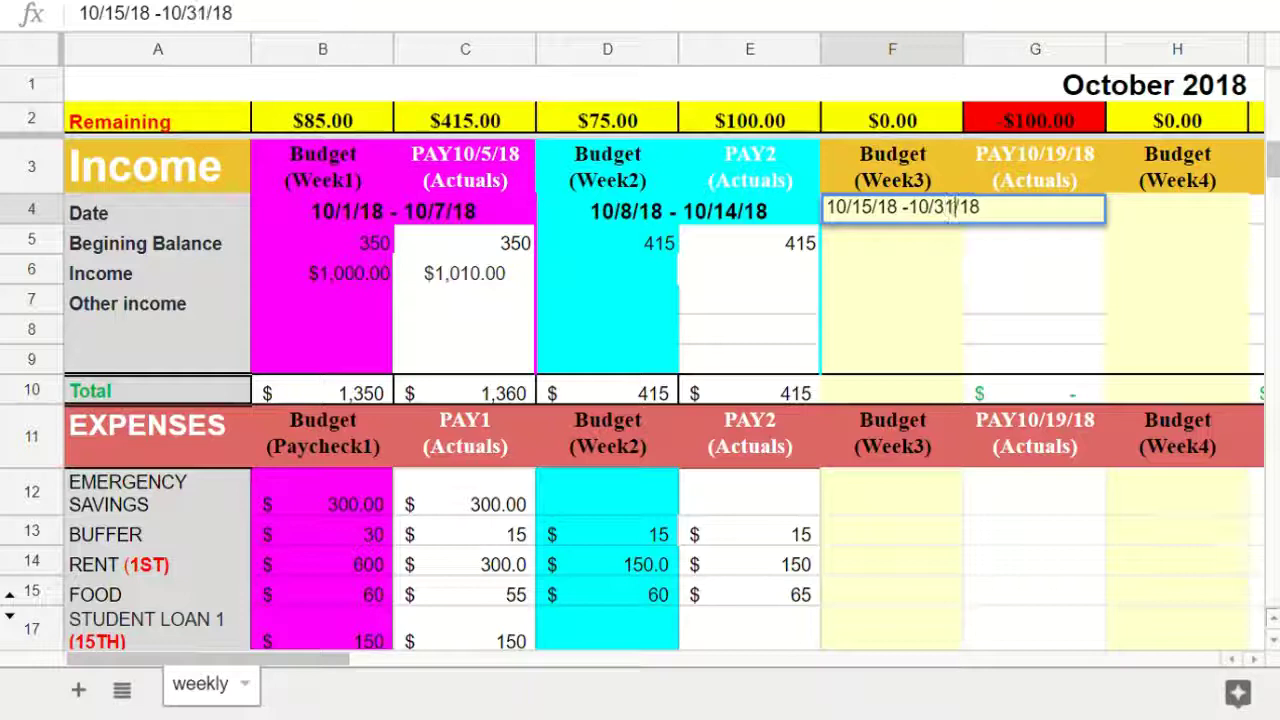
{"action": "key", "text": "Return"}
{"action": "left_click_drag", "start_coordinate": [956, 207], "coordinate": [968, 212]}
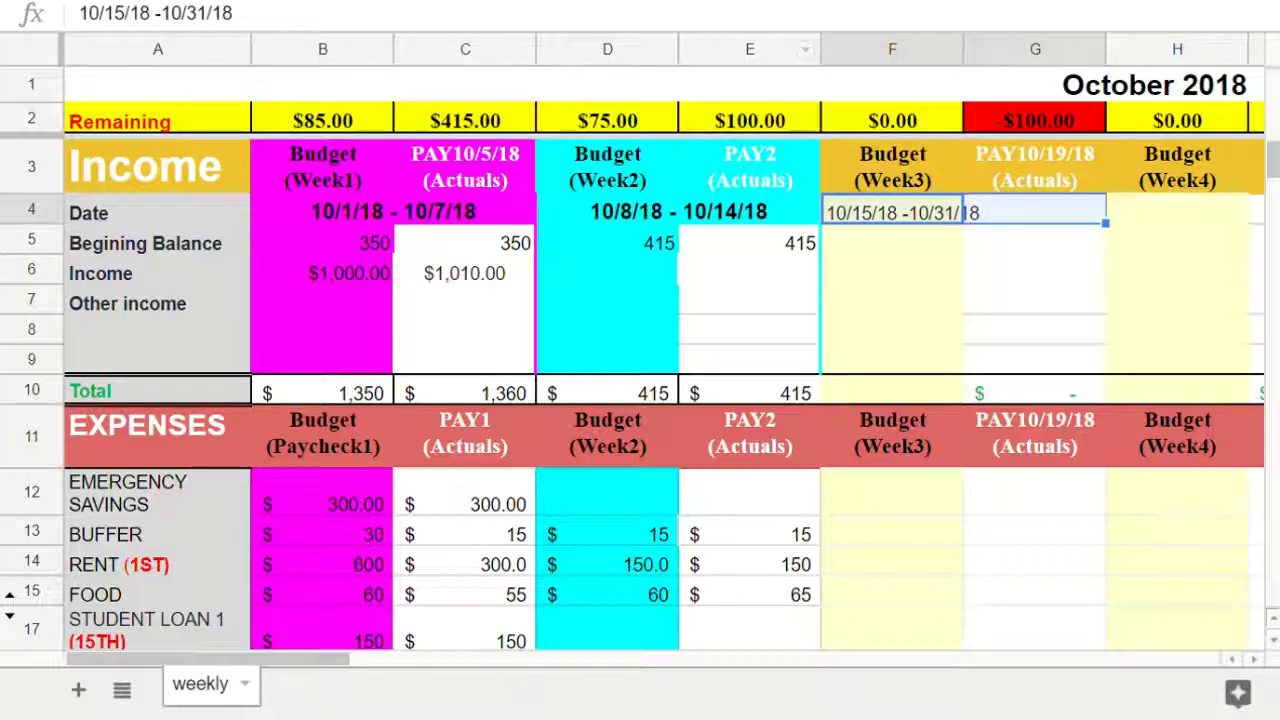
- Set the Week3 budget's beginning balance to the PAY2 remaining amount with the formula =E2
{"action": "left_click", "coordinate": [892, 269]}
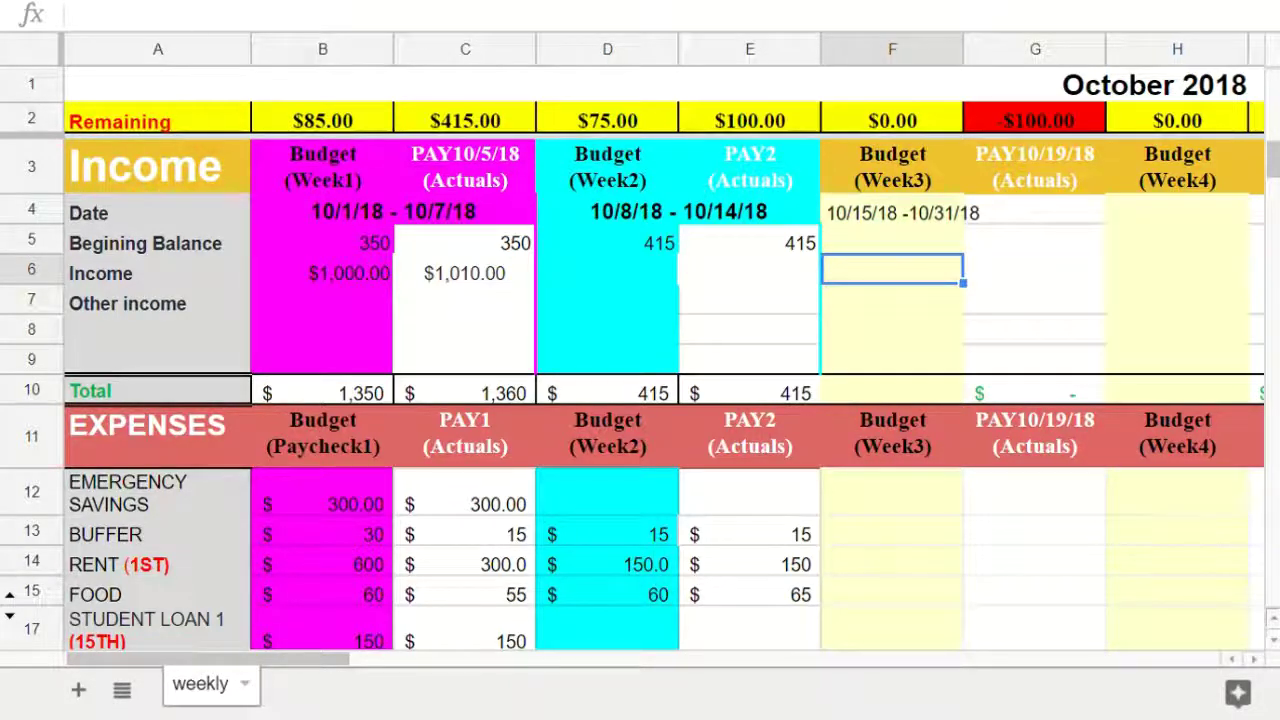
{"action": "left_click", "coordinate": [892, 240]}
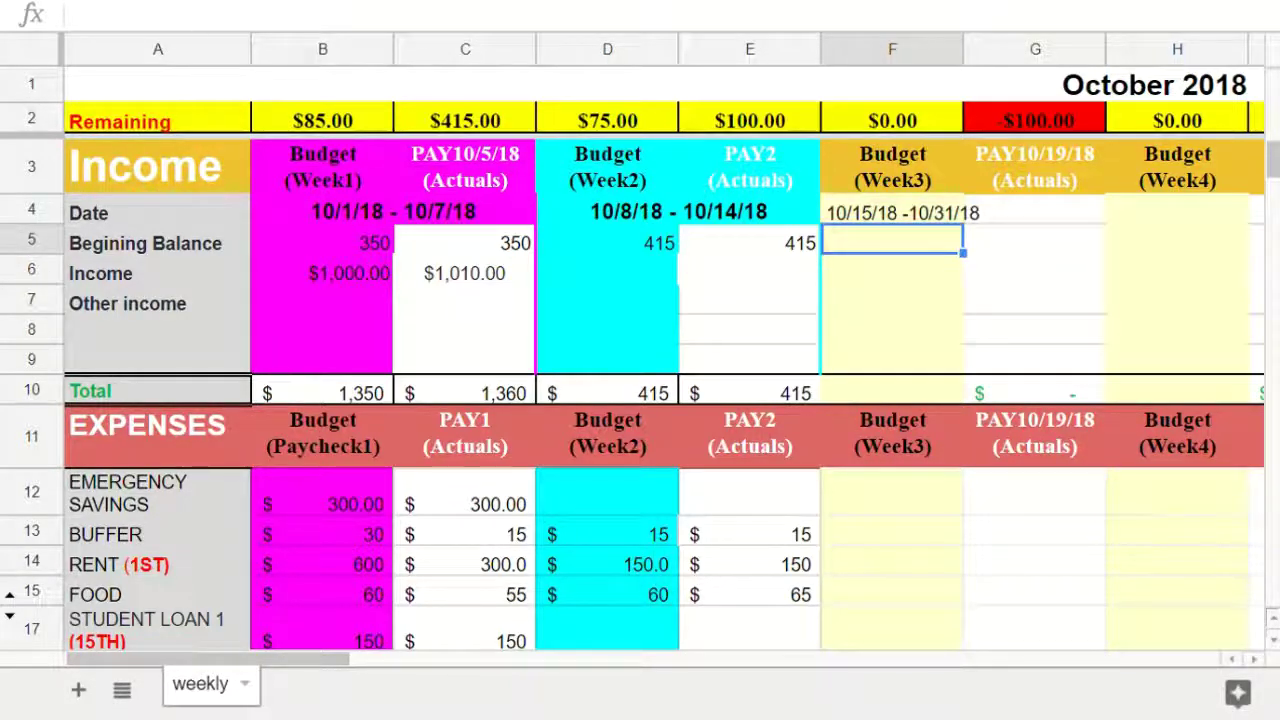
{"action": "type", "text": "="}
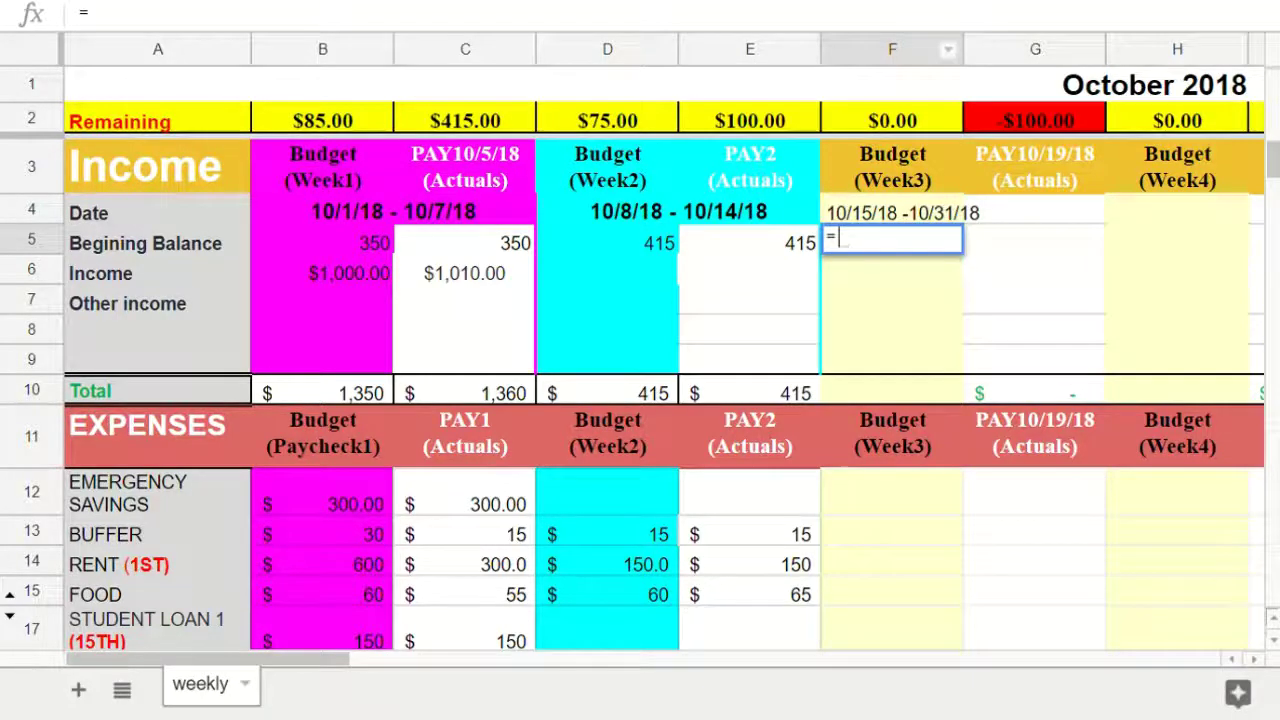
{"action": "left_click", "coordinate": [750, 120]}
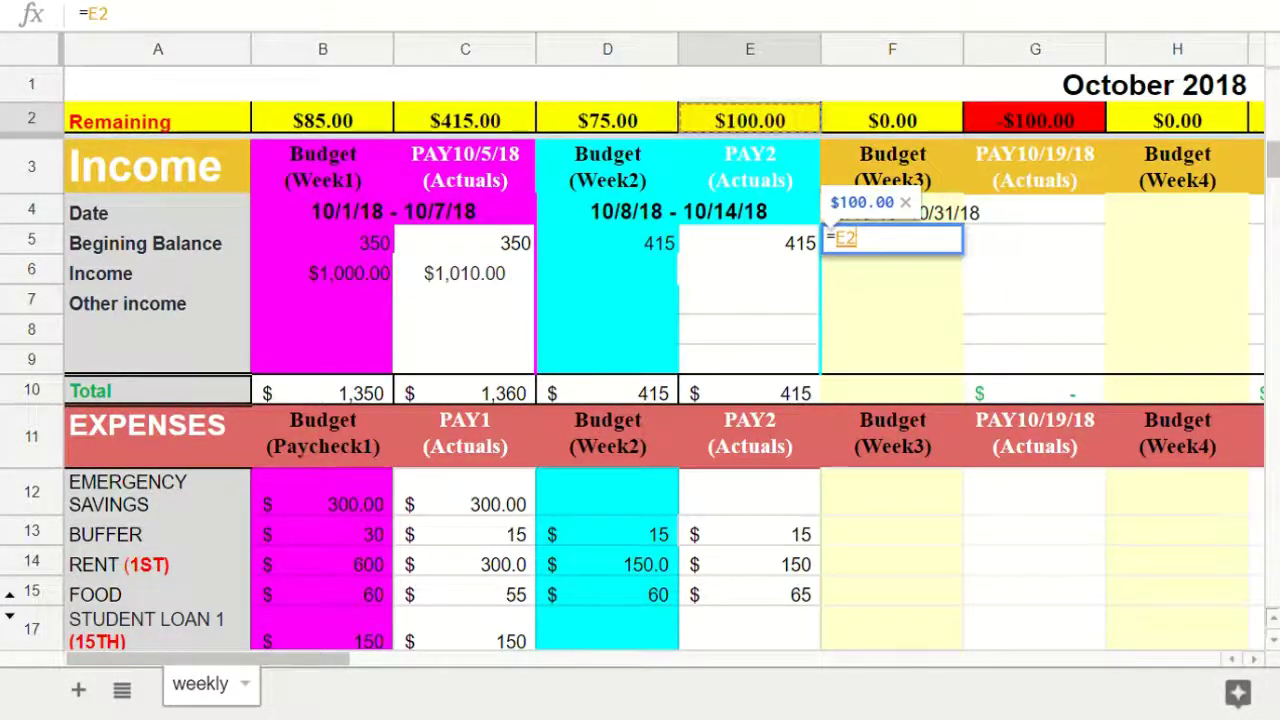
{"action": "key", "text": "Return"}
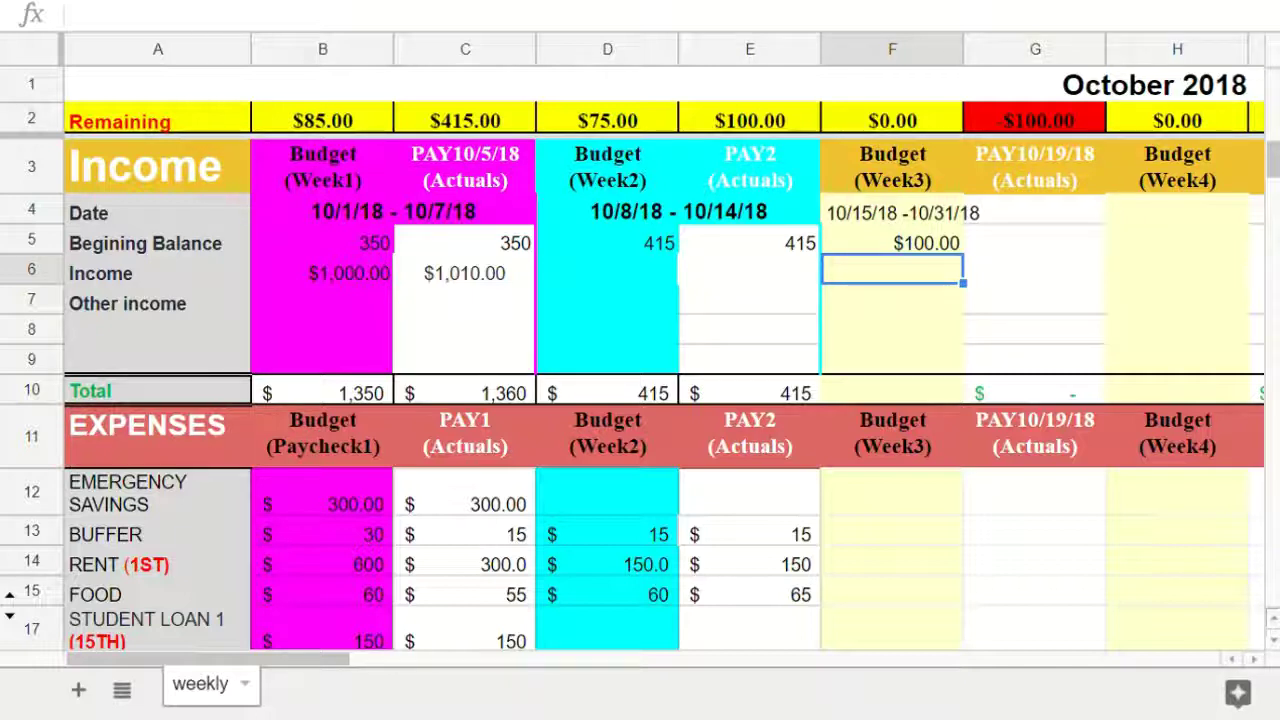
- Enter 1005 as the budgeted income for Week3
{"action": "type", "text": "1"}
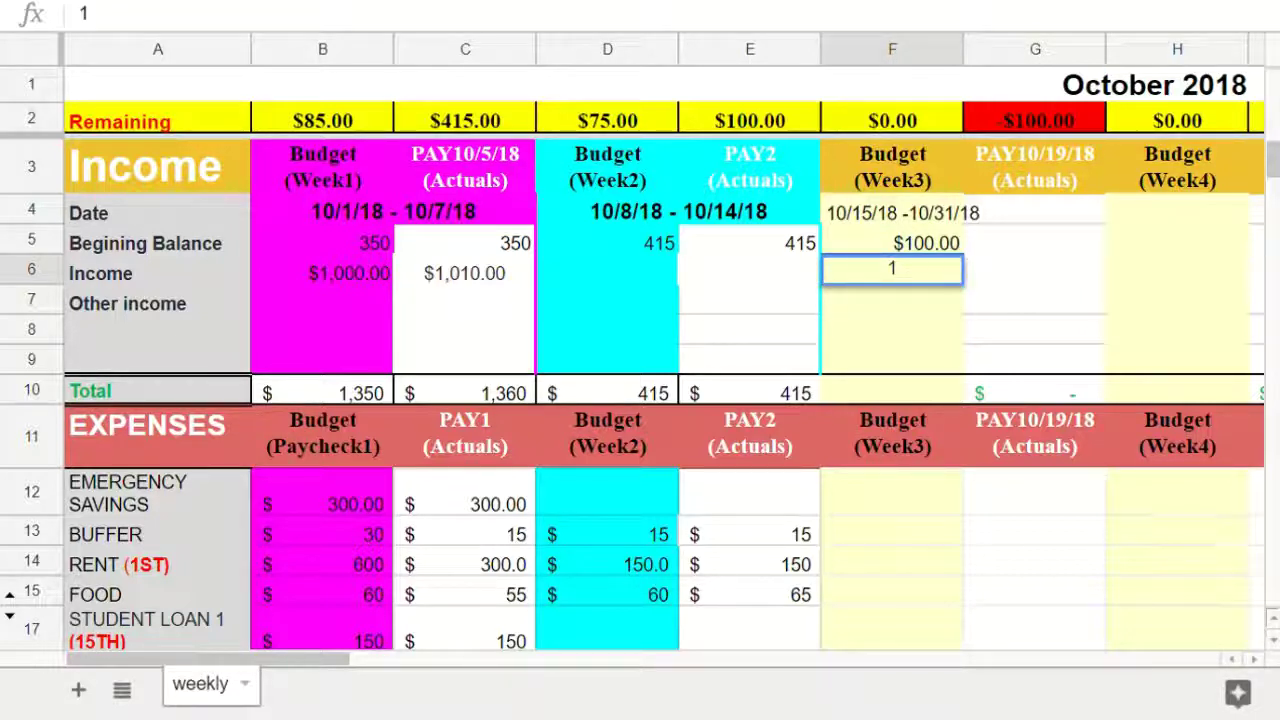
{"action": "type", "text": "00"}
{"action": "key", "text": "BackSpace"}
{"action": "type", "text": "1"}
{"action": "key", "text": "BackSpace"}
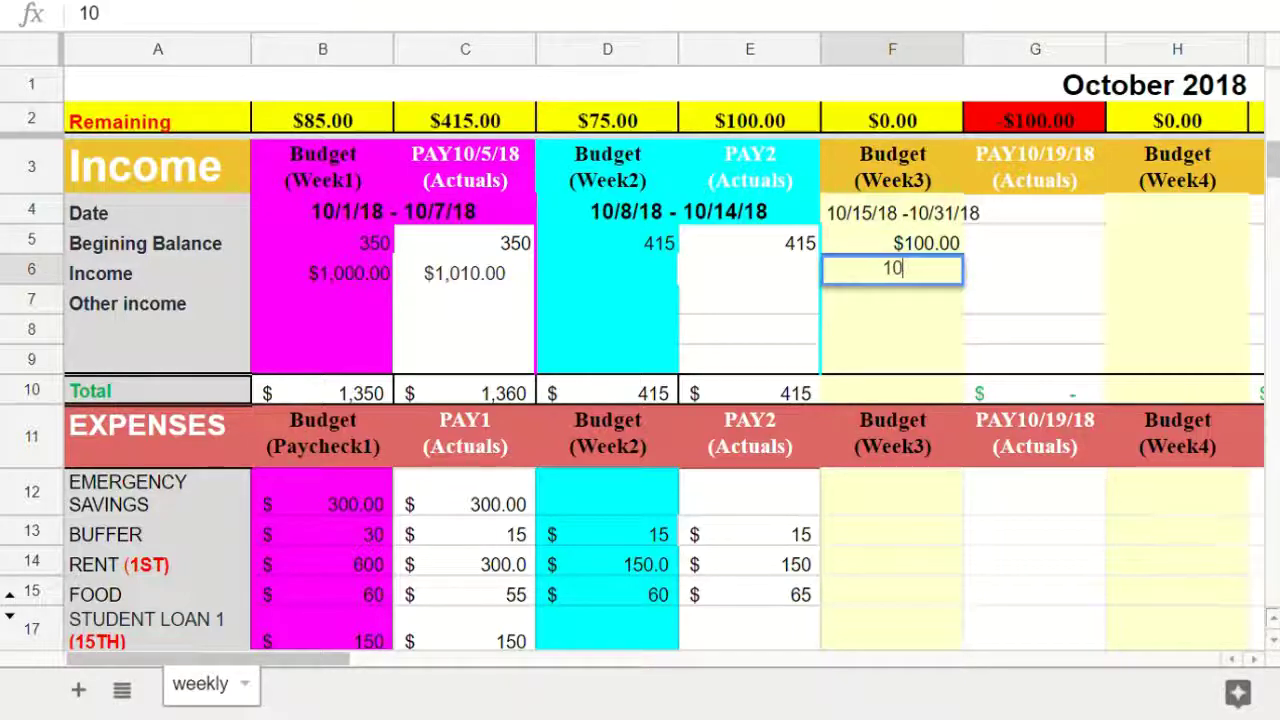
{"action": "type", "text": "00"}
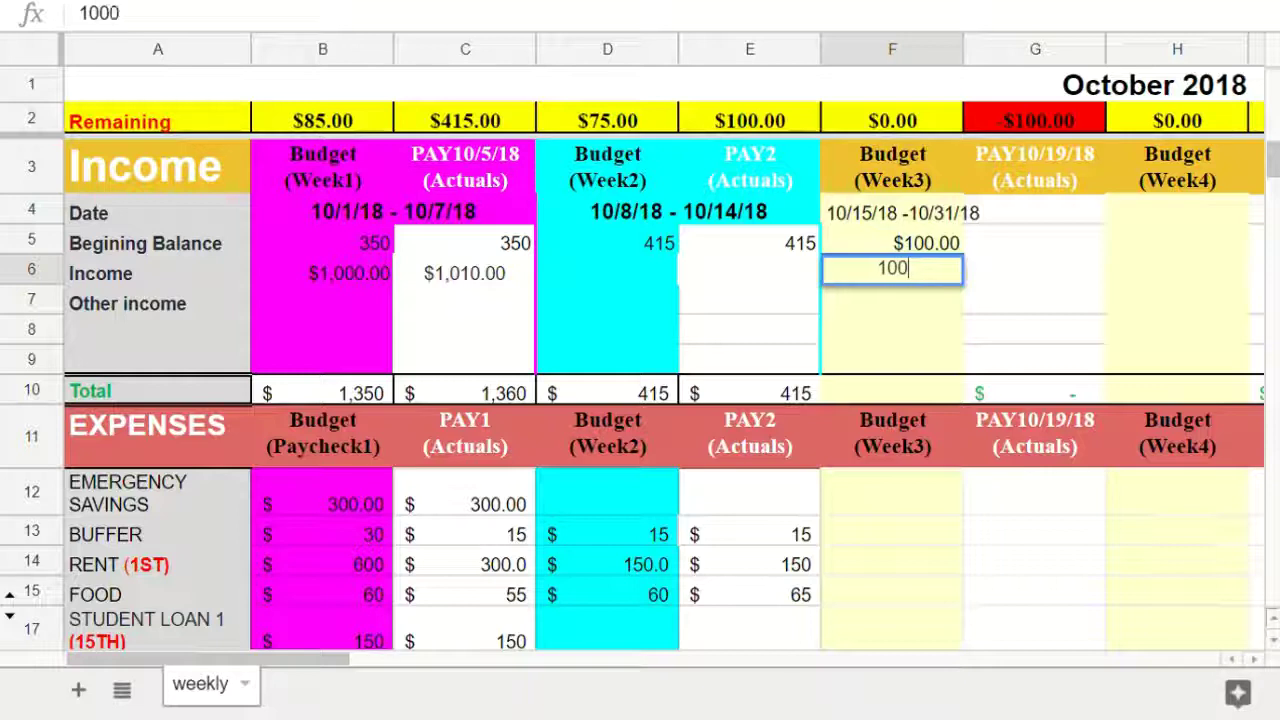
{"action": "key", "text": "BackSpace"}
{"action": "type", "text": "5"}
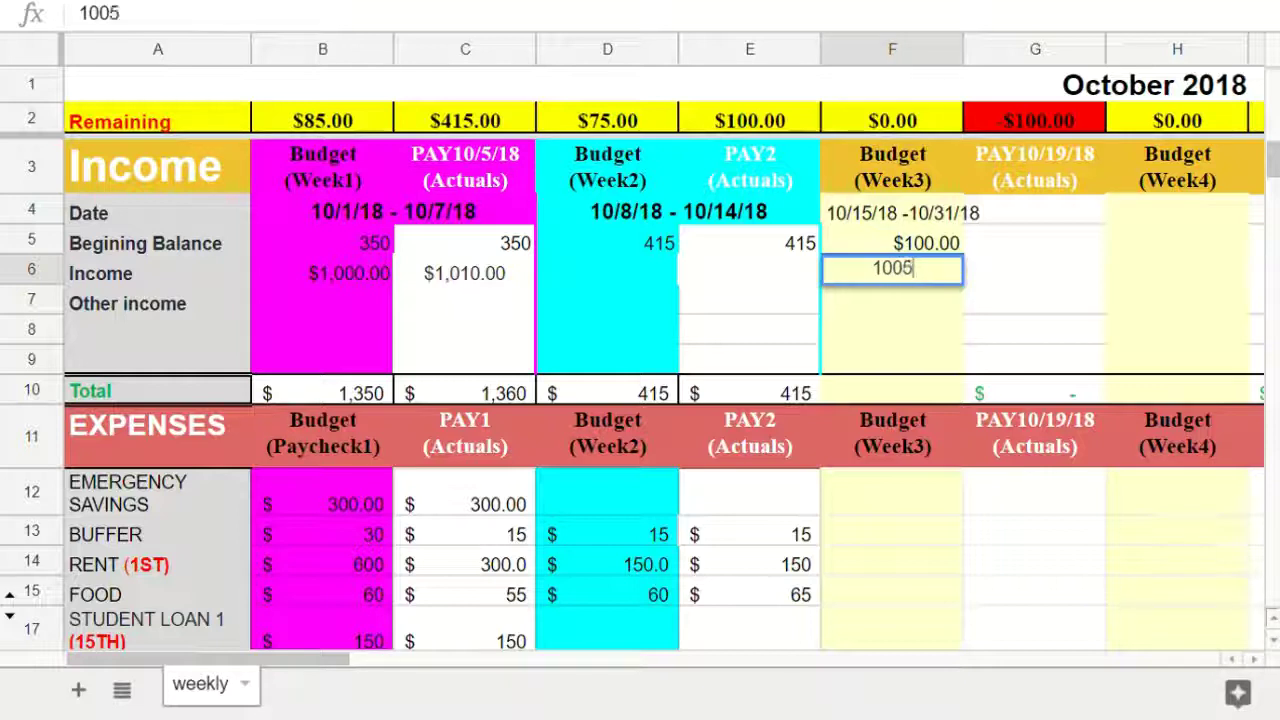
{"action": "key", "text": "Return"}
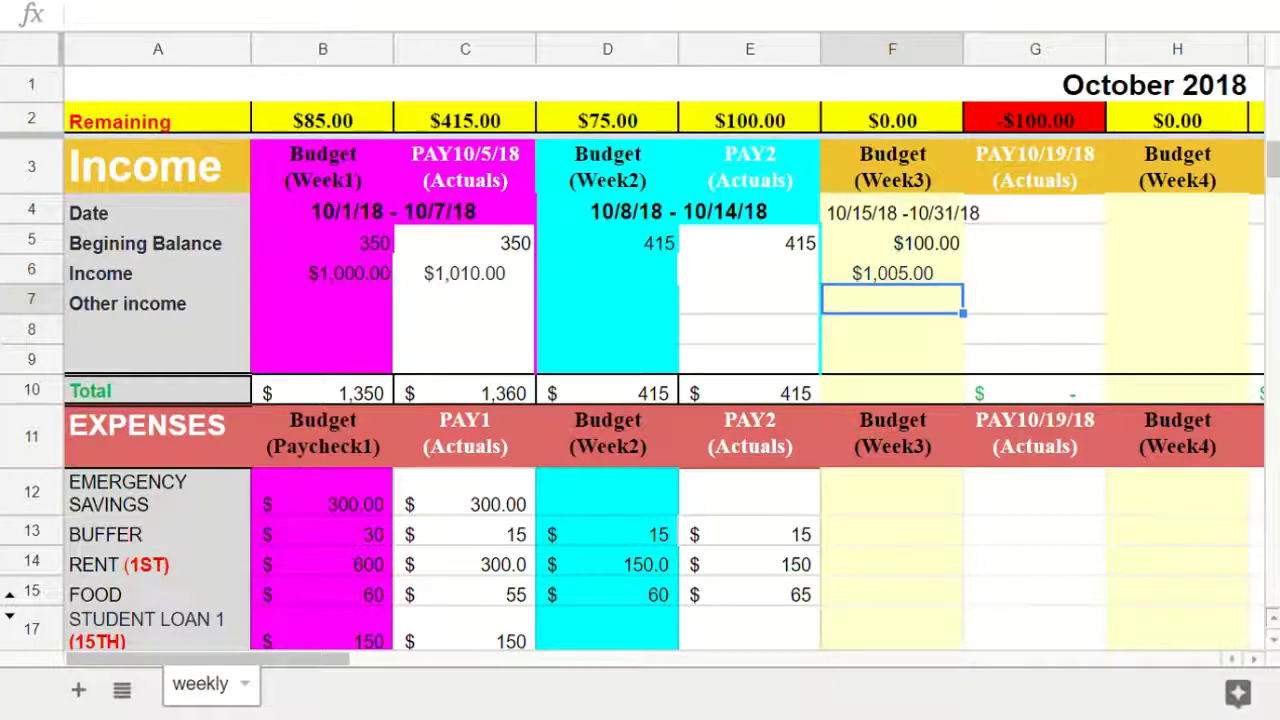
- Copy the PAY2 income total formula into the total cells of the Week3 budget, PAY10/19/18 and Week4 budget columns
{"action": "left_click", "coordinate": [750, 391]}
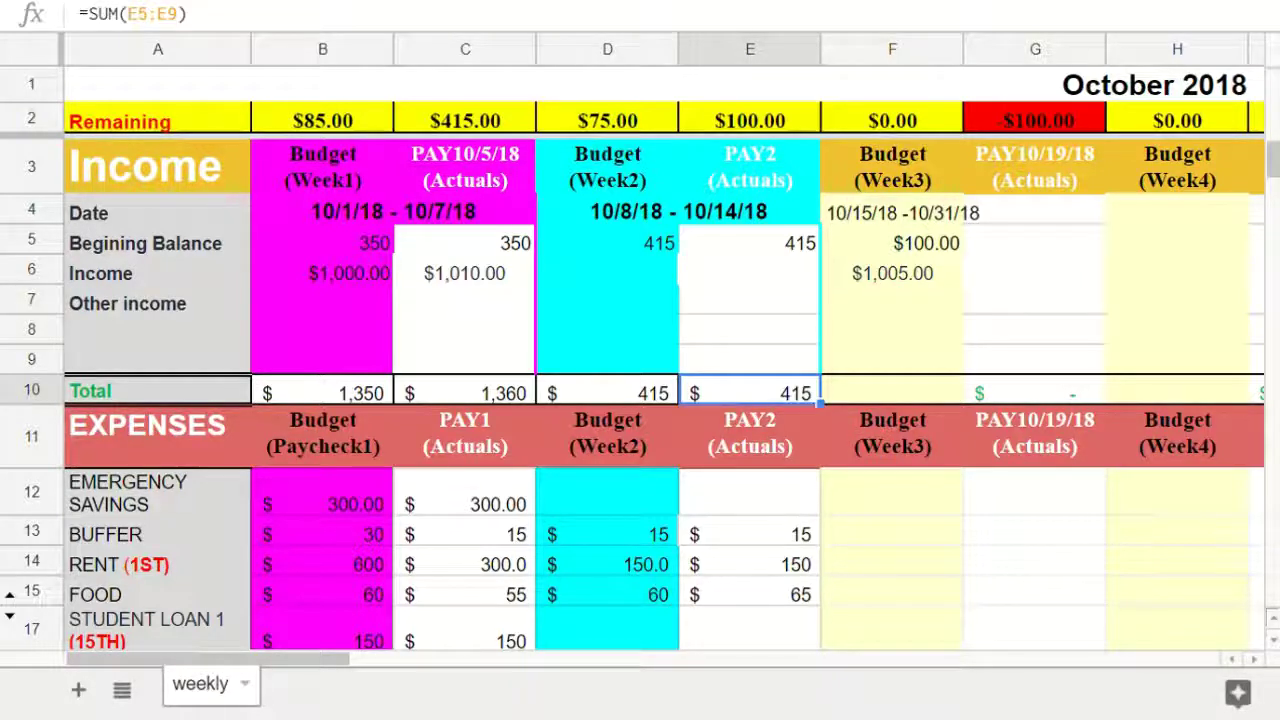
{"action": "key", "text": "ctrl+c"}
{"action": "key", "text": "Right"}
{"action": "key", "text": "shift+Right"}
{"action": "key", "text": "shift+Right"}
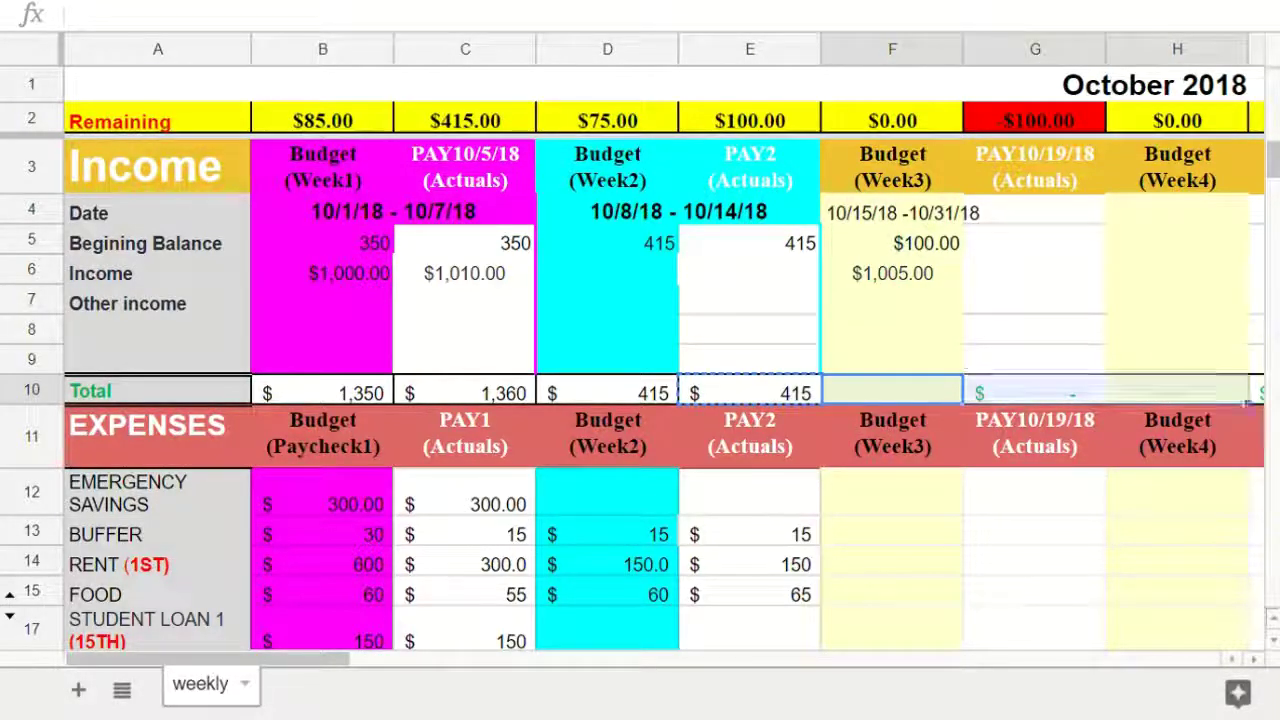
{"action": "key", "text": "ctrl+v"}
- Enter Week3 budgeted expenses of 300 for emergency savings and 30 for buffer
{"action": "key", "text": "Down"}
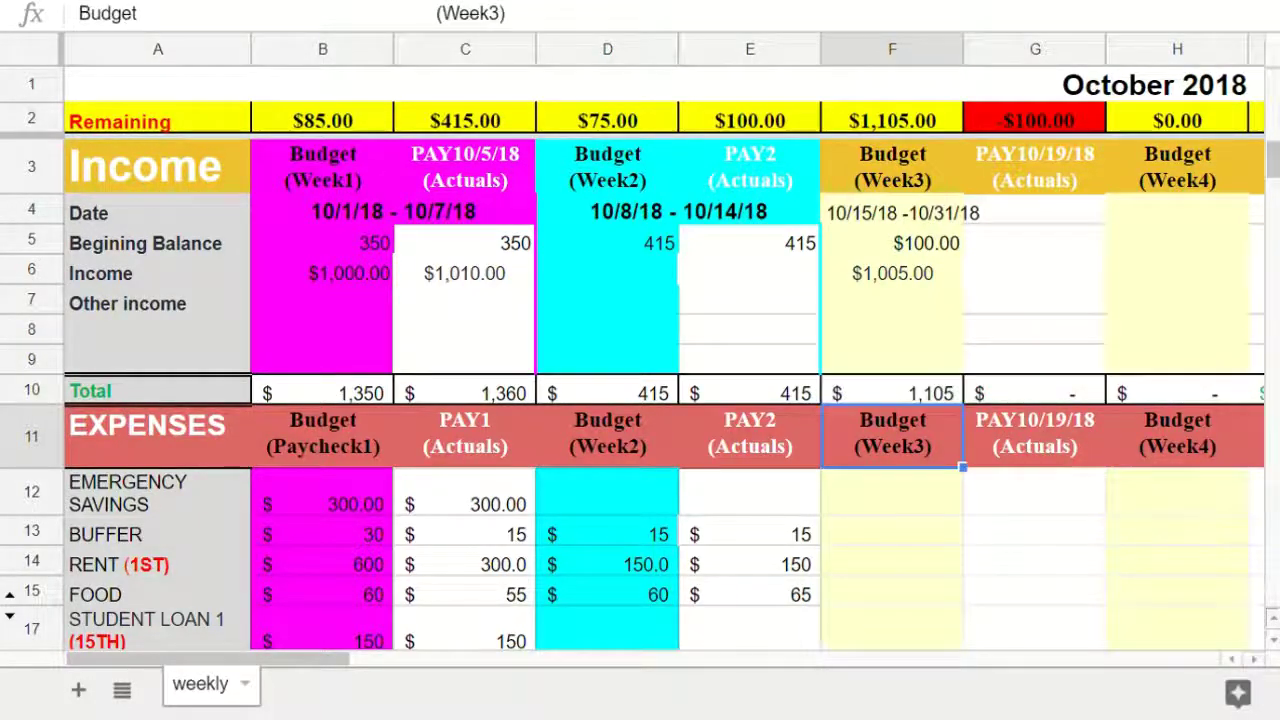
{"action": "key", "text": "Down"}
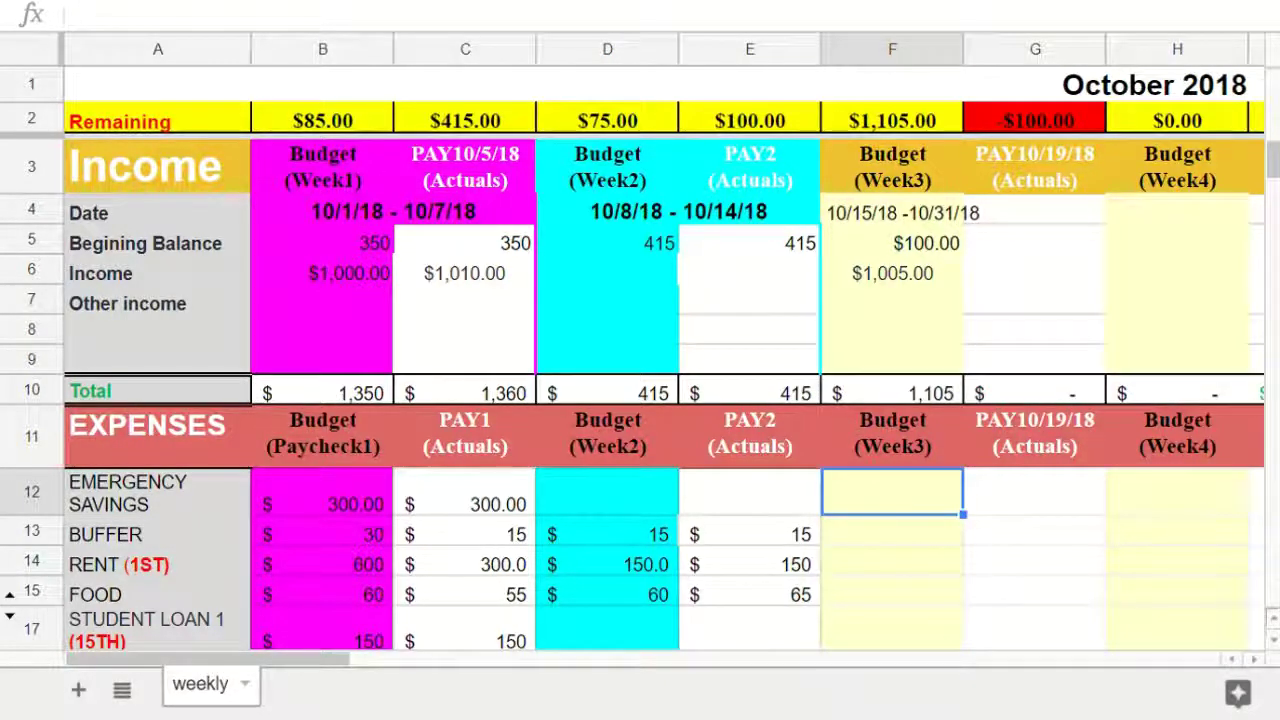
{"action": "type", "text": "300"}
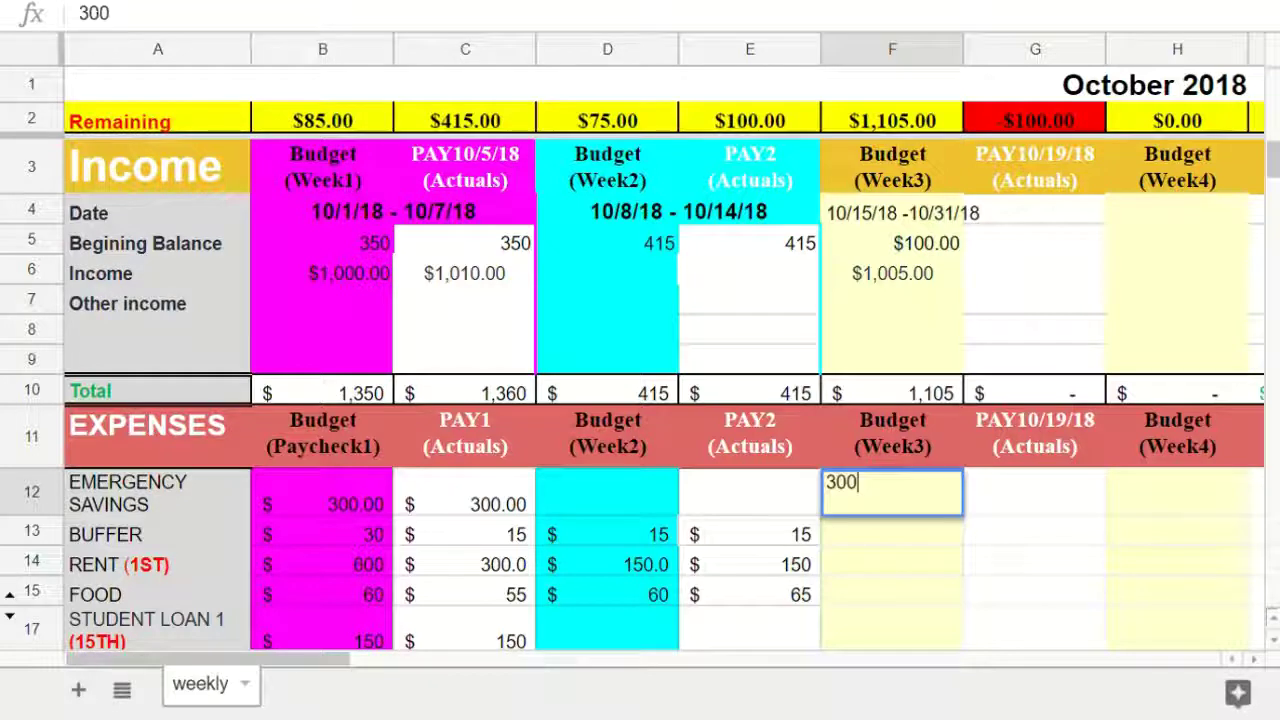
{"action": "key", "text": "Return"}
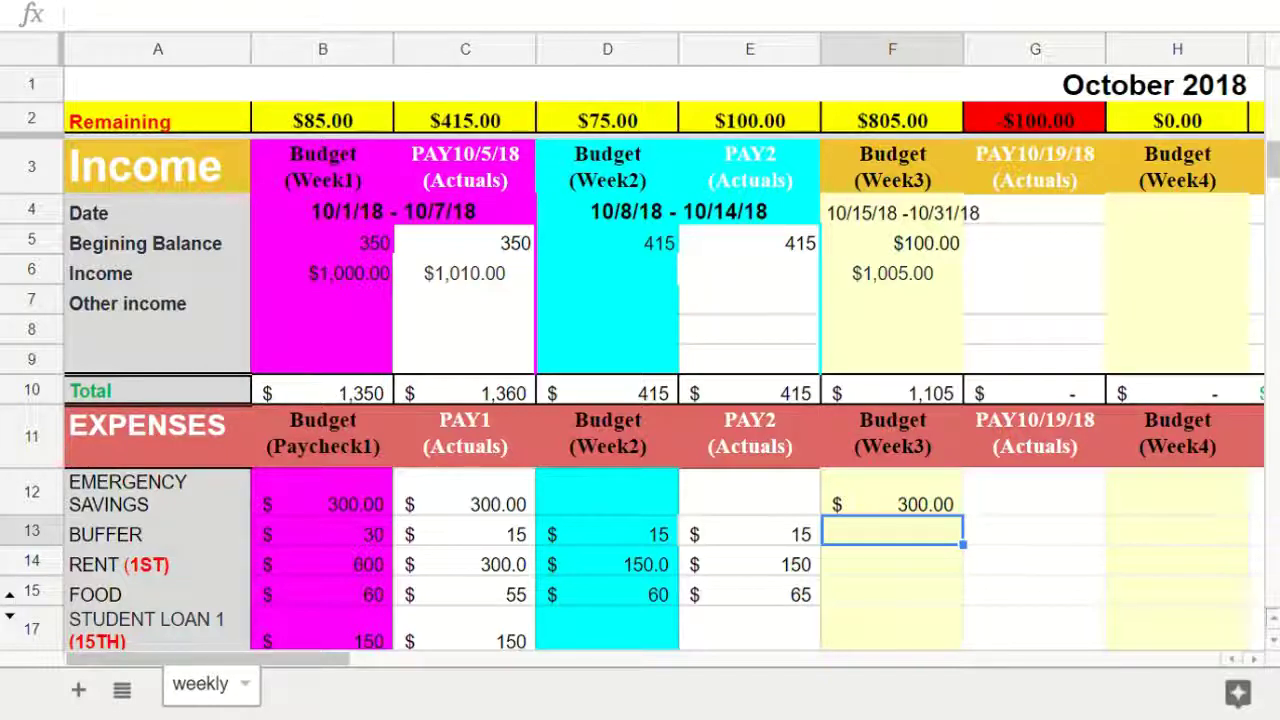
{"action": "type", "text": "30"}
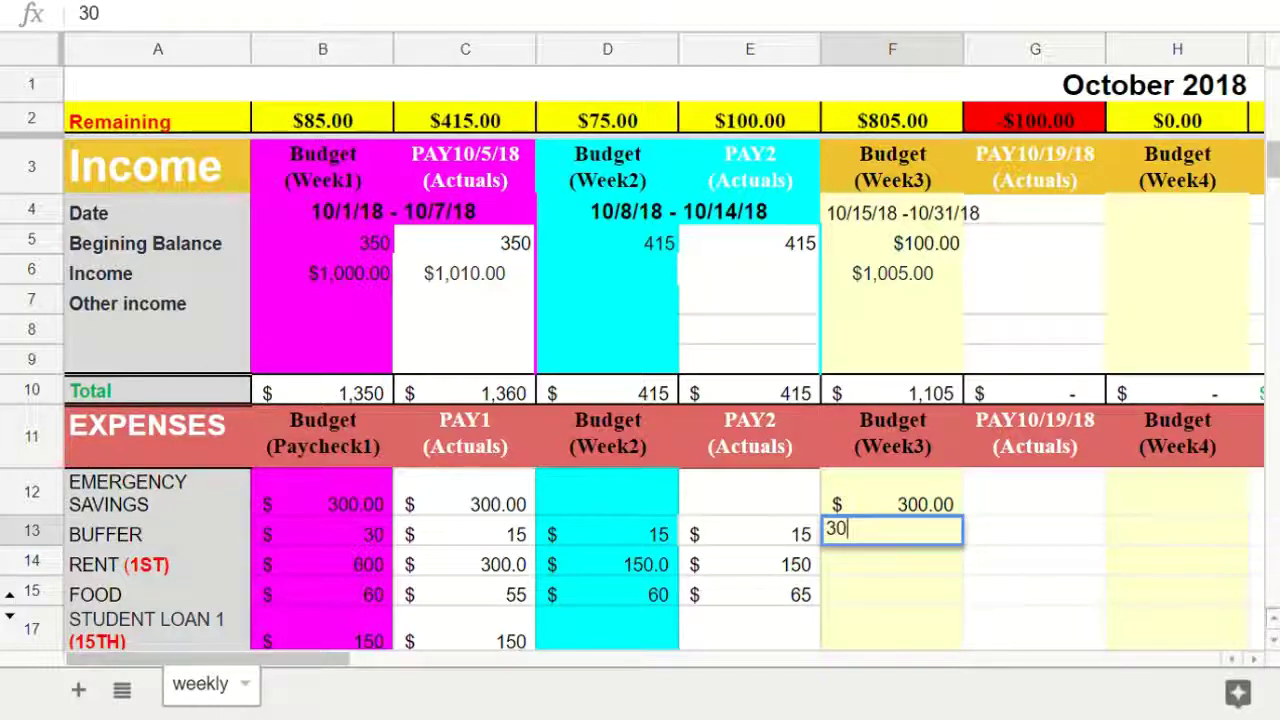
{"action": "key", "text": "Return"}
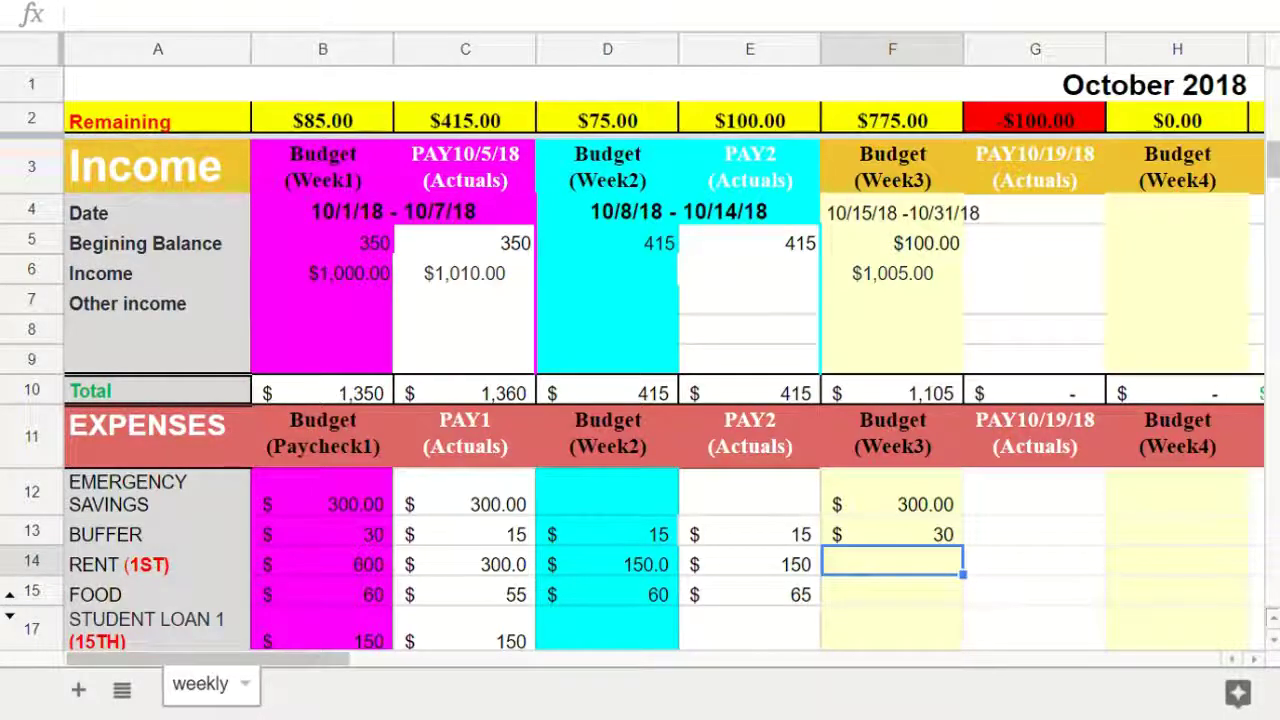
- Enter 150 as the Week3 budgeted rent expense
{"action": "scroll", "coordinate": [640, 400], "scroll_direction": "down", "scroll_amount": 1}
{"action": "left_click", "coordinate": [892, 447]}
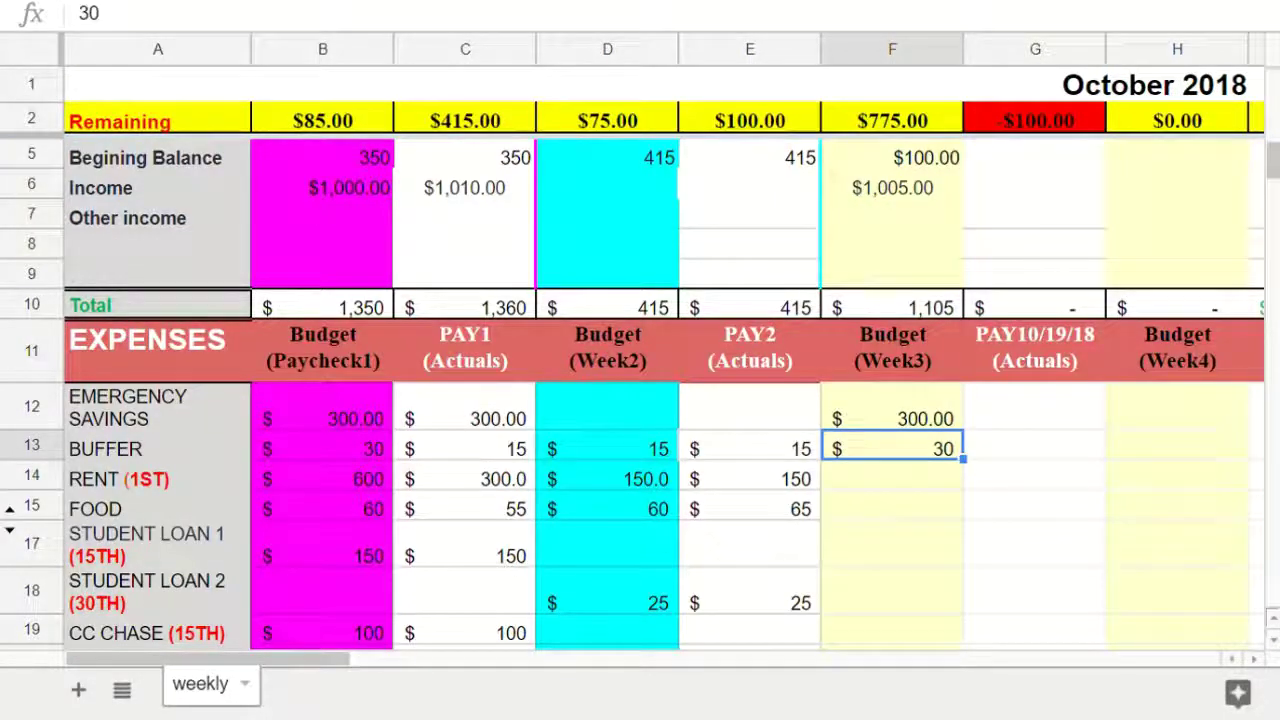
{"action": "left_click", "coordinate": [892, 476]}
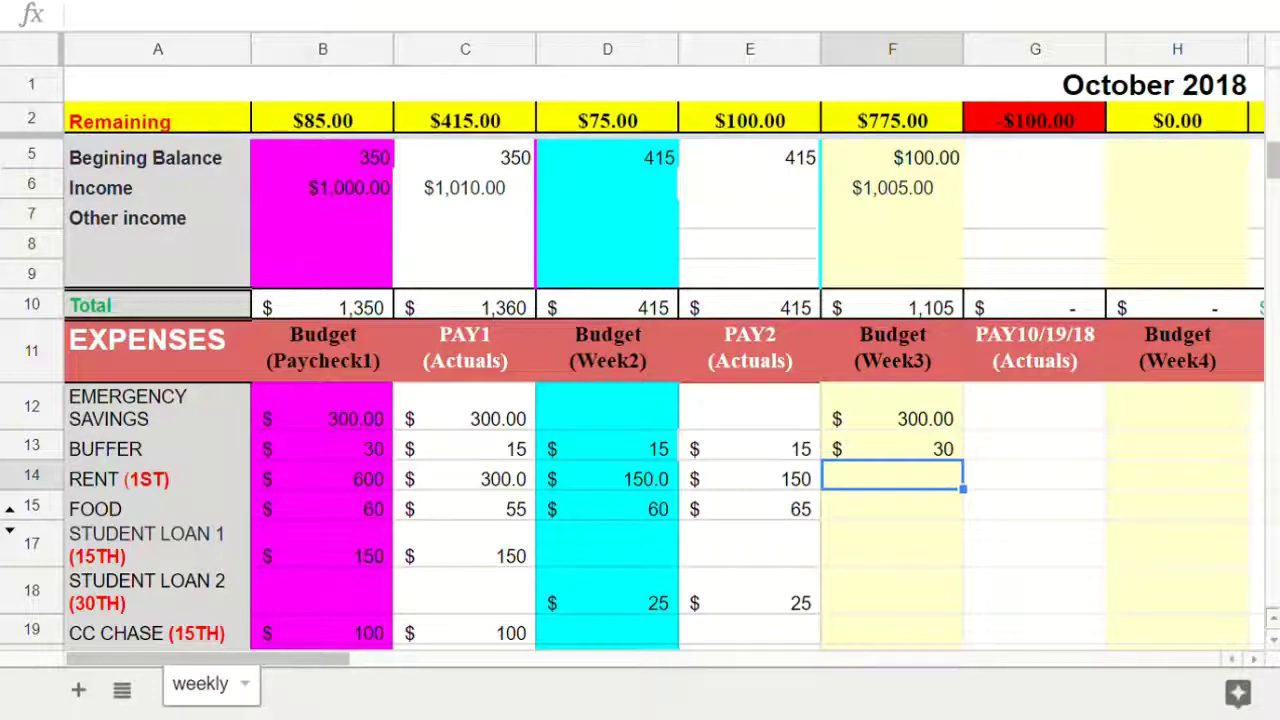
{"action": "type", "text": "1"}
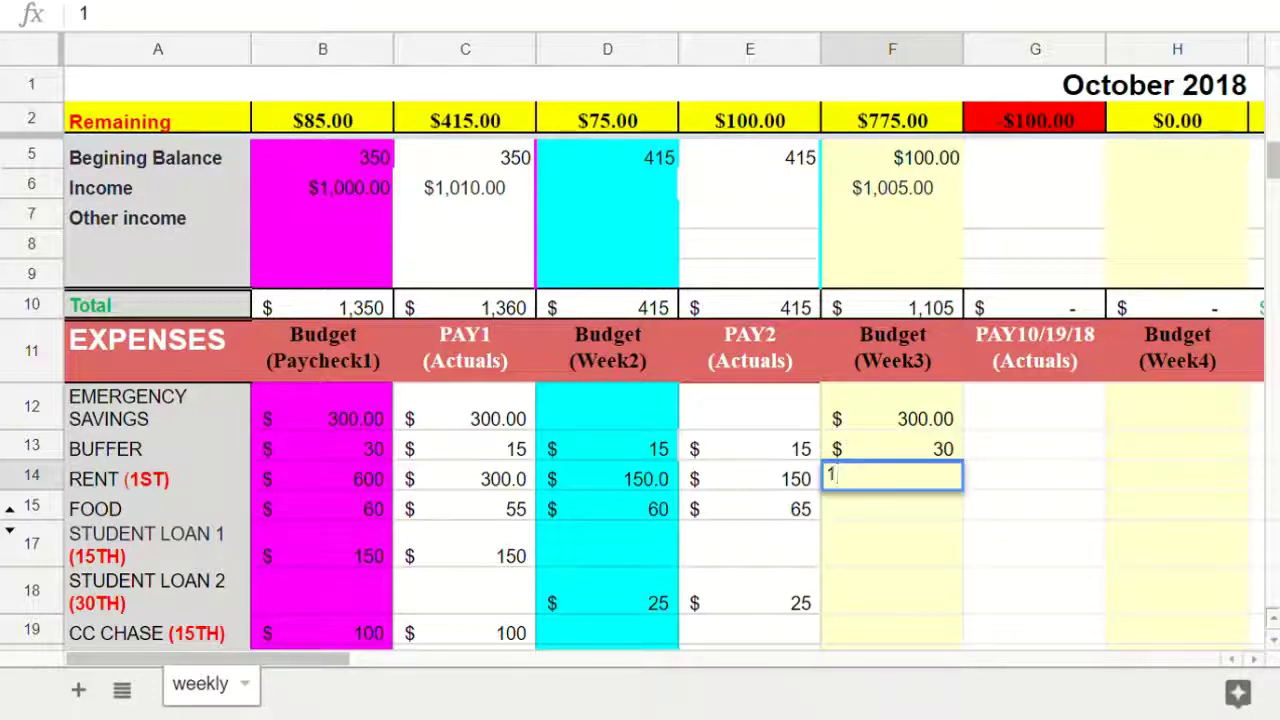
{"action": "type", "text": "50"}
{"action": "key", "text": "Return"}
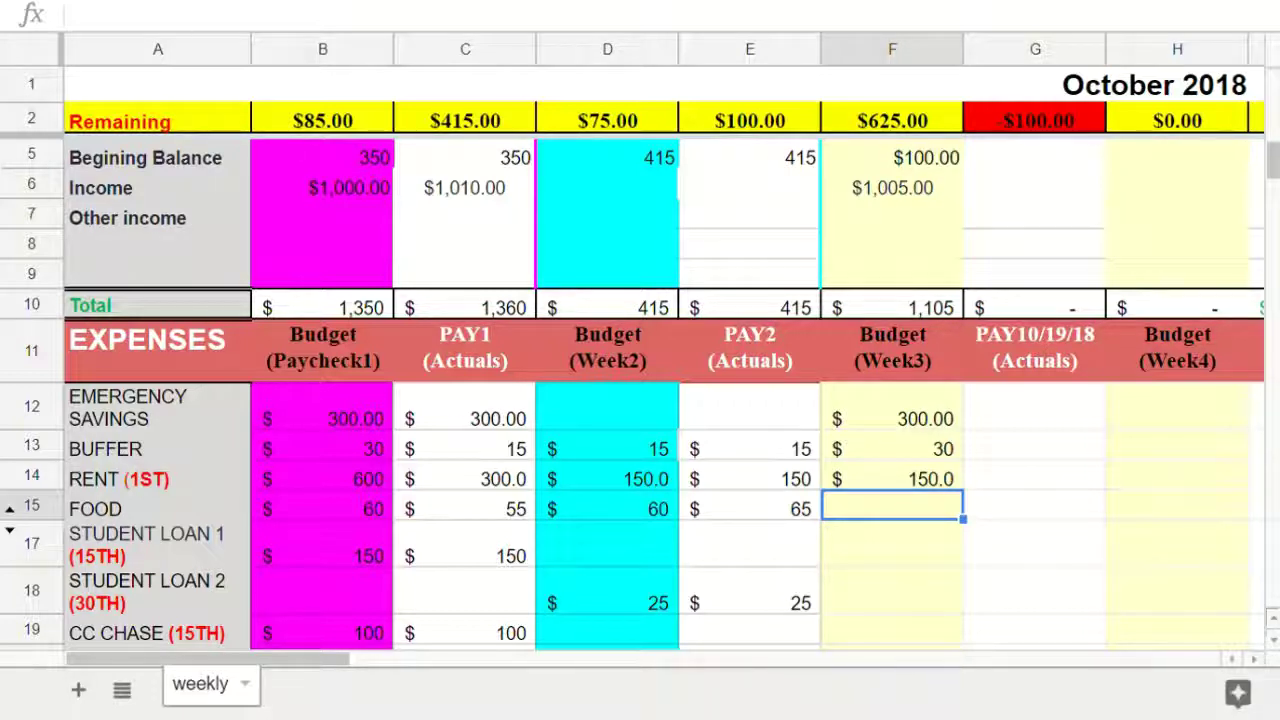
- Check the food amounts of the earlier weeks and enter 70 as the Week3 budgeted food expense
{"action": "left_click", "coordinate": [322, 478]}
{"action": "left_click", "coordinate": [322, 507]}
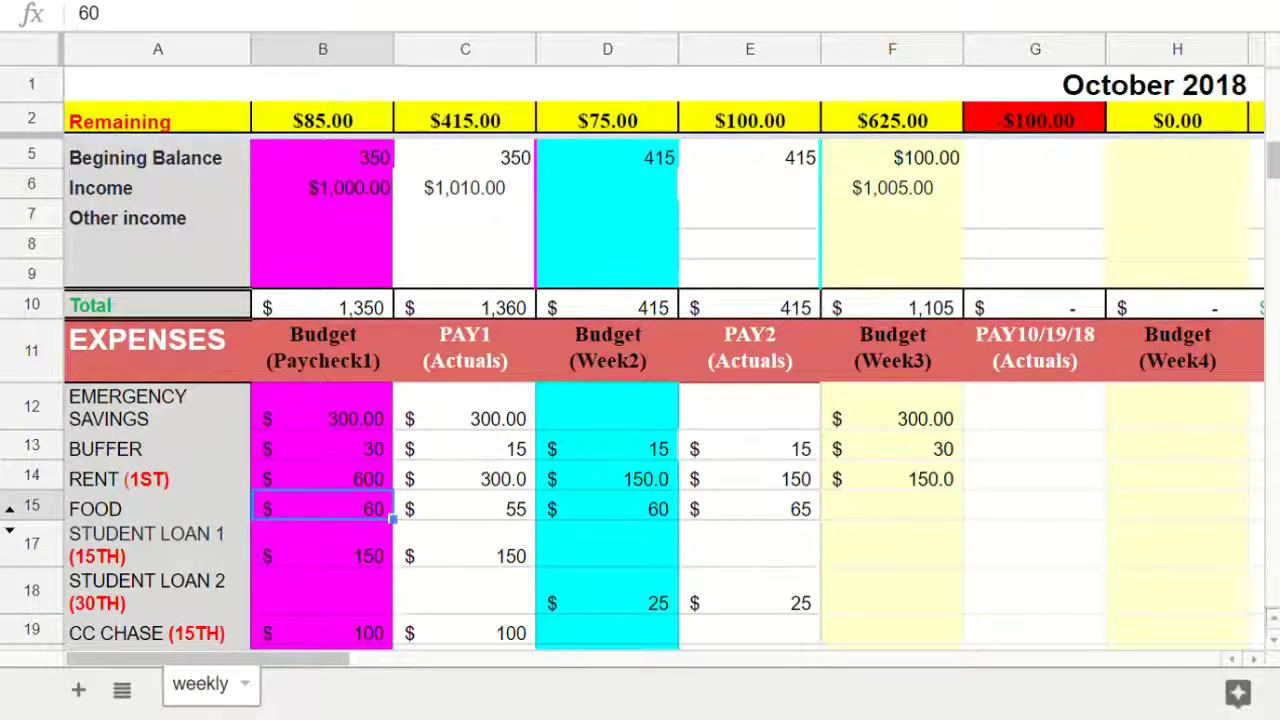
{"action": "left_click", "coordinate": [465, 507]}
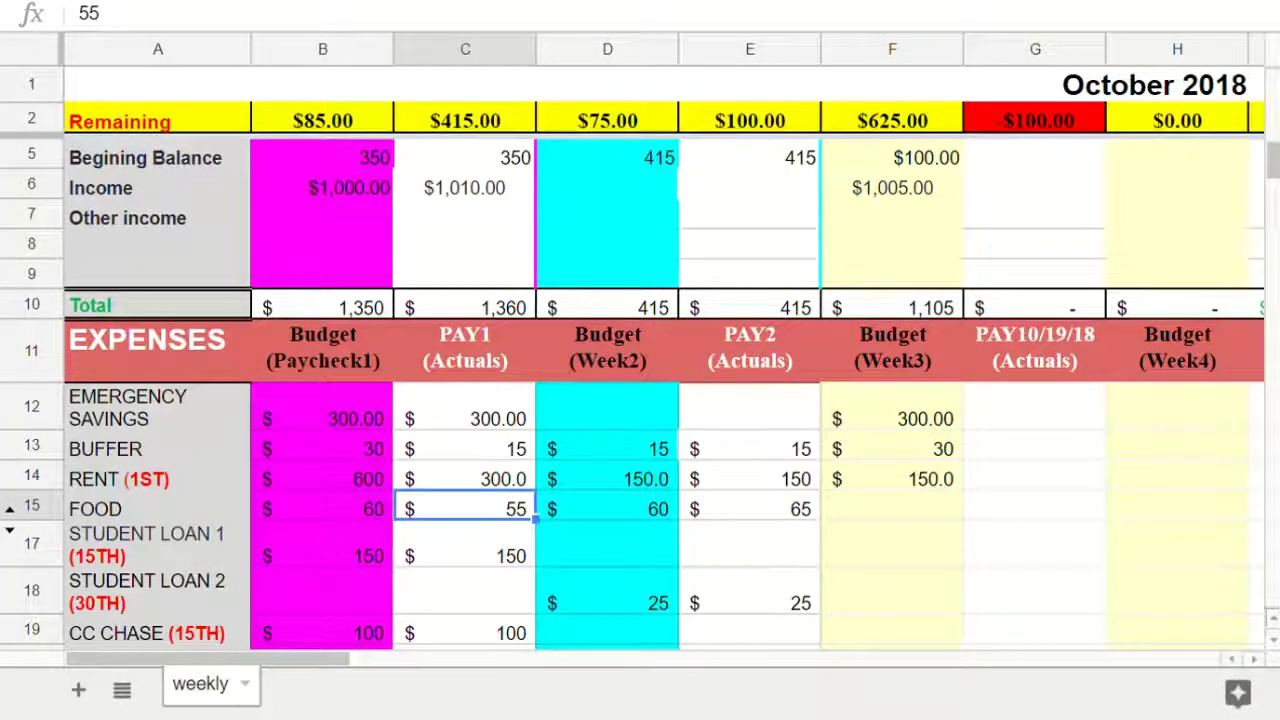
{"action": "left_click", "coordinate": [607, 507]}
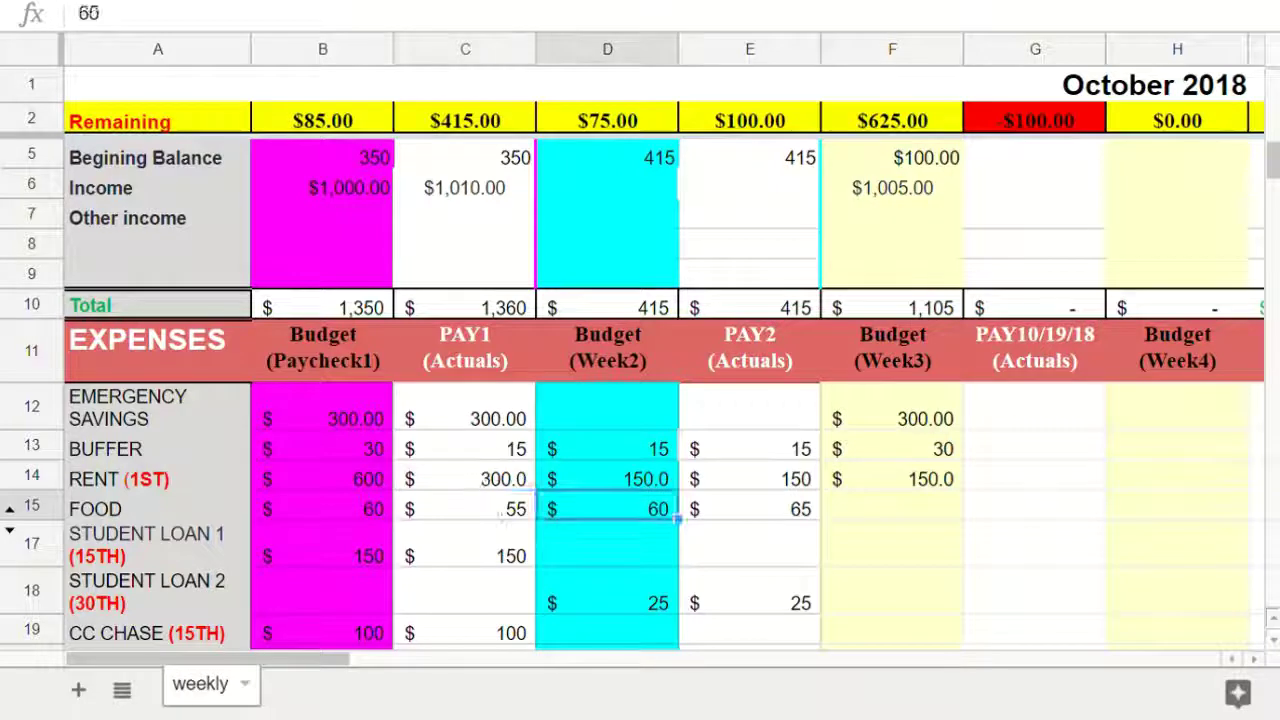
{"action": "left_click", "coordinate": [750, 507]}
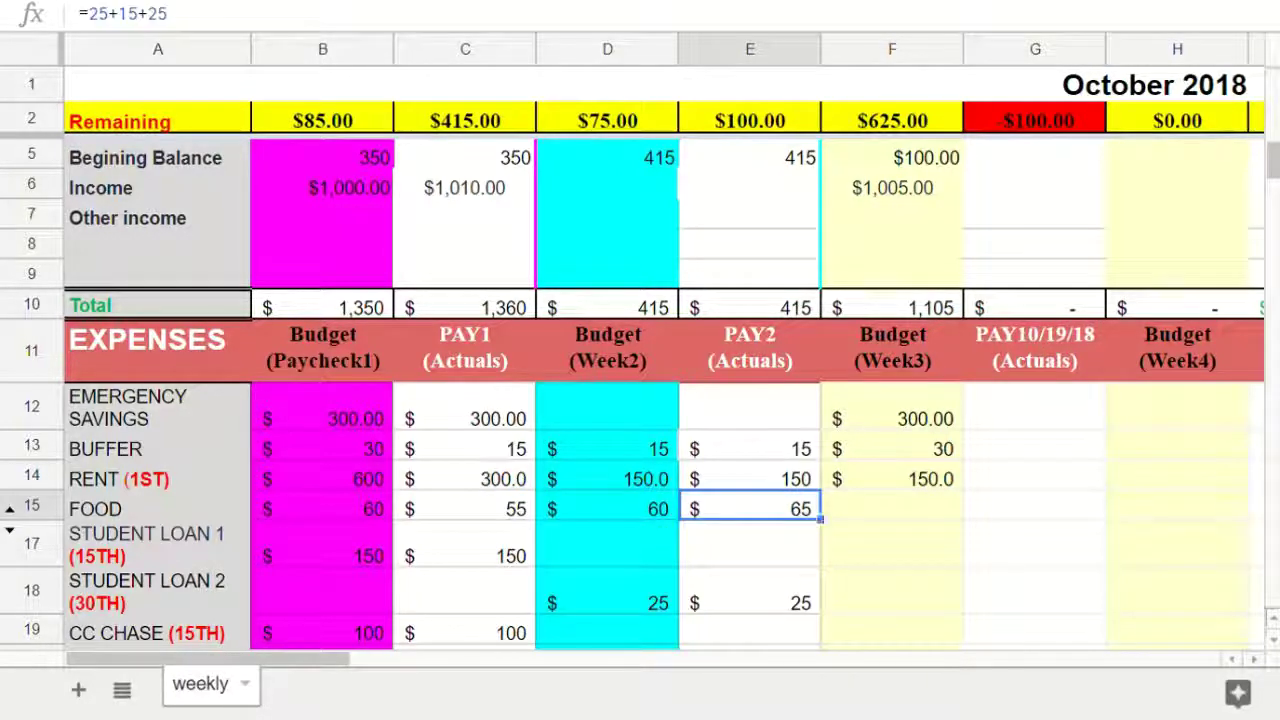
{"action": "left_click", "coordinate": [892, 507]}
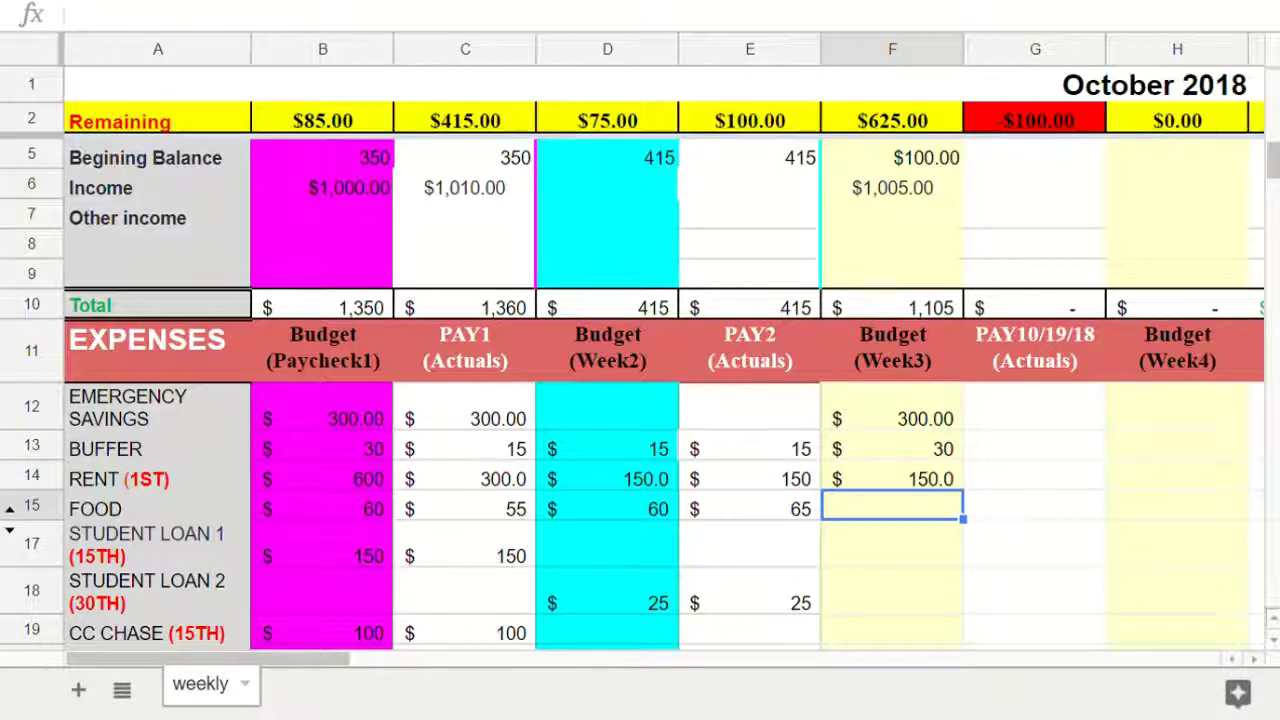
{"action": "type", "text": "6"}
{"action": "key", "text": "BackSpace"}
{"action": "type", "text": "70"}
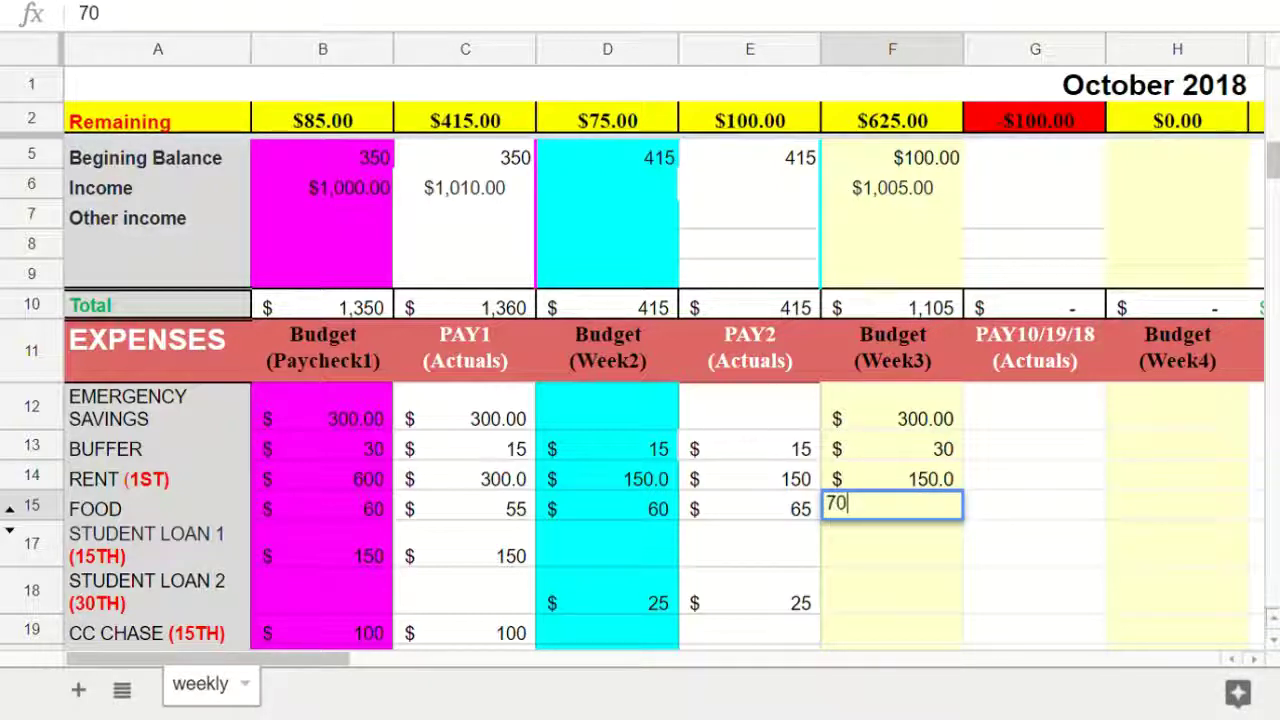
{"action": "key", "text": "Return"}
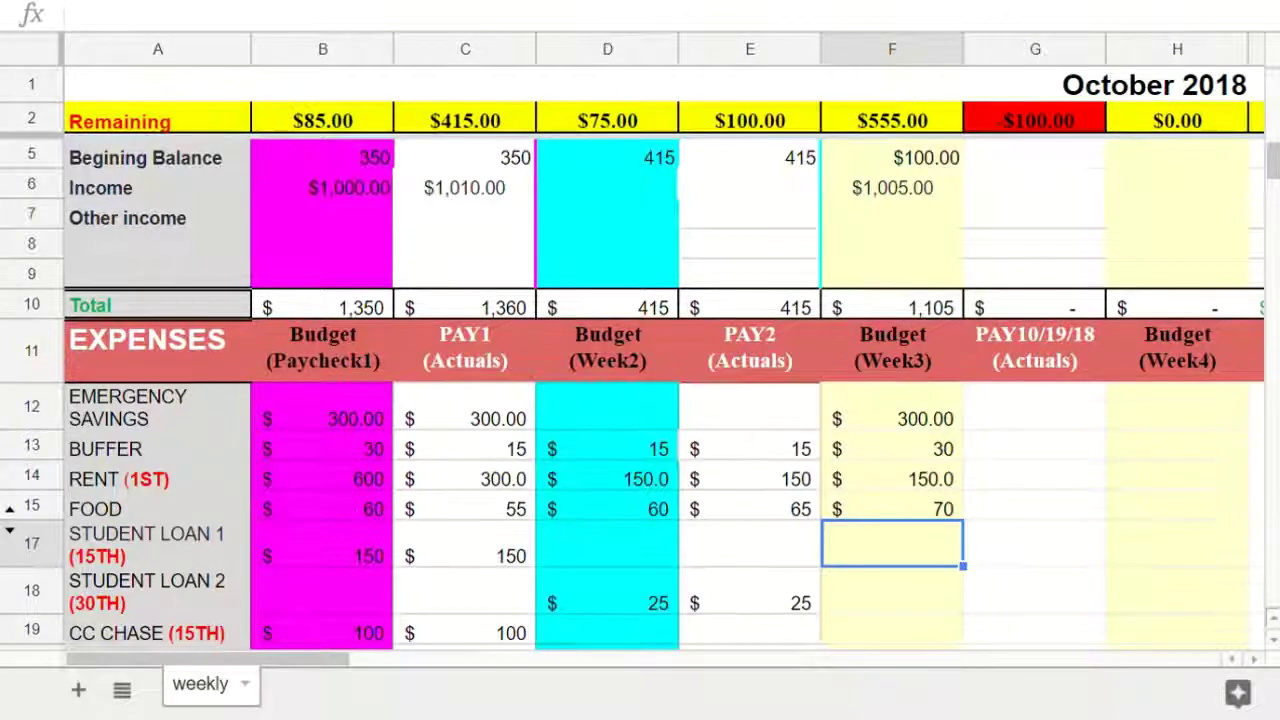
- Enter 150 as the Week3 budgeted expense for Student Loan 1
{"action": "scroll", "coordinate": [640, 400], "scroll_direction": "down", "scroll_amount": 1}
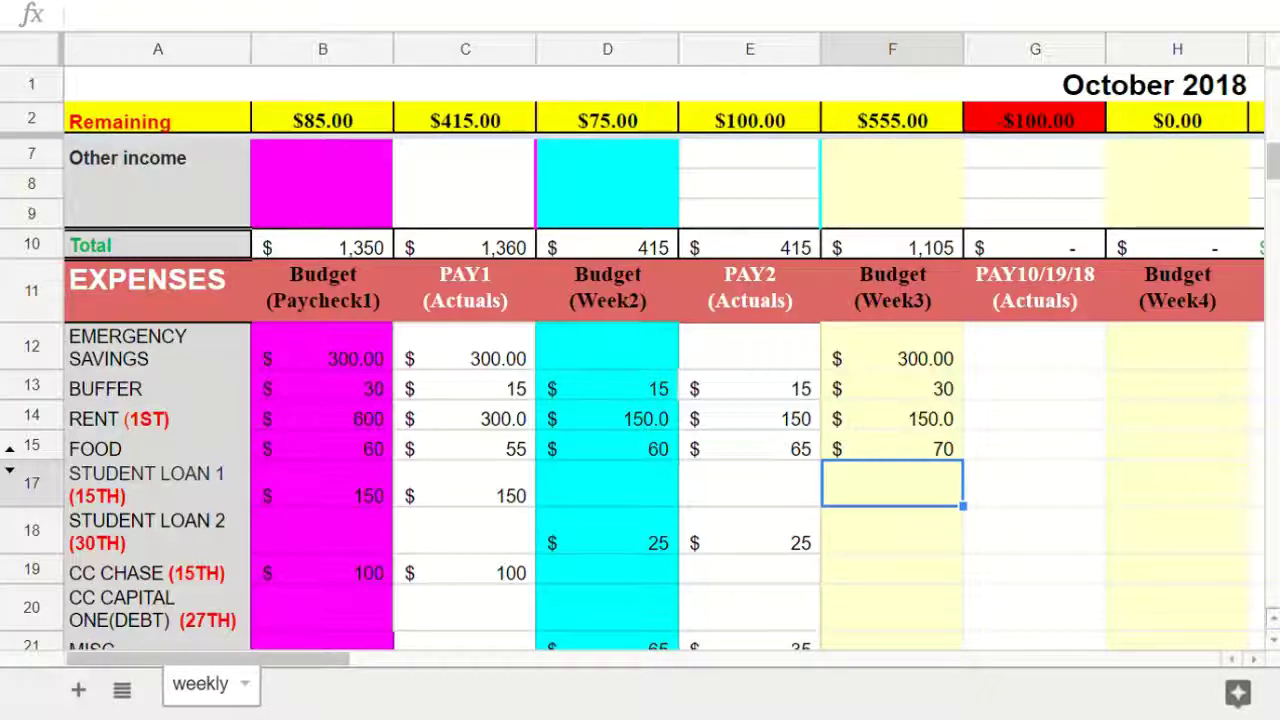
{"action": "type", "text": "150"}
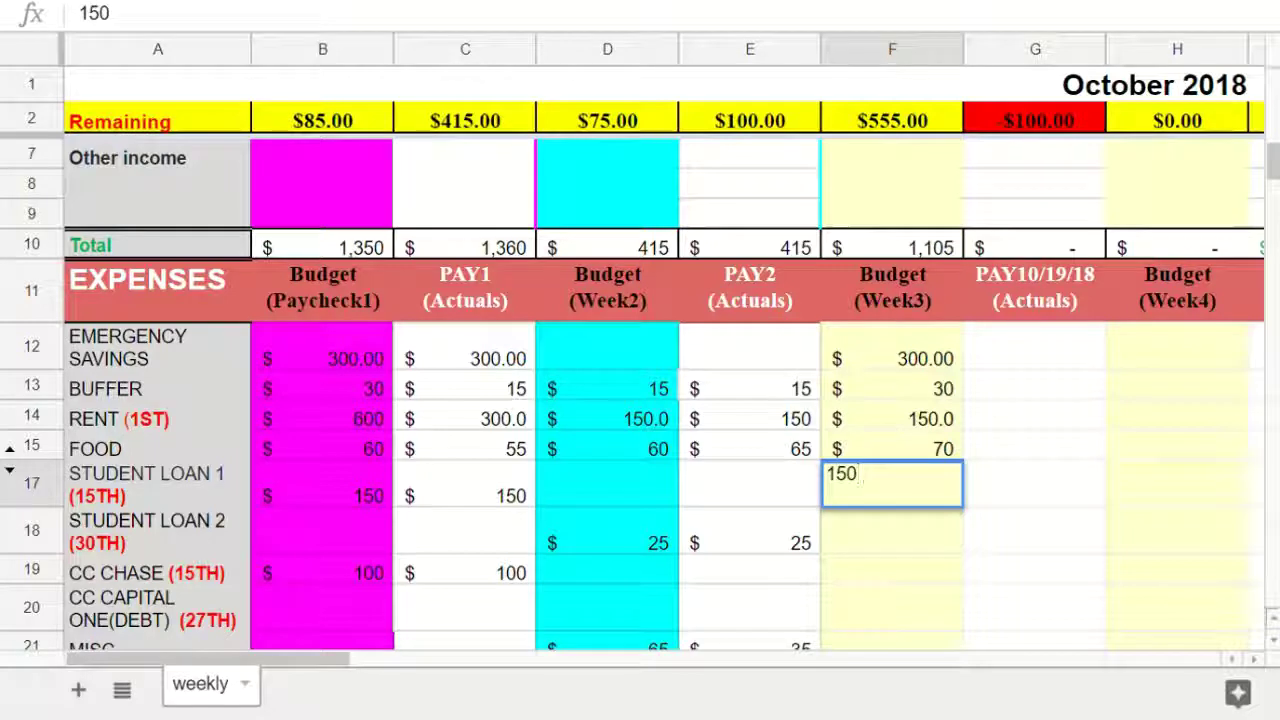
{"action": "key", "text": "Return"}
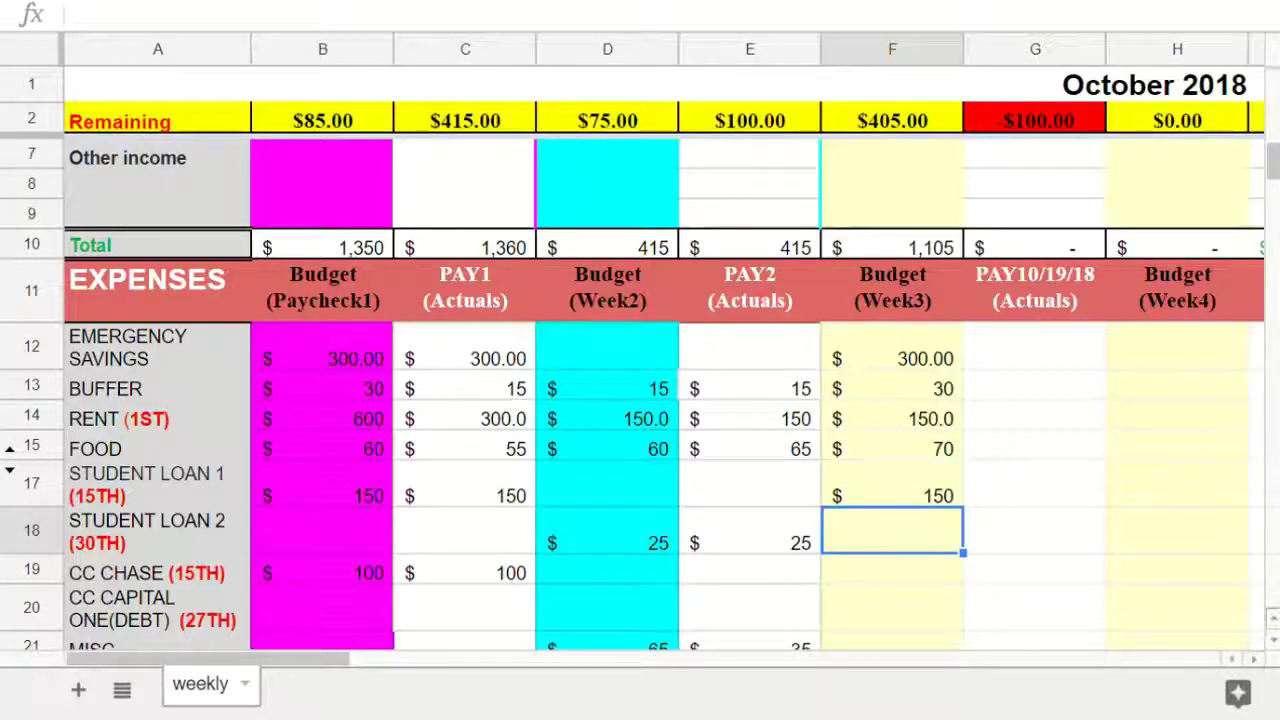
- Enter 150 as the Week3 budgeted expense for Student Loan 2
{"action": "key", "text": "Down"}
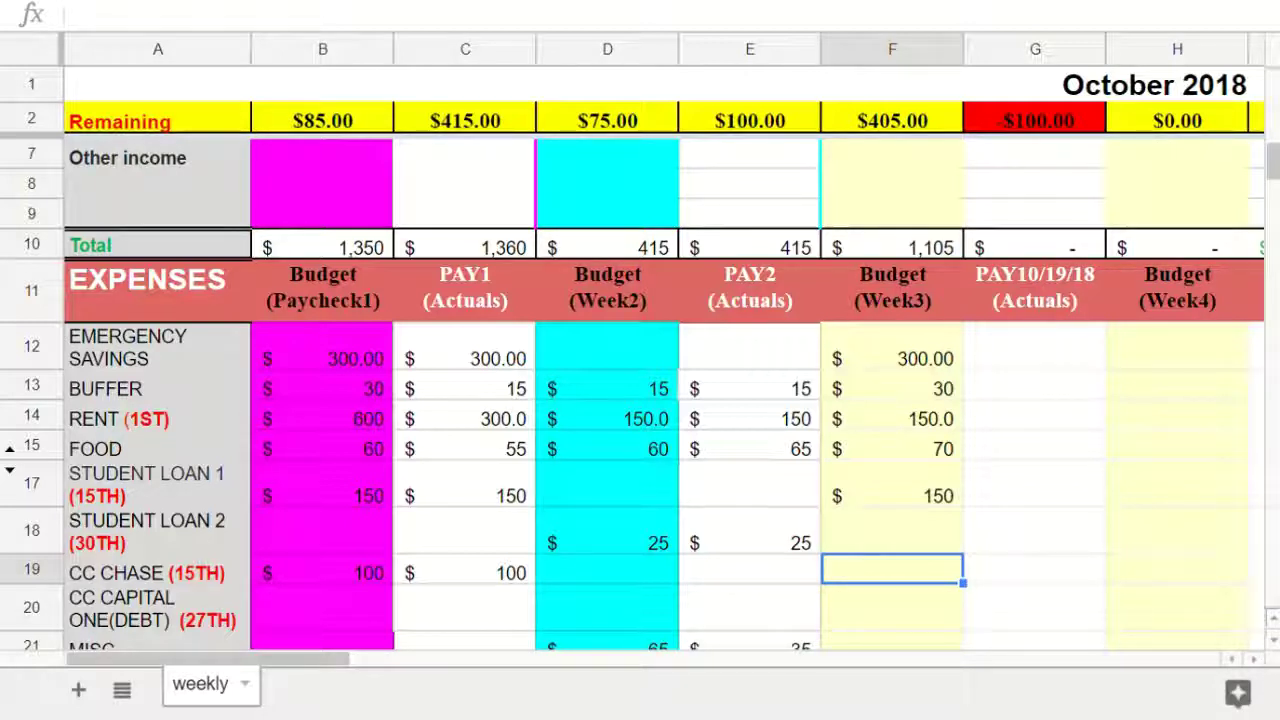
{"action": "scroll", "coordinate": [640, 400], "scroll_direction": "down", "scroll_amount": 1}
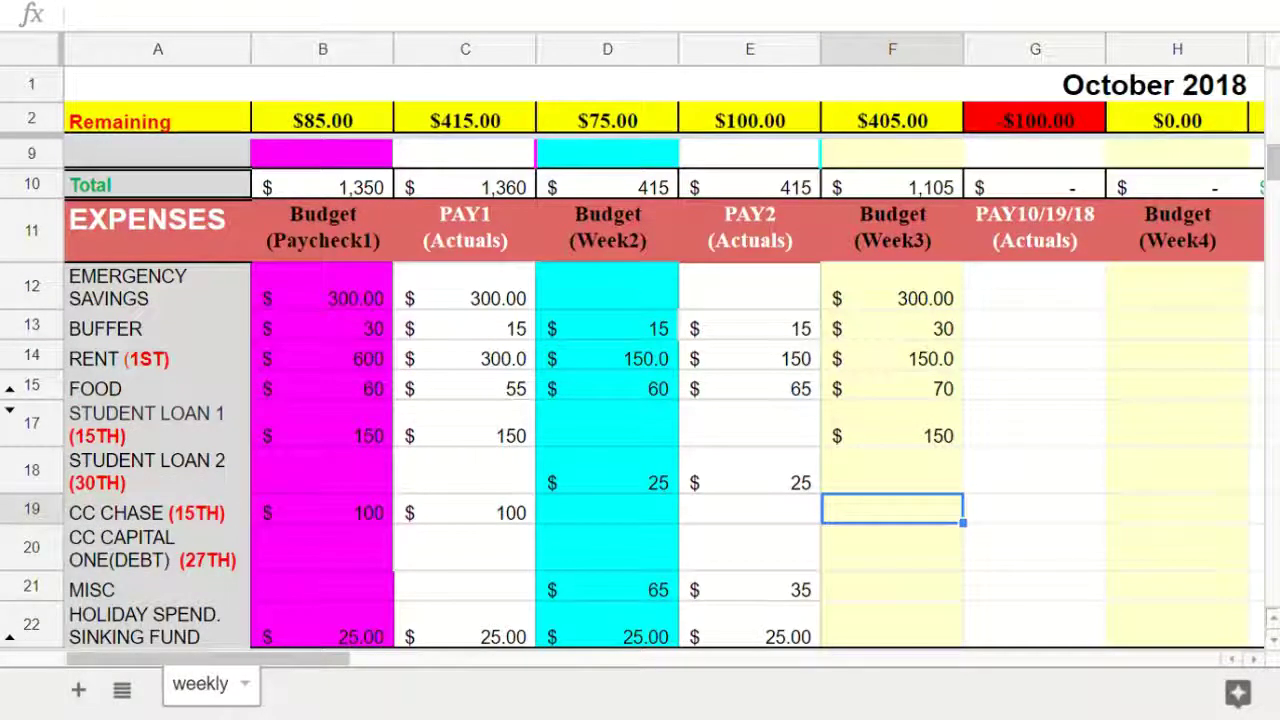
{"action": "left_click", "coordinate": [892, 470]}
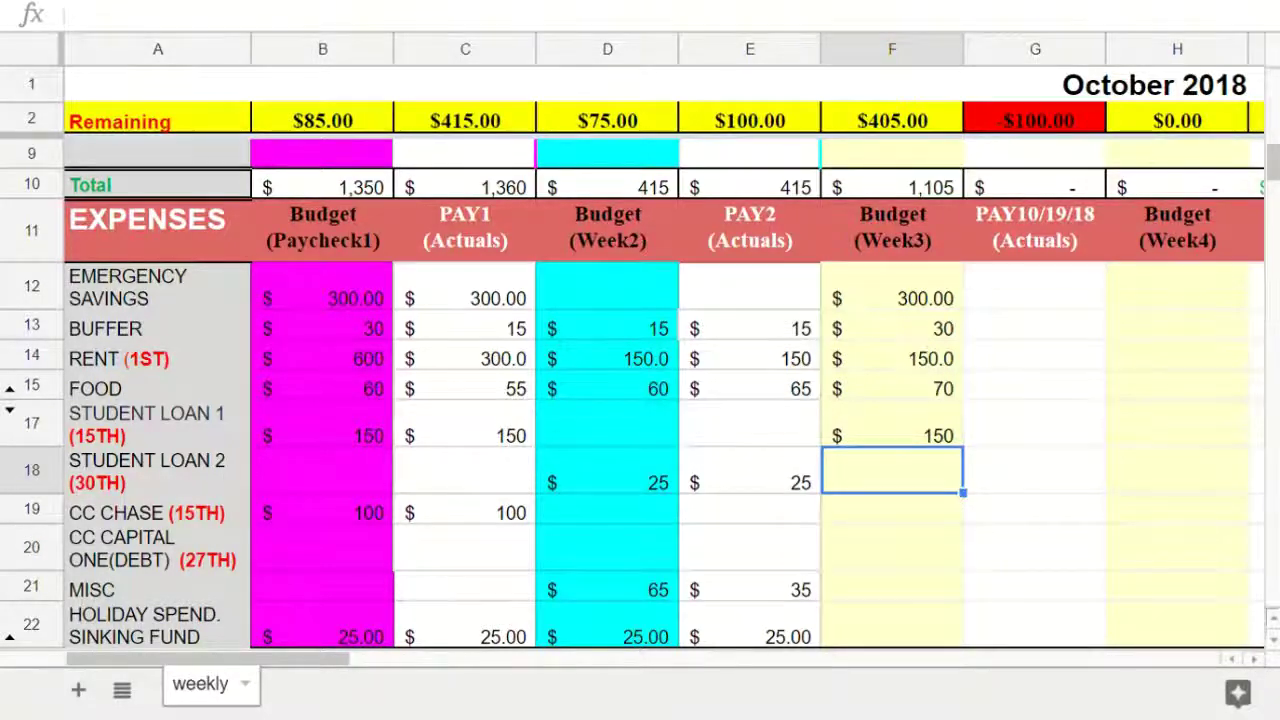
{"action": "scroll", "coordinate": [640, 400], "scroll_direction": "up", "scroll_amount": 2}
{"action": "scroll", "coordinate": [640, 400], "scroll_direction": "down", "scroll_amount": 3}
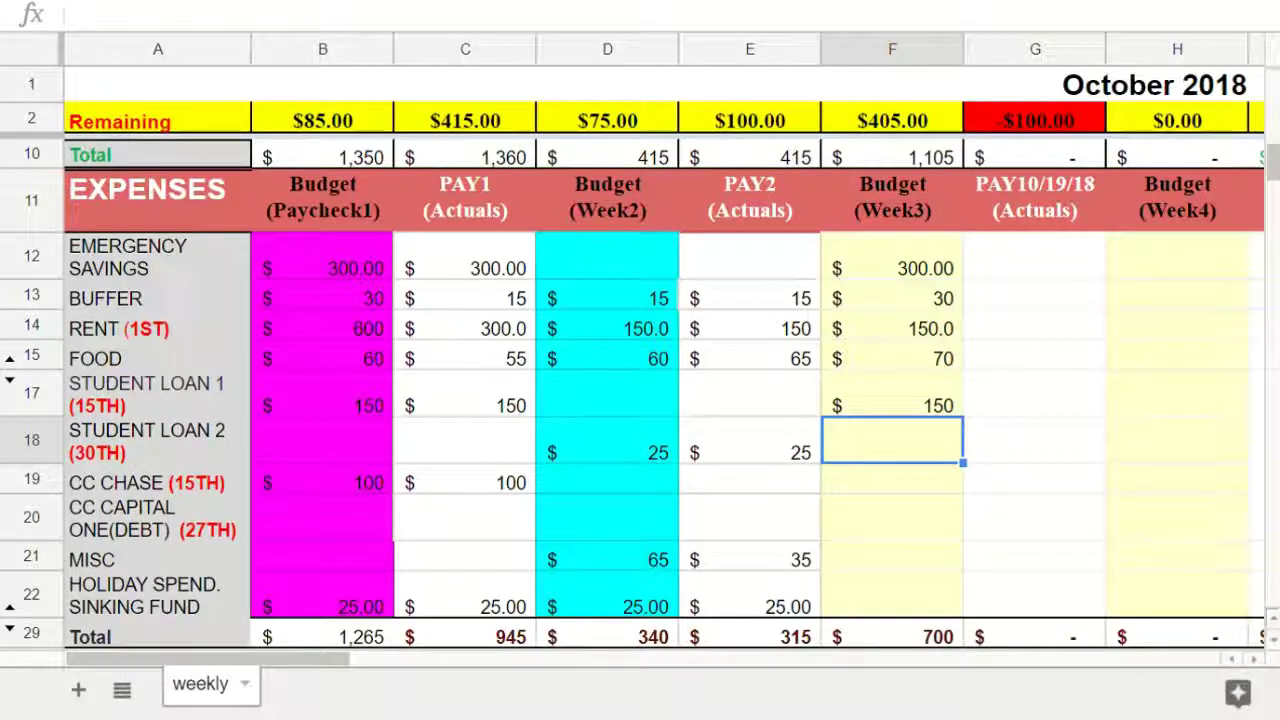
{"action": "type", "text": "1"}
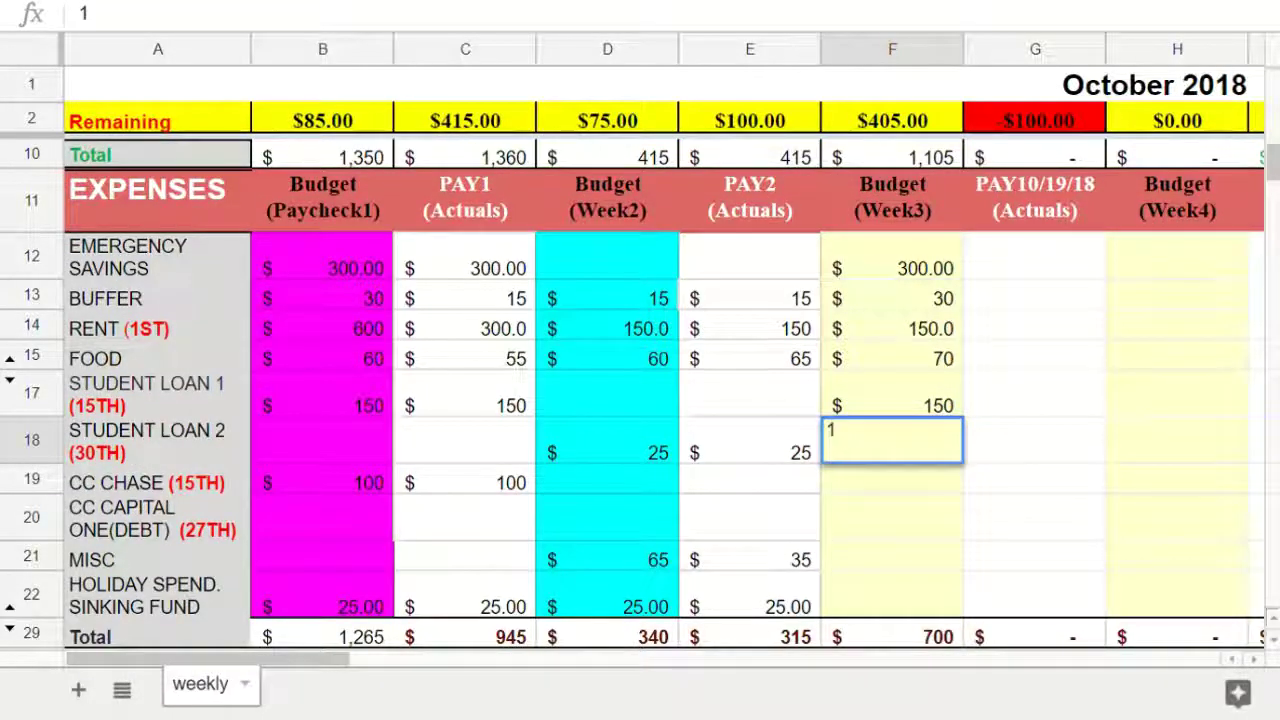
{"action": "type", "text": "50"}
{"action": "key", "text": "Return"}
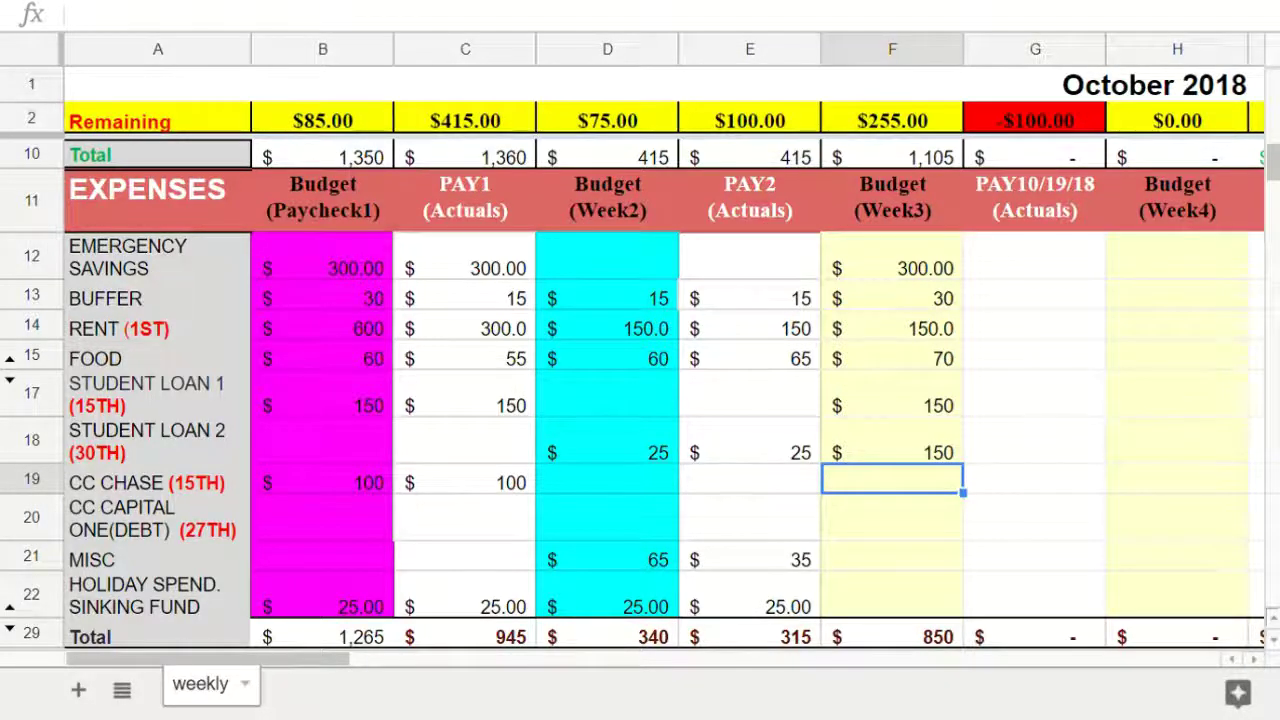
- Review the Student Loan 2, CC Chase and CC Capital One entries across the weekly budget and actuals columns
{"action": "left_click", "coordinate": [157, 441]}
{"action": "left_click", "coordinate": [607, 441]}
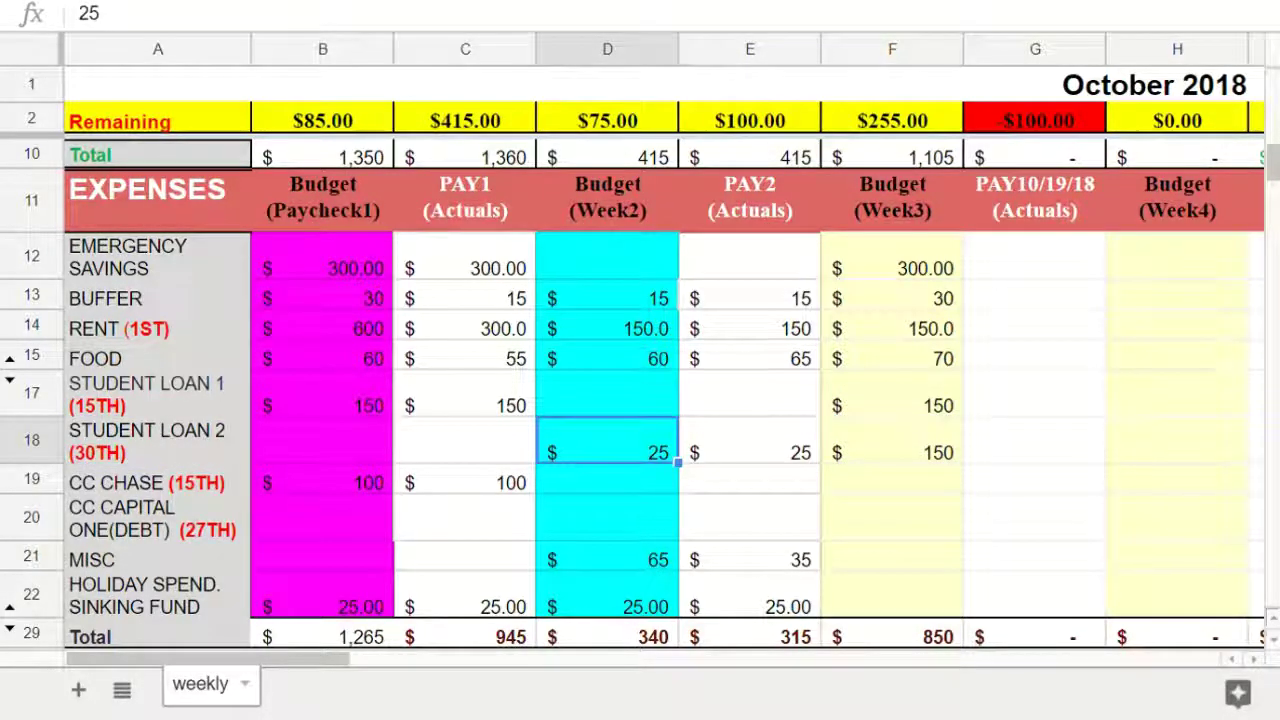
{"action": "left_click", "coordinate": [750, 441]}
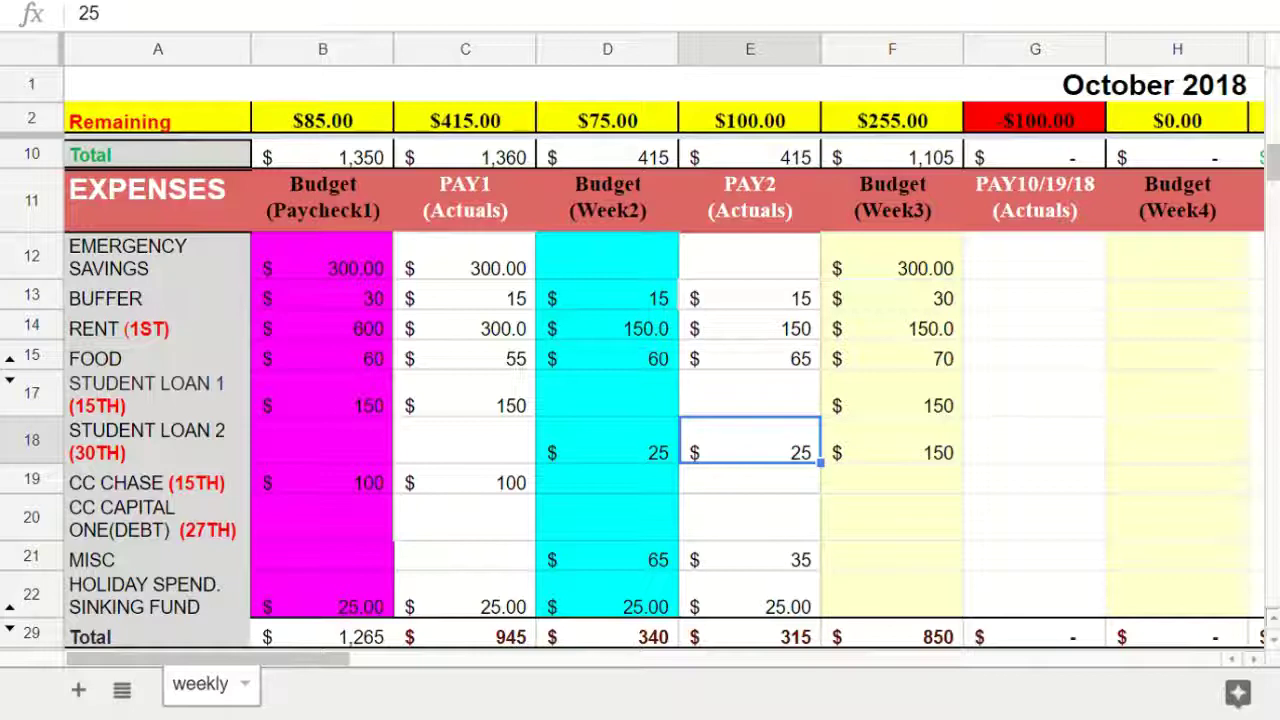
{"action": "left_click", "coordinate": [892, 441]}
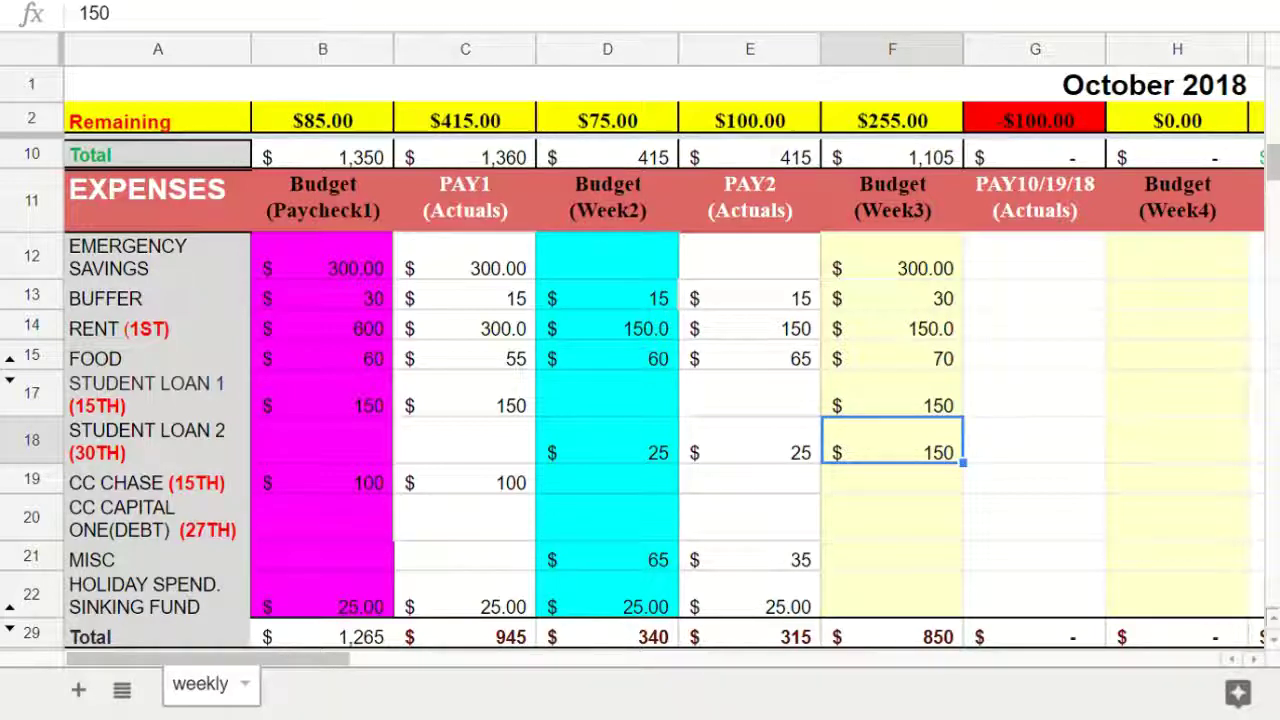
{"action": "left_click", "coordinate": [892, 479]}
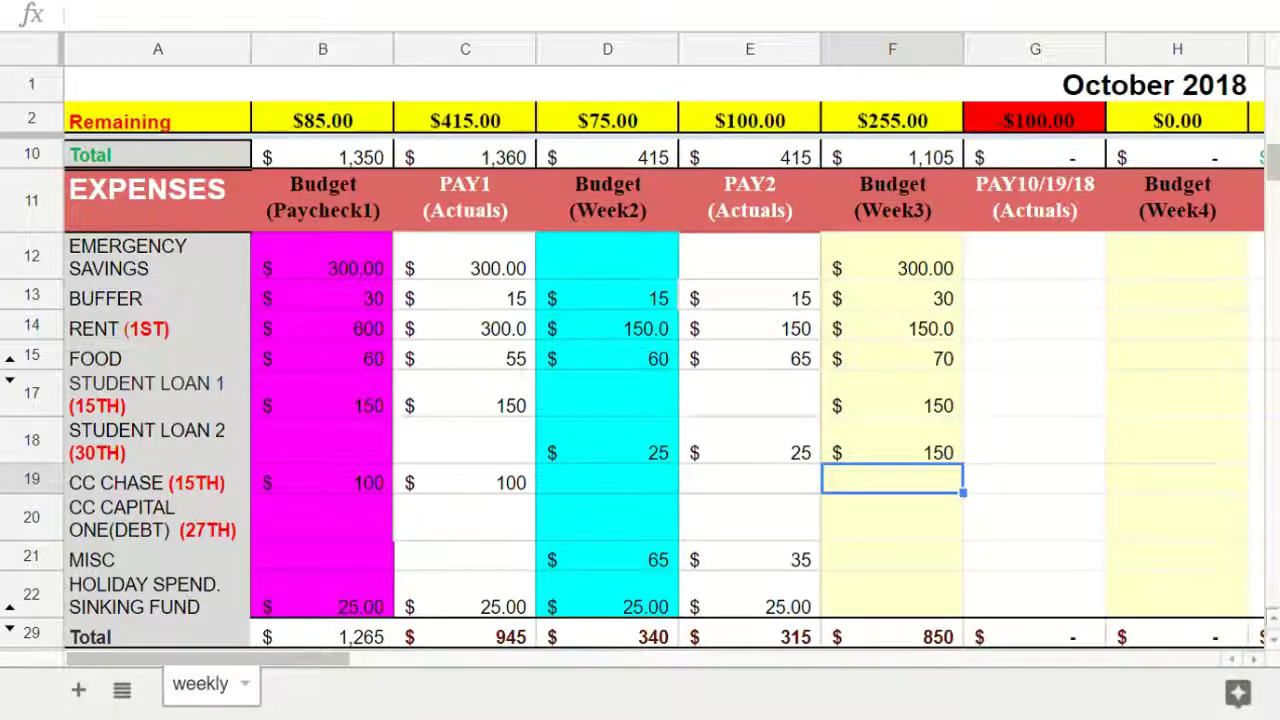
{"action": "left_click", "coordinate": [388, 486]}
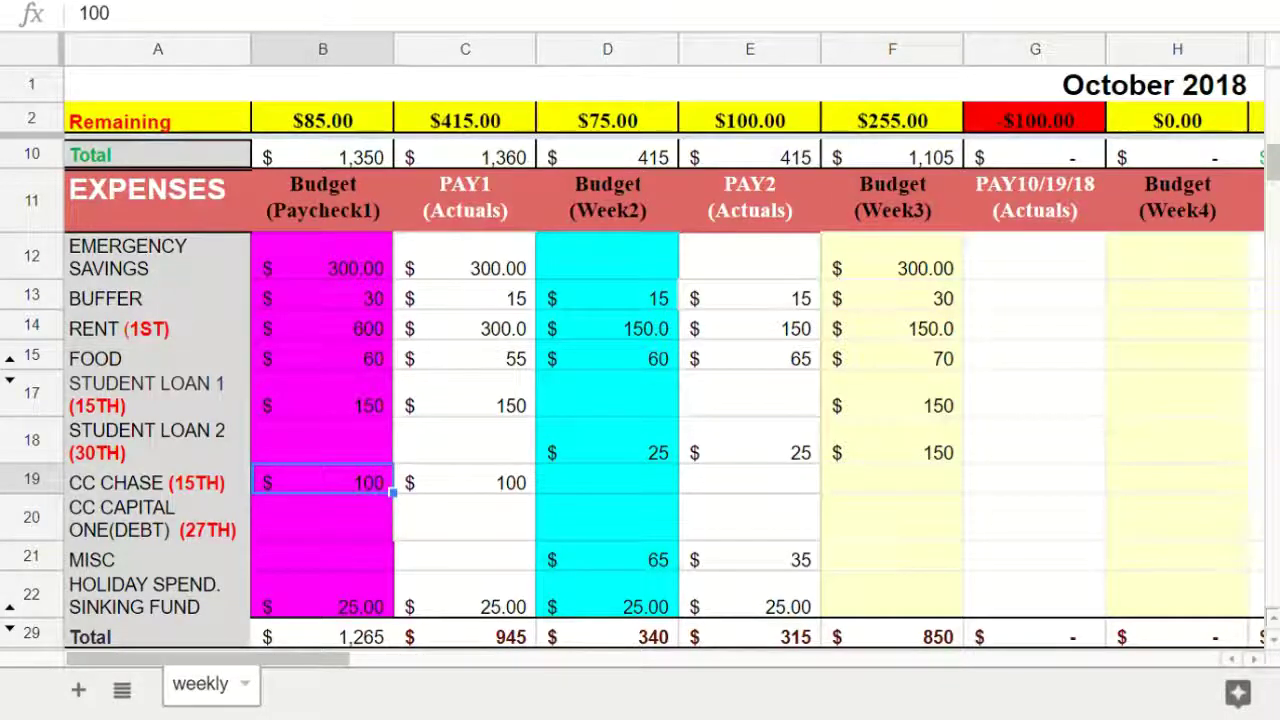
{"action": "left_click", "coordinate": [892, 480]}
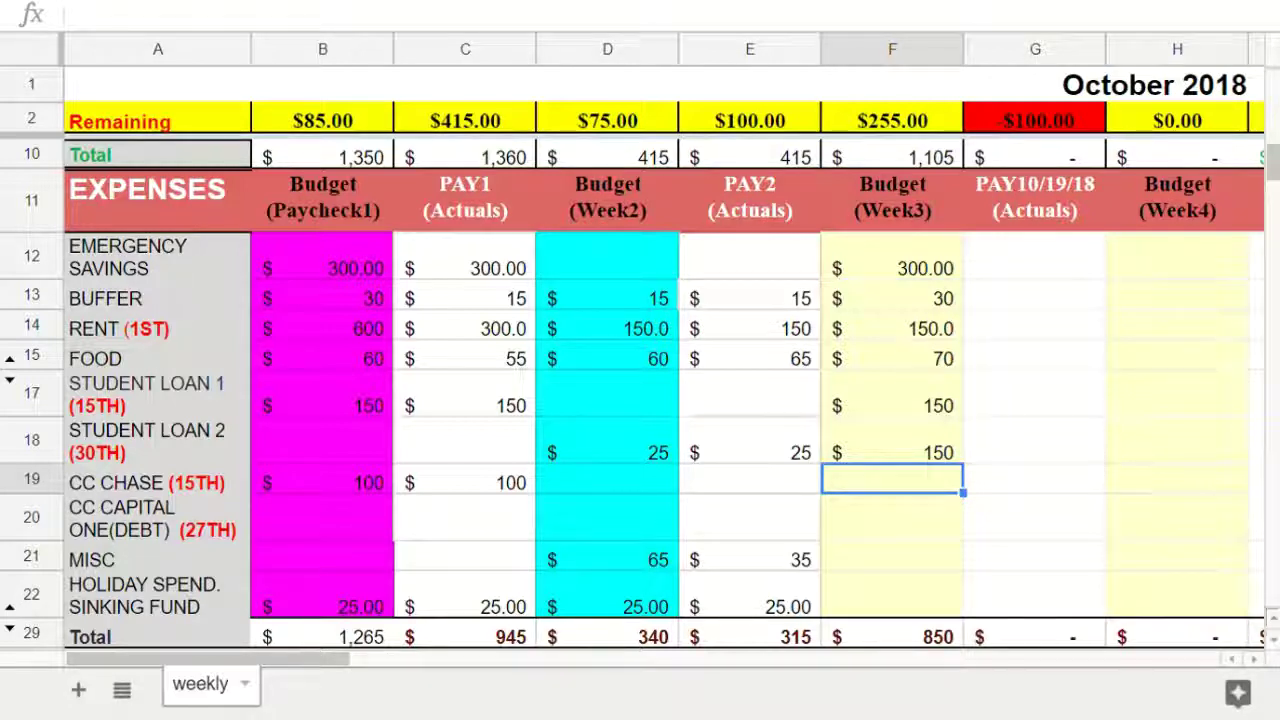
{"action": "left_click", "coordinate": [892, 518]}
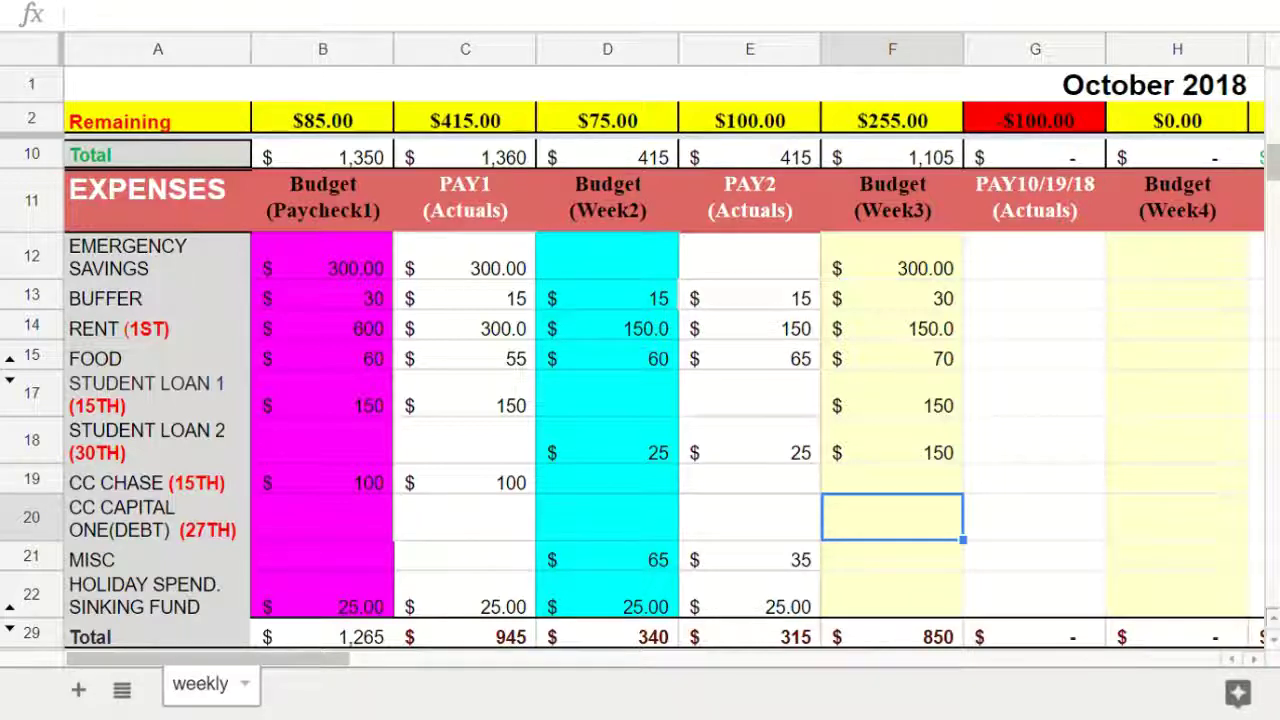
- Enter 25 as the Week3 budgeted expense for the holiday spending sinking fund
{"action": "scroll", "coordinate": [664, 394], "scroll_direction": "down", "scroll_amount": 1}
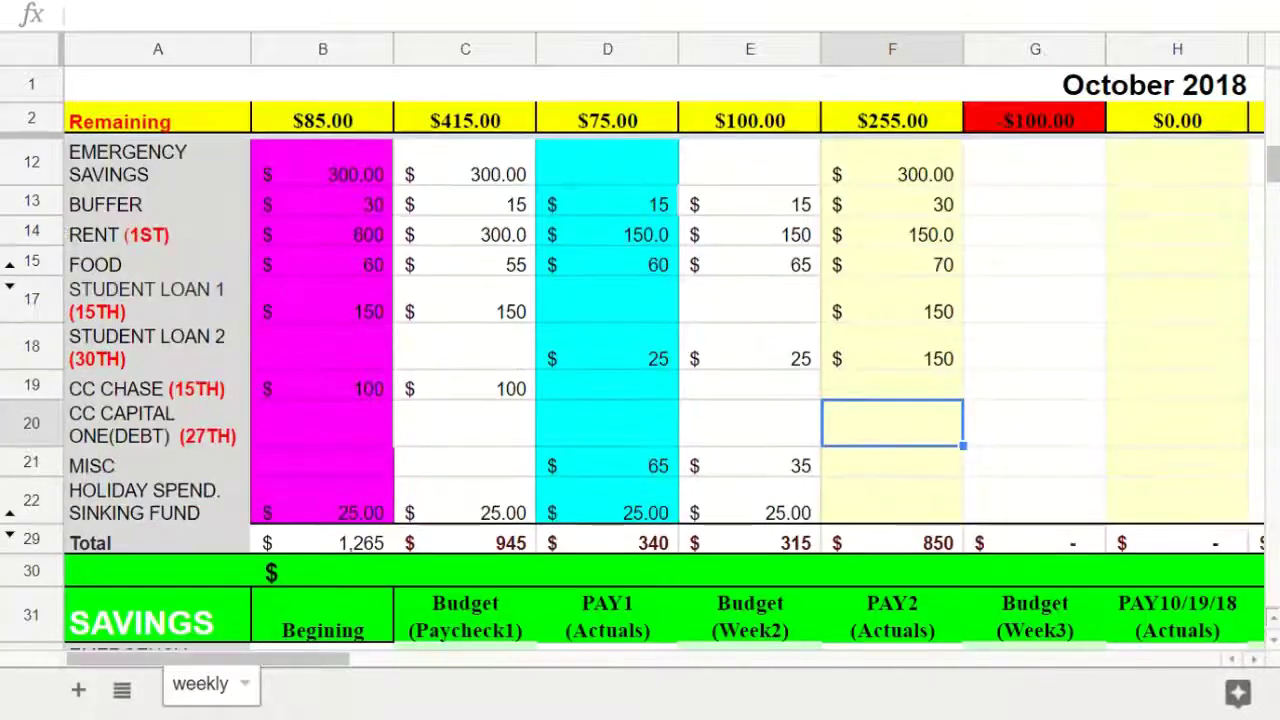
{"action": "left_click", "coordinate": [892, 500]}
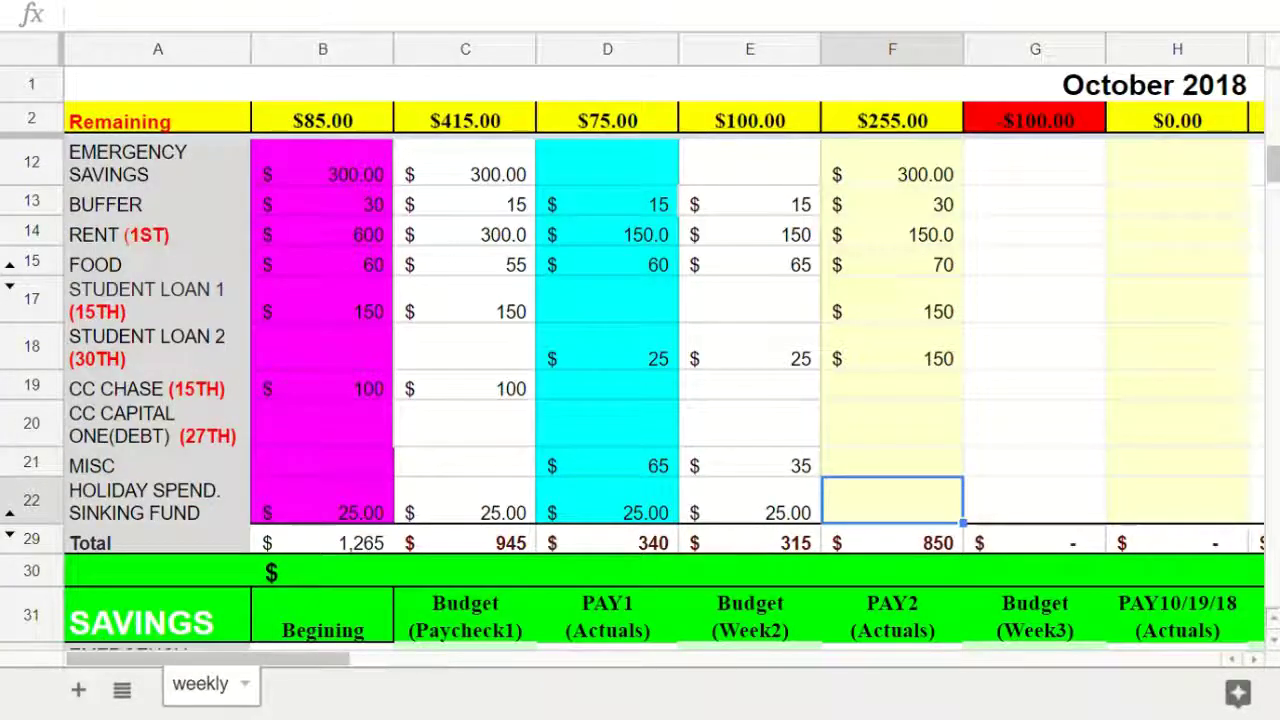
{"action": "type", "text": "25"}
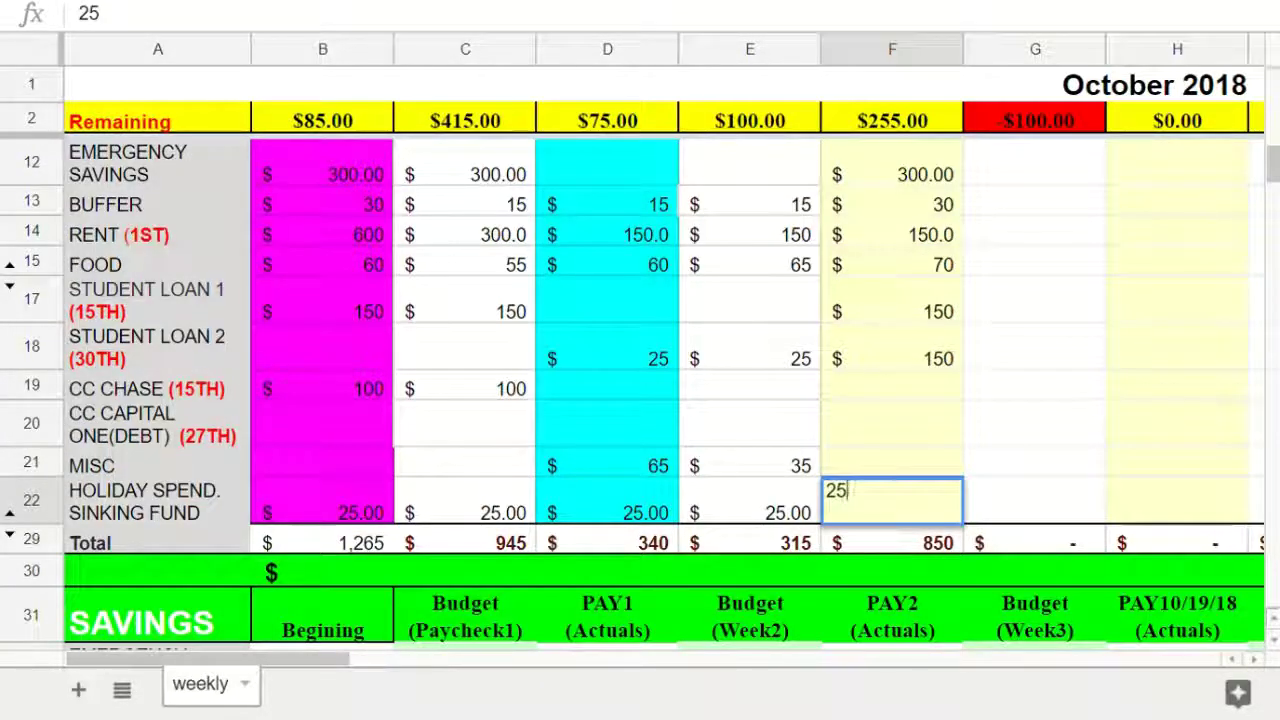
{"action": "left_click", "coordinate": [892, 462]}
{"action": "scroll", "coordinate": [640, 400], "scroll_direction": "up", "scroll_amount": 3}
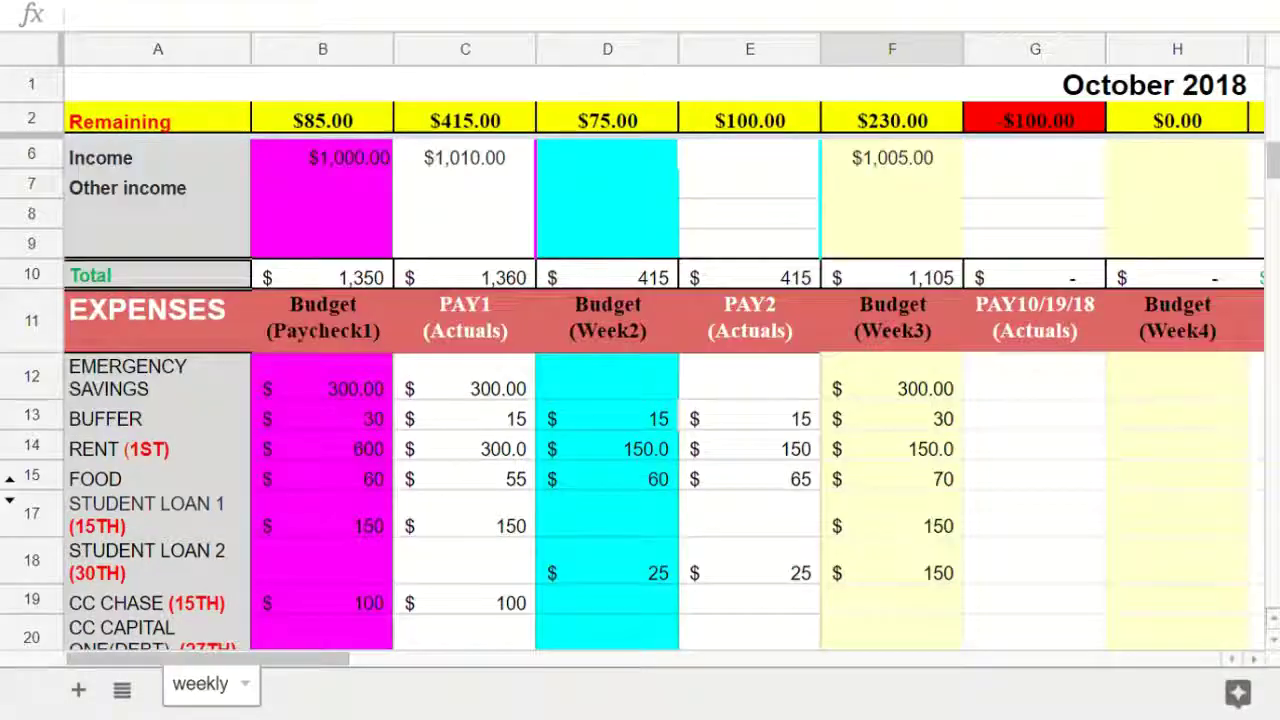
{"action": "scroll", "coordinate": [640, 400], "scroll_direction": "down", "scroll_amount": 4}
{"action": "scroll", "coordinate": [640, 400], "scroll_direction": "up", "scroll_amount": 3}
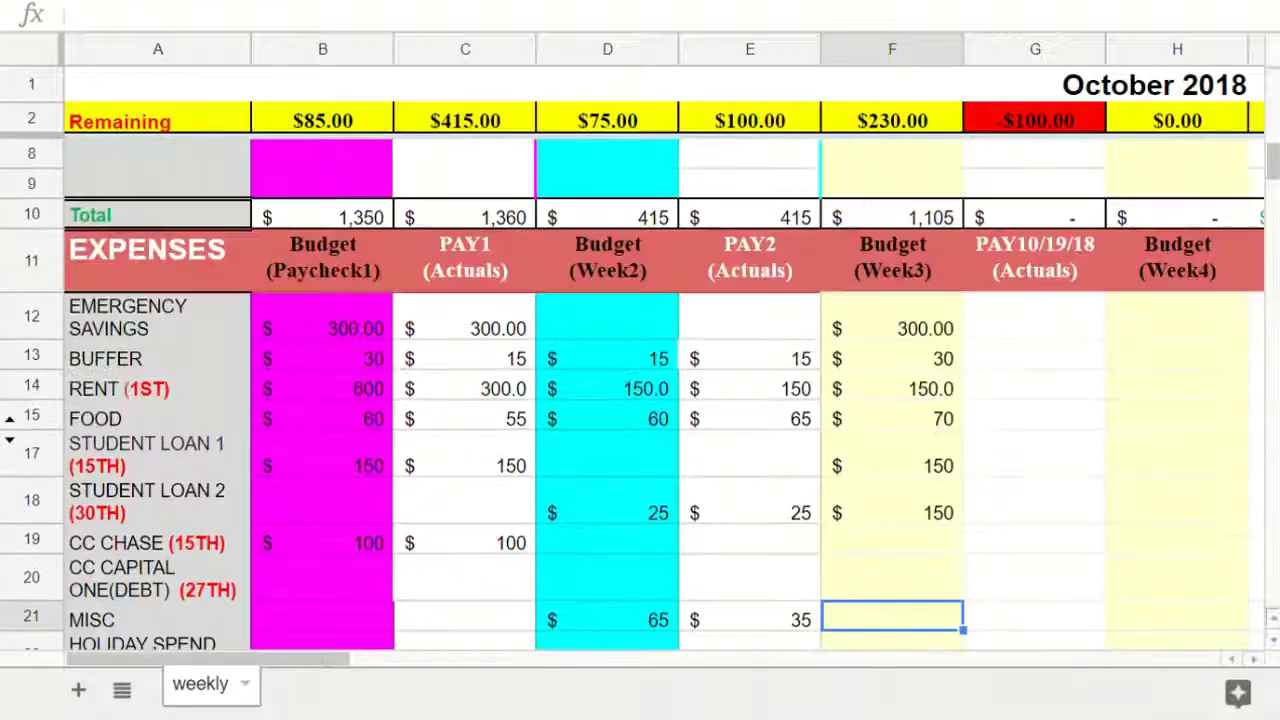
- Try shortening the PAY10/19/18 remaining formula in G2 to =(G10-E2)
{"action": "left_click", "coordinate": [1035, 120]}
{"action": "key", "text": "Return"}
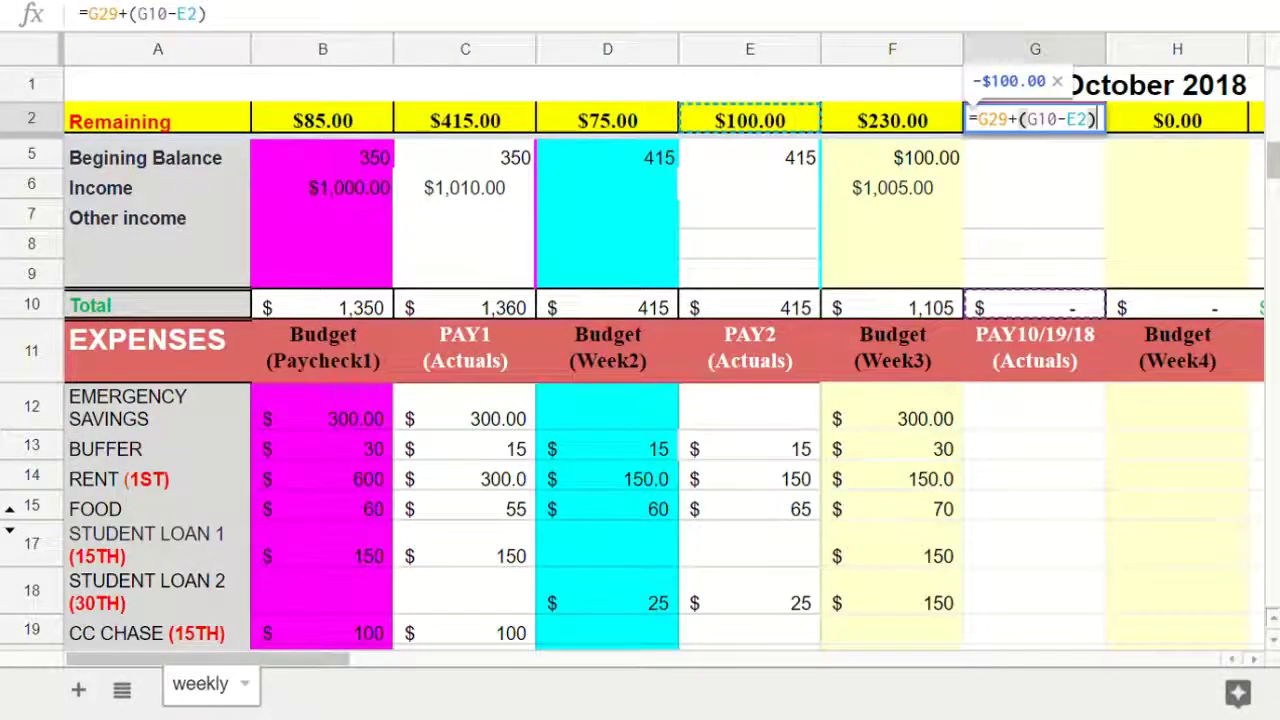
{"action": "scroll", "coordinate": [640, 400], "scroll_direction": "up", "scroll_amount": 2}
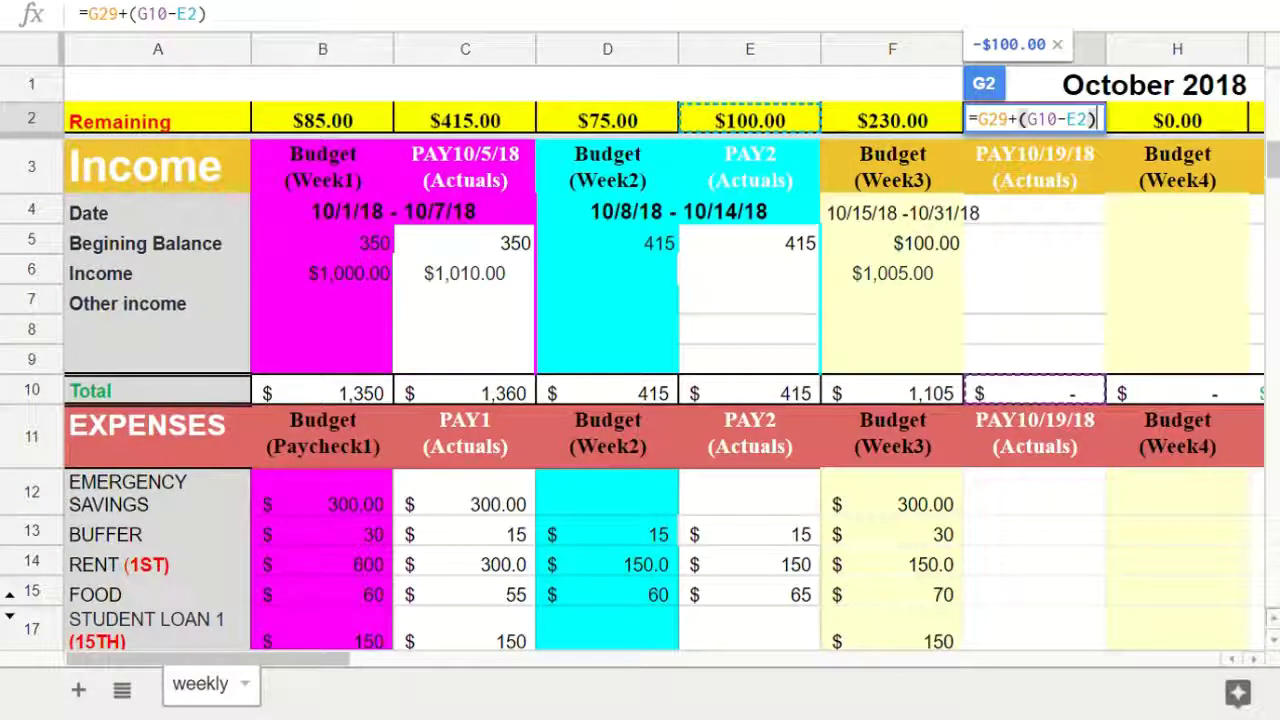
{"action": "key", "text": "BackSpace"}
{"action": "key", "text": "BackSpace"}
{"action": "key", "text": "BackSpace"}
{"action": "key", "text": "BackSpace"}
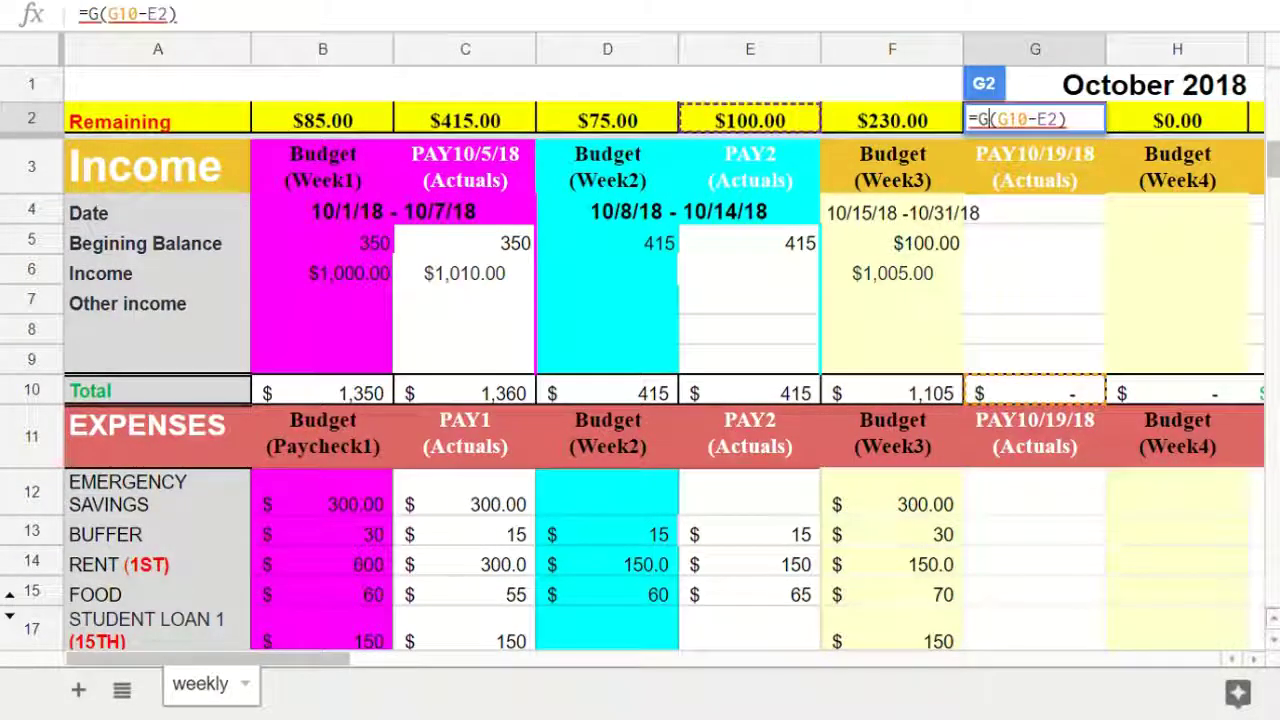
{"action": "key", "text": "Return"}
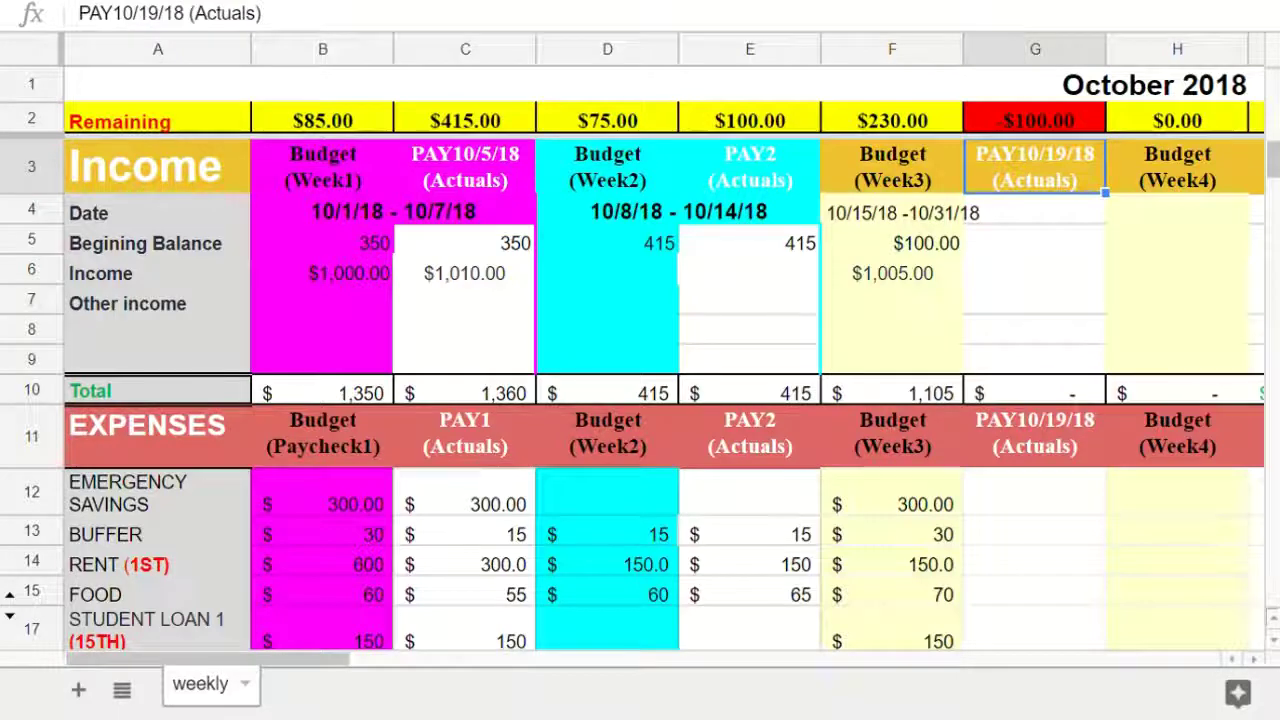
{"action": "key", "text": "Up"}
{"action": "key", "text": "Return"}
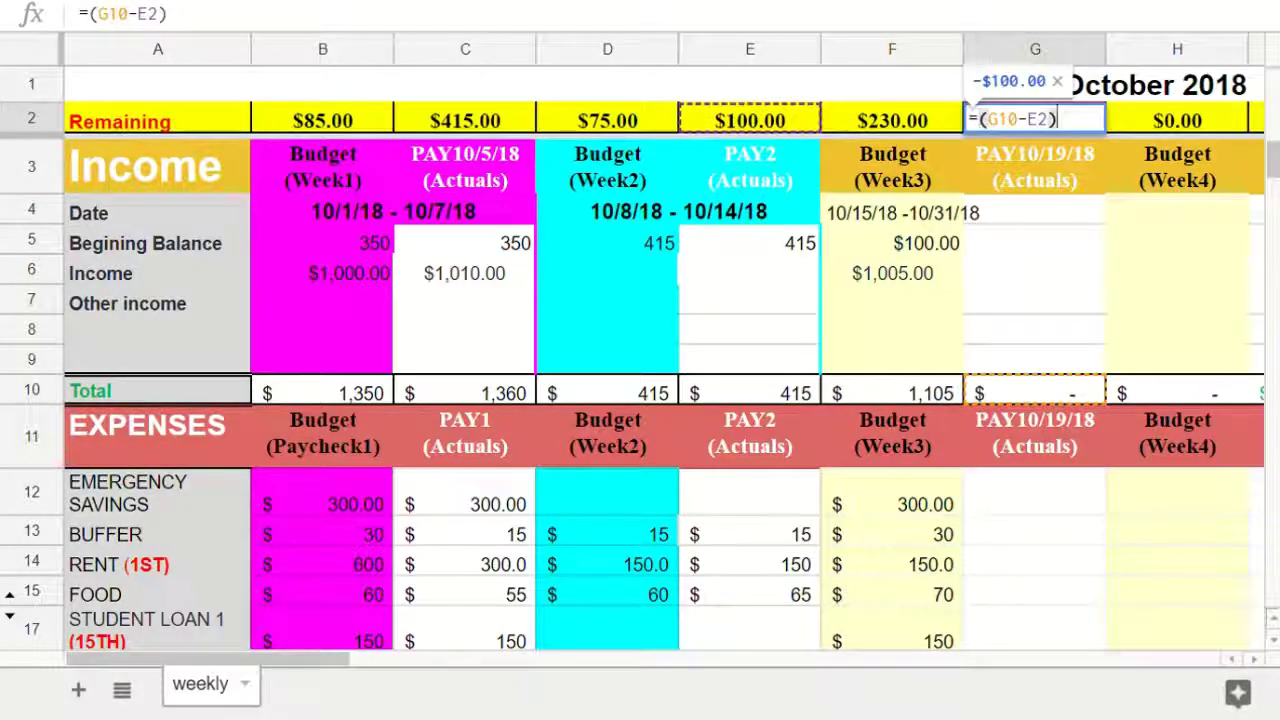
{"action": "key", "text": "Return"}
- Copy the Week3 remaining formula from F2 into the PAY10/19/18 remaining cell G2
{"action": "left_click", "coordinate": [892, 120]}
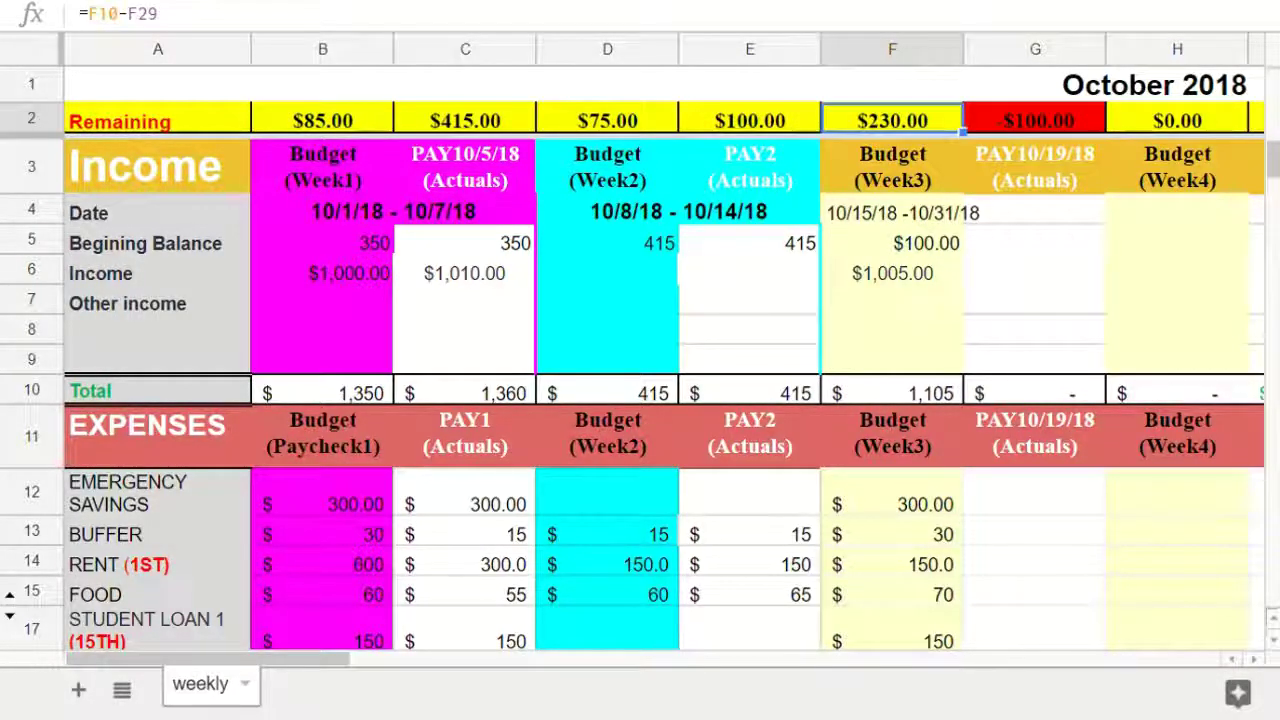
{"action": "key", "text": "ctrl+c"}
{"action": "left_click", "coordinate": [1035, 120]}
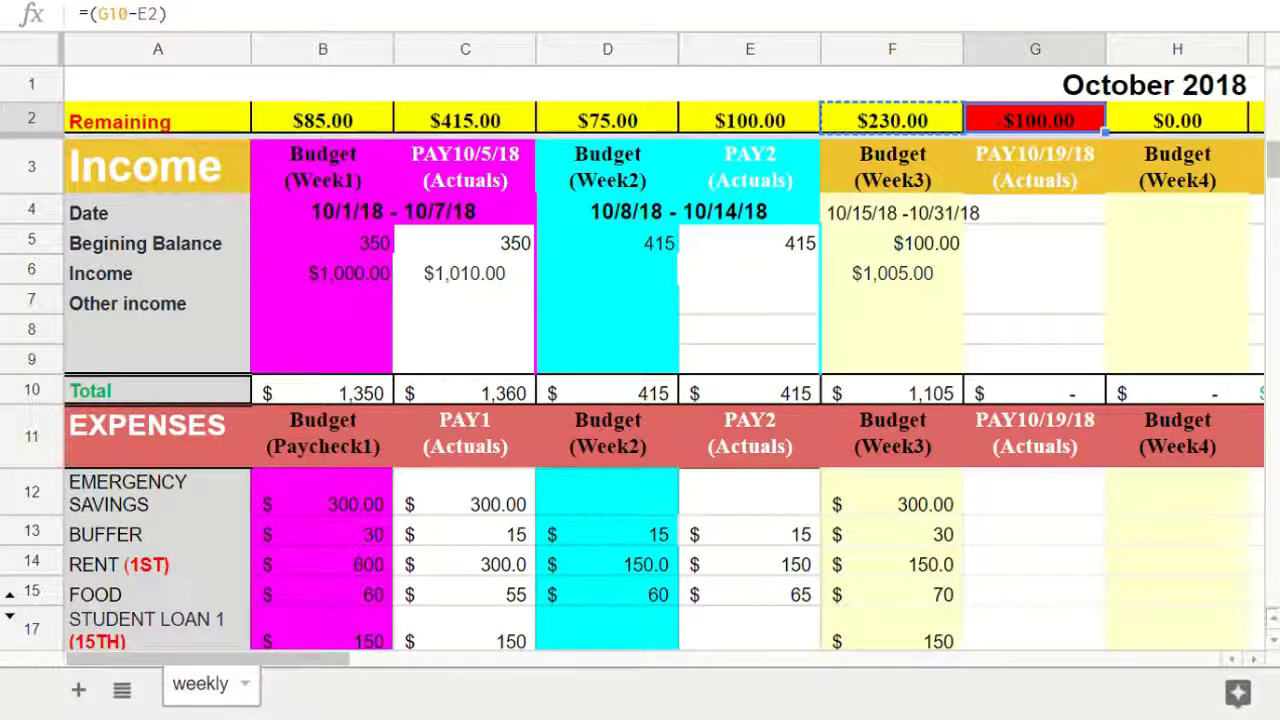
{"action": "key", "text": "ctrl+v"}
{"action": "left_click", "coordinate": [892, 360]}
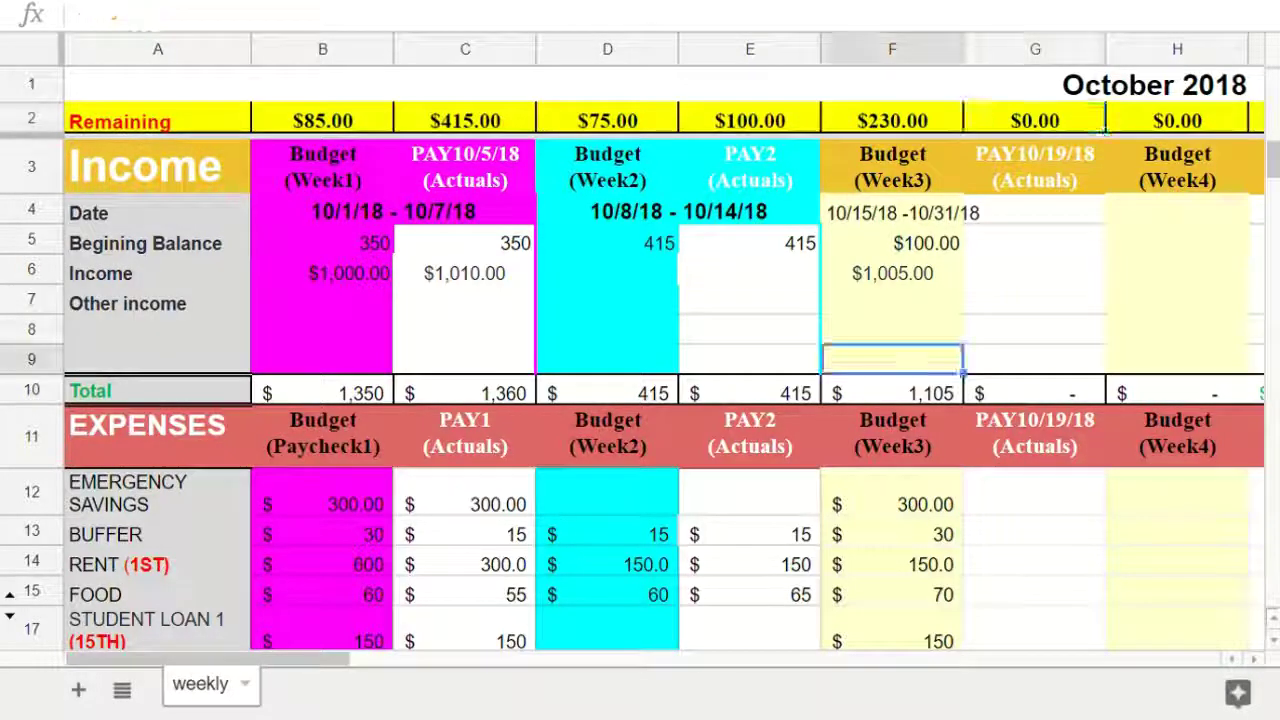
{"action": "scroll", "coordinate": [640, 400], "scroll_direction": "down", "scroll_amount": 3}
{"action": "scroll", "coordinate": [640, 400], "scroll_direction": "up", "scroll_amount": 3}
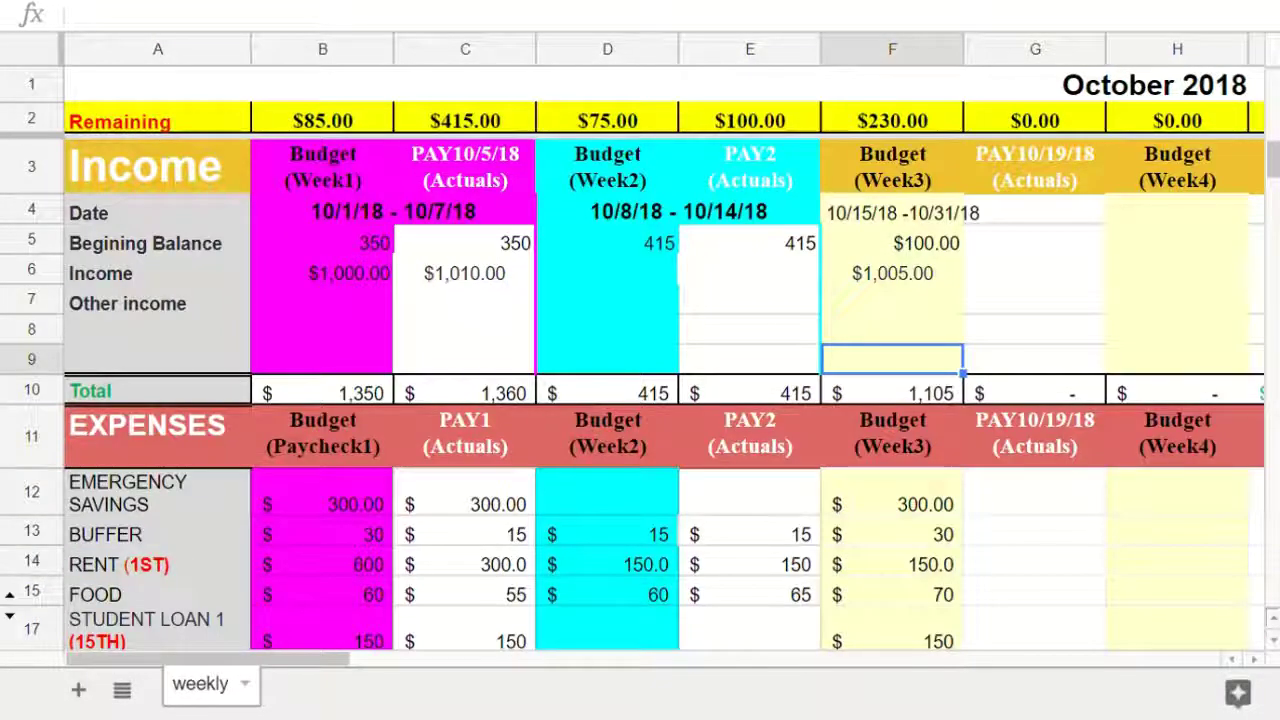
- Review the student loan and credit card rows in the expense list, including their due dates
{"action": "scroll", "coordinate": [640, 400], "scroll_direction": "down", "scroll_amount": 5}
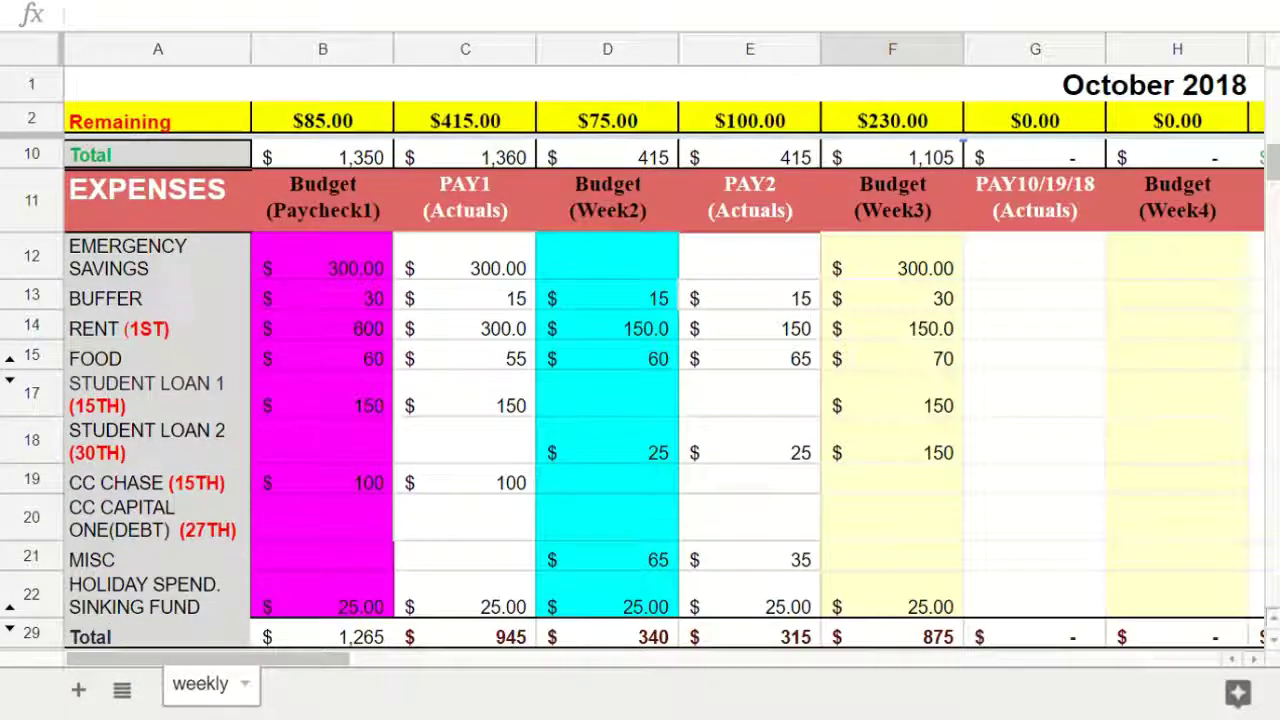
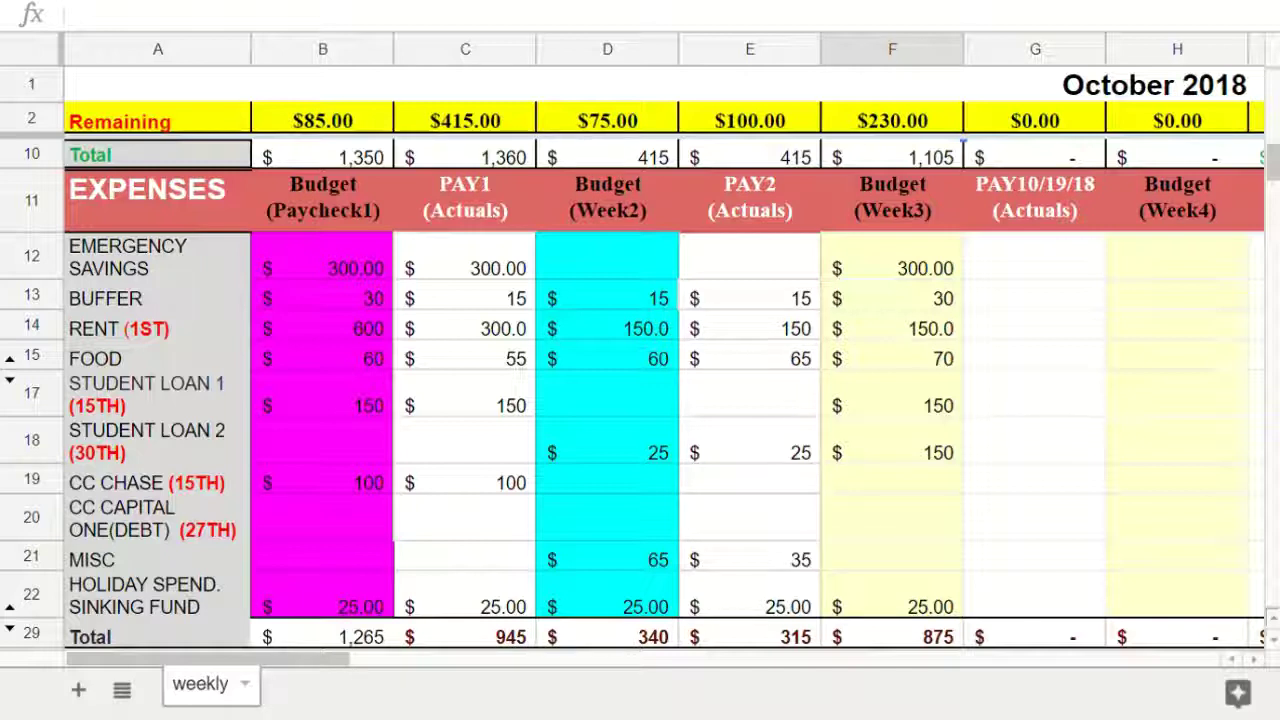
{"action": "left_click", "coordinate": [157, 481]}
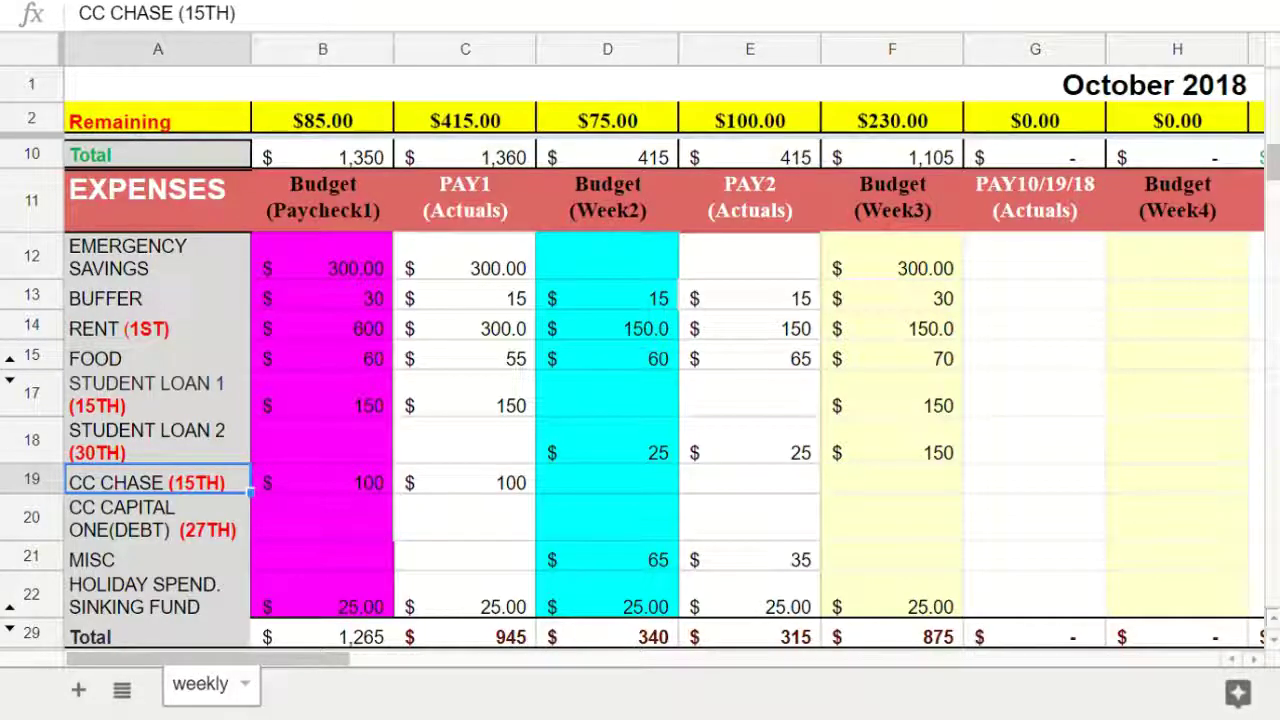
{"action": "left_click", "coordinate": [157, 394]}
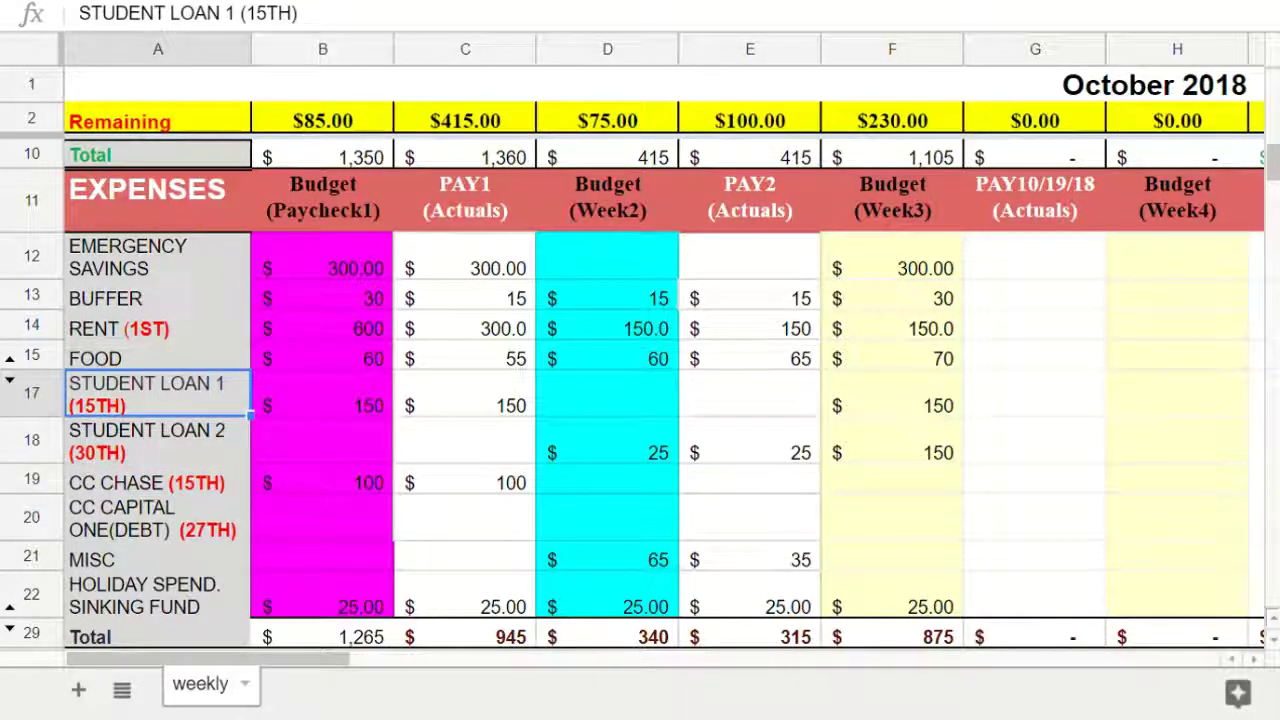
{"action": "left_click", "coordinate": [157, 441]}
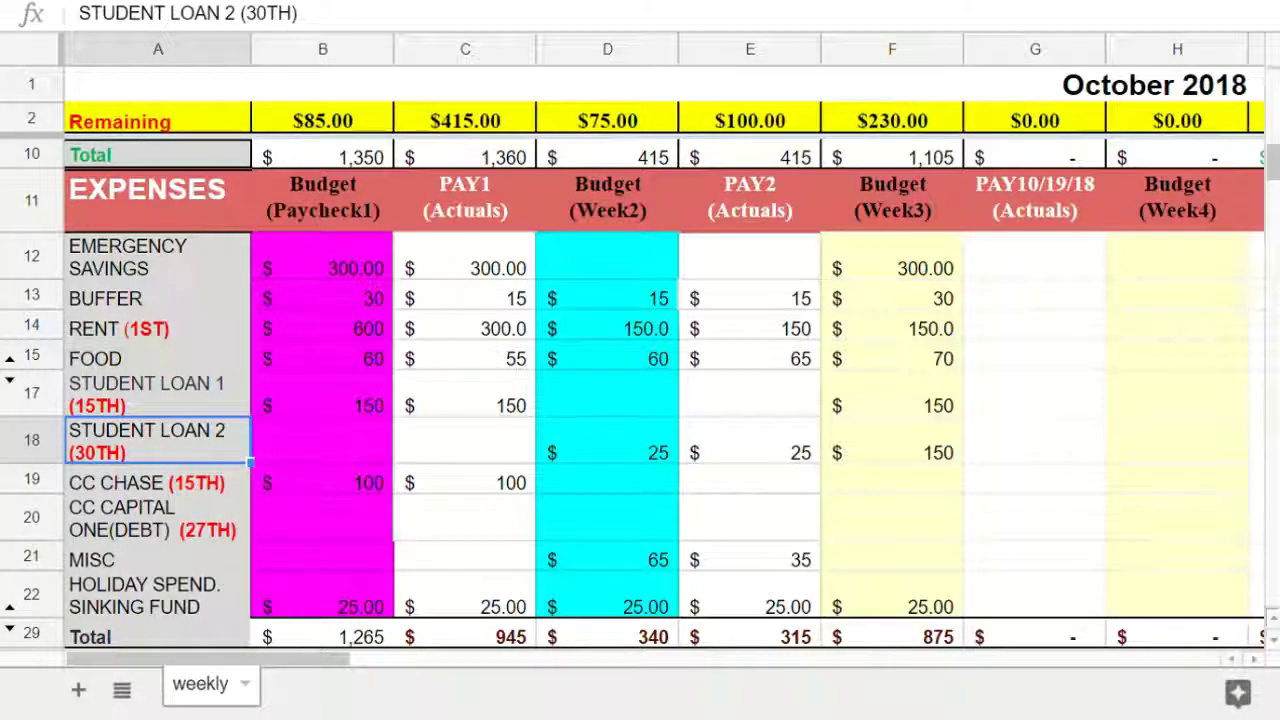
{"action": "left_click", "coordinate": [157, 518]}
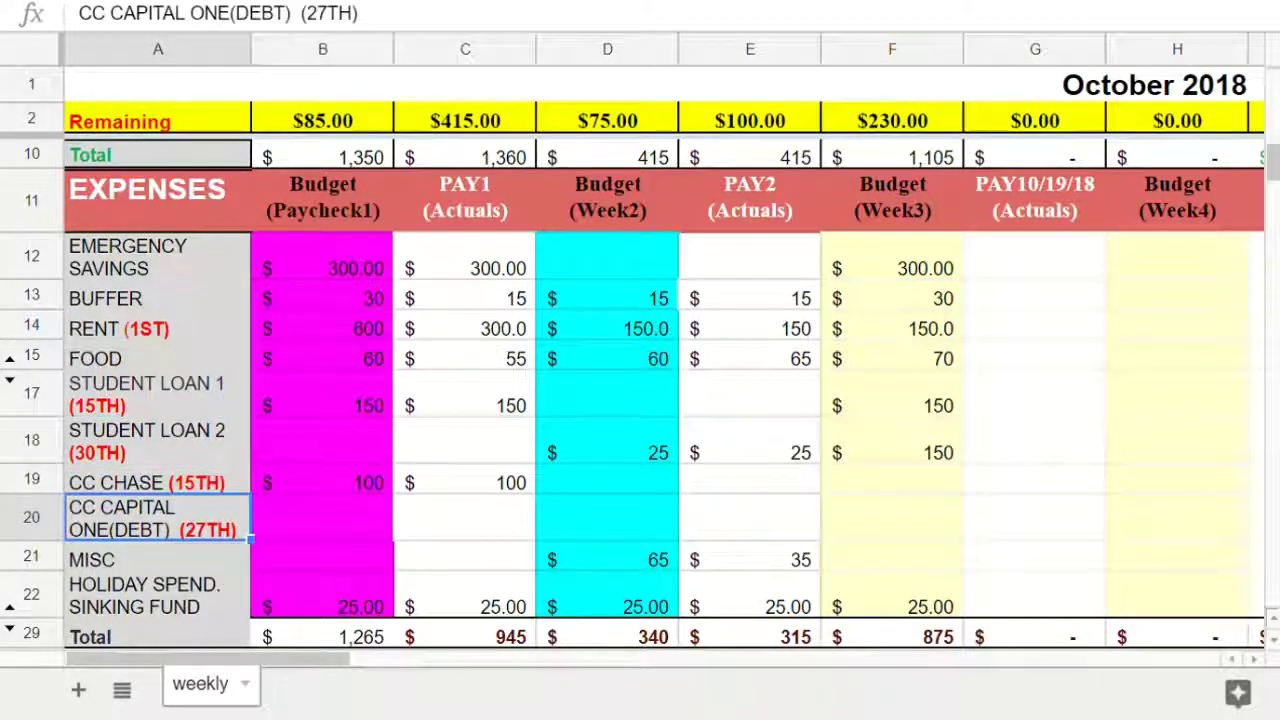
{"action": "double_click", "coordinate": [157, 518]}
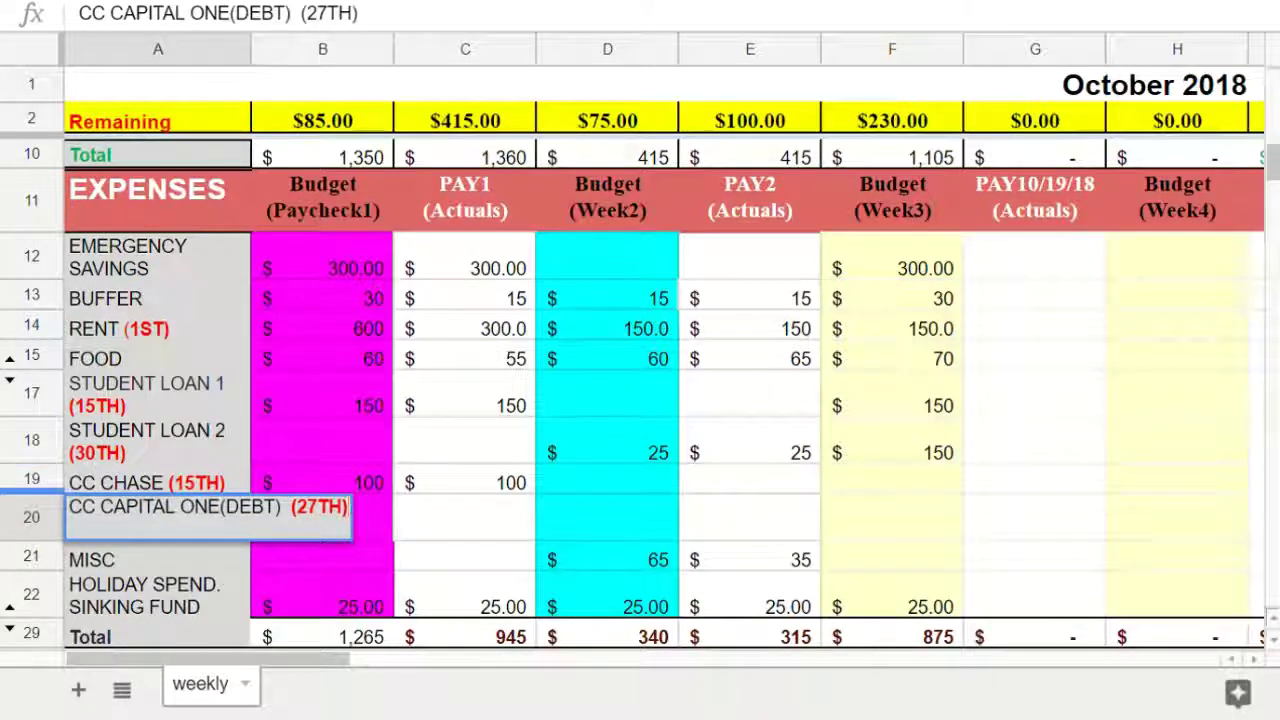
{"action": "double_click", "coordinate": [140, 507]}
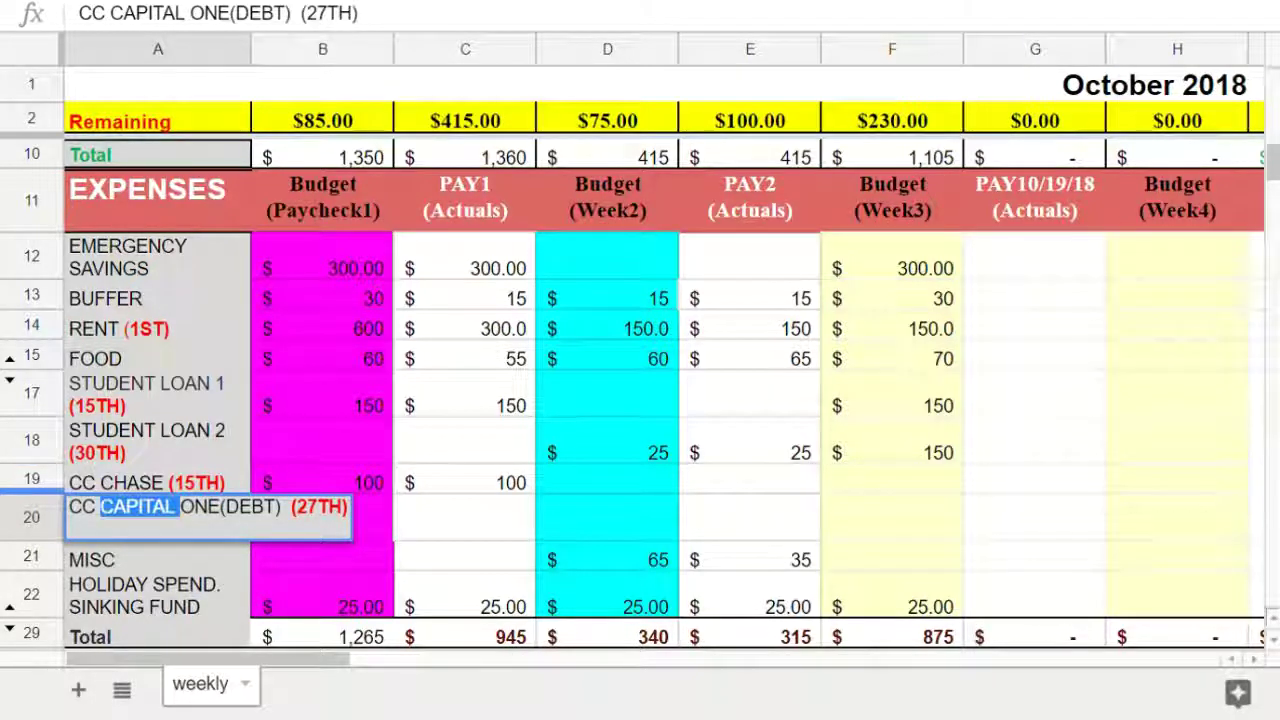
{"action": "left_click", "coordinate": [157, 559]}
{"action": "left_click", "coordinate": [157, 482]}
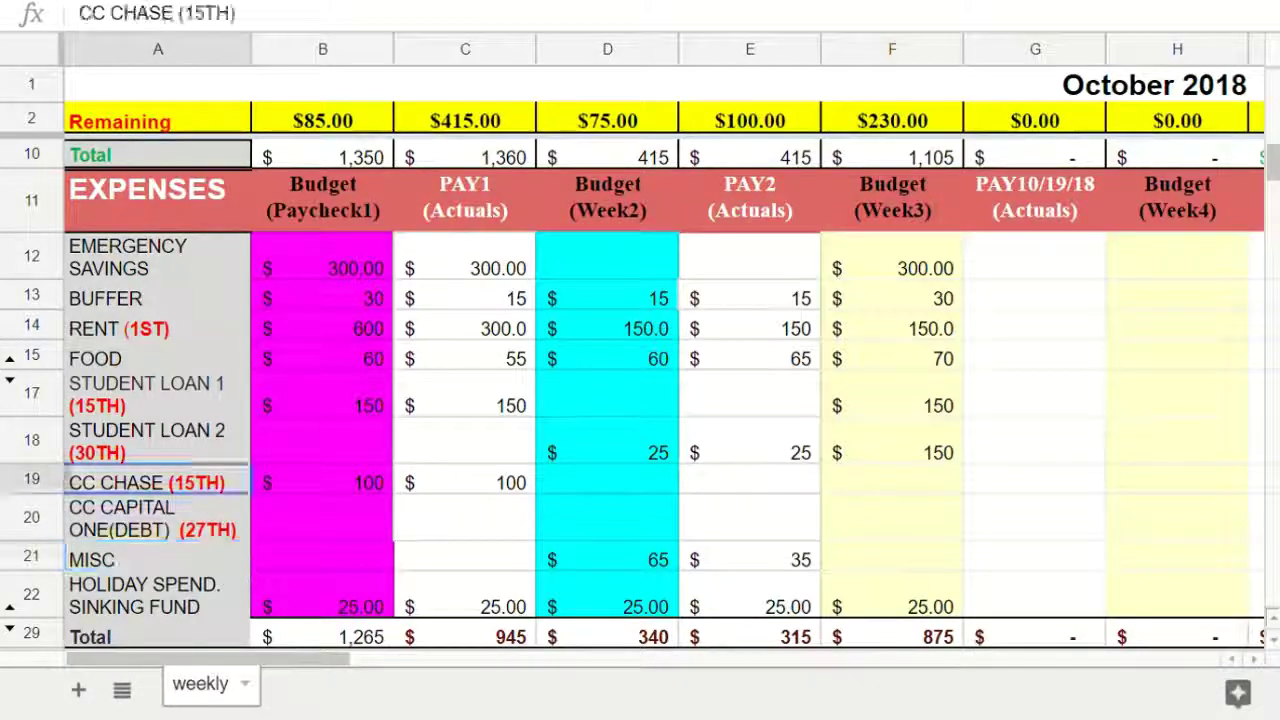
{"action": "left_click", "coordinate": [157, 518]}
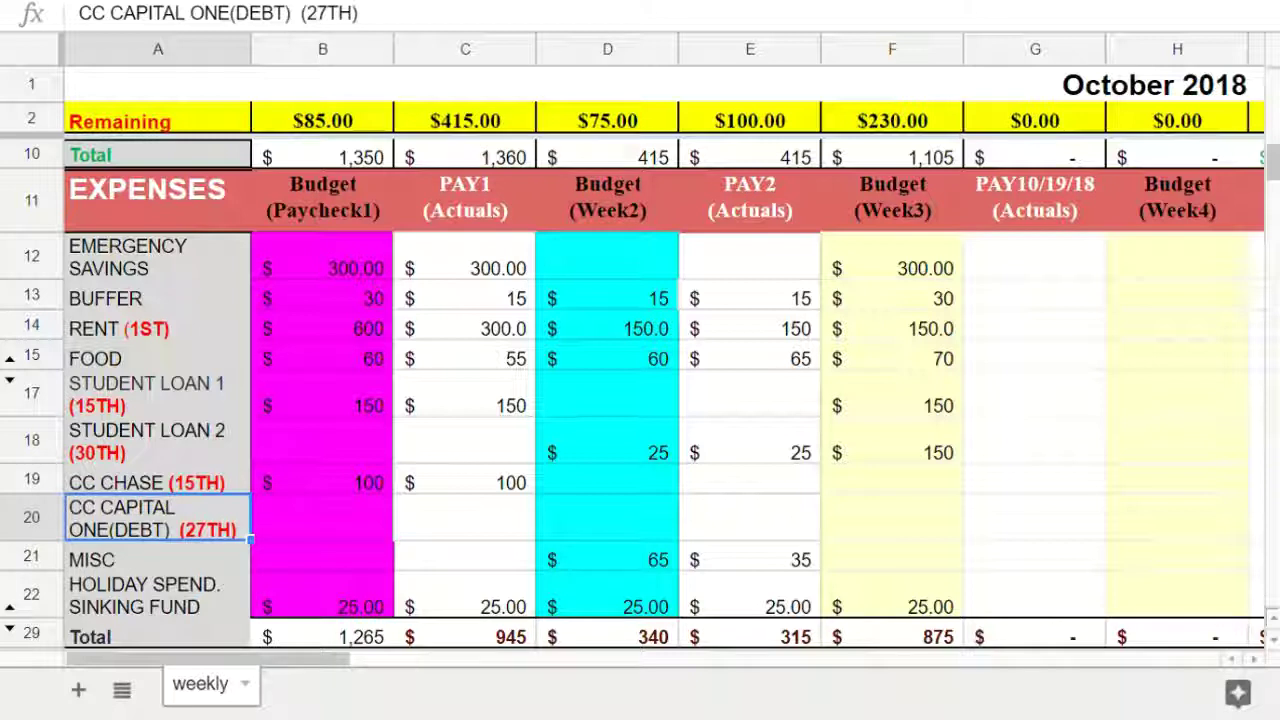
- Enter 50 as the Paycheck1 budgeted expense for CC Capital One
{"action": "left_click", "coordinate": [322, 518]}
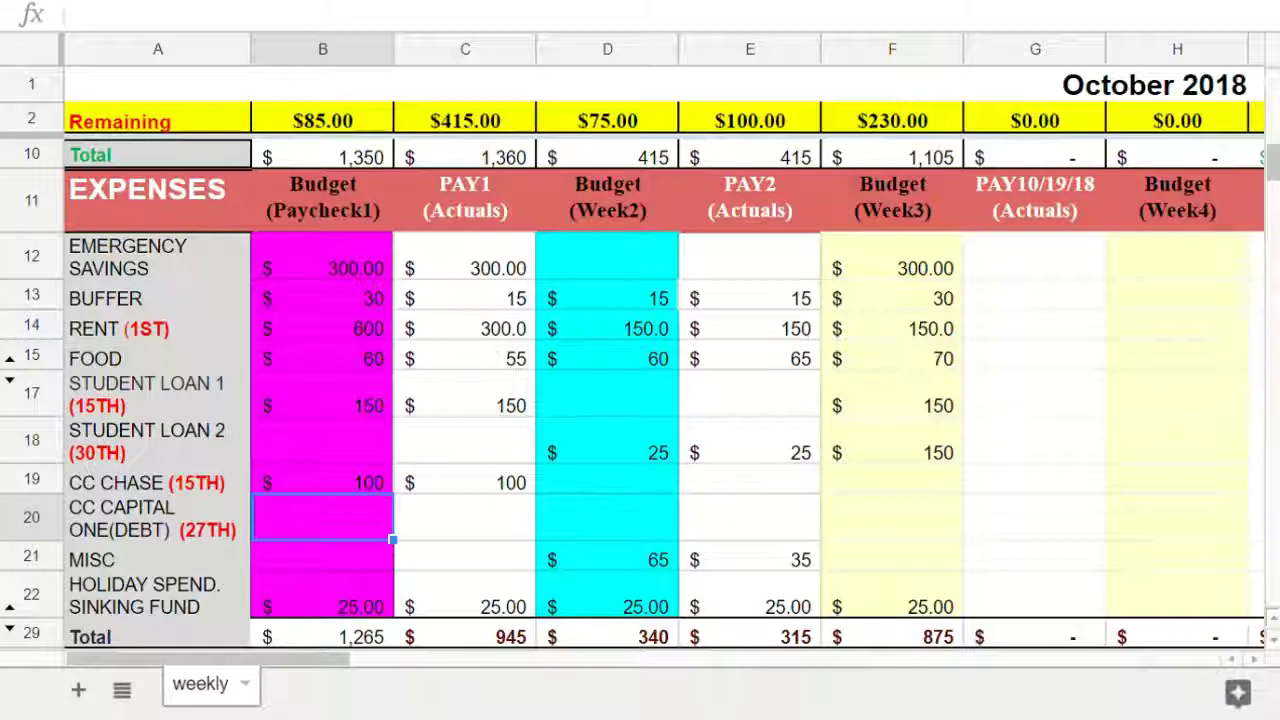
{"action": "left_click", "coordinate": [892, 518]}
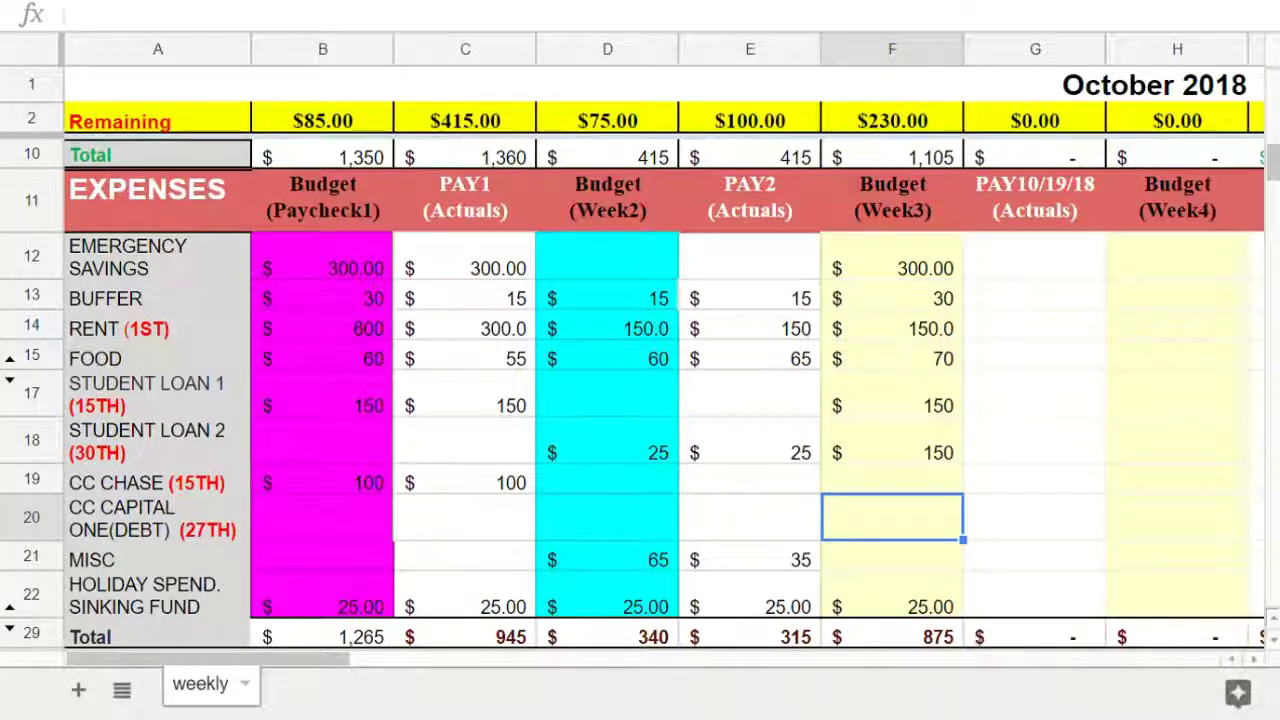
{"action": "left_click", "coordinate": [322, 518]}
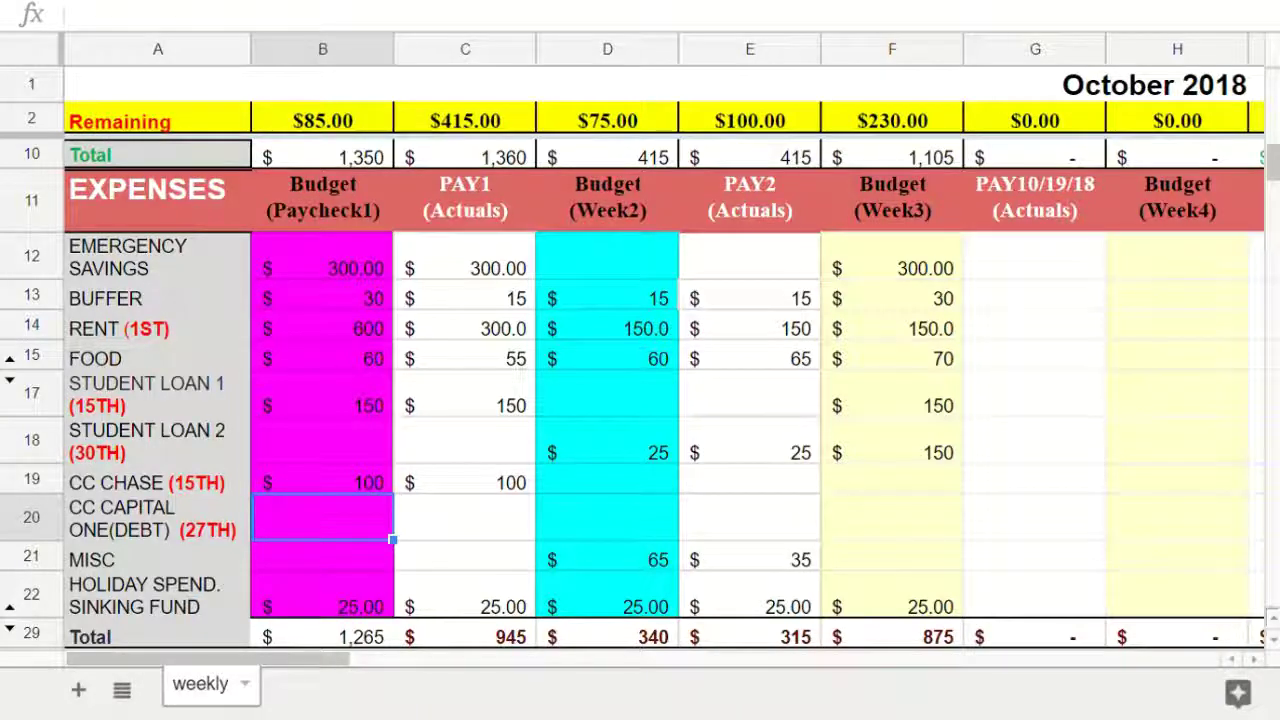
{"action": "type", "text": "50"}
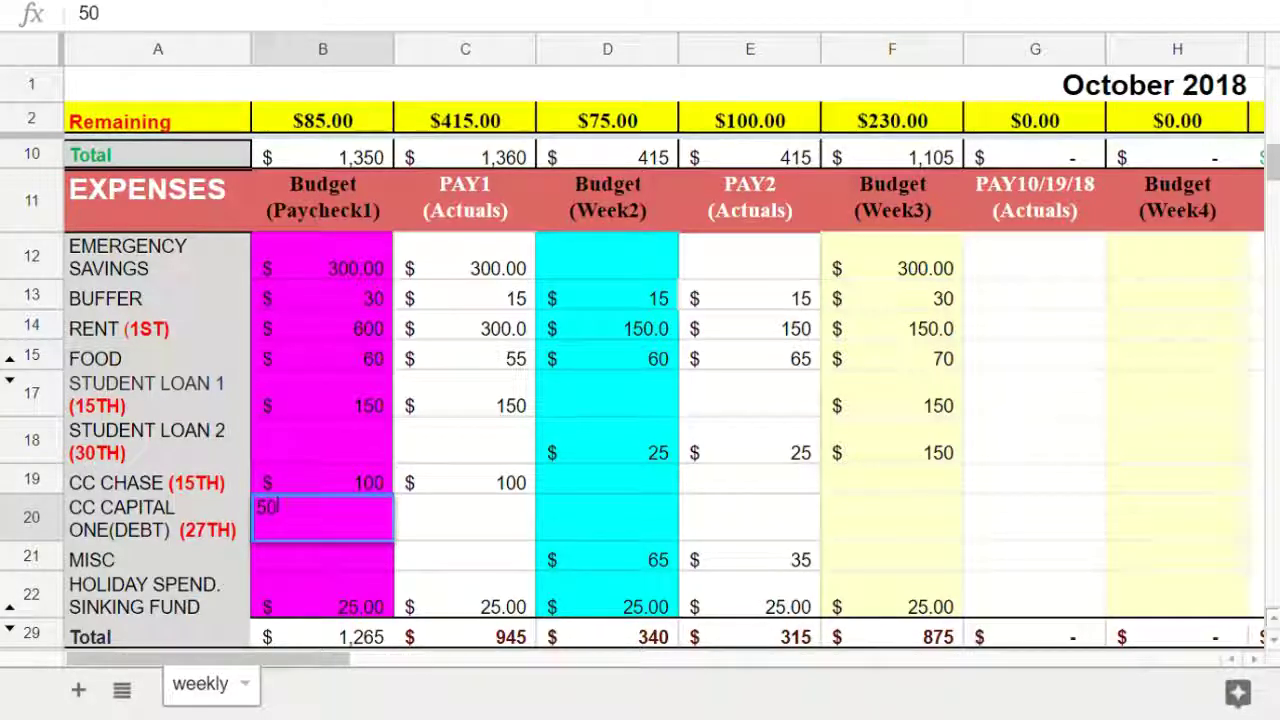
{"action": "key", "text": "Tab"}
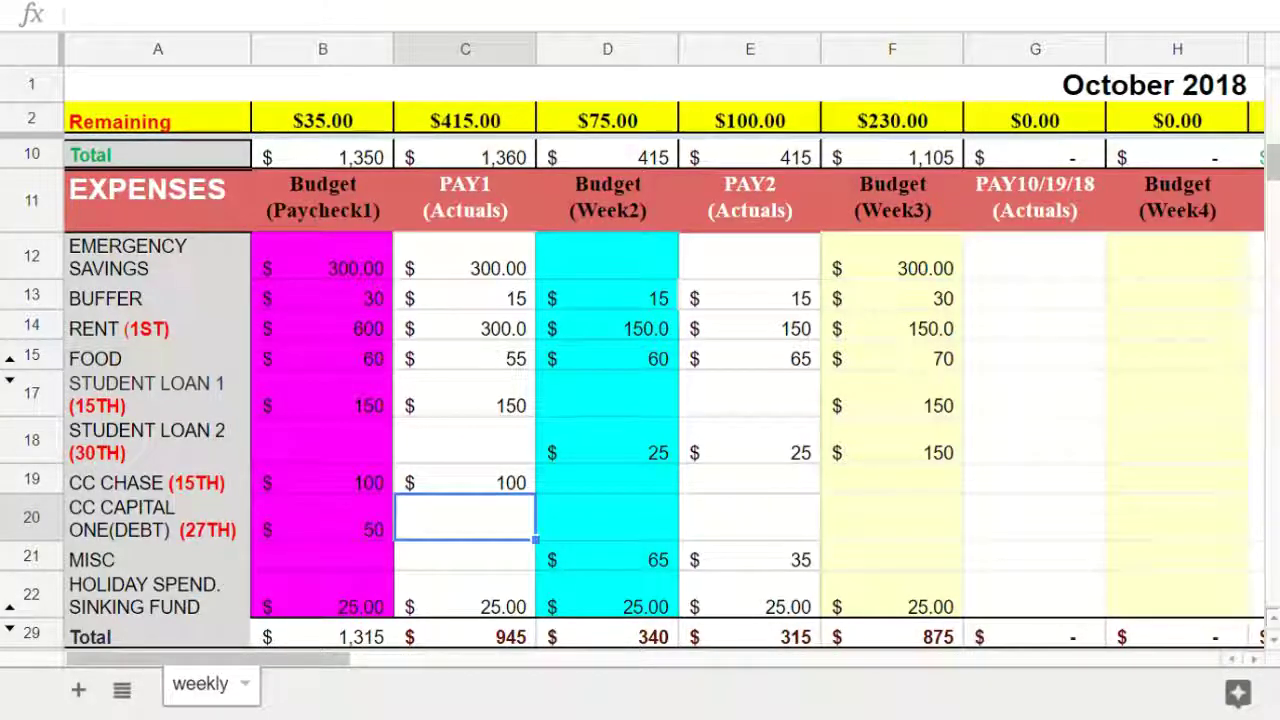
- Check the Paycheck1 remaining formula and enter 50 as the PAY1 actual expense for CC Capital One
{"action": "left_click", "coordinate": [322, 120]}
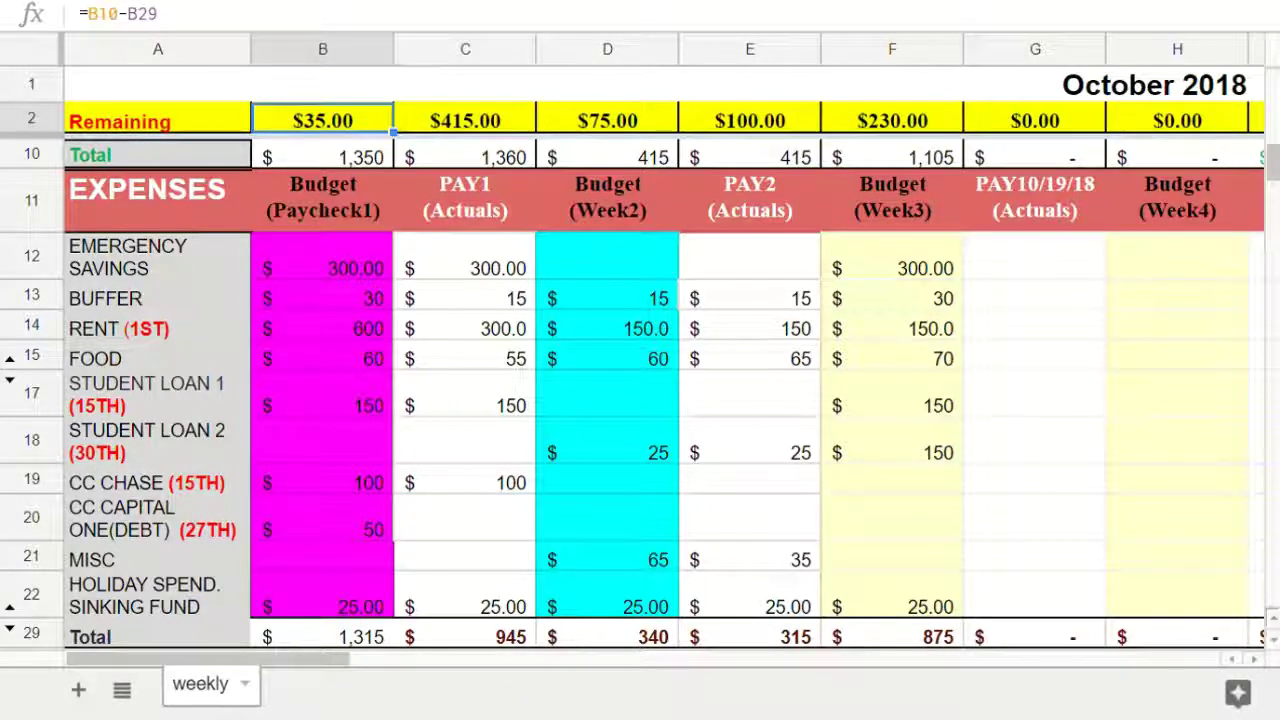
{"action": "left_click", "coordinate": [465, 517]}
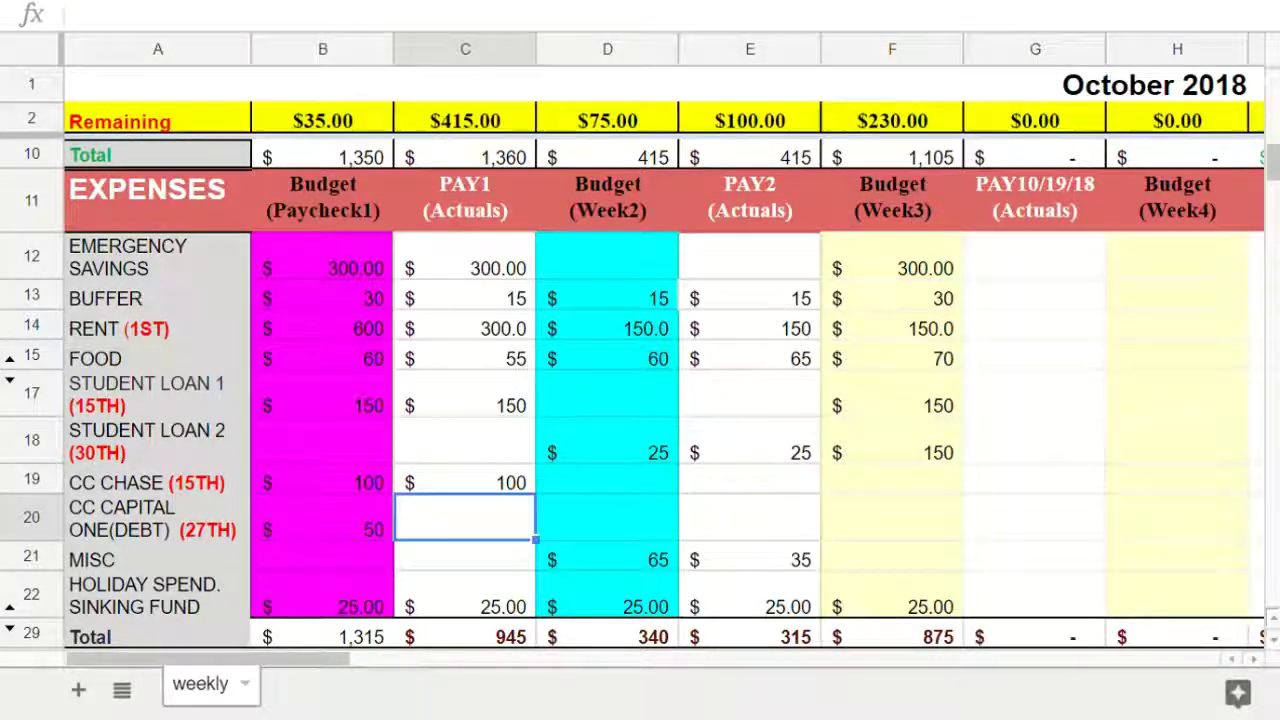
{"action": "type", "text": "50"}
{"action": "key", "text": "Return"}
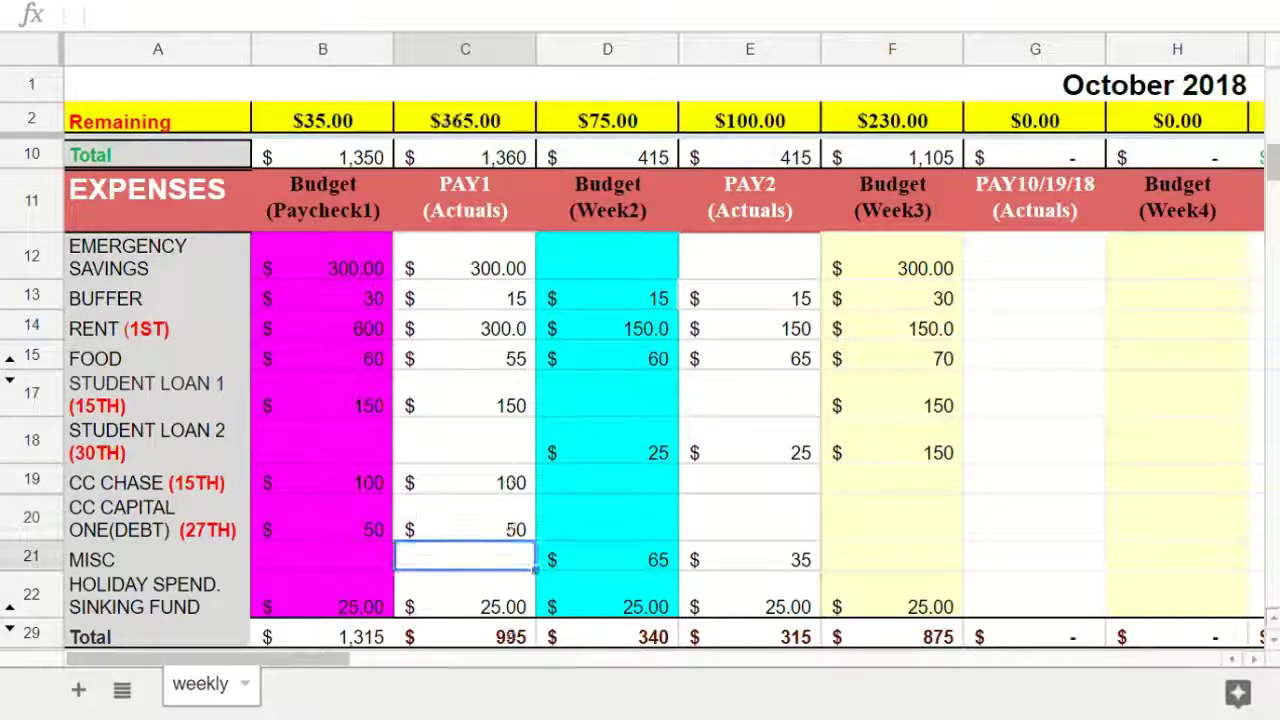
- Check the PAY1 remaining formula in C2 and set the Week2 budget's beginning balance in D5 to =C2
{"action": "double_click", "coordinate": [465, 120]}
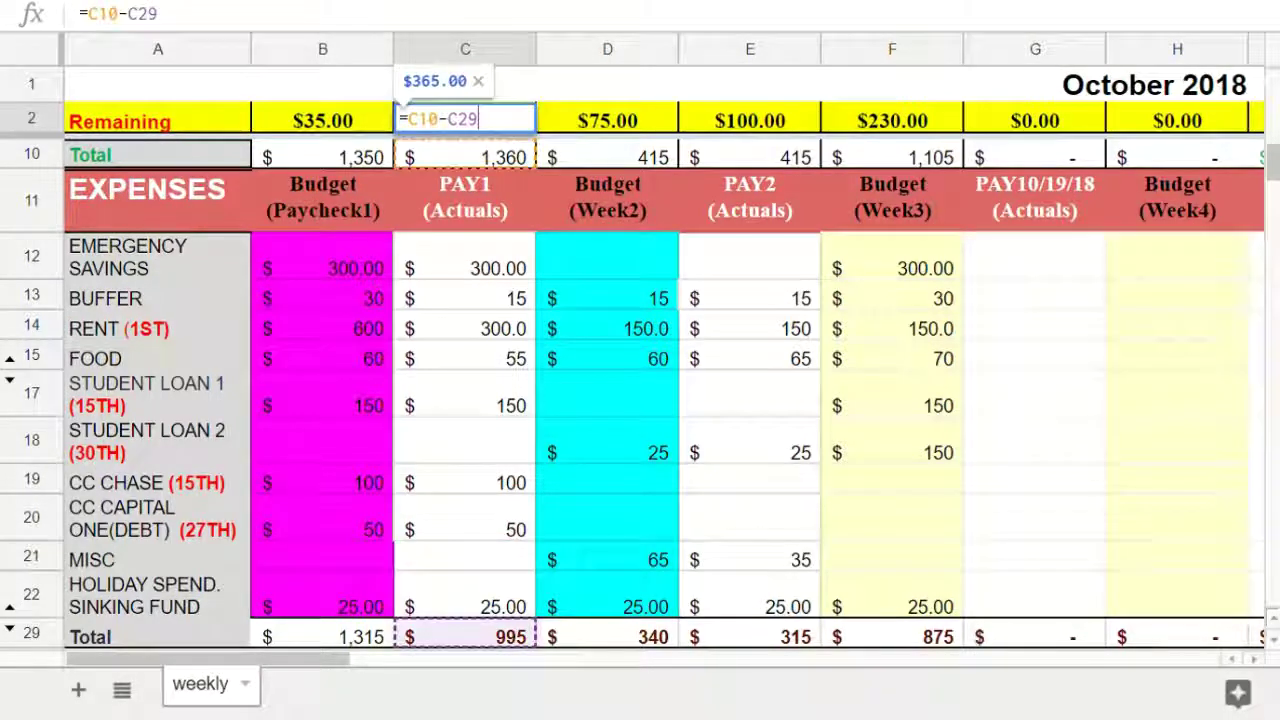
{"action": "scroll", "coordinate": [640, 400], "scroll_direction": "up", "scroll_amount": 3}
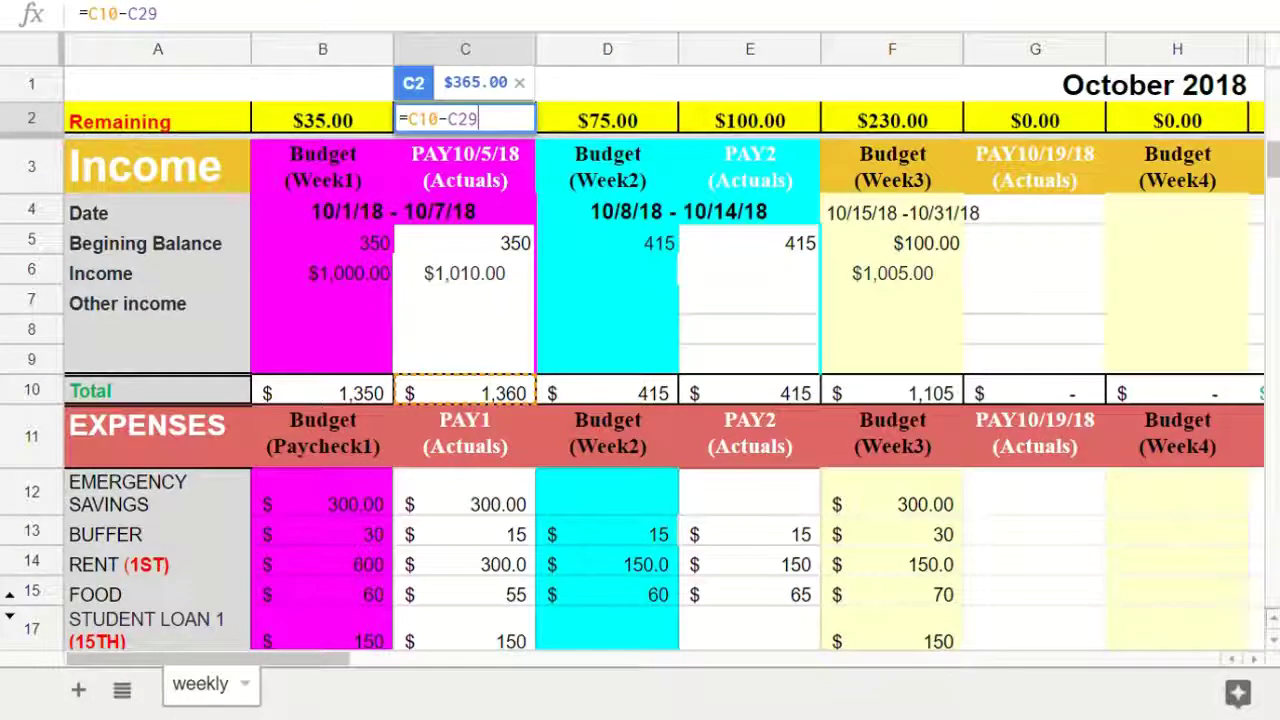
{"action": "scroll", "coordinate": [640, 400], "scroll_direction": "down", "scroll_amount": 1}
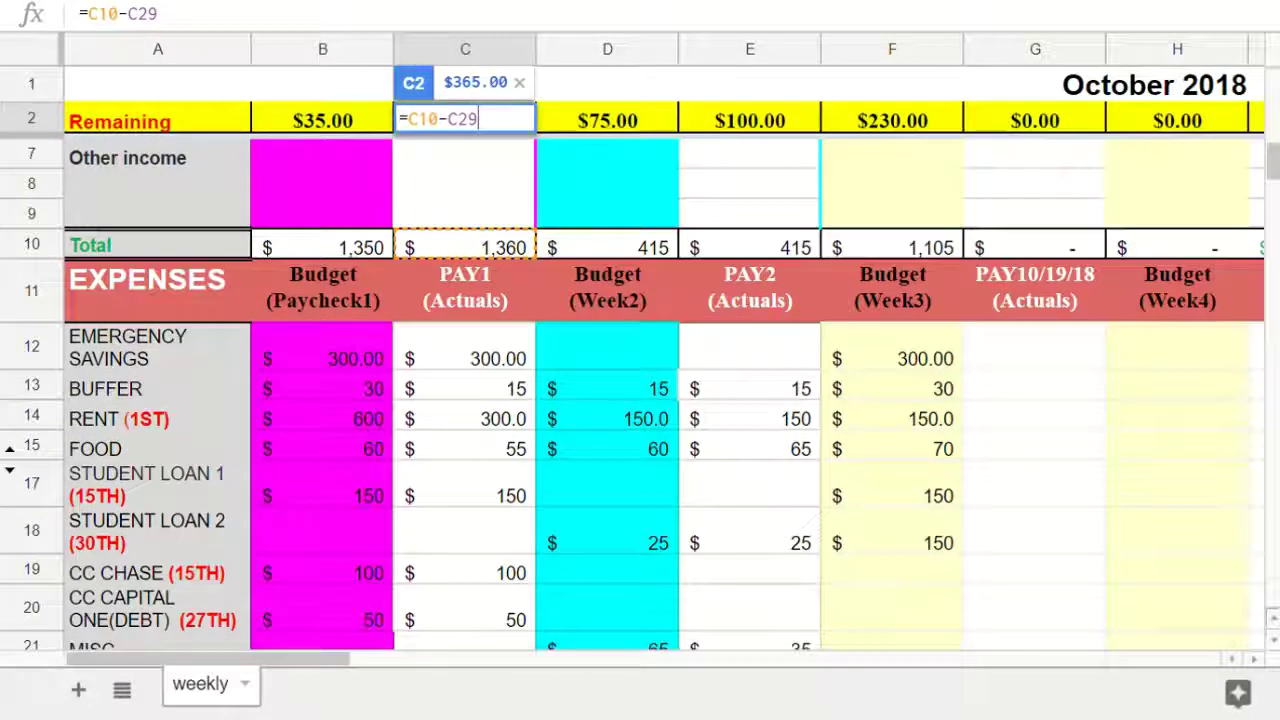
{"action": "scroll", "coordinate": [640, 400], "scroll_direction": "down", "scroll_amount": 1}
{"action": "key", "text": "Return"}
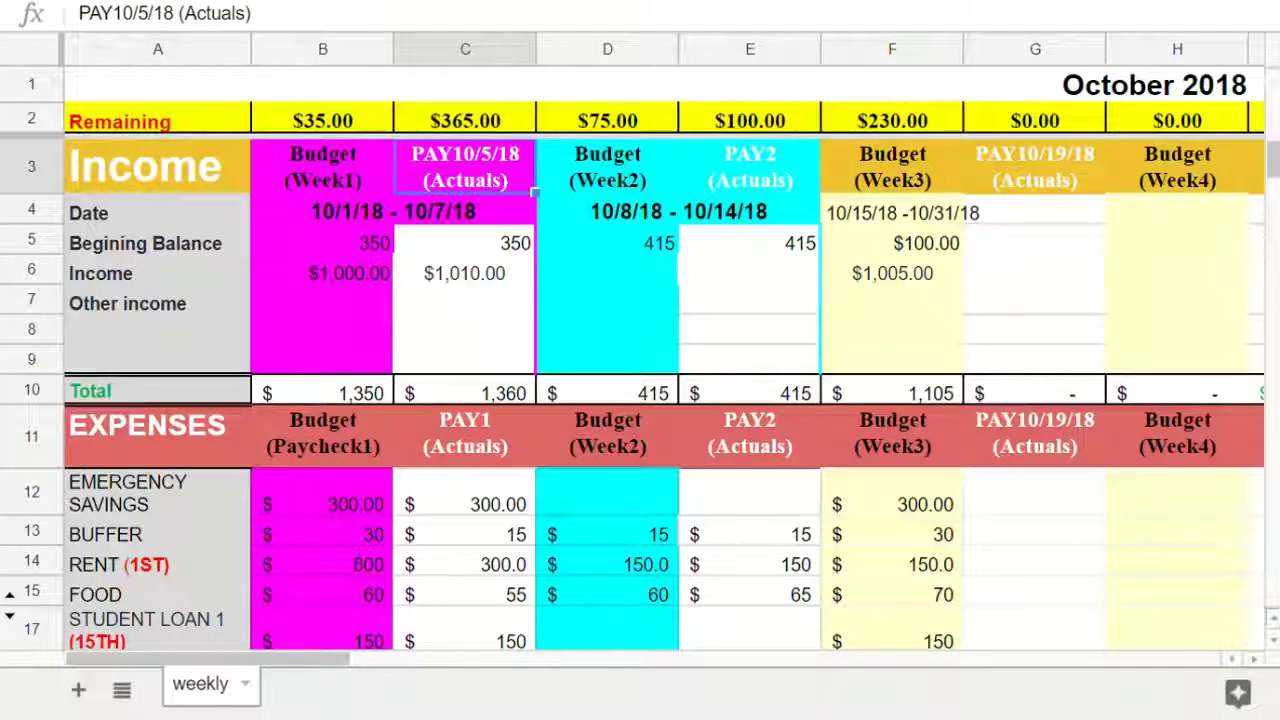
{"action": "left_click", "coordinate": [607, 242]}
{"action": "type", "text": "="}
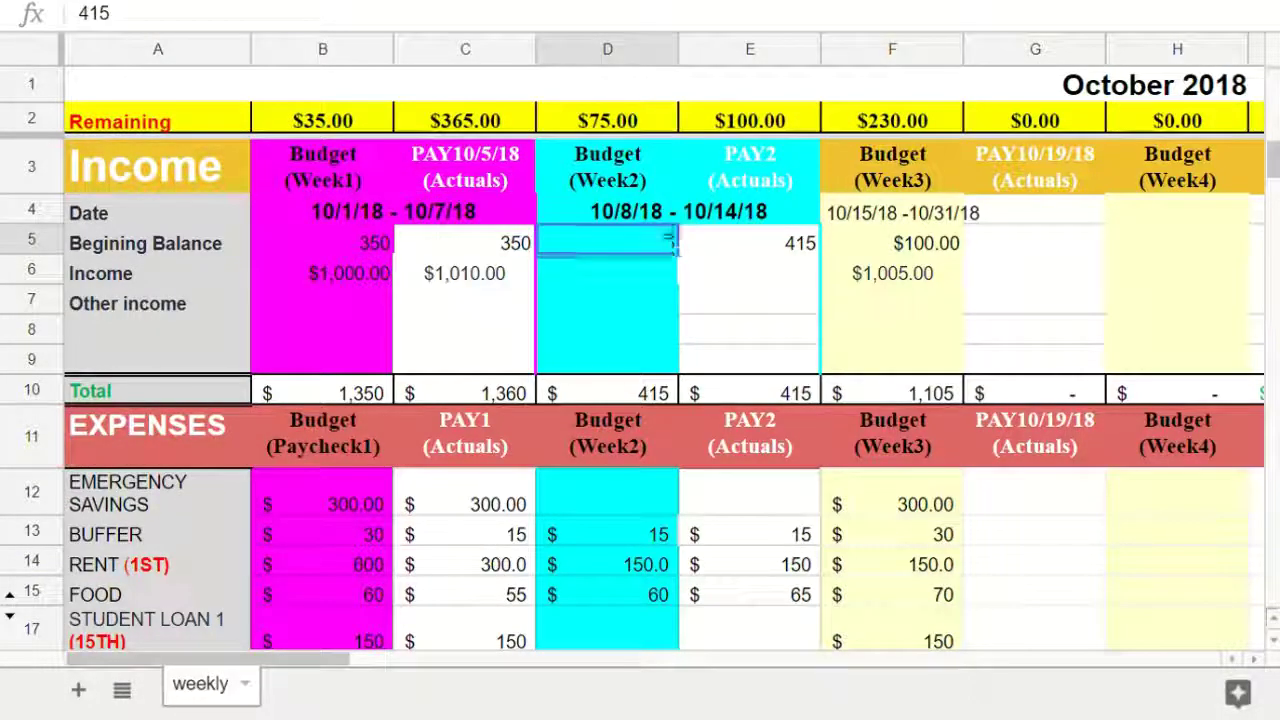
{"action": "type", "text": "C2"}
{"action": "key", "text": "Return"}
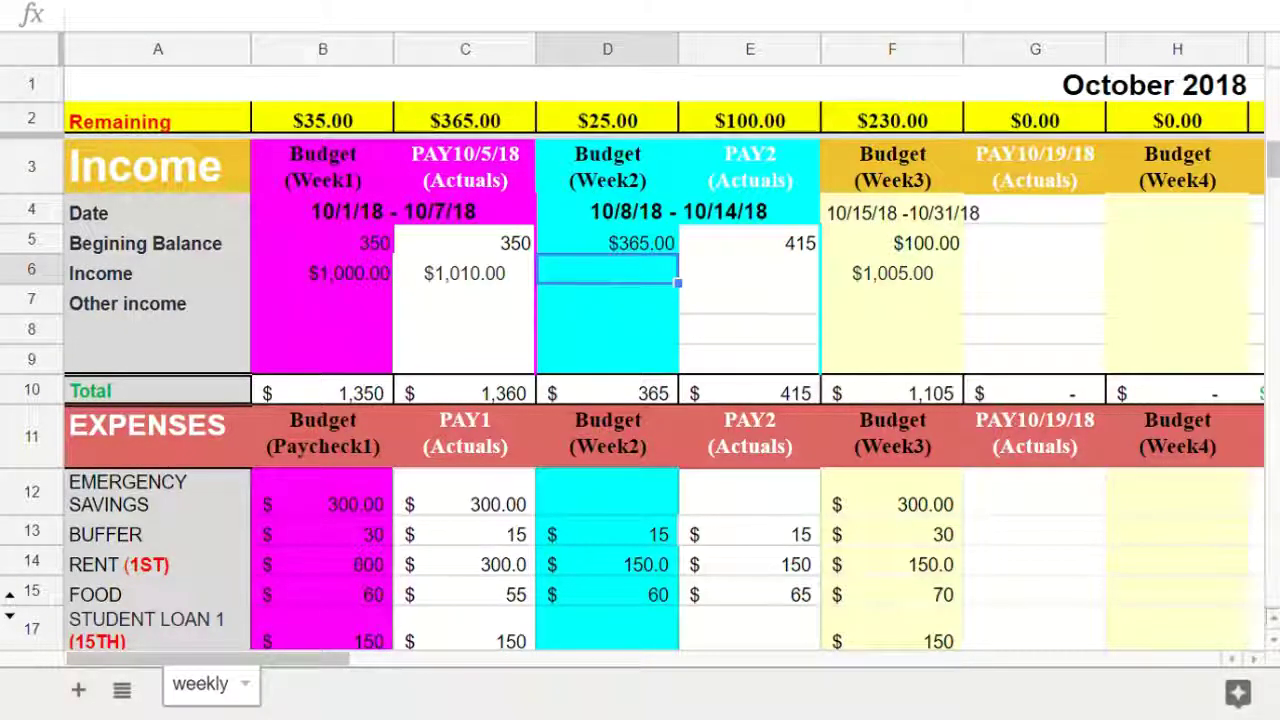
- Set the PAY2 actuals beginning balance in E5 to =C2
{"action": "left_click", "coordinate": [750, 242]}
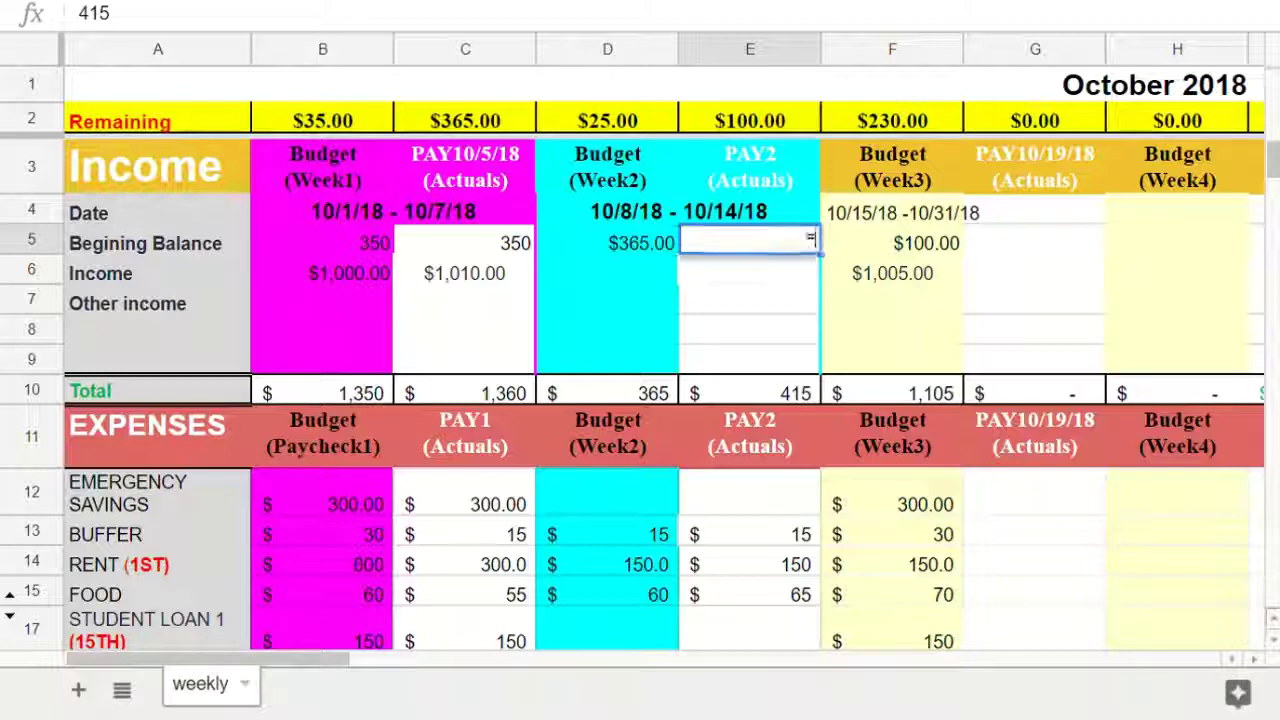
{"action": "type", "text": "="}
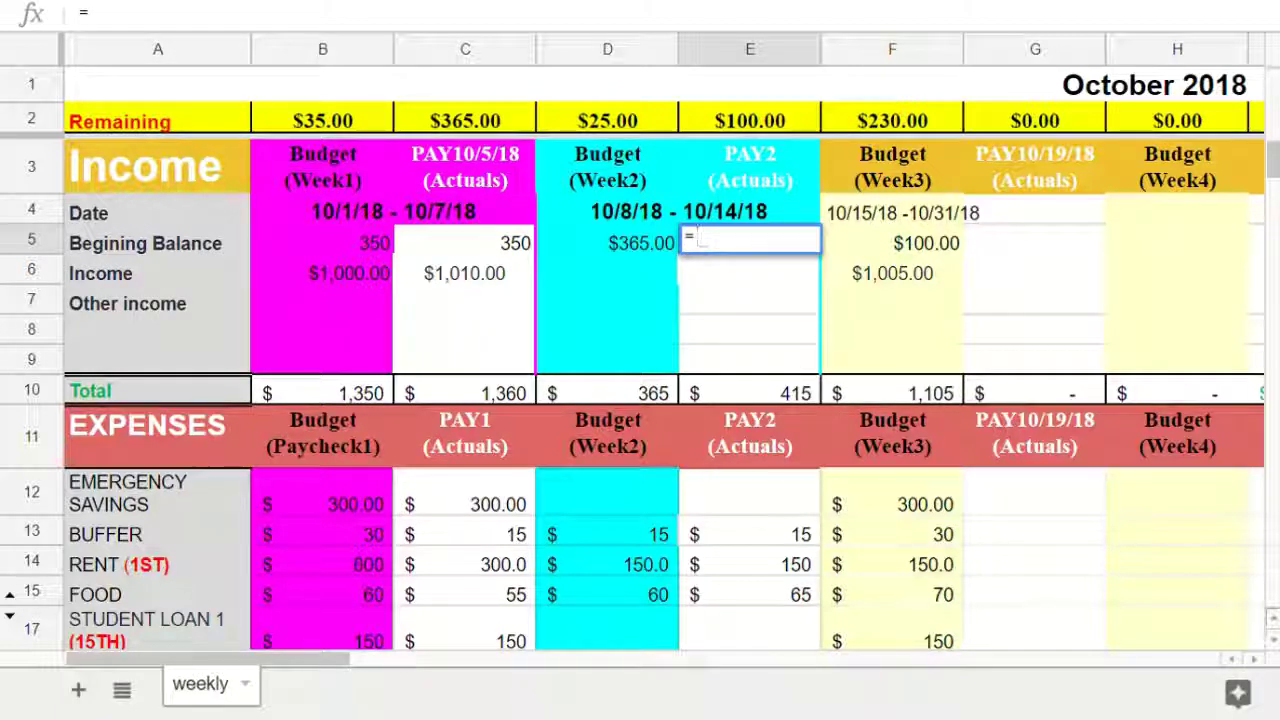
{"action": "type", "text": "C2"}
{"action": "key", "text": "Return"}
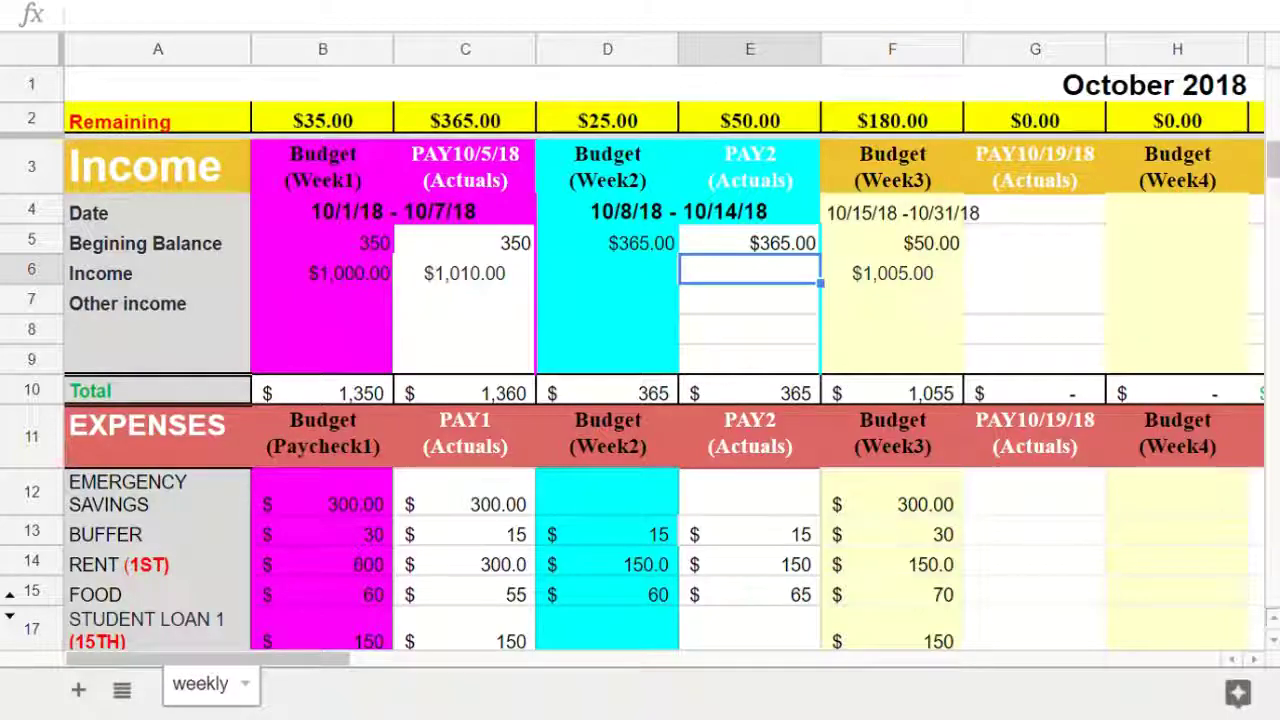
- Examine the income and expense rows, comparing the Paycheck1 budget and PAY1 actual amounts for CC Capital One
{"action": "scroll", "coordinate": [640, 400], "scroll_direction": "down", "scroll_amount": 1}
{"action": "scroll", "coordinate": [656, 394], "scroll_direction": "up", "scroll_amount": 1}
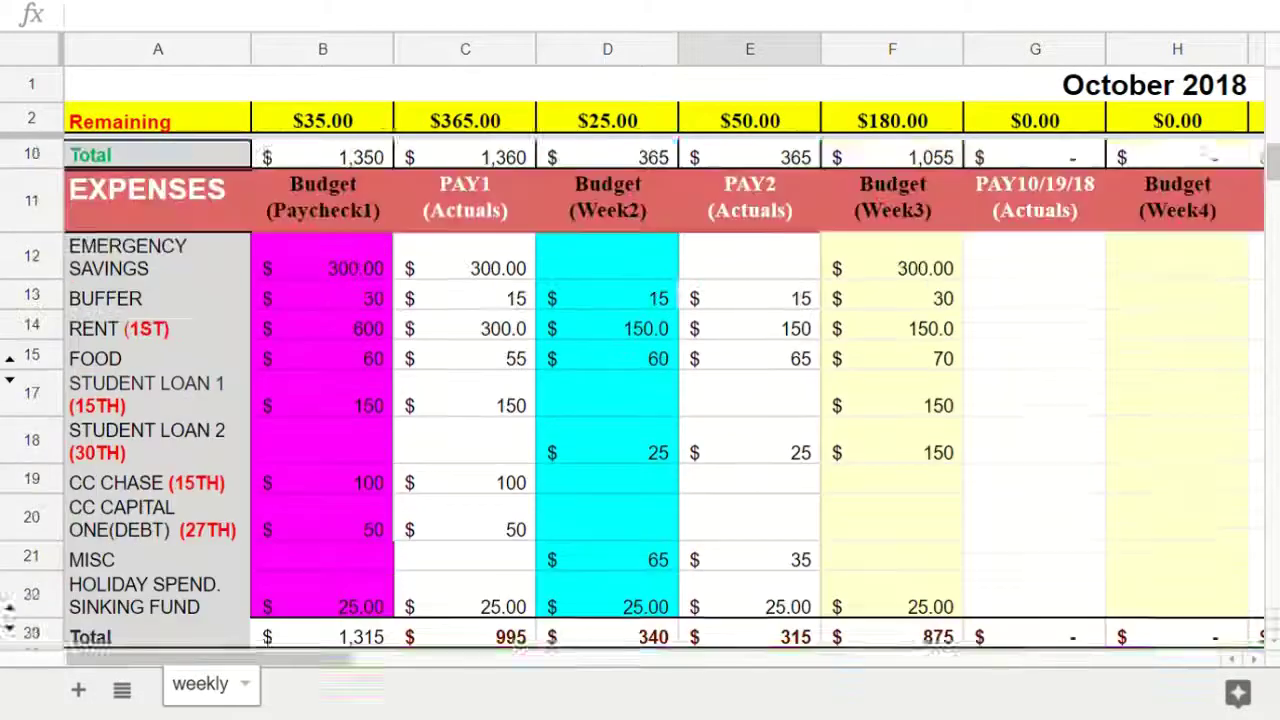
{"action": "scroll", "coordinate": [656, 394], "scroll_direction": "down", "scroll_amount": 1}
{"action": "scroll", "coordinate": [656, 394], "scroll_direction": "up", "scroll_amount": 2}
{"action": "scroll", "coordinate": [640, 400], "scroll_direction": "up", "scroll_amount": 3}
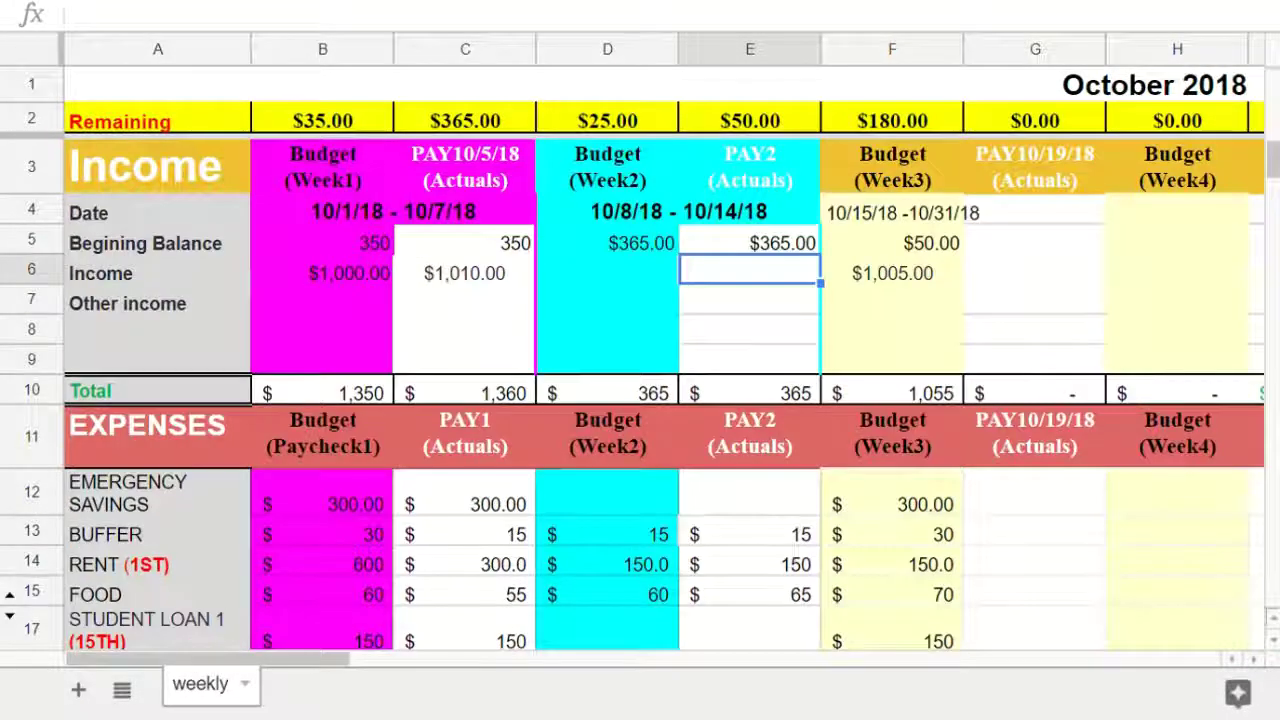
{"action": "scroll", "coordinate": [640, 400], "scroll_direction": "down", "scroll_amount": 3}
{"action": "left_click", "coordinate": [322, 519]}
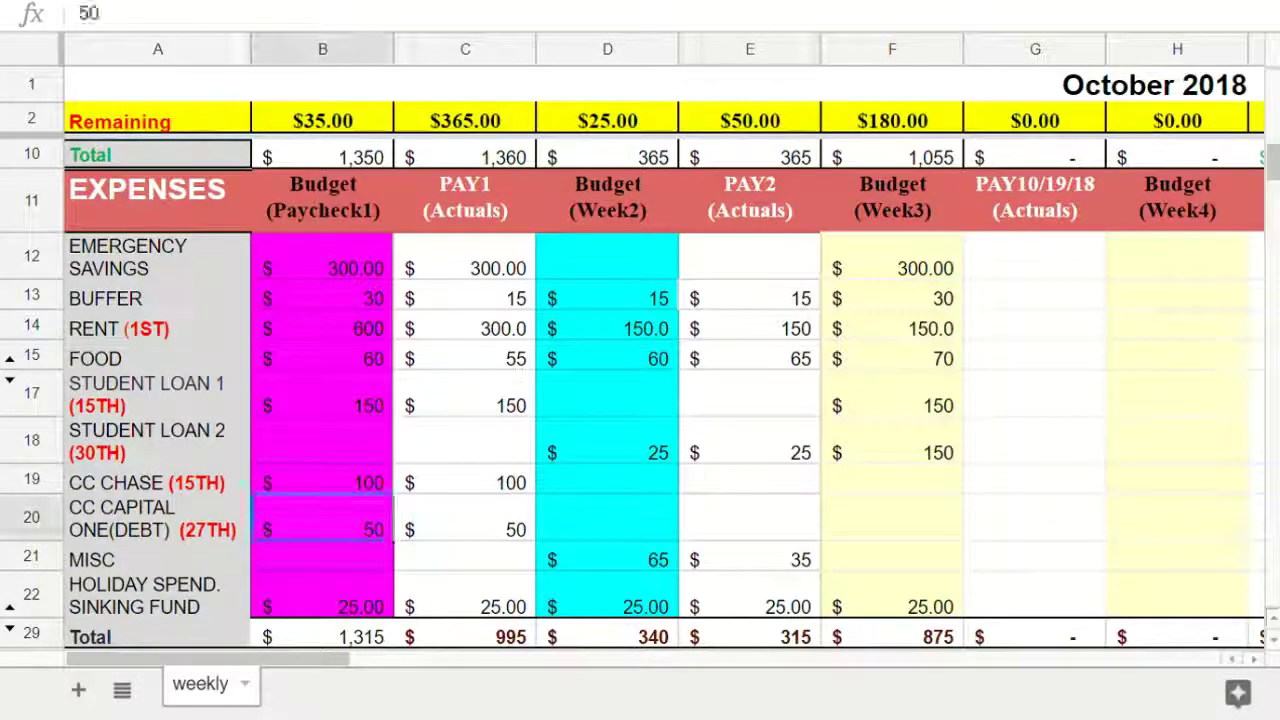
{"action": "left_click", "coordinate": [465, 519]}
{"action": "scroll", "coordinate": [465, 519], "scroll_direction": "up", "scroll_amount": 3}
{"action": "scroll", "coordinate": [465, 424], "scroll_direction": "down", "scroll_amount": 3}
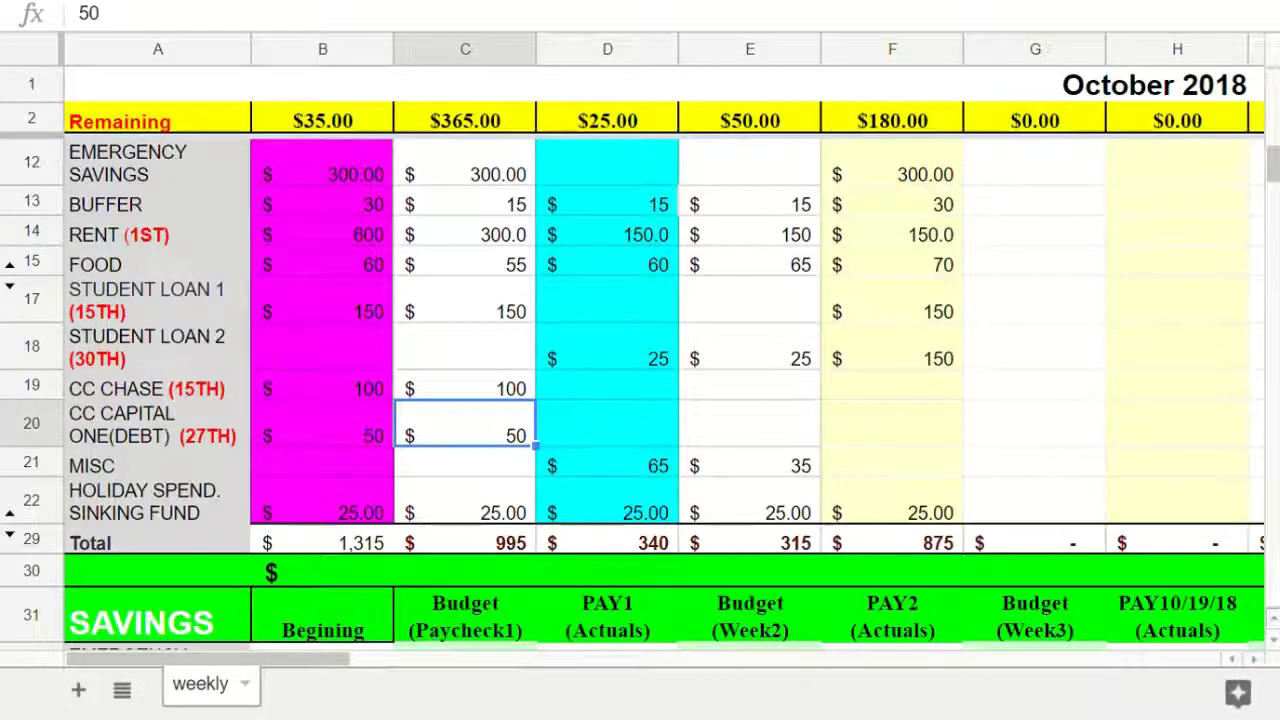
{"action": "left_click", "coordinate": [322, 424]}
{"action": "left_click", "coordinate": [465, 424]}
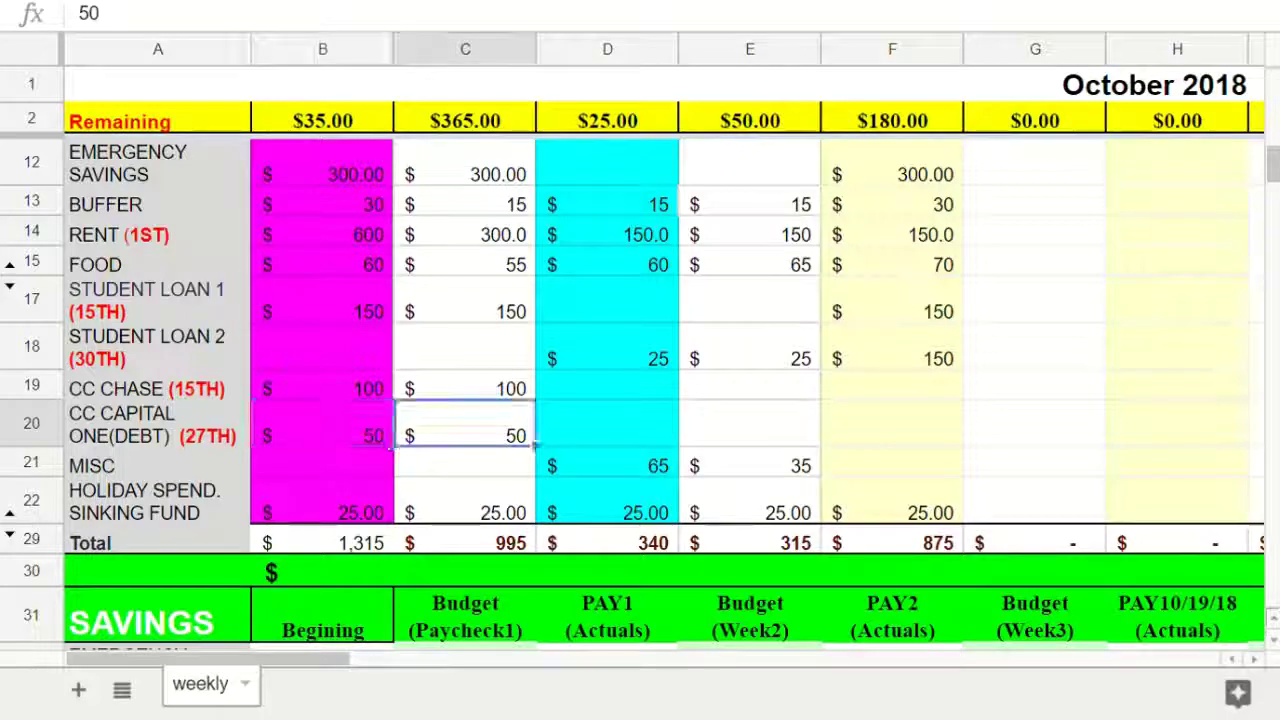
{"action": "scroll", "coordinate": [465, 424], "scroll_direction": "up", "scroll_amount": 3}
{"action": "scroll", "coordinate": [640, 400], "scroll_direction": "down", "scroll_amount": 5}
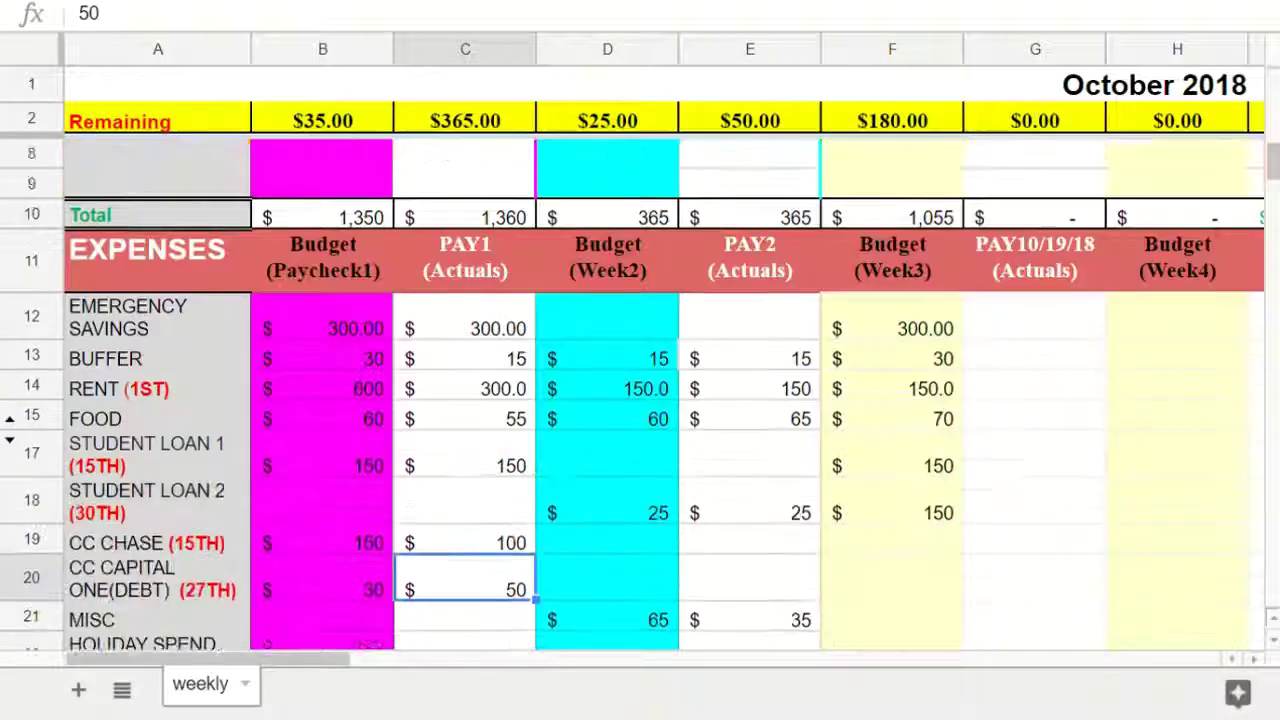
{"action": "scroll", "coordinate": [640, 400], "scroll_direction": "up", "scroll_amount": 3}
{"action": "scroll", "coordinate": [640, 400], "scroll_direction": "down", "scroll_amount": 1}
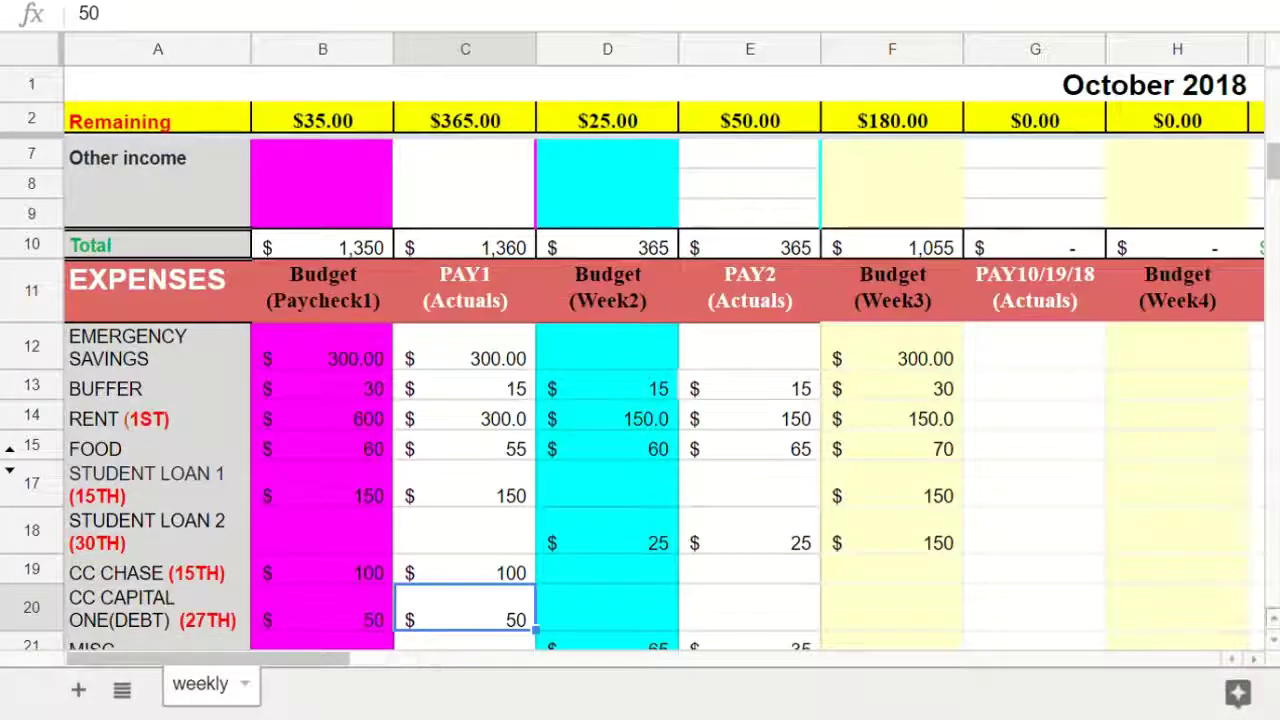
- Enter 150 as the Week3 budgeted expense for CC Capital One
{"action": "scroll", "coordinate": [640, 400], "scroll_direction": "down", "scroll_amount": 3}
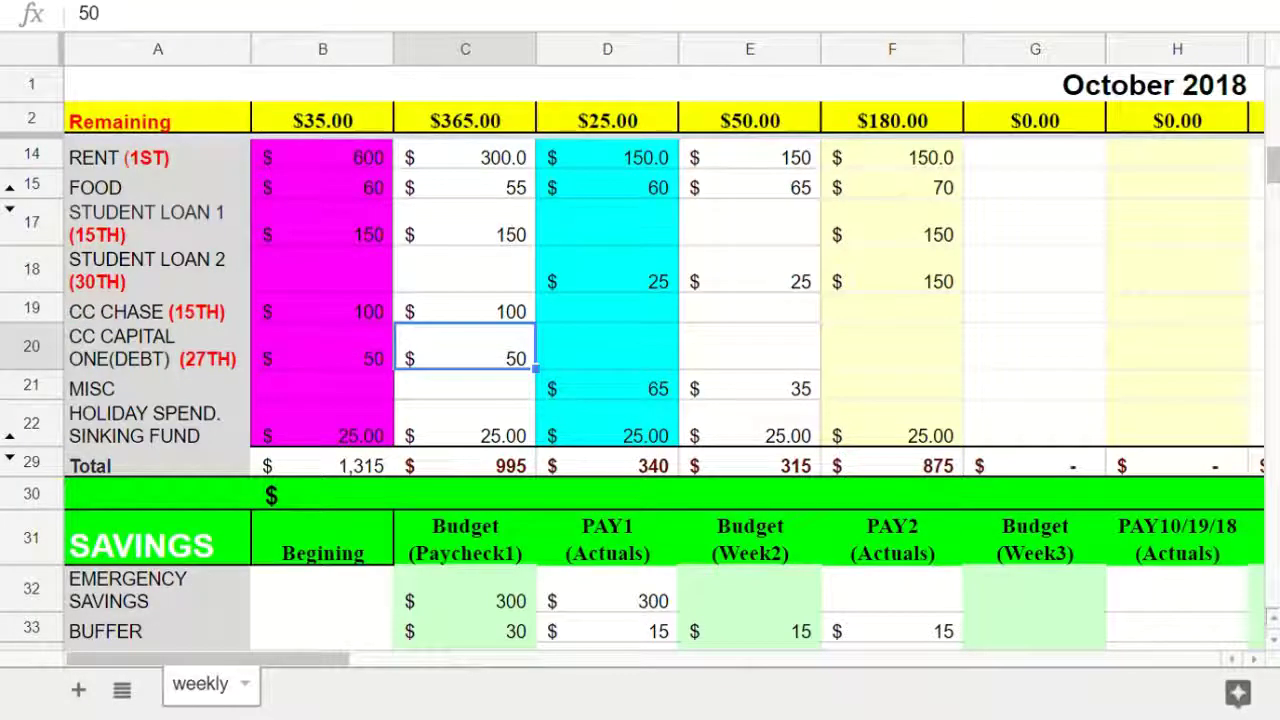
{"action": "left_click", "coordinate": [892, 346]}
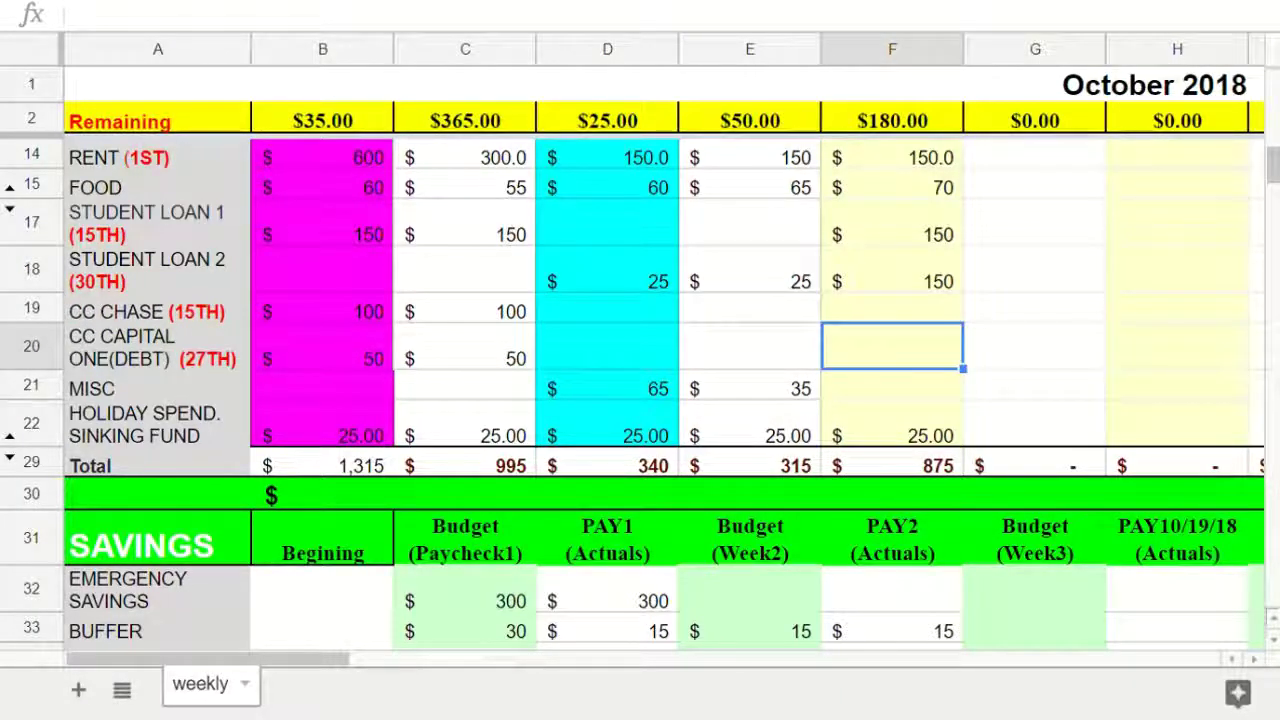
{"action": "type", "text": "1"}
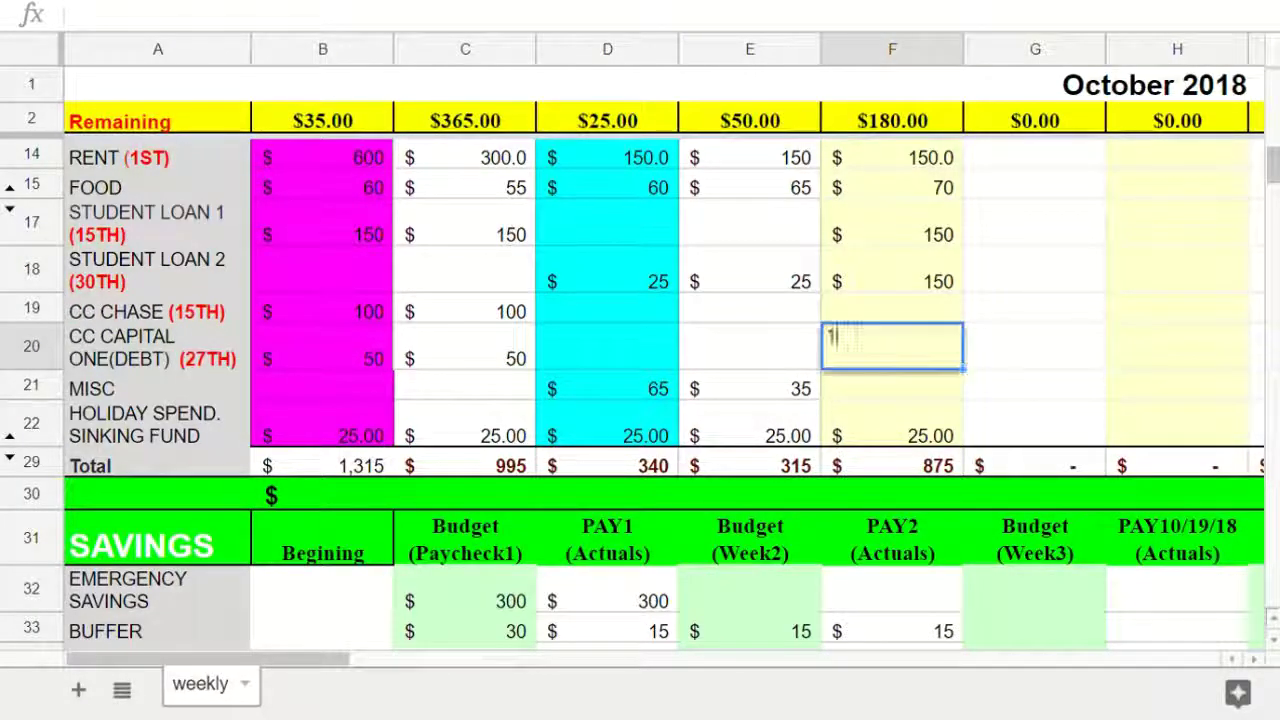
{"action": "type", "text": "50"}
{"action": "key", "text": "Return"}
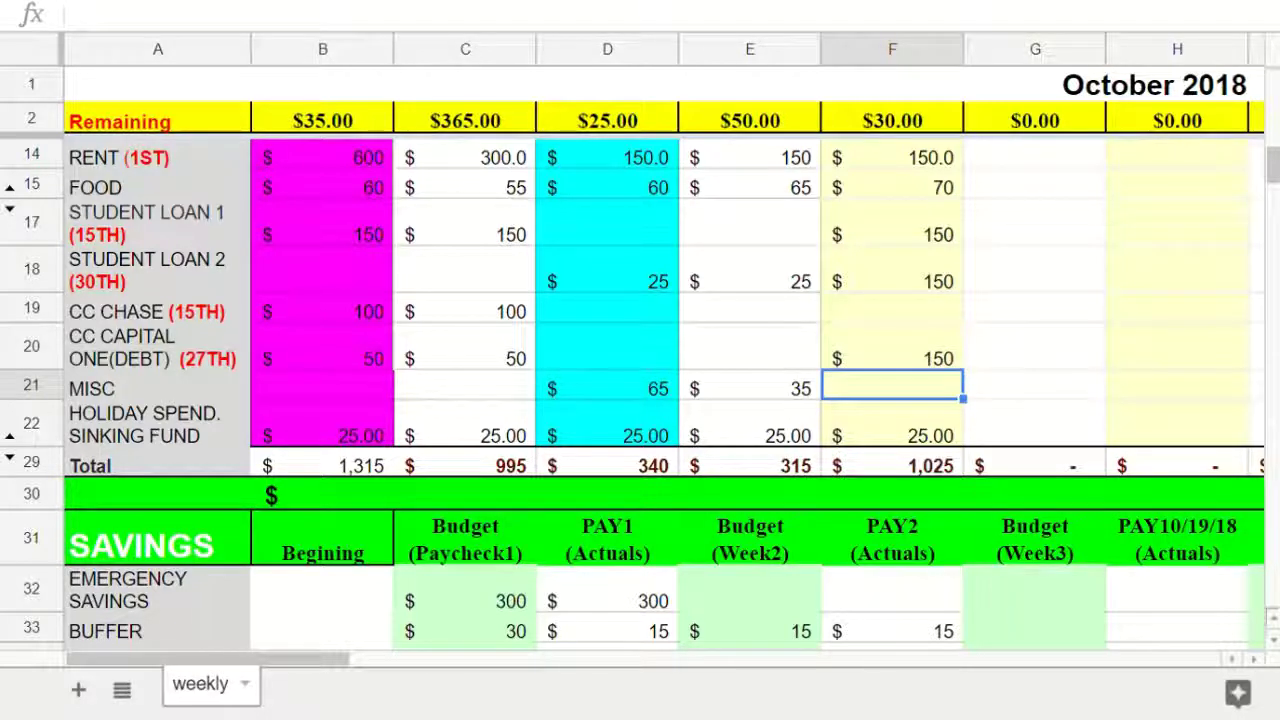
- Set the Week3 budgeted expense for CC Capital One to 100
{"action": "left_click", "coordinate": [892, 347]}
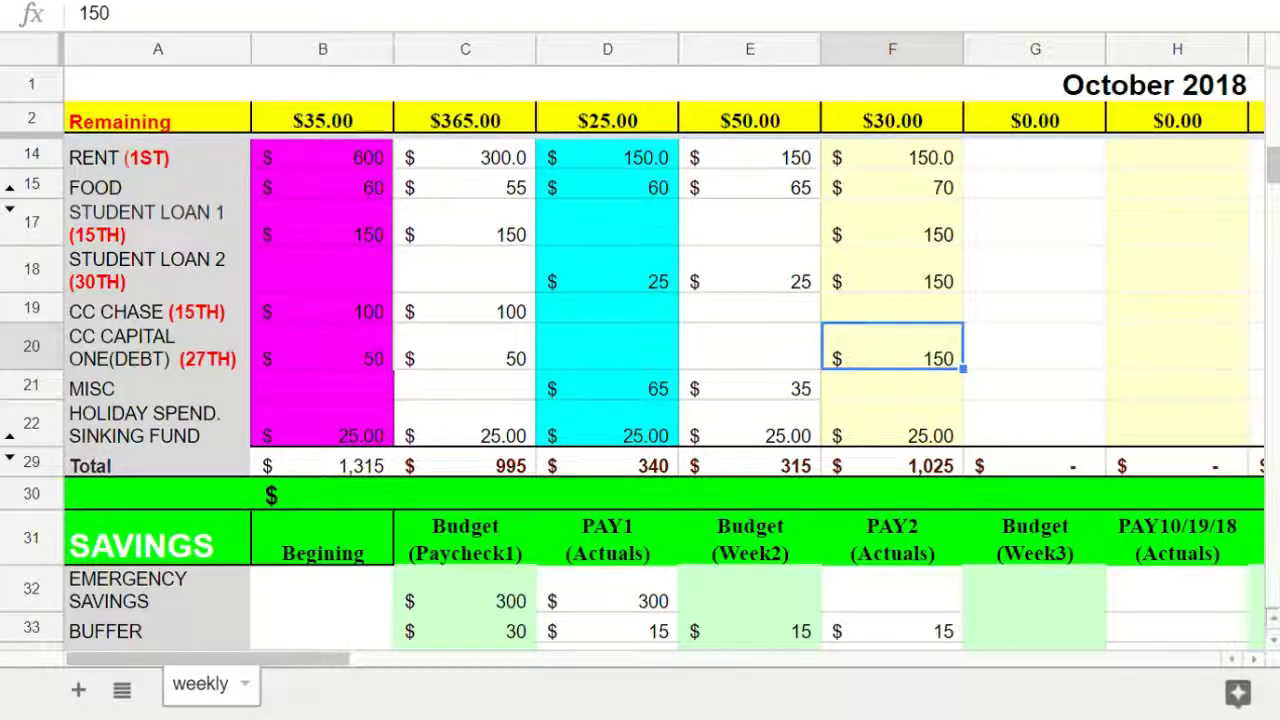
{"action": "type", "text": "100"}
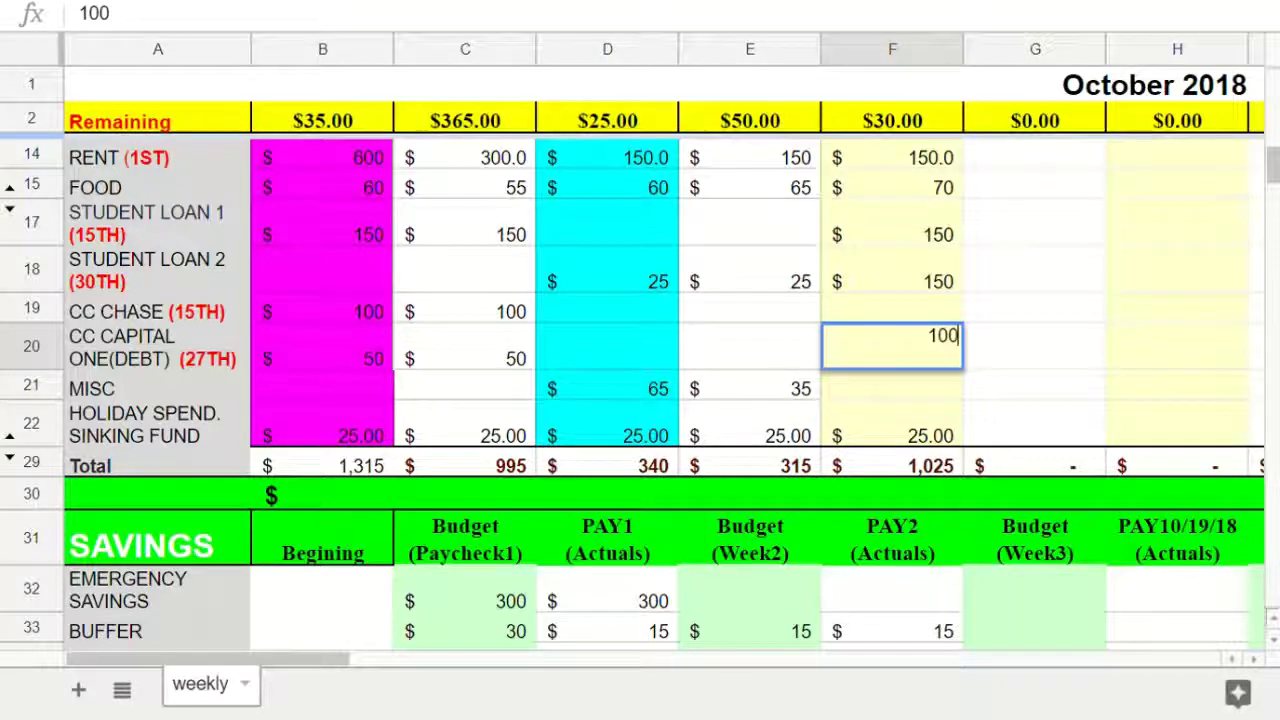
{"action": "key", "text": "Return"}
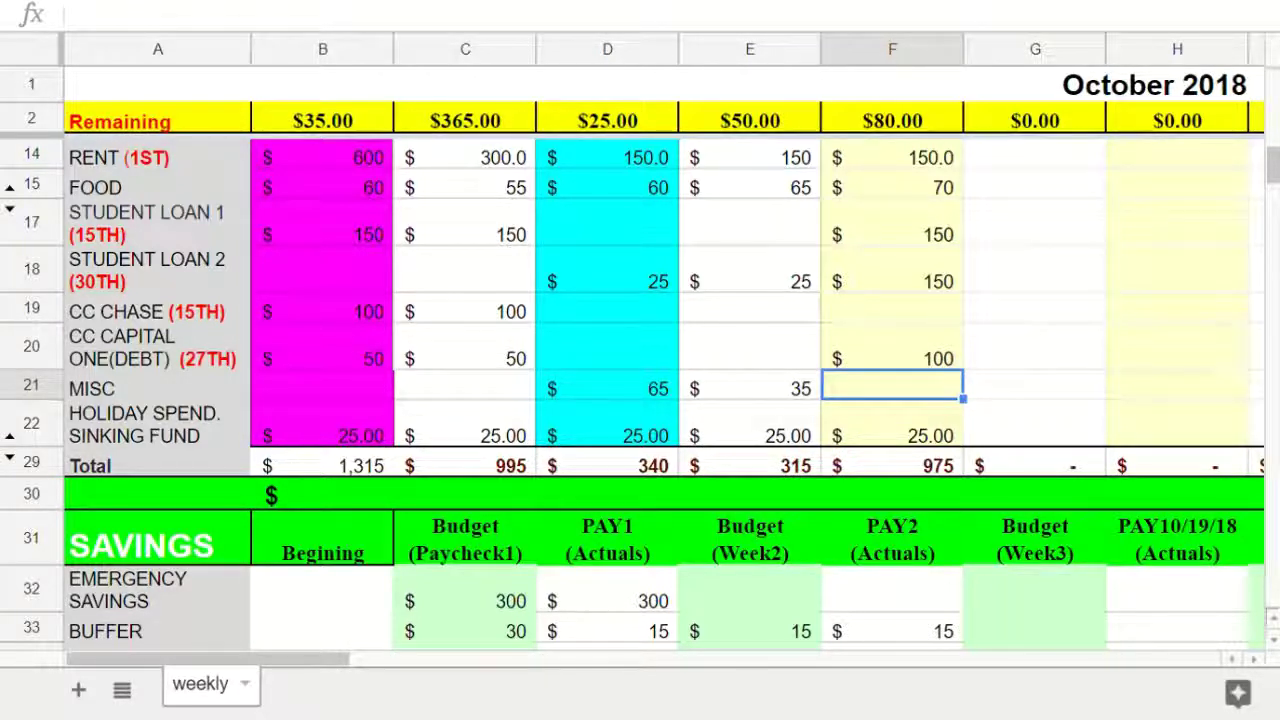
- Check the Week2 and PAY2 MISC amounts and enter 30 as the Week3 budgeted expense for MISC
{"action": "scroll", "coordinate": [640, 390], "scroll_direction": "up", "scroll_amount": 1}
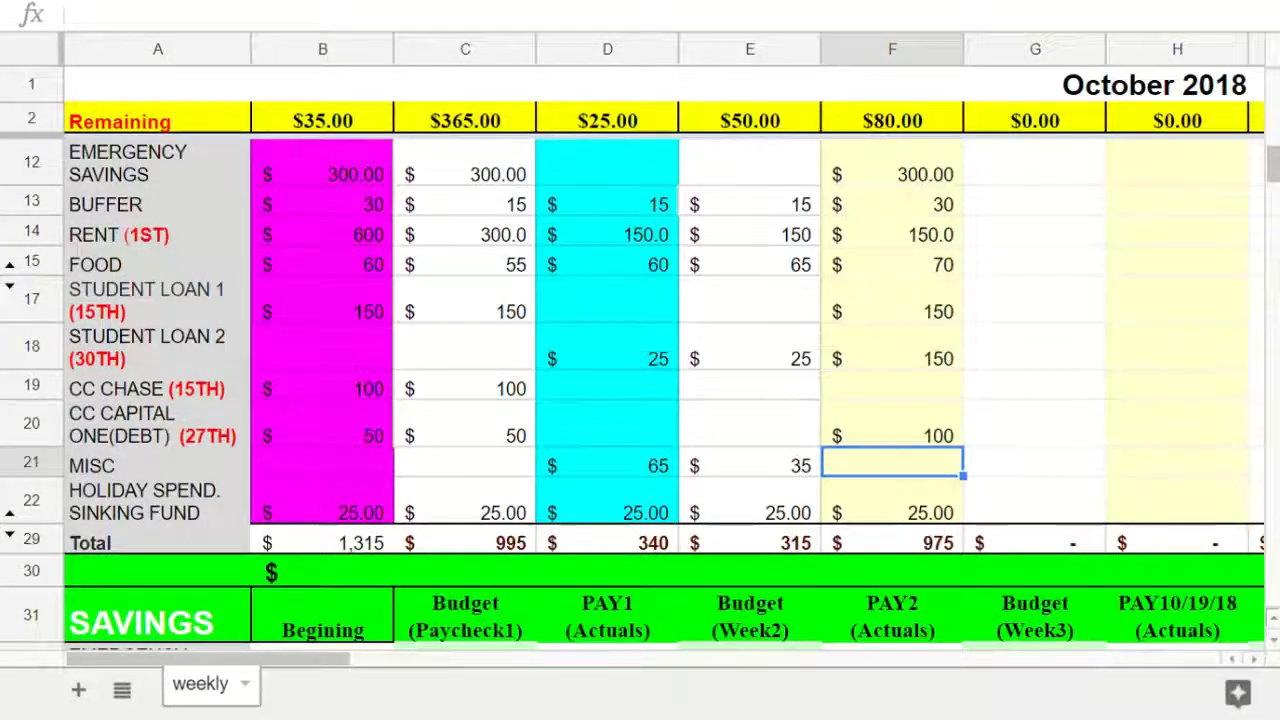
{"action": "scroll", "coordinate": [640, 390], "scroll_direction": "up", "scroll_amount": 2}
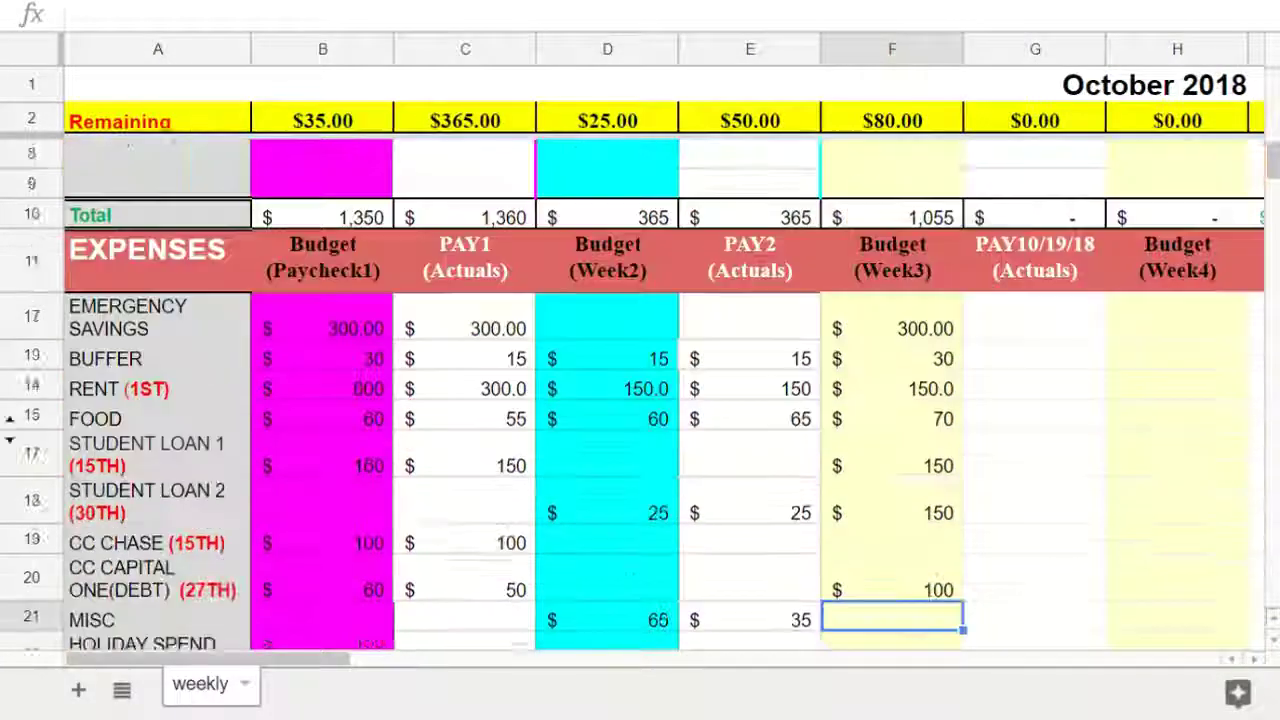
{"action": "scroll", "coordinate": [640, 390], "scroll_direction": "down", "scroll_amount": 2}
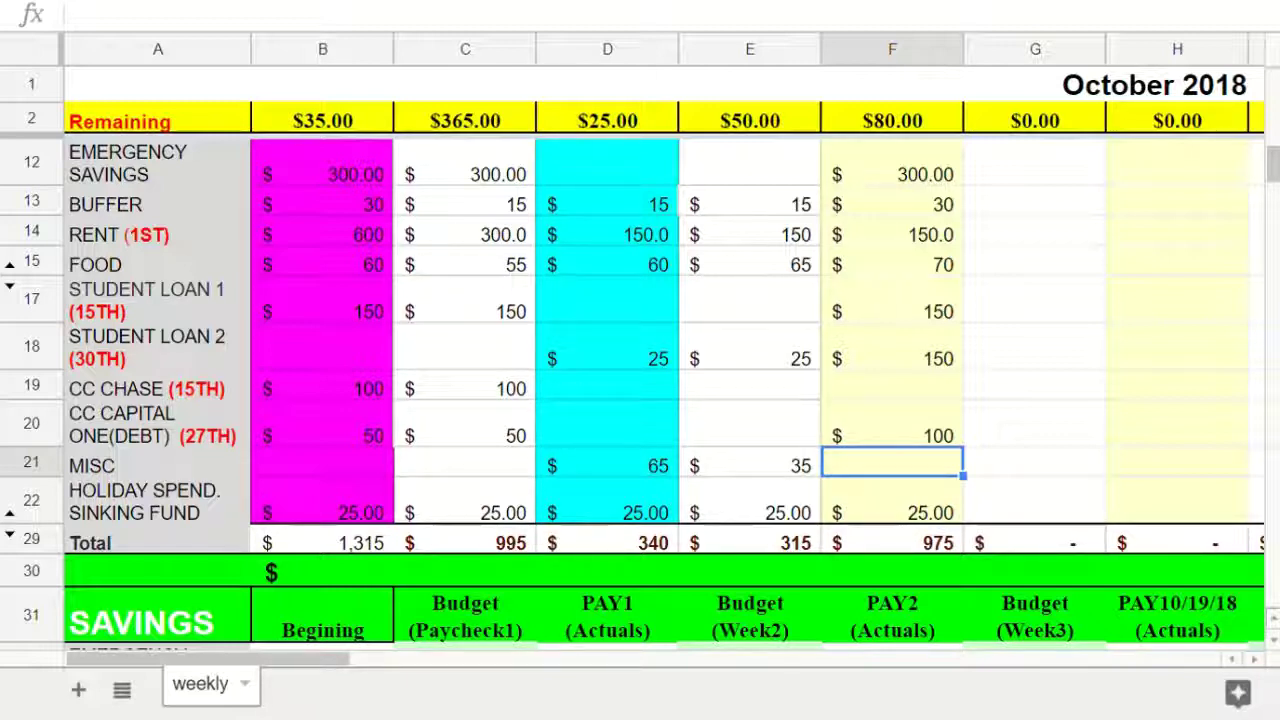
{"action": "left_click", "coordinate": [607, 464]}
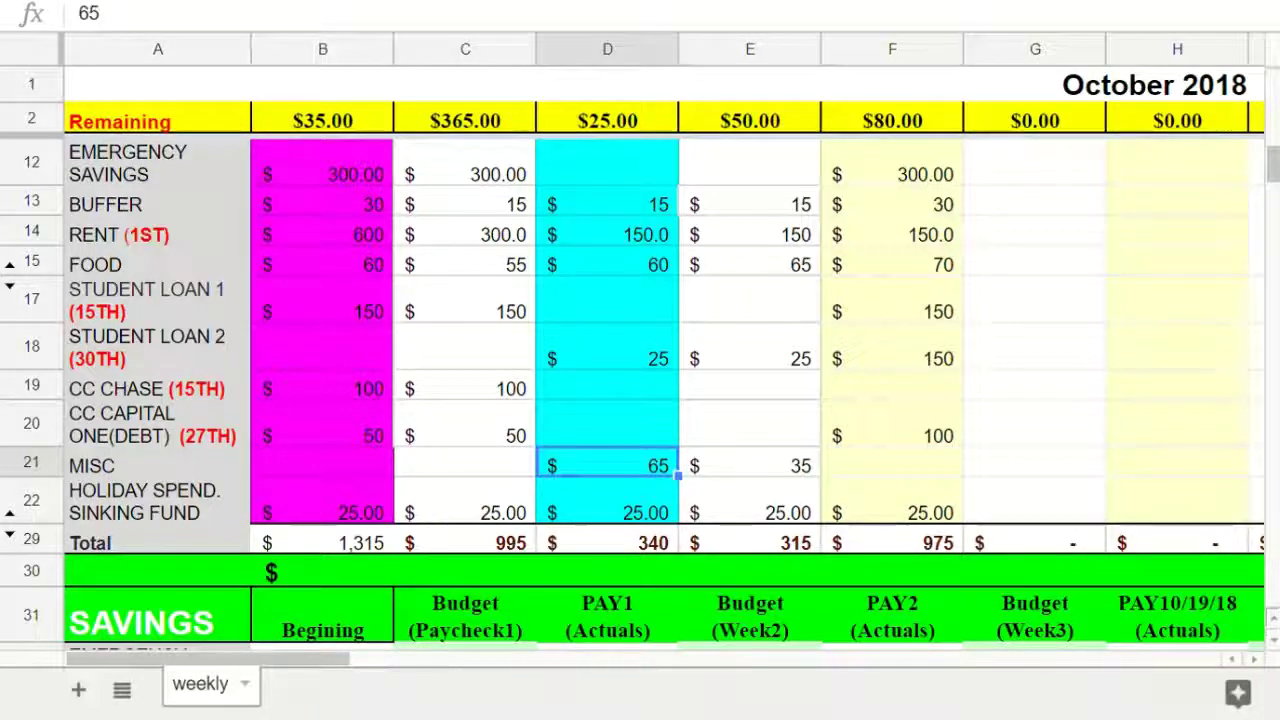
{"action": "left_click", "coordinate": [750, 464]}
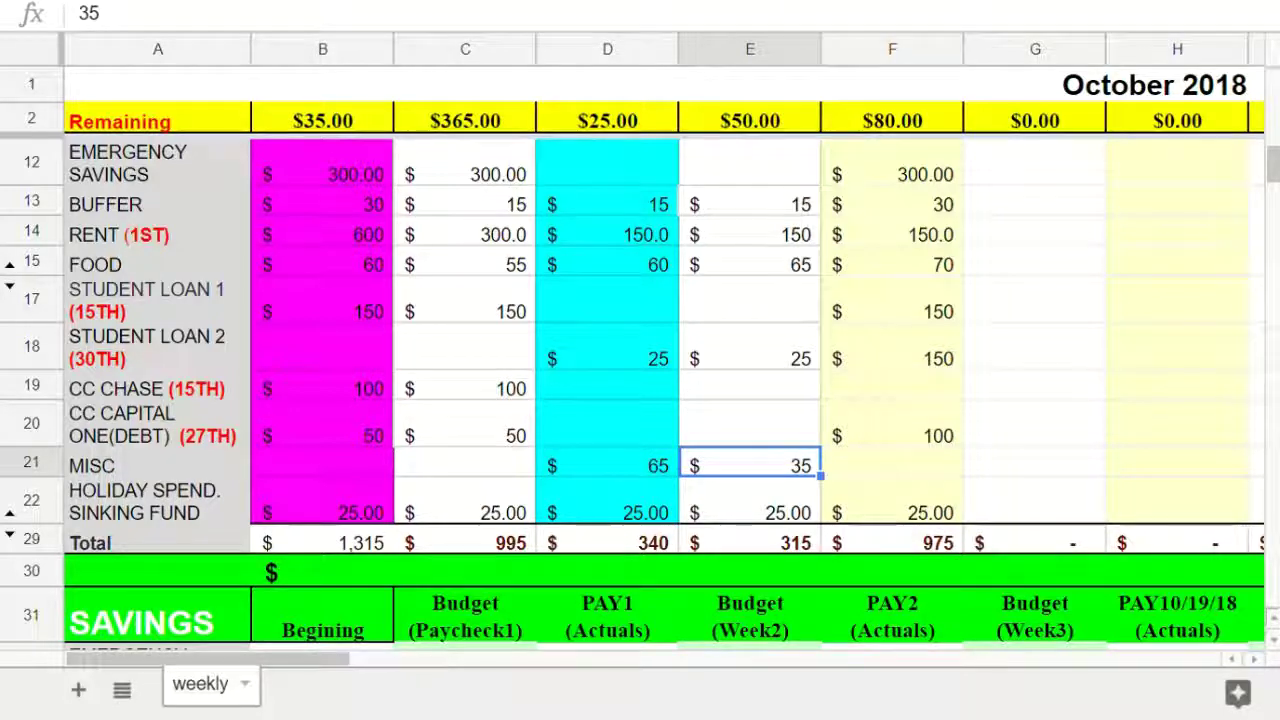
{"action": "left_click", "coordinate": [892, 464]}
{"action": "type", "text": "30"}
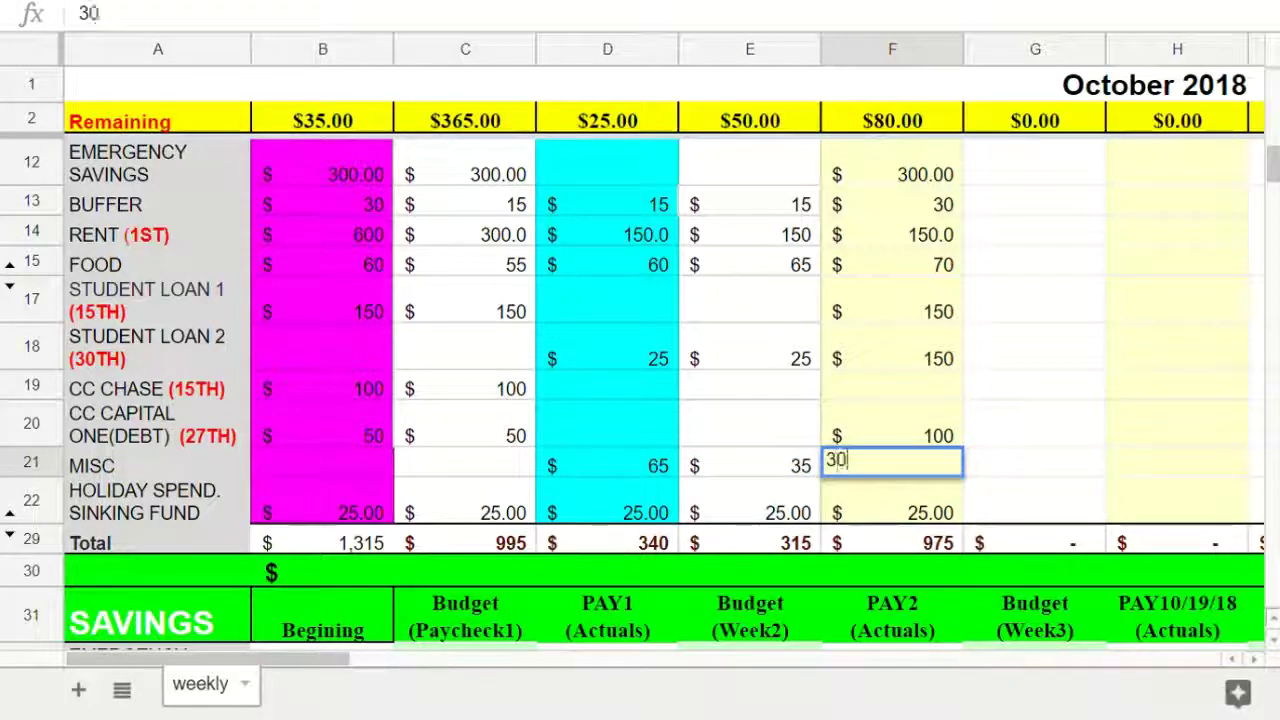
{"action": "key", "text": "Tab"}
- Check the Week3 budget's income total and expense total formulas against its remaining amount
{"action": "scroll", "coordinate": [640, 400], "scroll_direction": "up", "scroll_amount": 1}
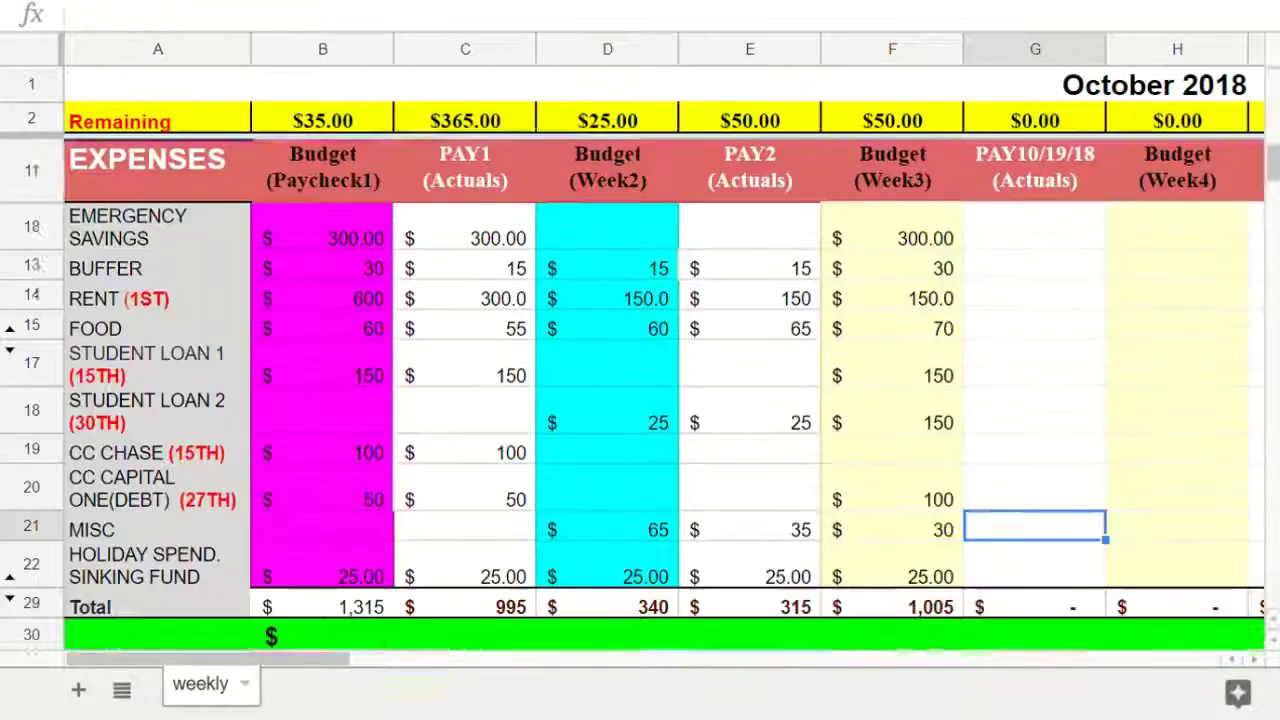
{"action": "scroll", "coordinate": [640, 400], "scroll_direction": "up", "scroll_amount": 3}
{"action": "left_click", "coordinate": [892, 392]}
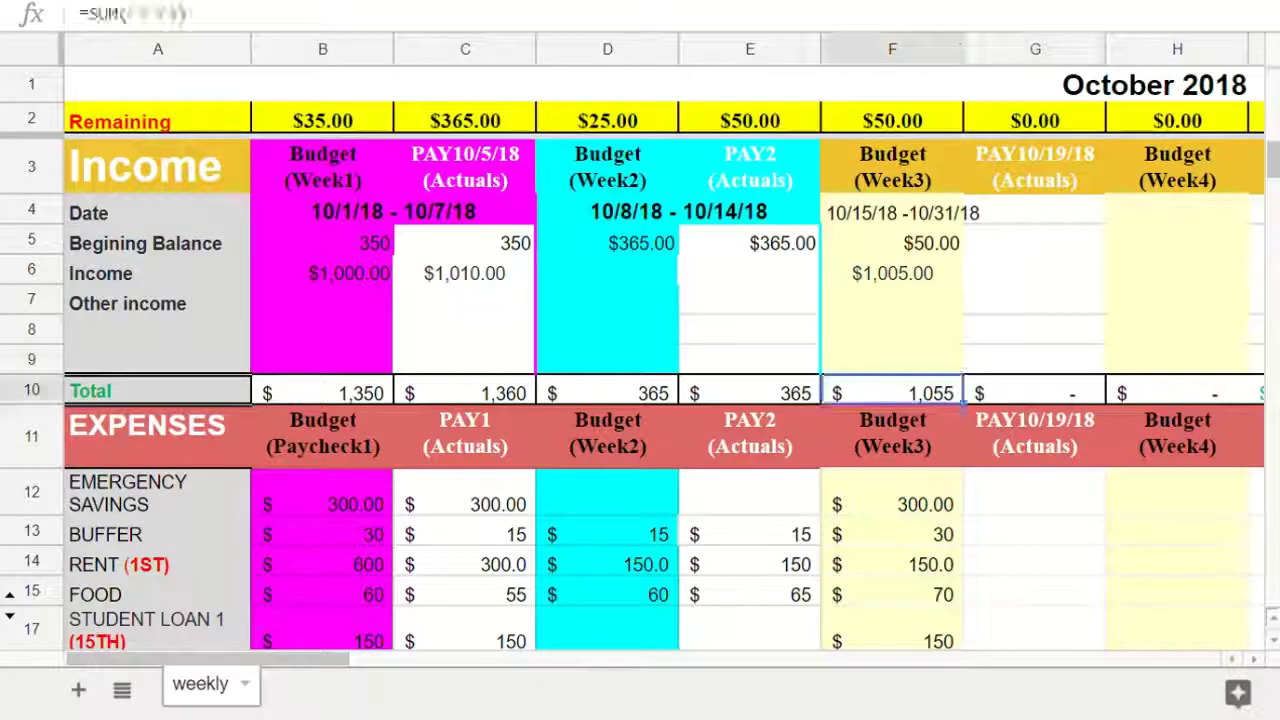
{"action": "scroll", "coordinate": [640, 400], "scroll_direction": "down", "scroll_amount": 5}
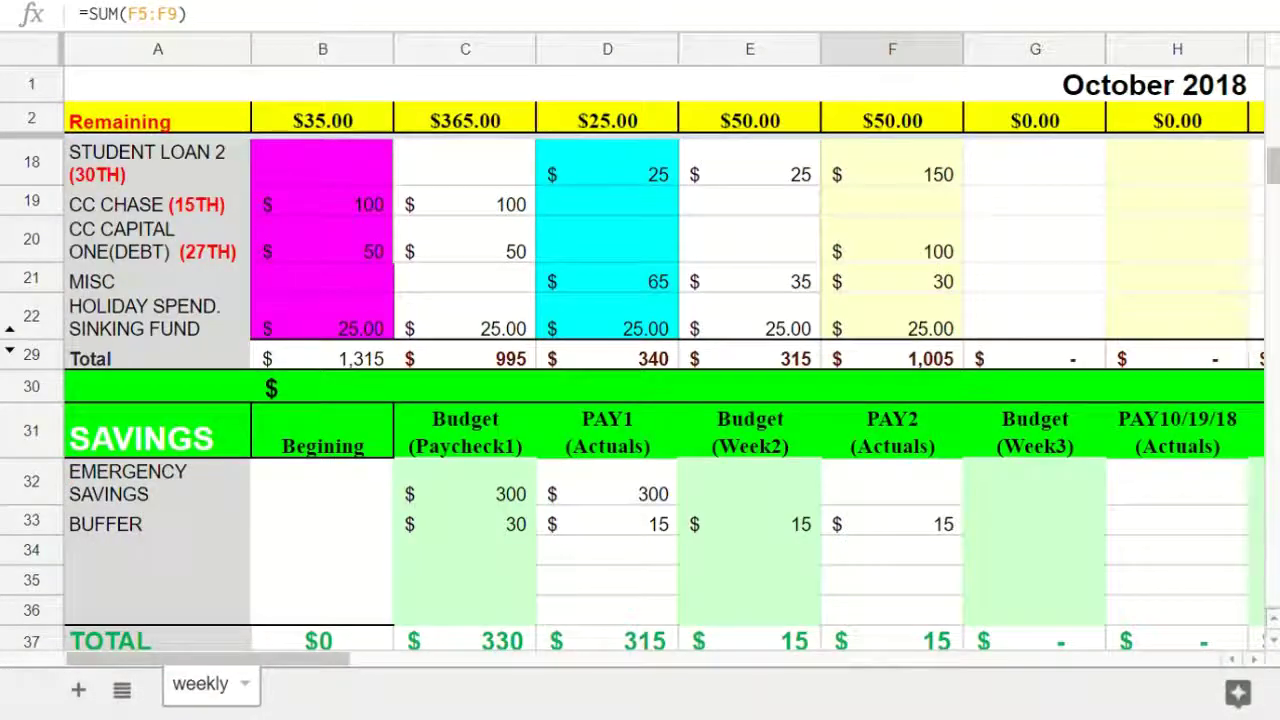
{"action": "left_click", "coordinate": [892, 358]}
{"action": "scroll", "coordinate": [892, 358], "scroll_direction": "up", "scroll_amount": 5}
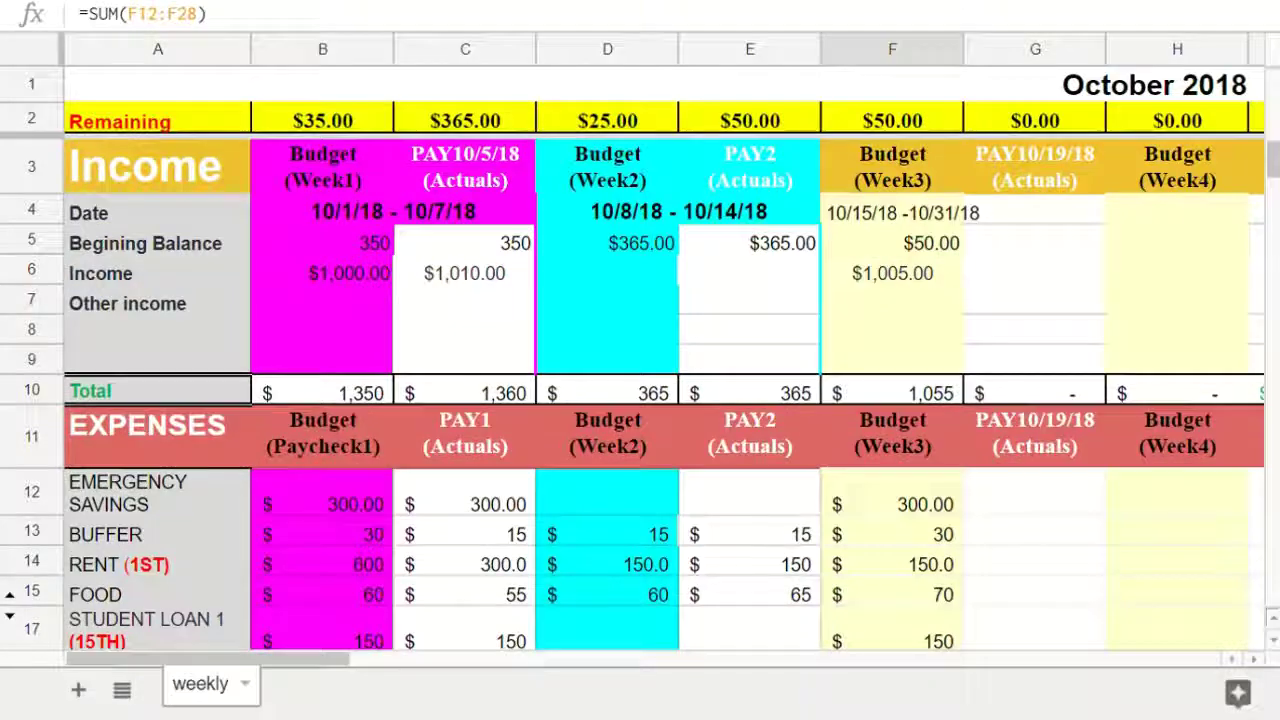
{"action": "scroll", "coordinate": [640, 400], "scroll_direction": "down", "scroll_amount": 2}
{"action": "scroll", "coordinate": [640, 400], "scroll_direction": "up", "scroll_amount": 2}
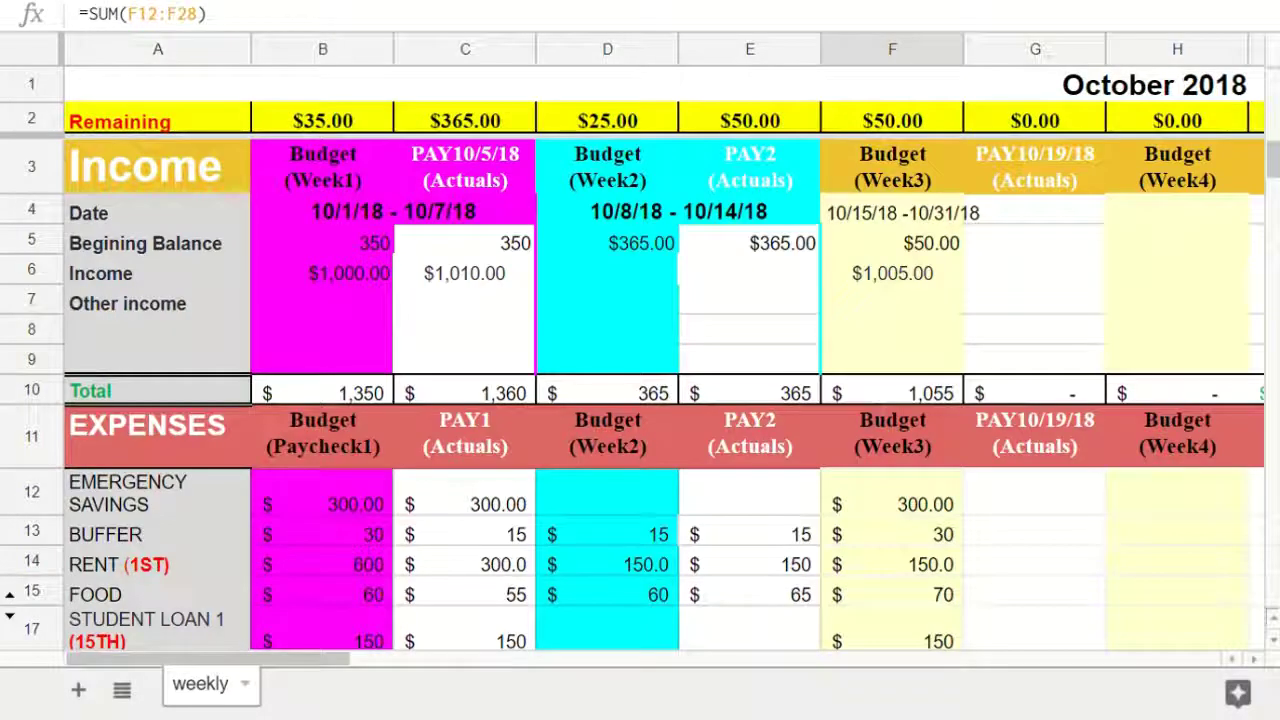
{"action": "scroll", "coordinate": [640, 400], "scroll_direction": "down", "scroll_amount": 3}
{"action": "scroll", "coordinate": [640, 400], "scroll_direction": "up", "scroll_amount": 3}
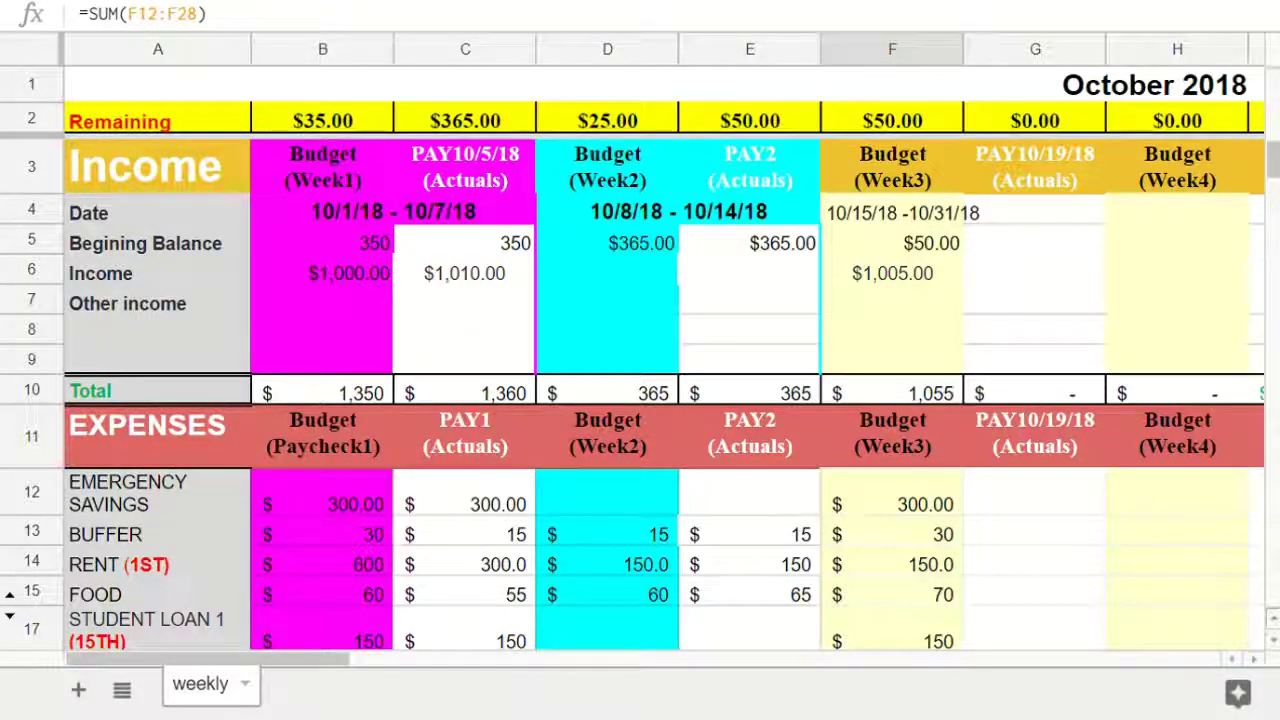
- Copy the Week3 budgeted income of 1005 into the PAY10/19/18 actual income cell G6
{"action": "left_click", "coordinate": [1035, 271]}
{"action": "left_click", "coordinate": [892, 271]}
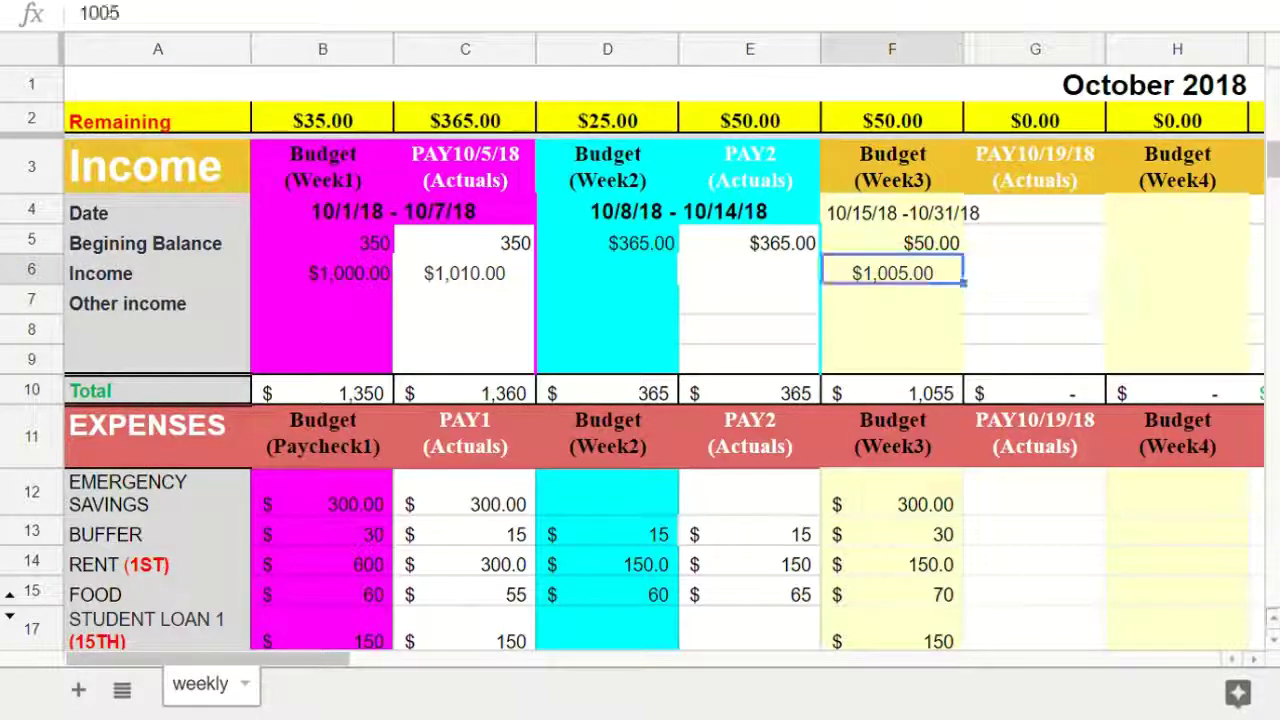
{"action": "key", "text": "ctrl+c"}
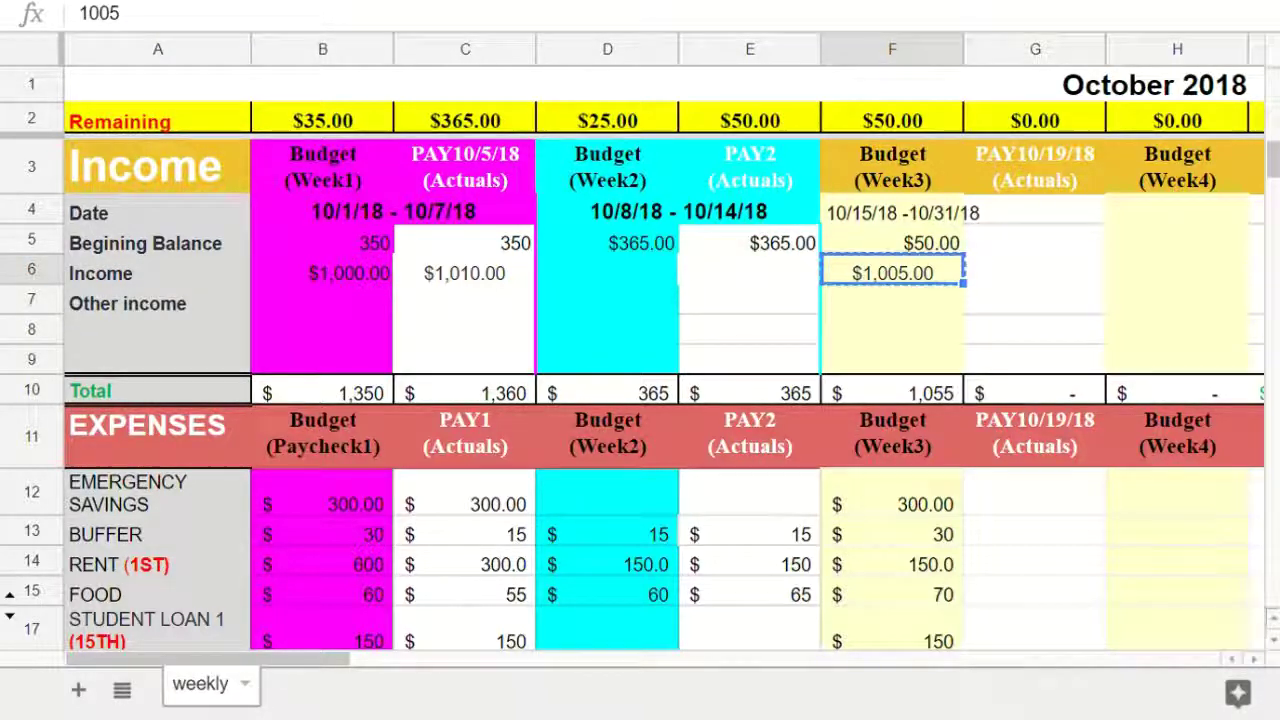
{"action": "left_click", "coordinate": [1035, 270]}
{"action": "key", "text": "ctrl+v"}
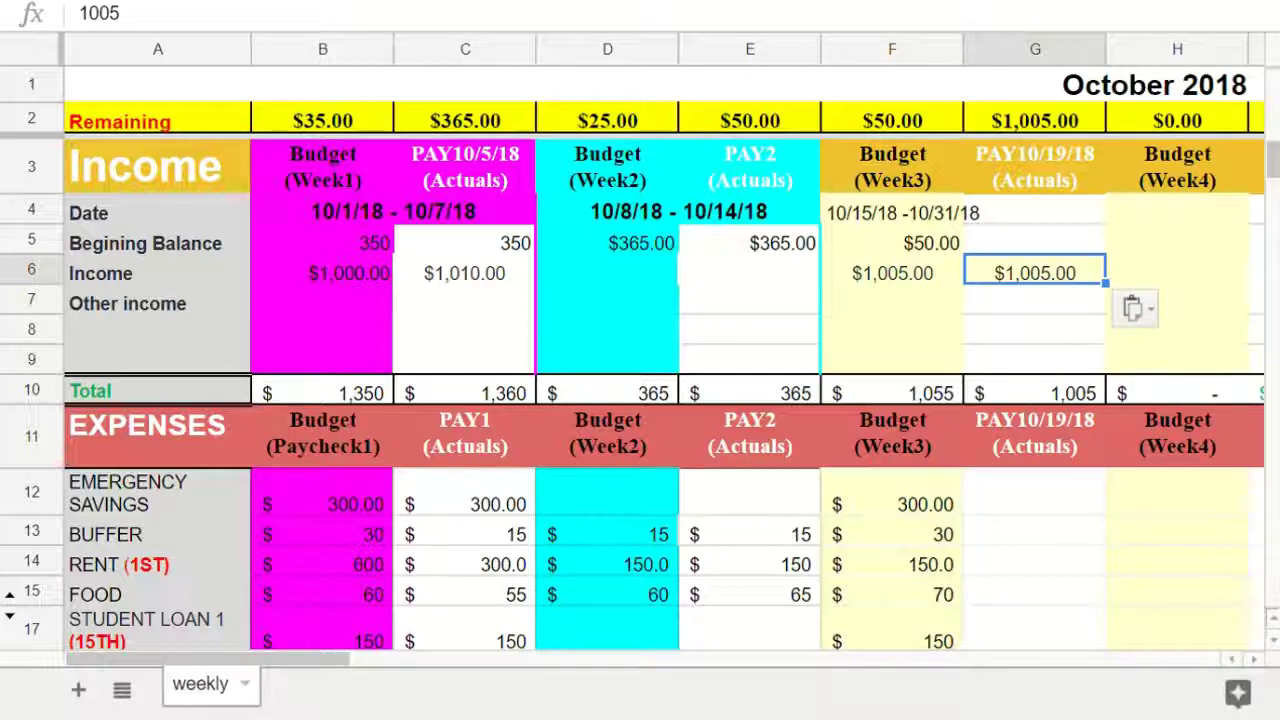
- Link the PAY10/19/18 actuals beginning balance in G5 to the remaining amount in F2
{"action": "left_click", "coordinate": [1035, 241]}
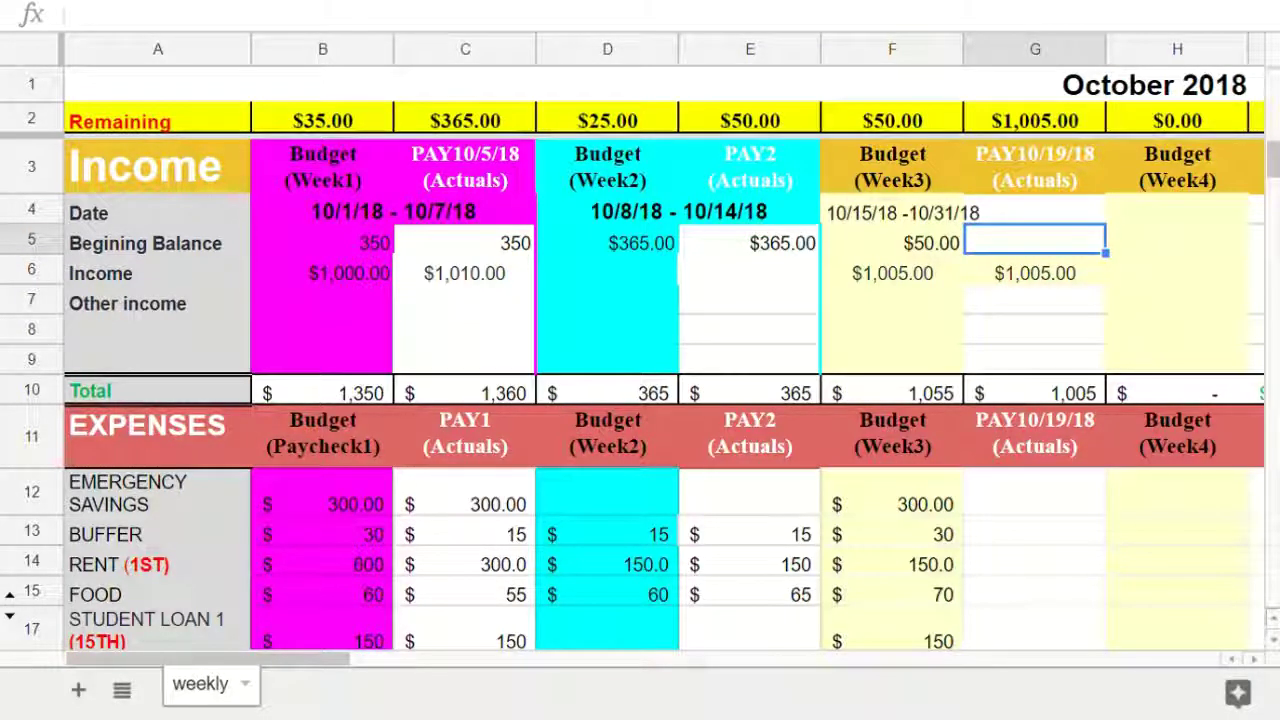
{"action": "type", "text": "="}
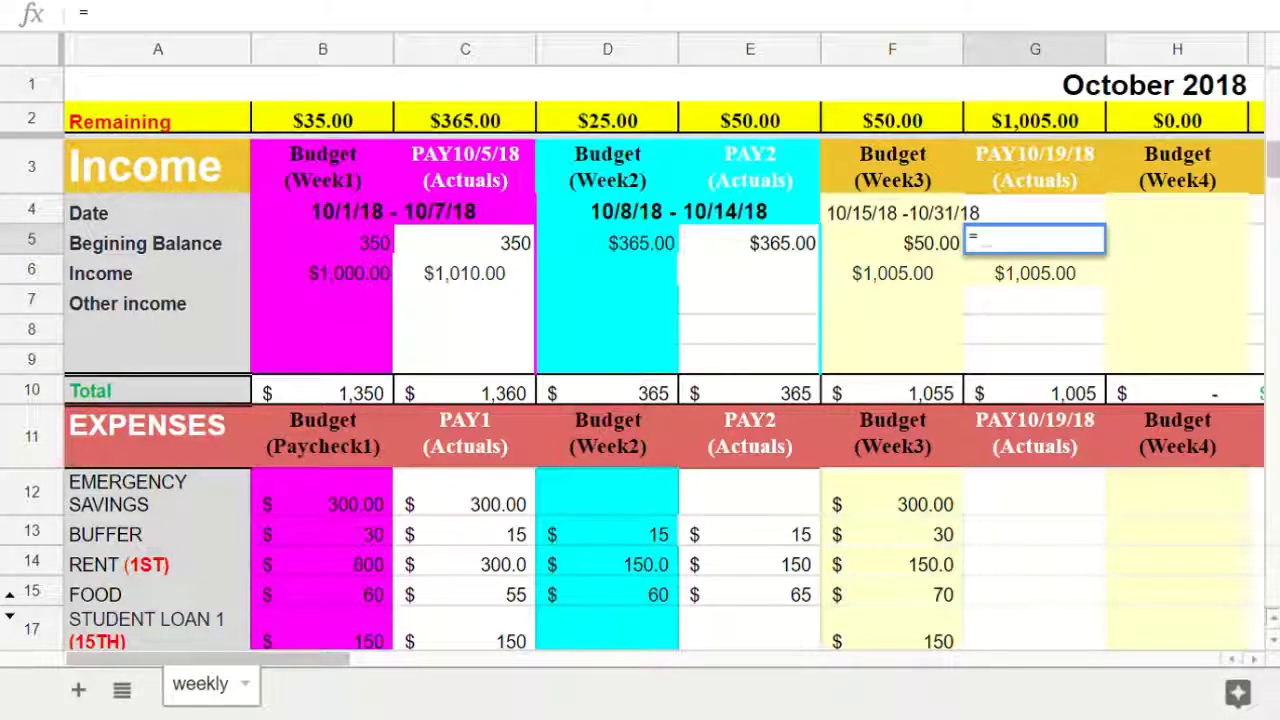
{"action": "left_click", "coordinate": [892, 120]}
{"action": "key", "text": "Return"}
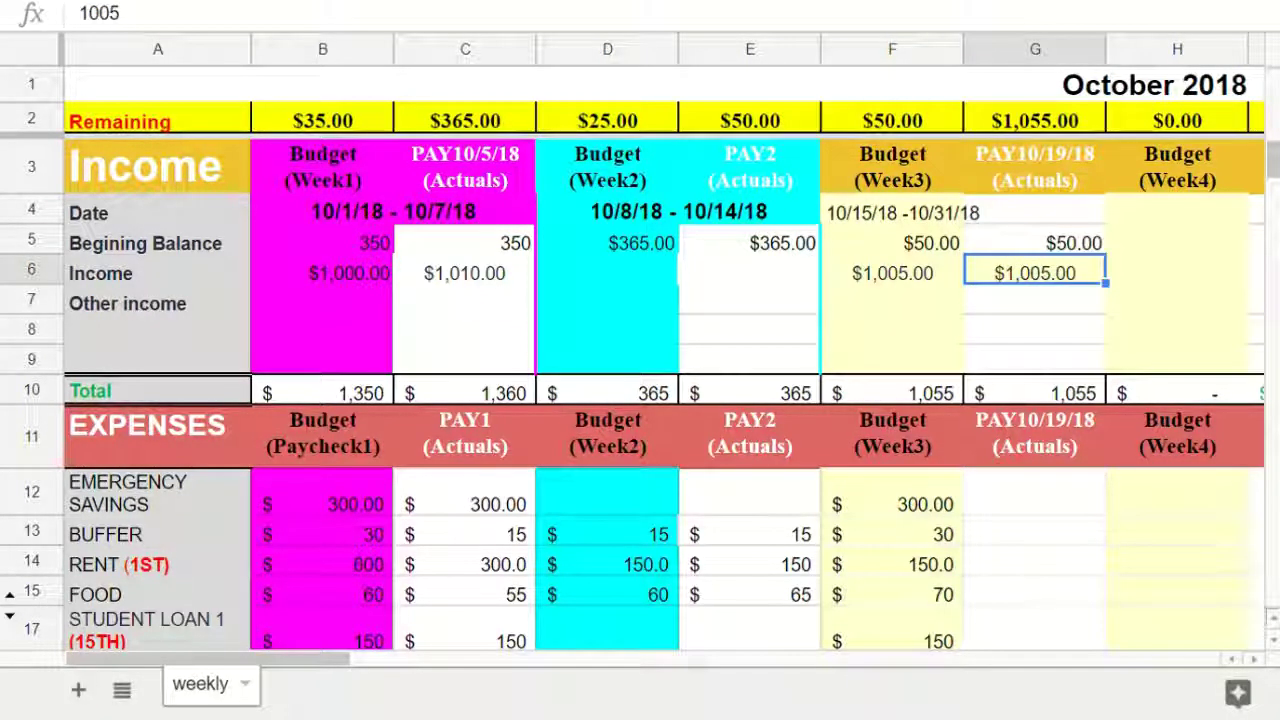
- Check the income total formula in G10 of the PAY10/19/18 actuals
{"action": "left_click", "coordinate": [1035, 391]}
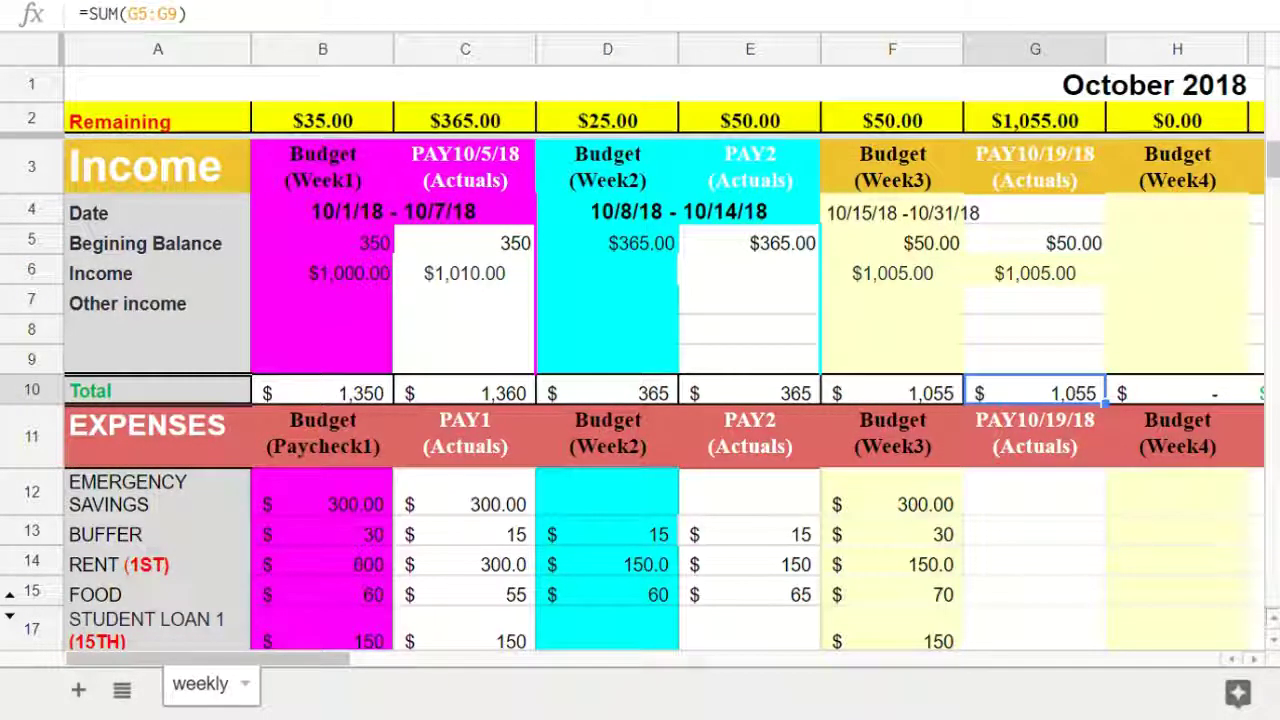
{"action": "left_click", "coordinate": [892, 435]}
{"action": "left_click", "coordinate": [1035, 391]}
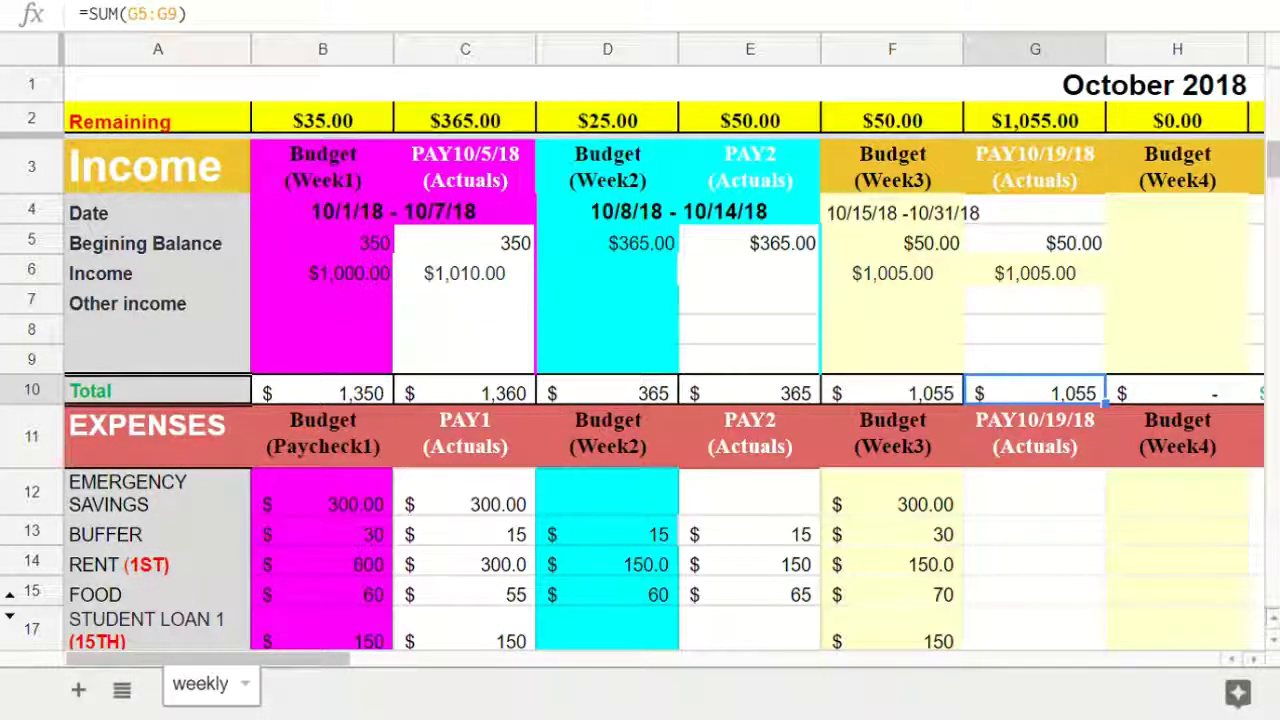
- Enter PAY10/19/18 actual expenses of 300 for EMERGENCY SAVINGS, 15 for BUFFER and 150 for RENT
{"action": "scroll", "coordinate": [640, 400], "scroll_direction": "down", "scroll_amount": 2}
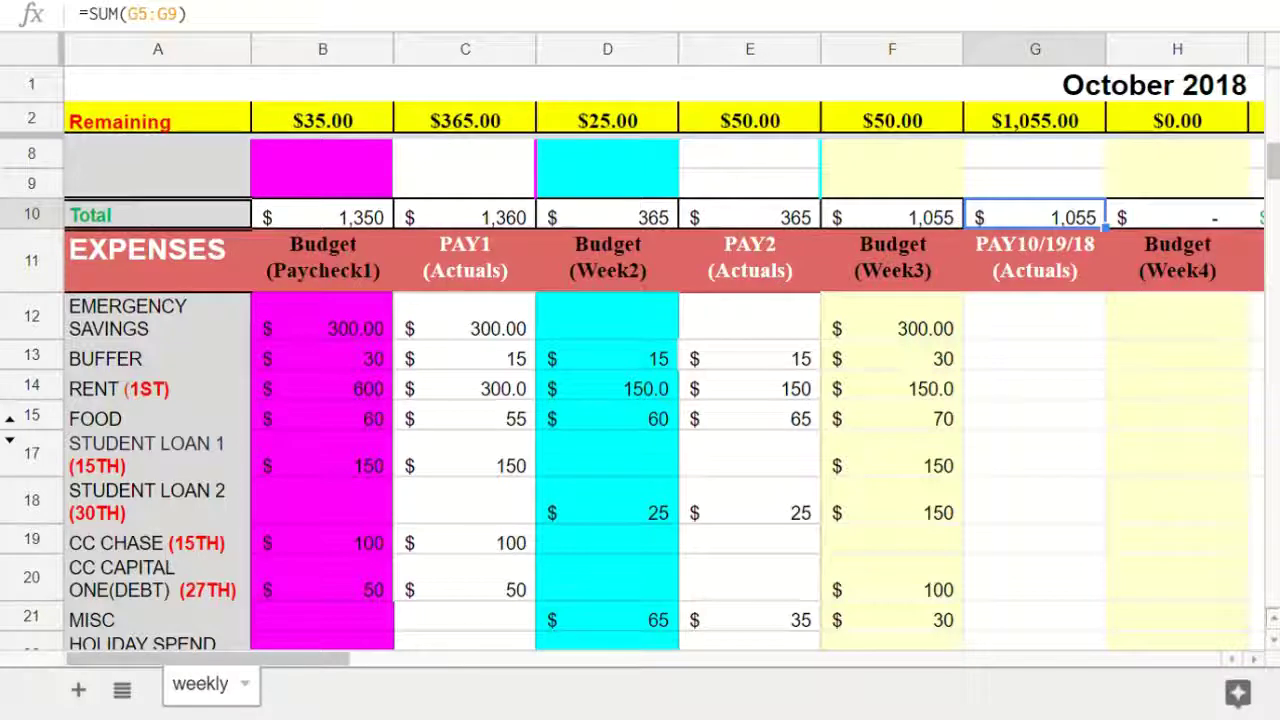
{"action": "left_click", "coordinate": [1035, 316]}
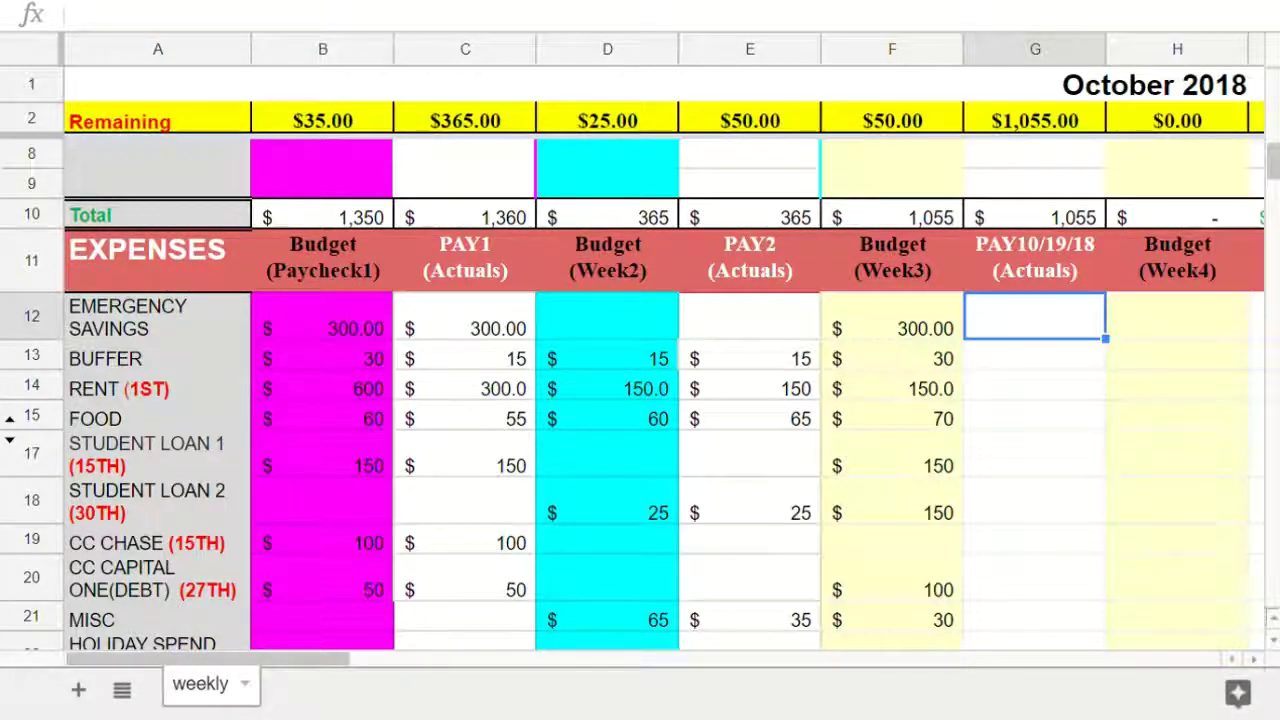
{"action": "type", "text": "300"}
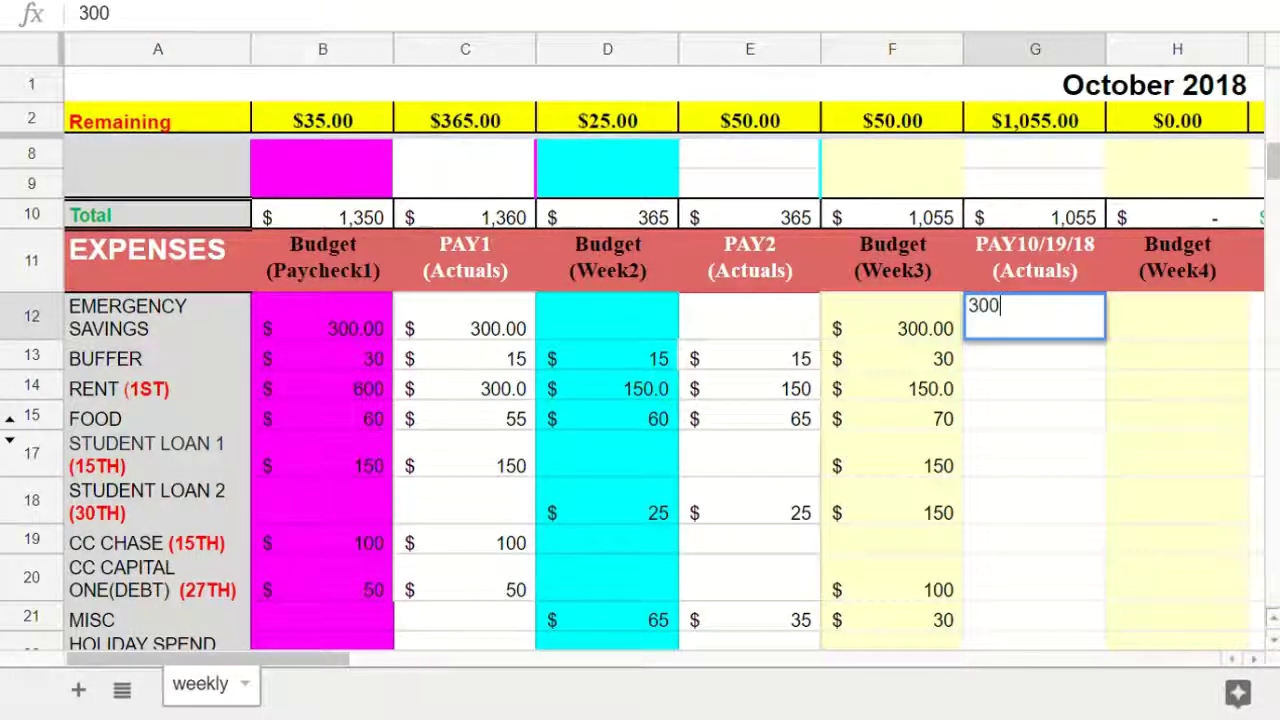
{"action": "key", "text": "Return"}
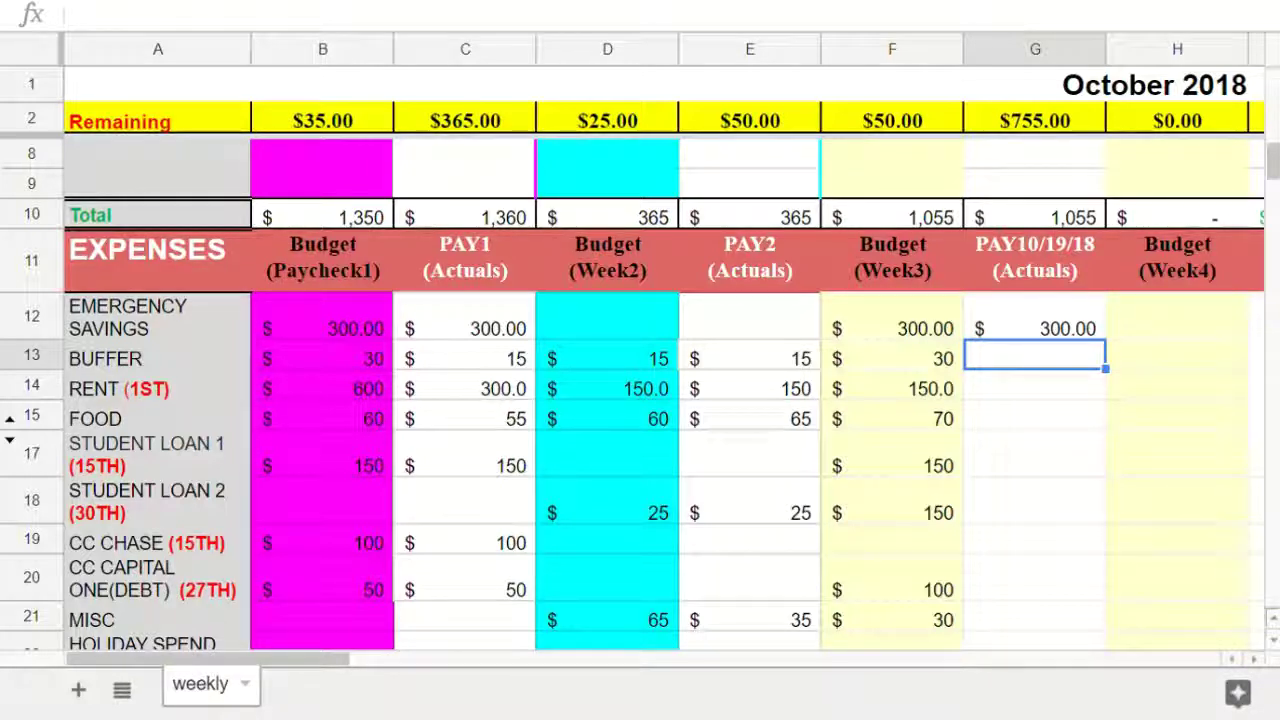
{"action": "type", "text": "15"}
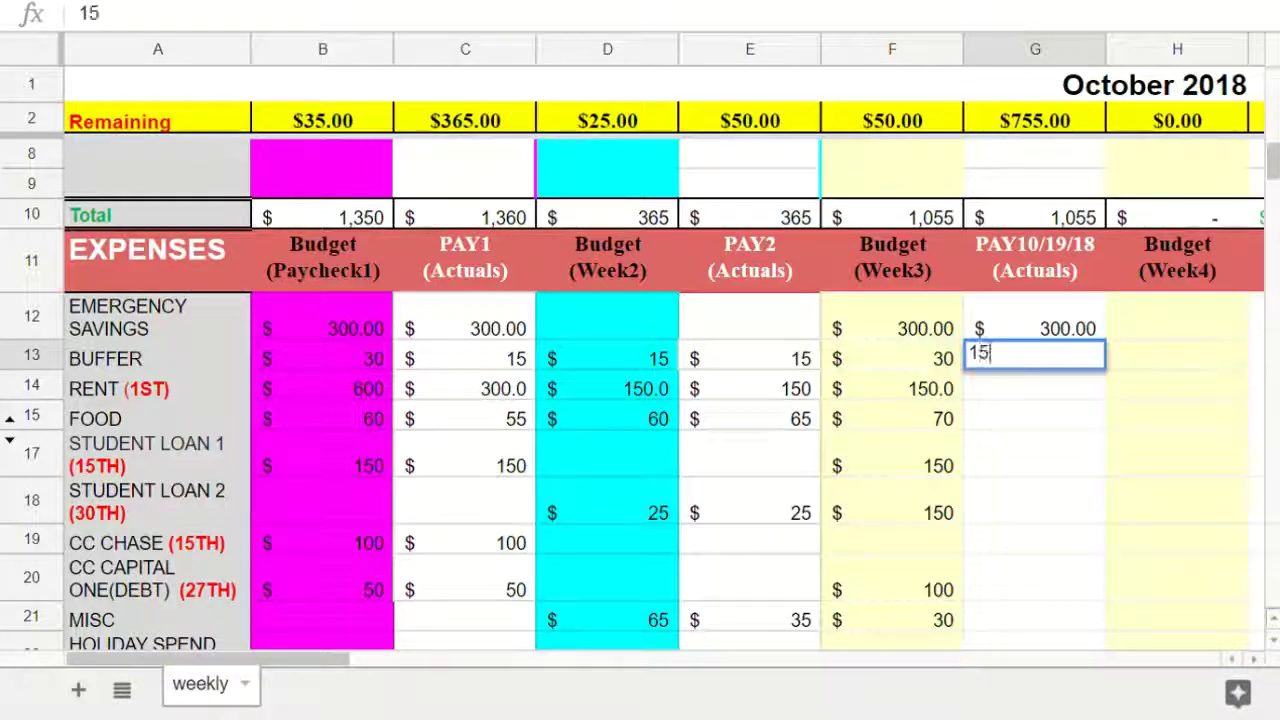
{"action": "key", "text": "Return"}
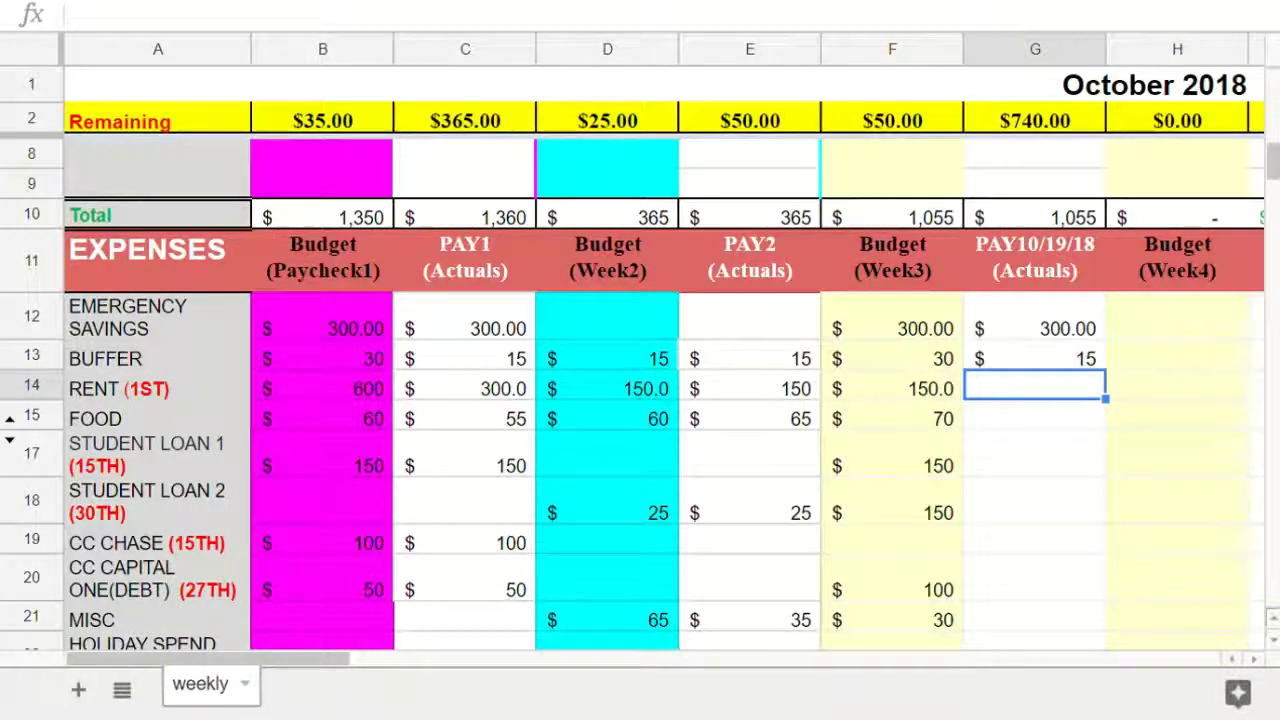
{"action": "type", "text": "150"}
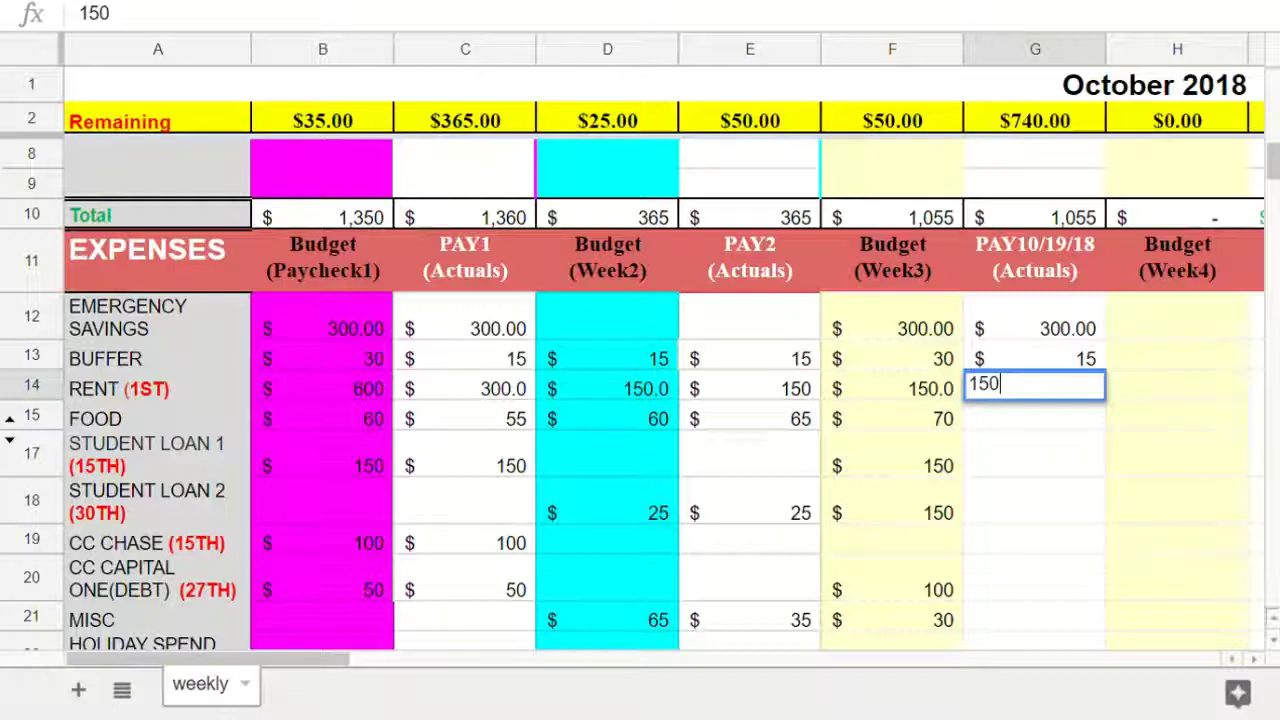
{"action": "key", "text": "Return"}
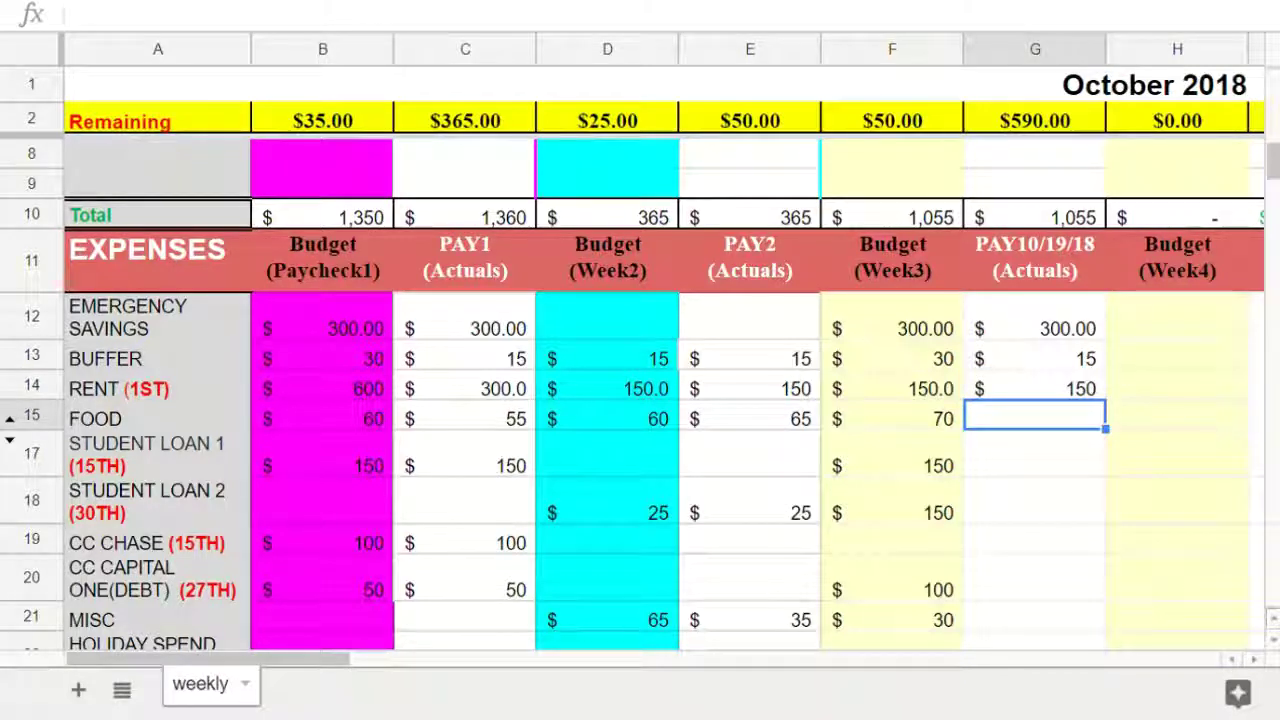
- Enter 50 as the PAY10/19/18 actual expense for FOOD and correct it to 100
{"action": "type", "text": "50"}
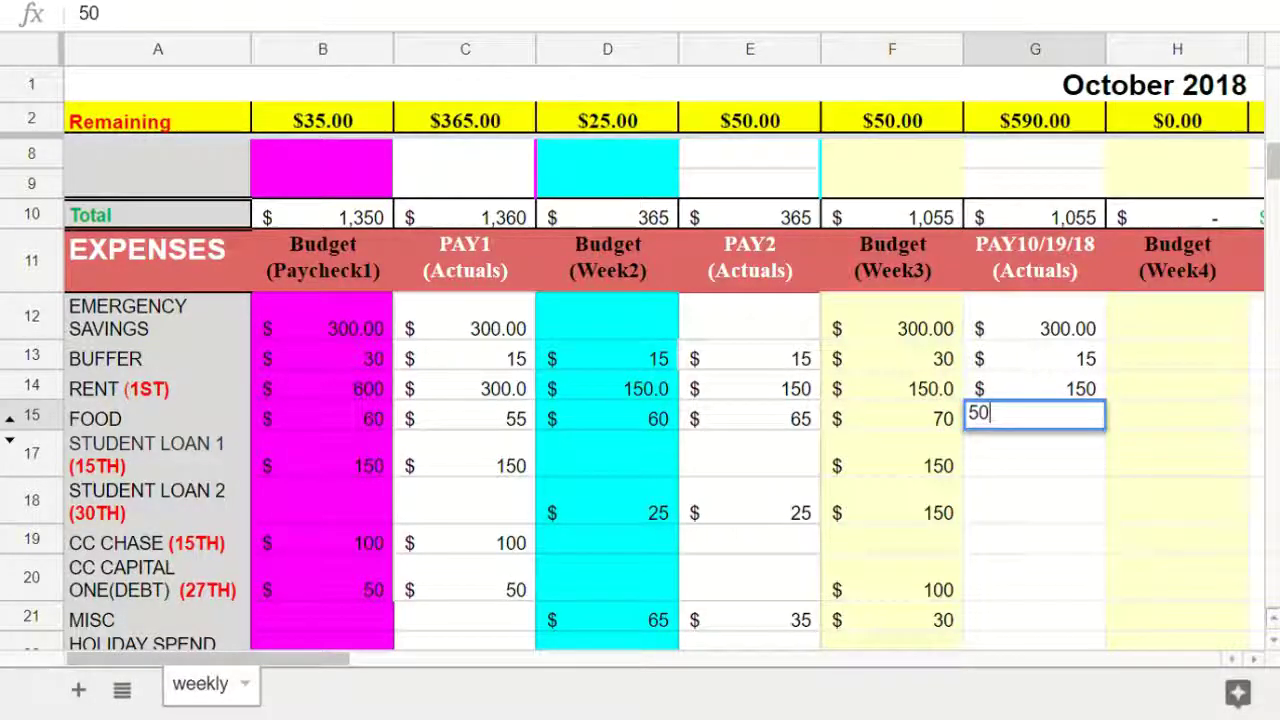
{"action": "key", "text": "Return"}
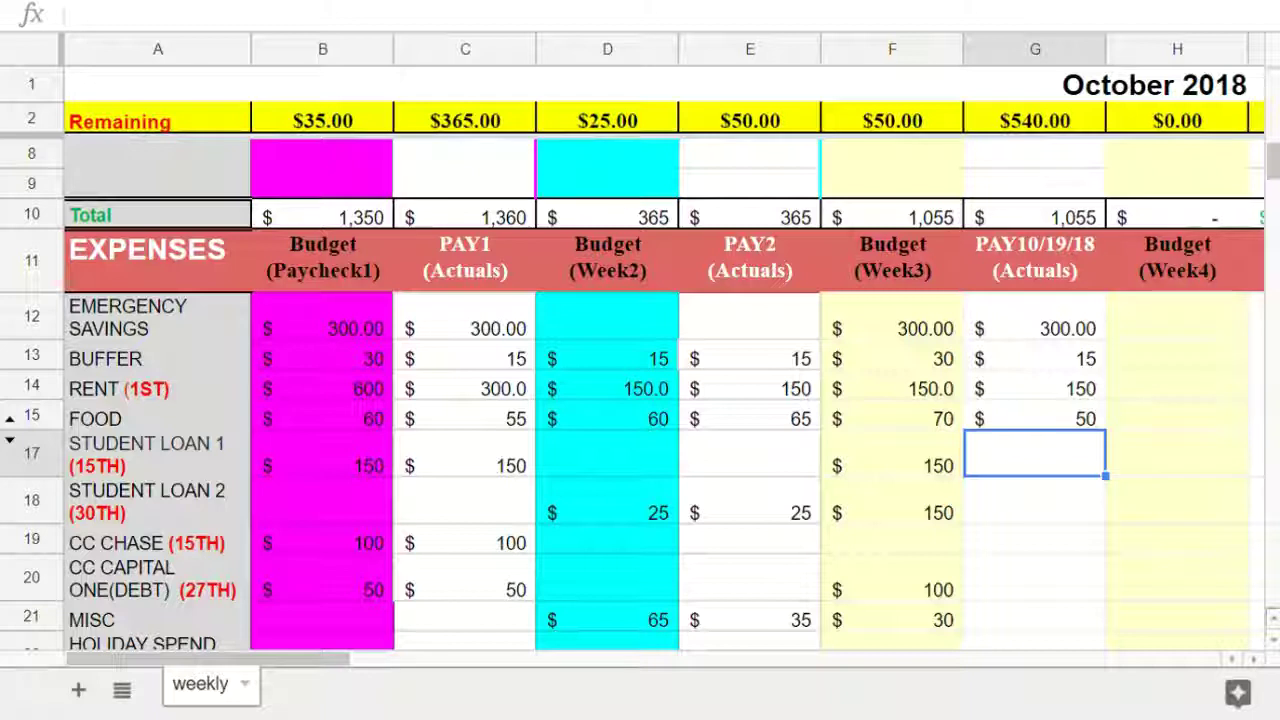
{"action": "left_click", "coordinate": [1035, 416]}
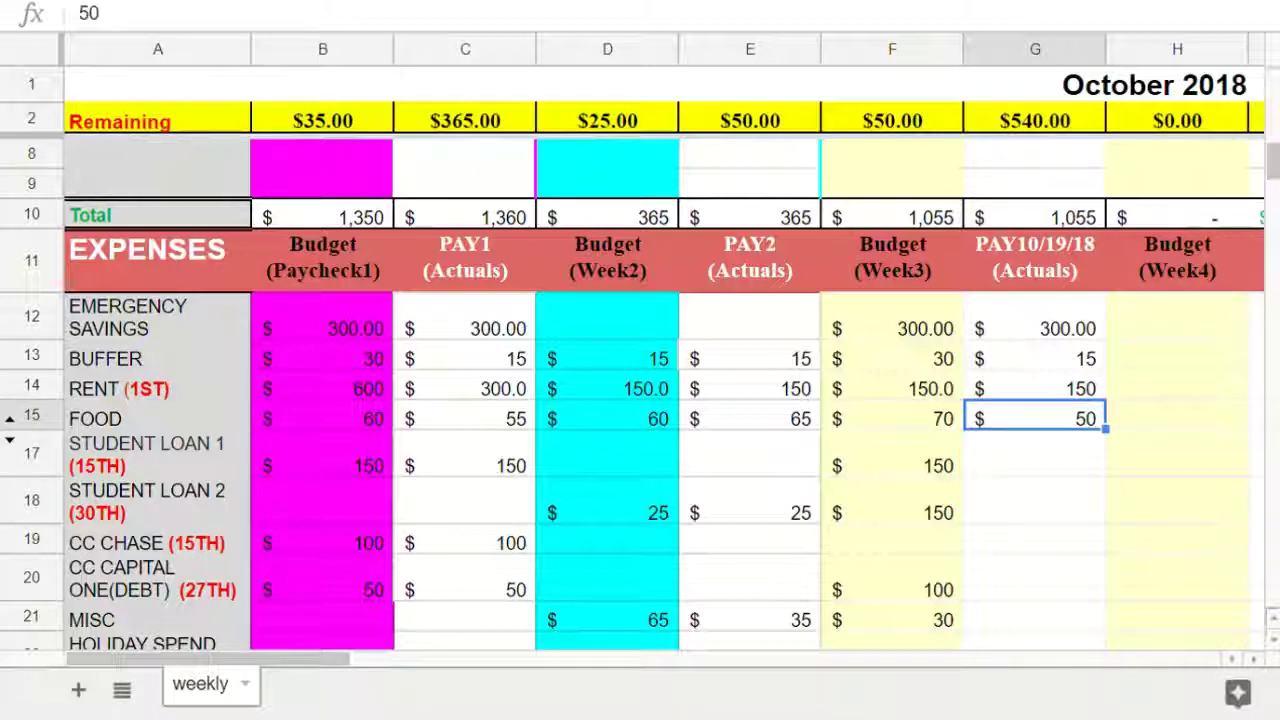
{"action": "type", "text": "100"}
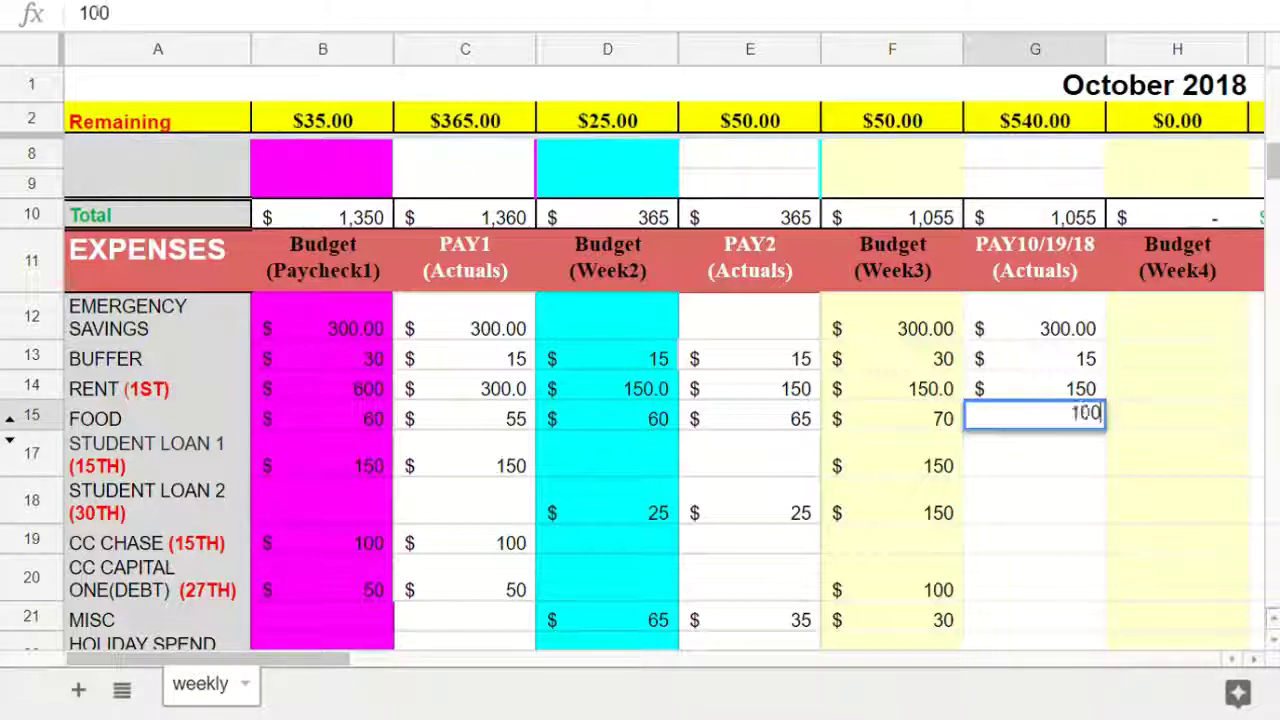
{"action": "key", "text": "Return"}
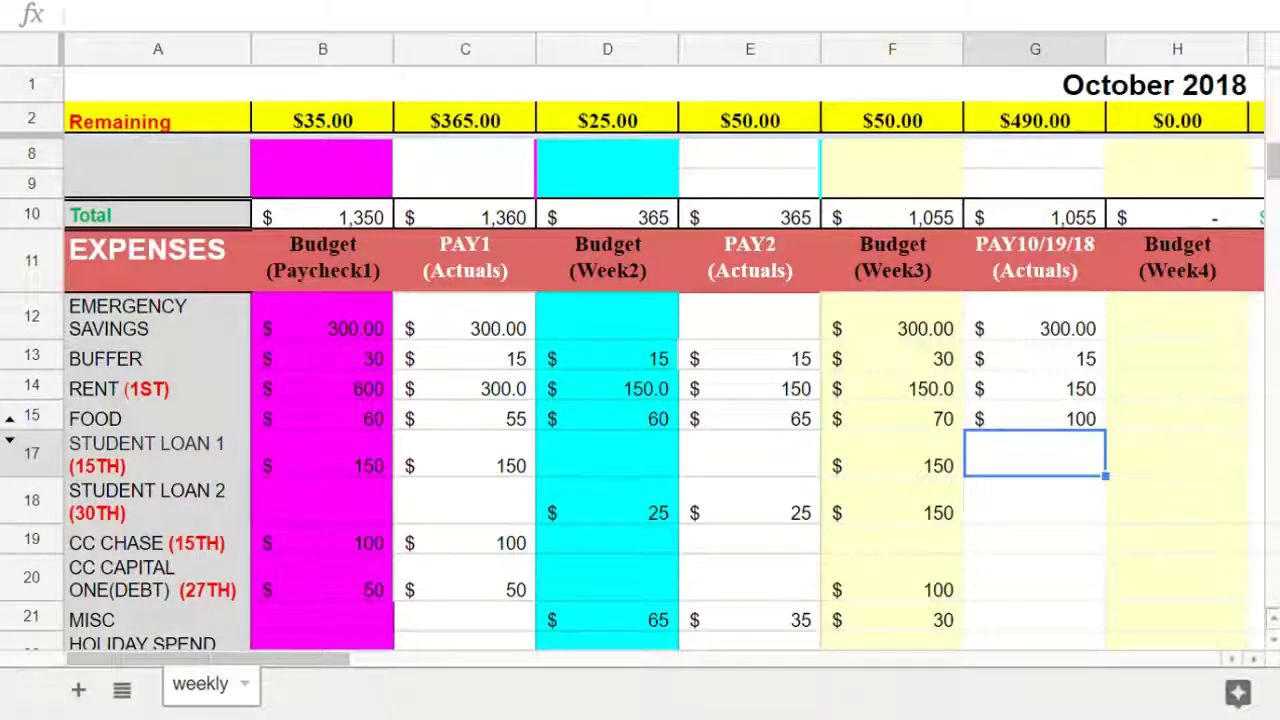
- Enter 150 as the PAY10/19/18 actual expense for both STUDENT LOAN 1 and STUDENT LOAN 2
{"action": "type", "text": "150"}
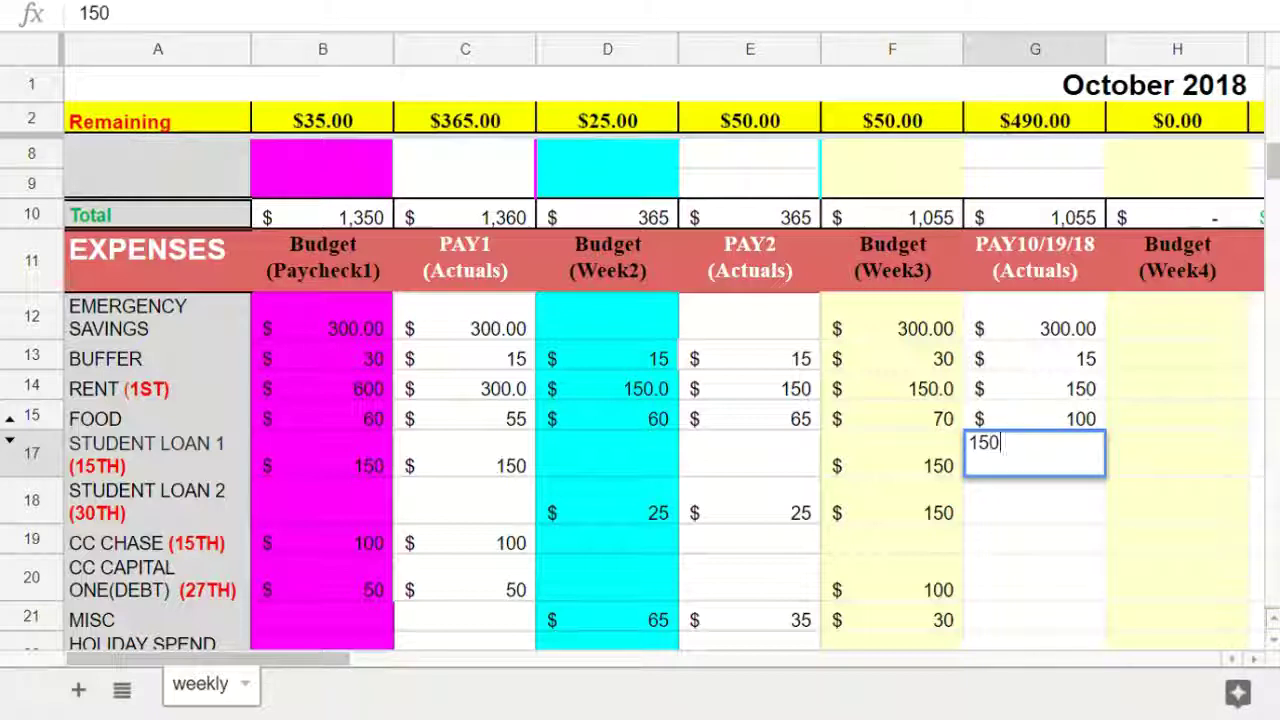
{"action": "key", "text": "Return"}
{"action": "key", "text": "Up"}
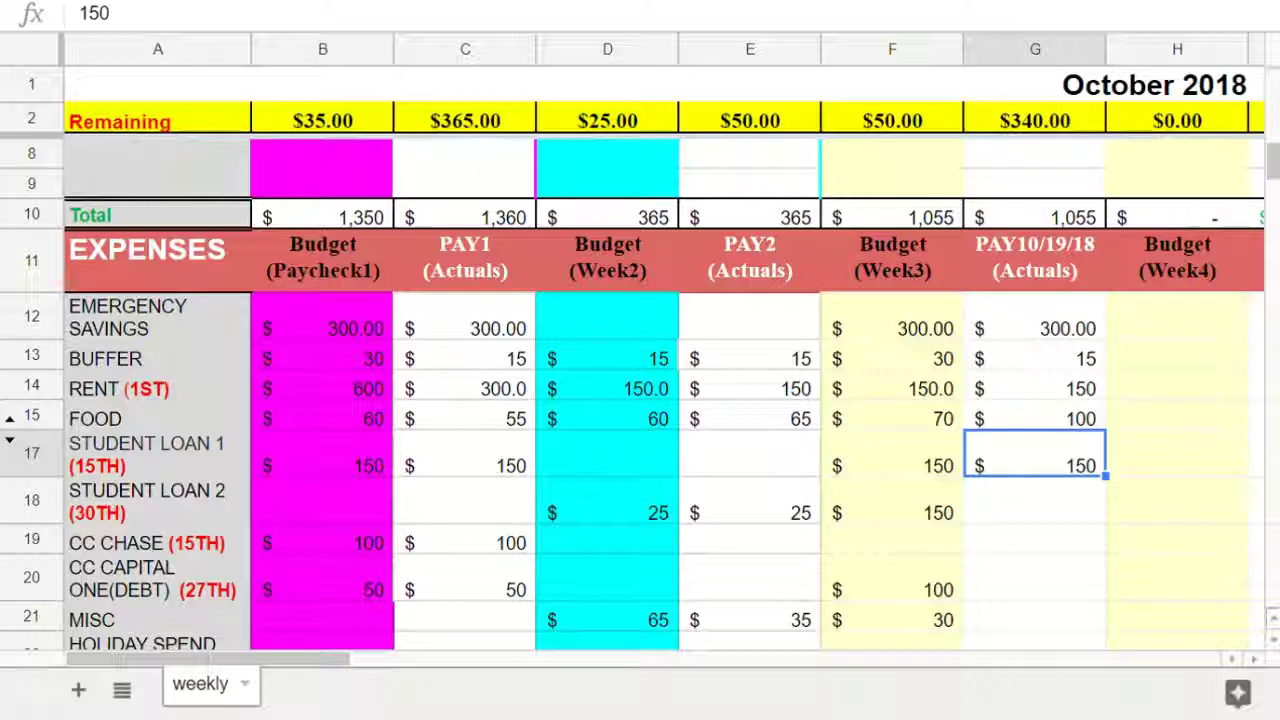
{"action": "left_click", "coordinate": [1035, 317]}
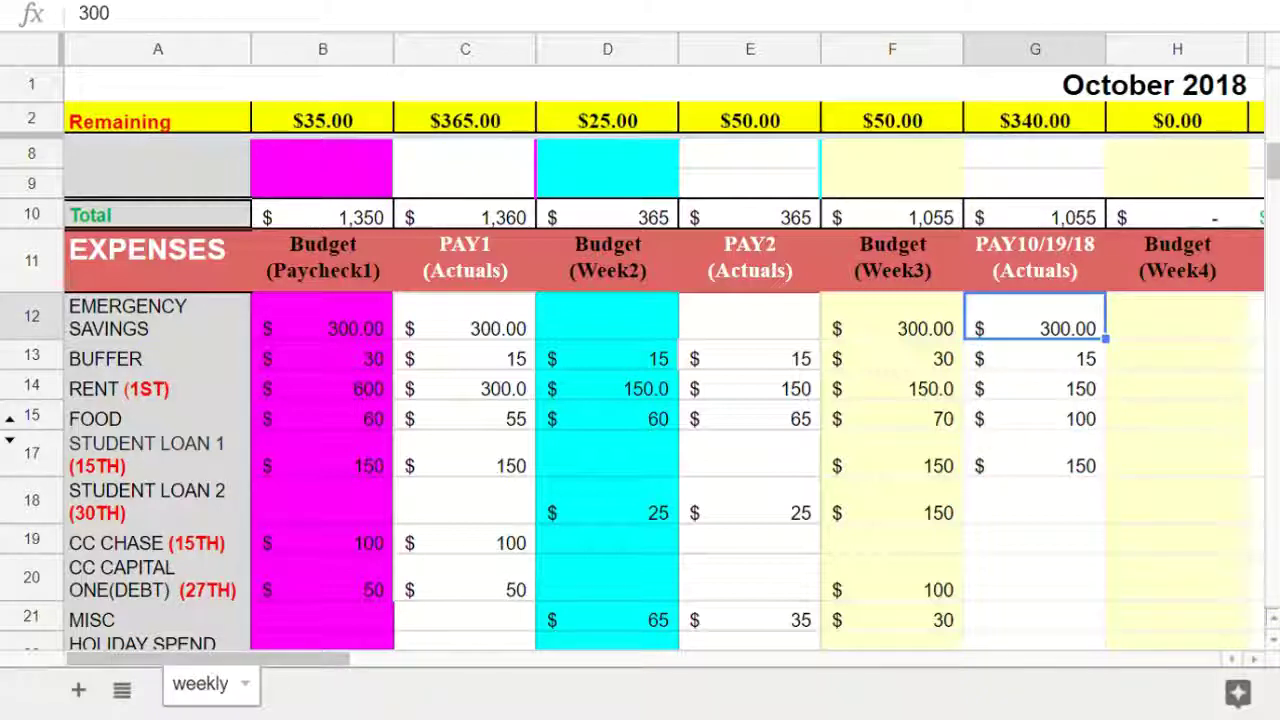
{"action": "left_click", "coordinate": [1035, 454]}
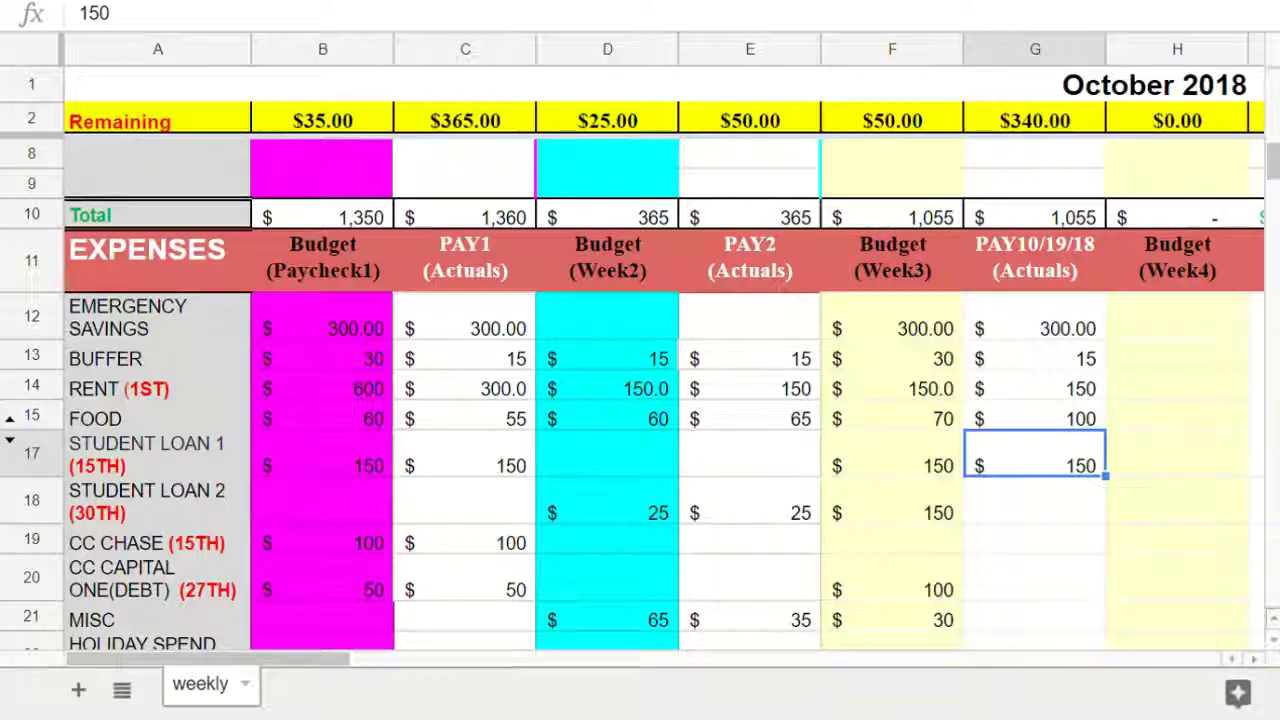
{"action": "left_click", "coordinate": [1035, 500]}
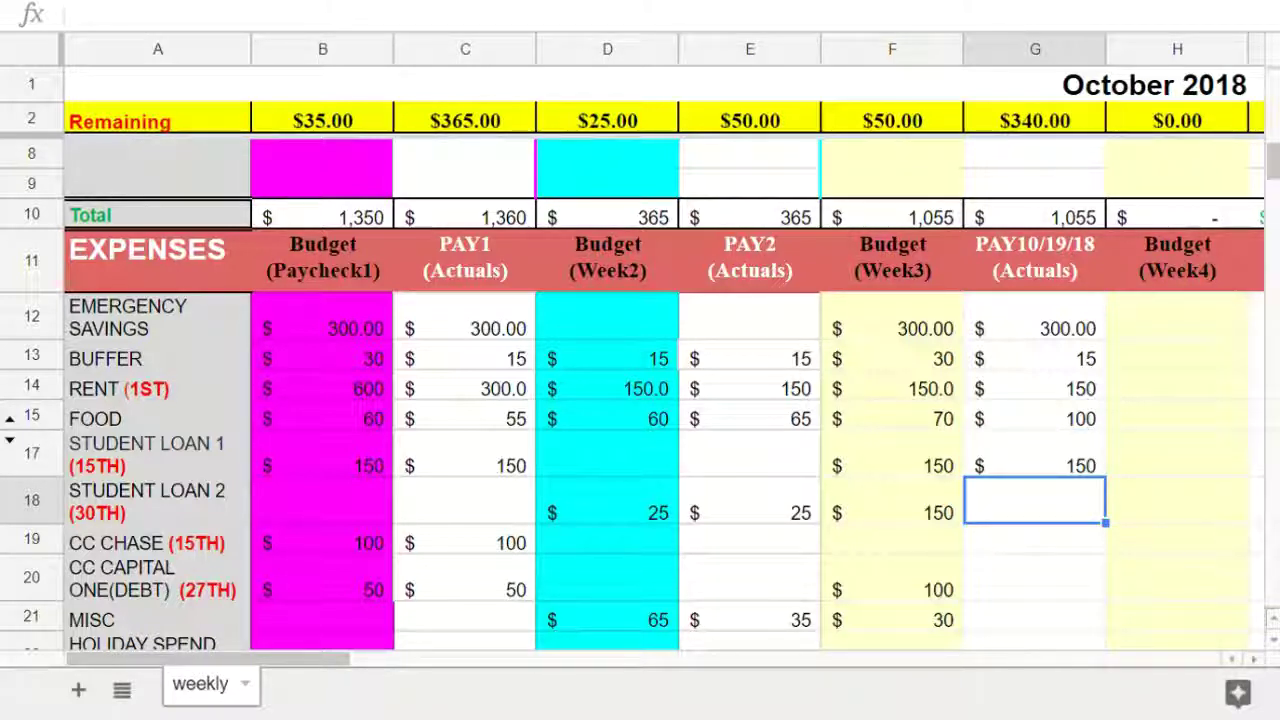
{"action": "type", "text": "150"}
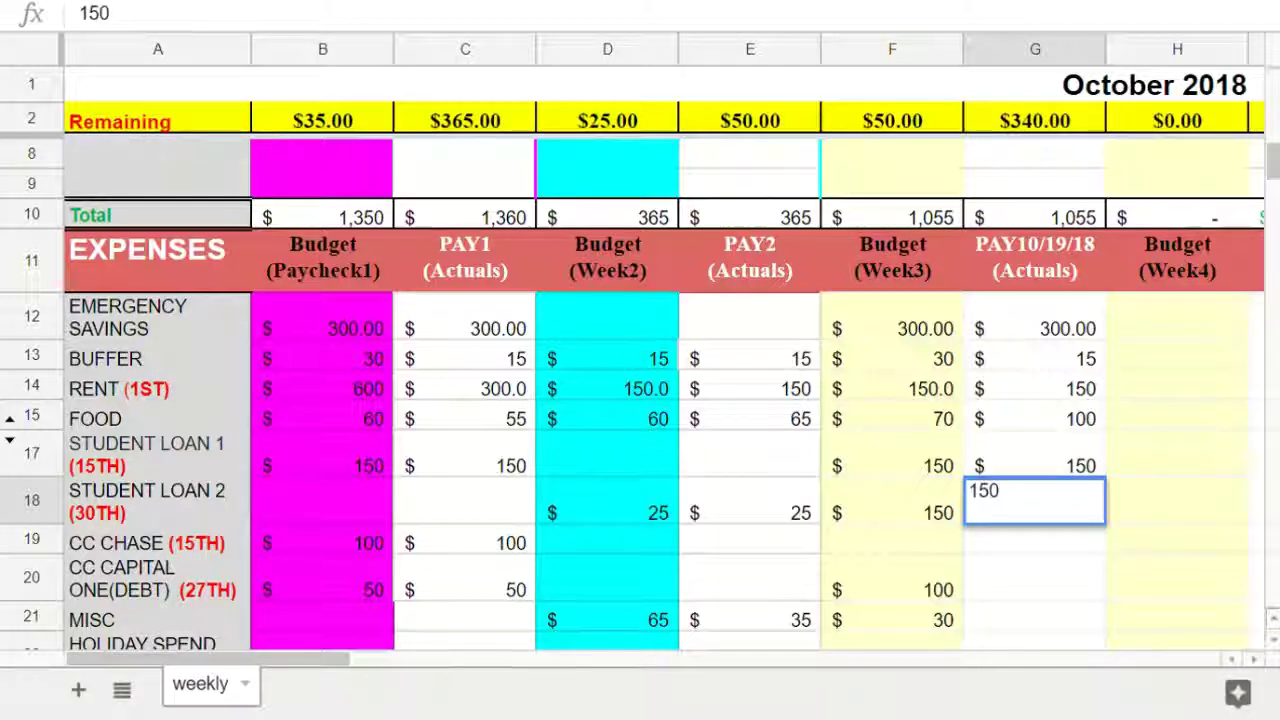
{"action": "key", "text": "Return"}
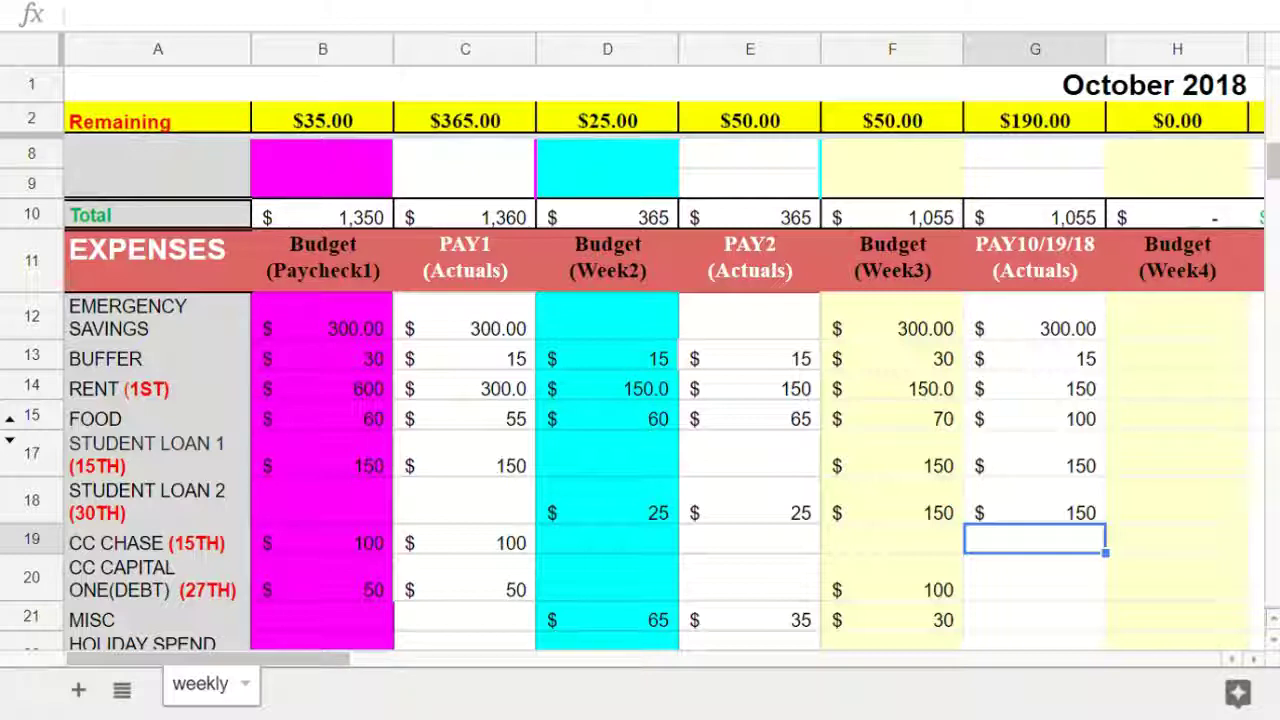
- Enter 100 as the PAY10/19/18 actual expense for CC CAPITAL ONE(DEBT) in G20
{"action": "left_click", "coordinate": [1035, 577]}
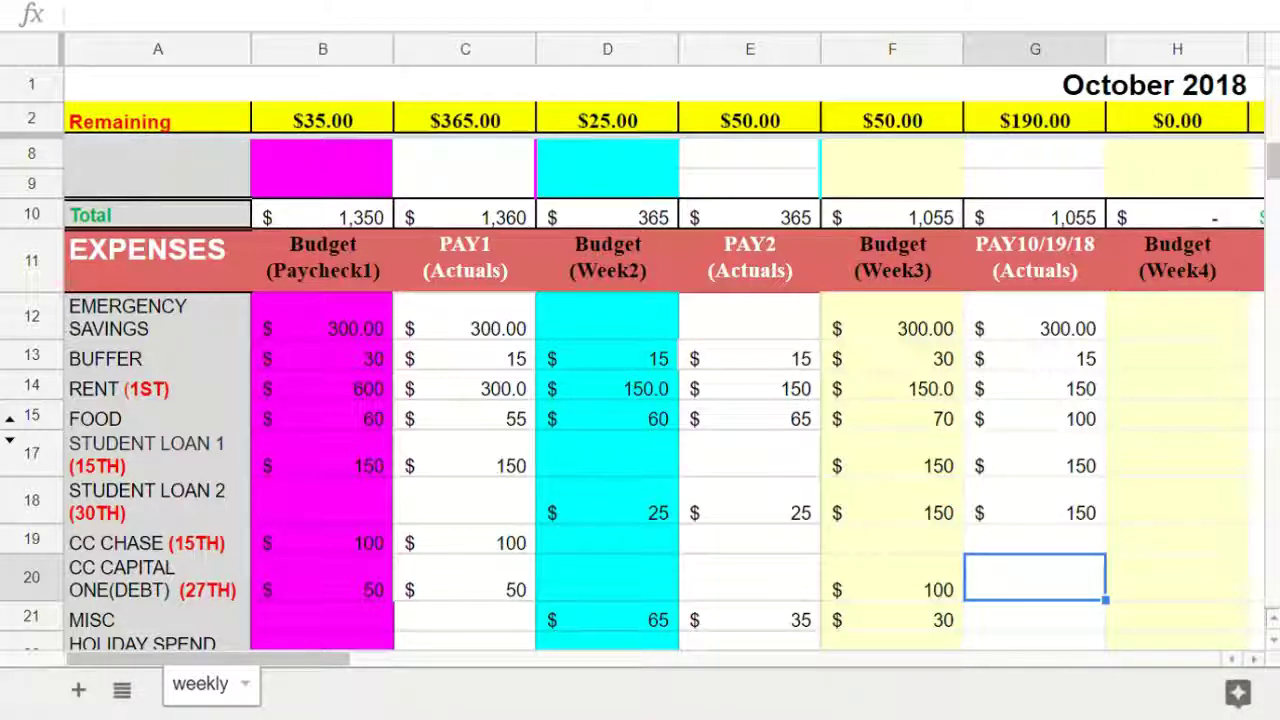
{"action": "type", "text": "100"}
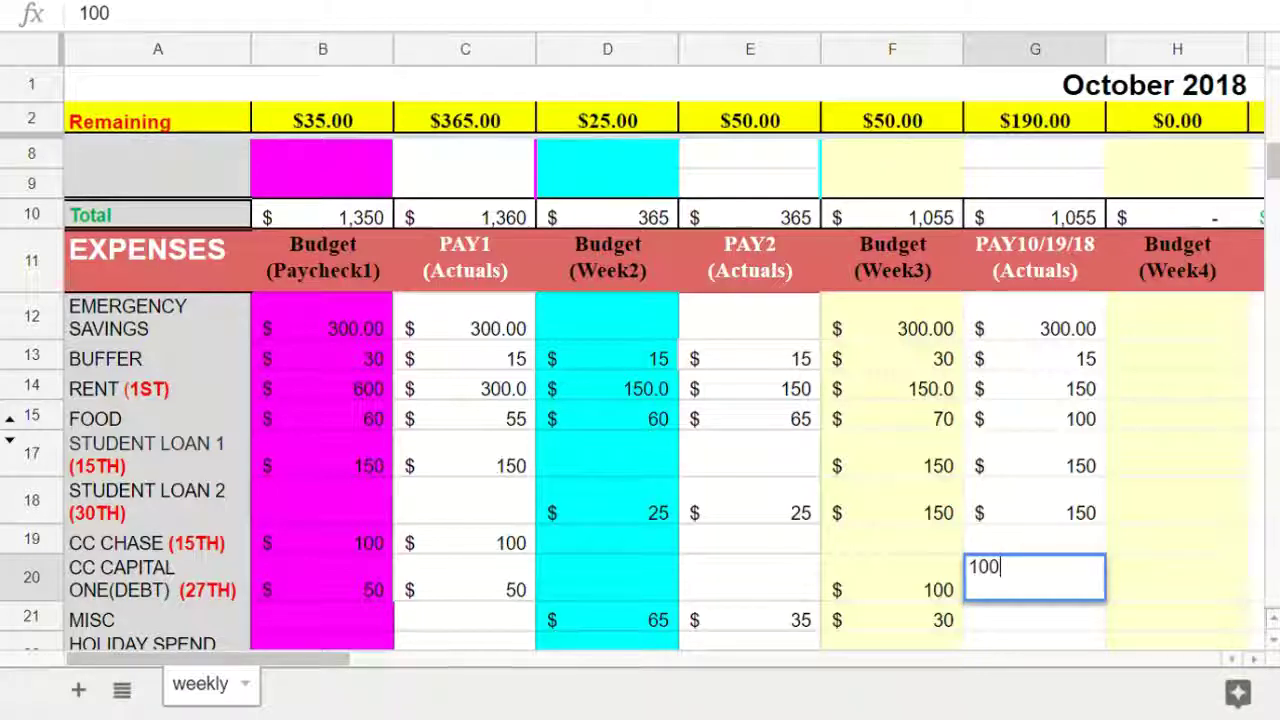
{"action": "key", "text": "Return"}
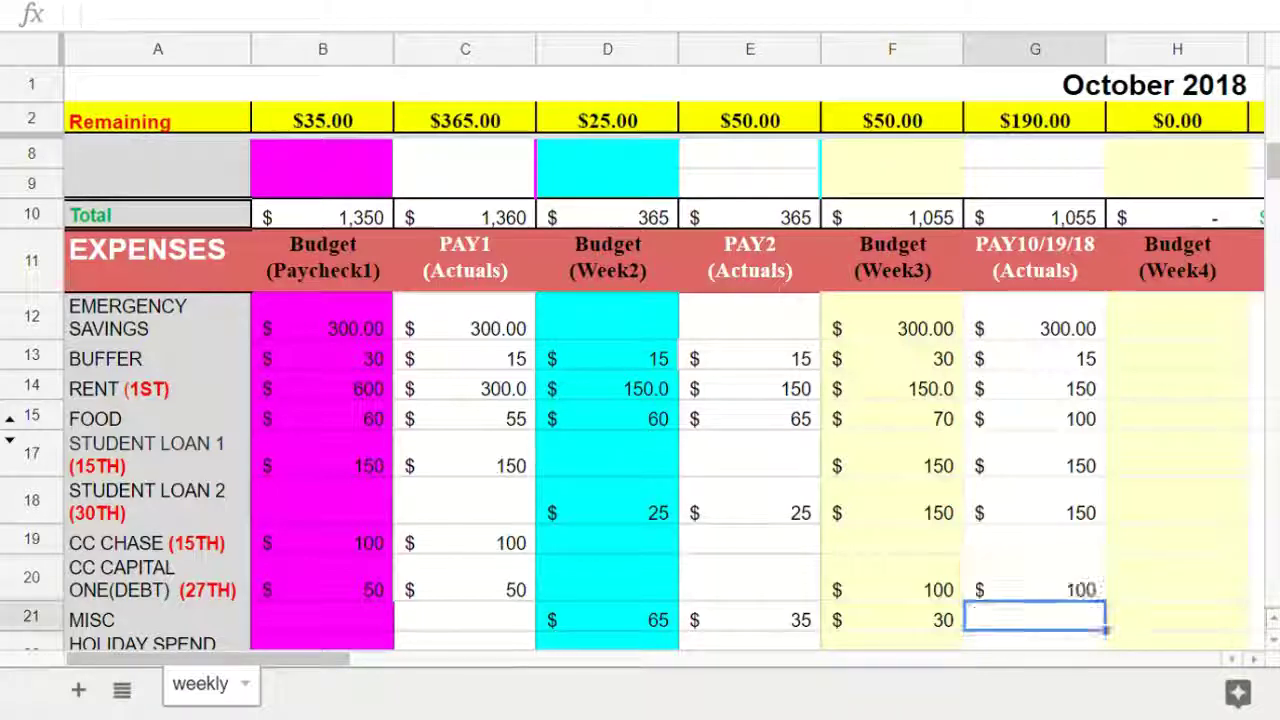
- Enter PAY10/19/18 actual expenses of 15 for MISC and 25 for HOLIDAY SPEND. SINKING FUND
{"action": "key", "text": "Return"}
{"action": "key", "text": "Down"}
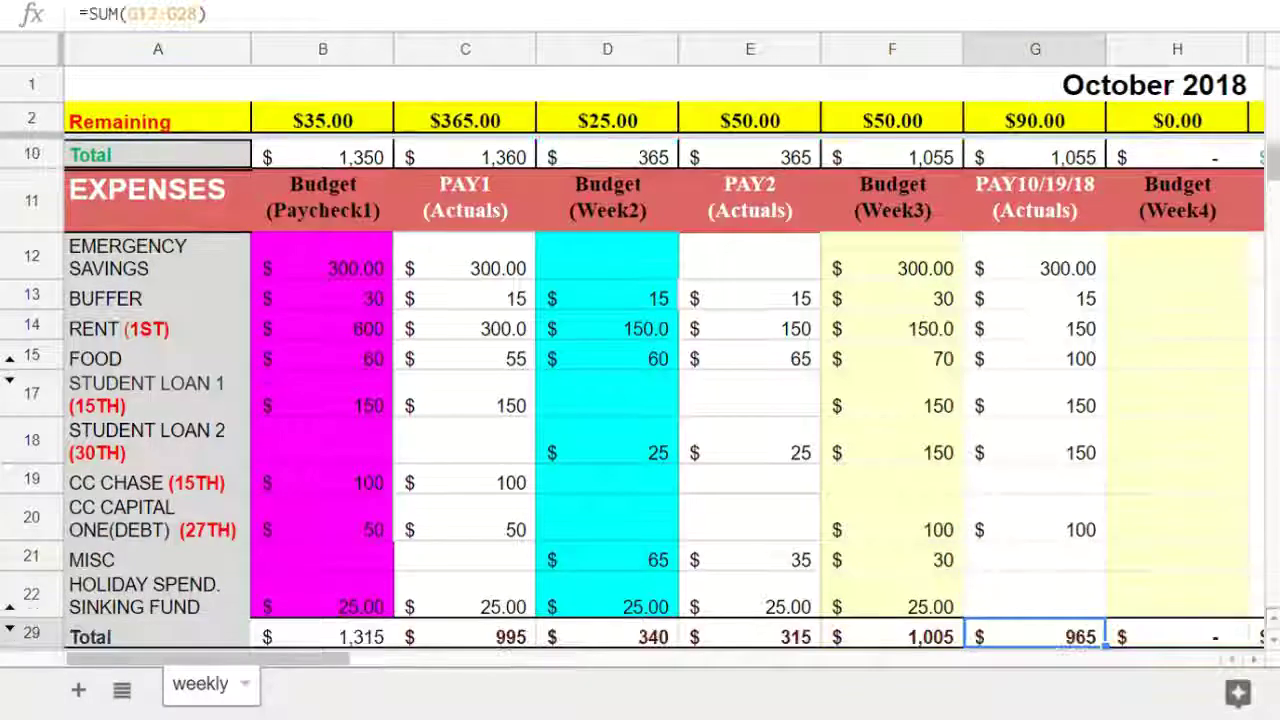
{"action": "key", "text": "Up"}
{"action": "key", "text": "Up"}
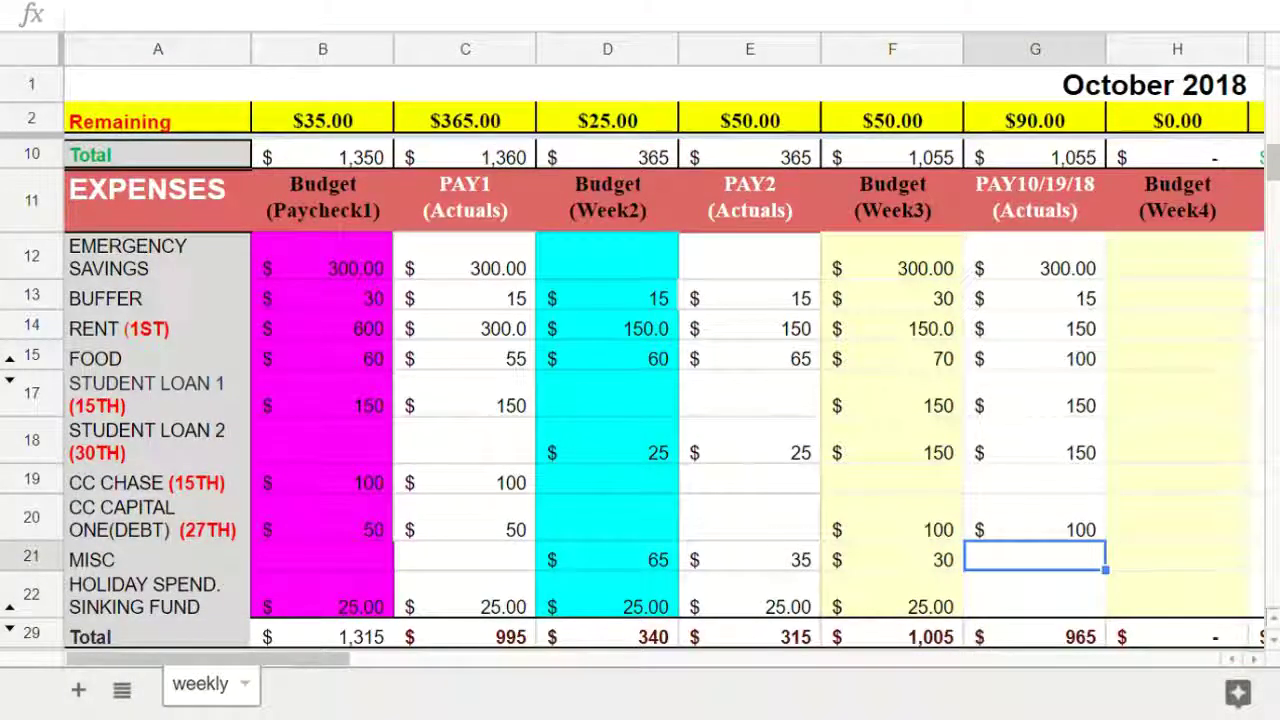
{"action": "type", "text": "15"}
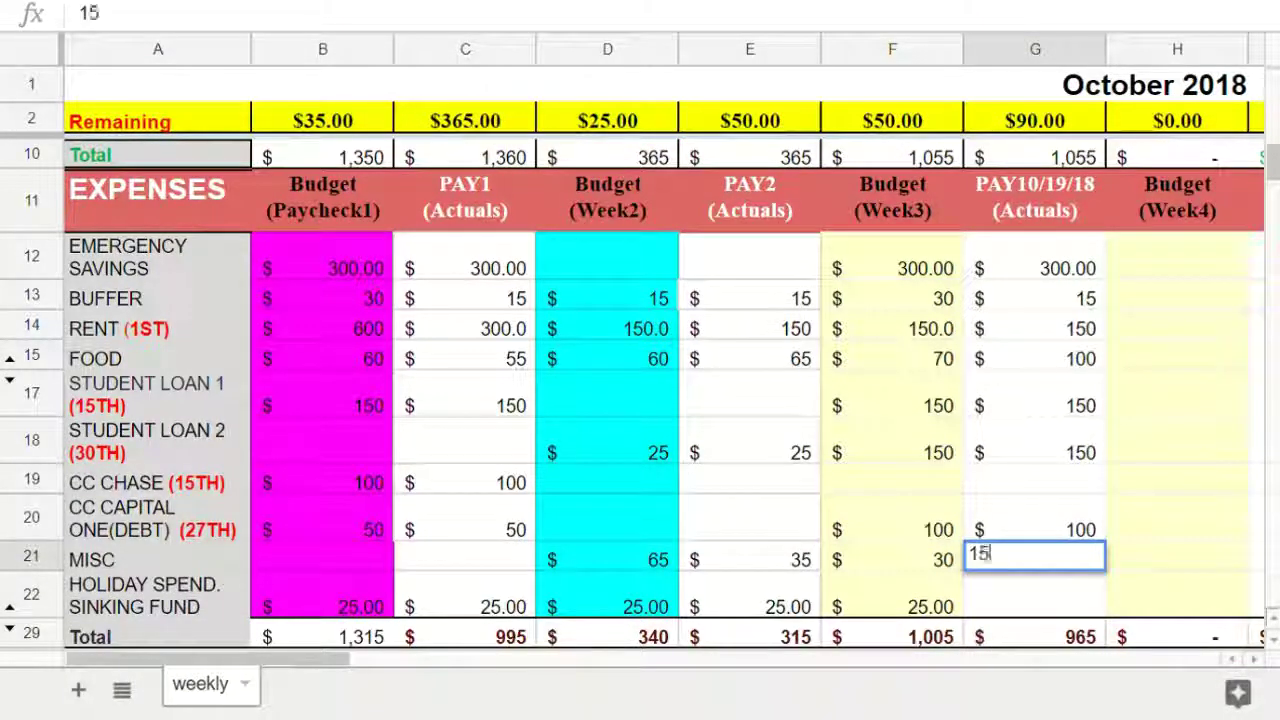
{"action": "key", "text": "Return"}
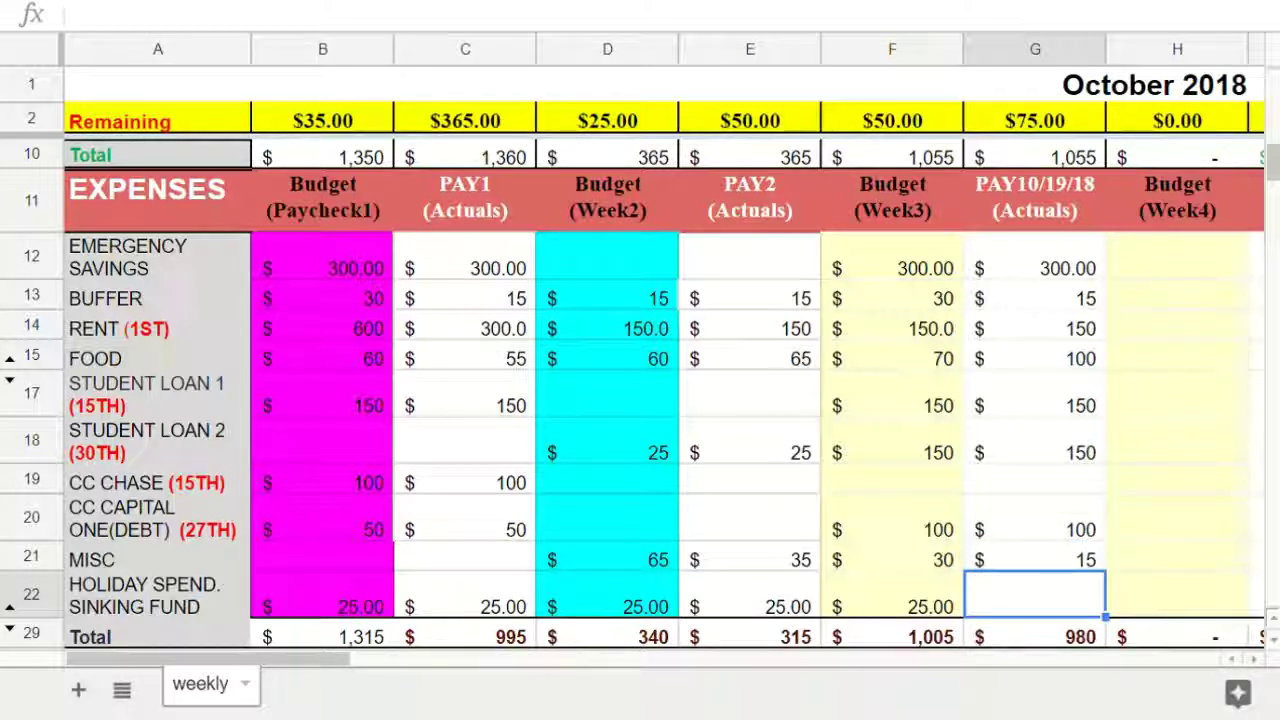
{"action": "type", "text": "25"}
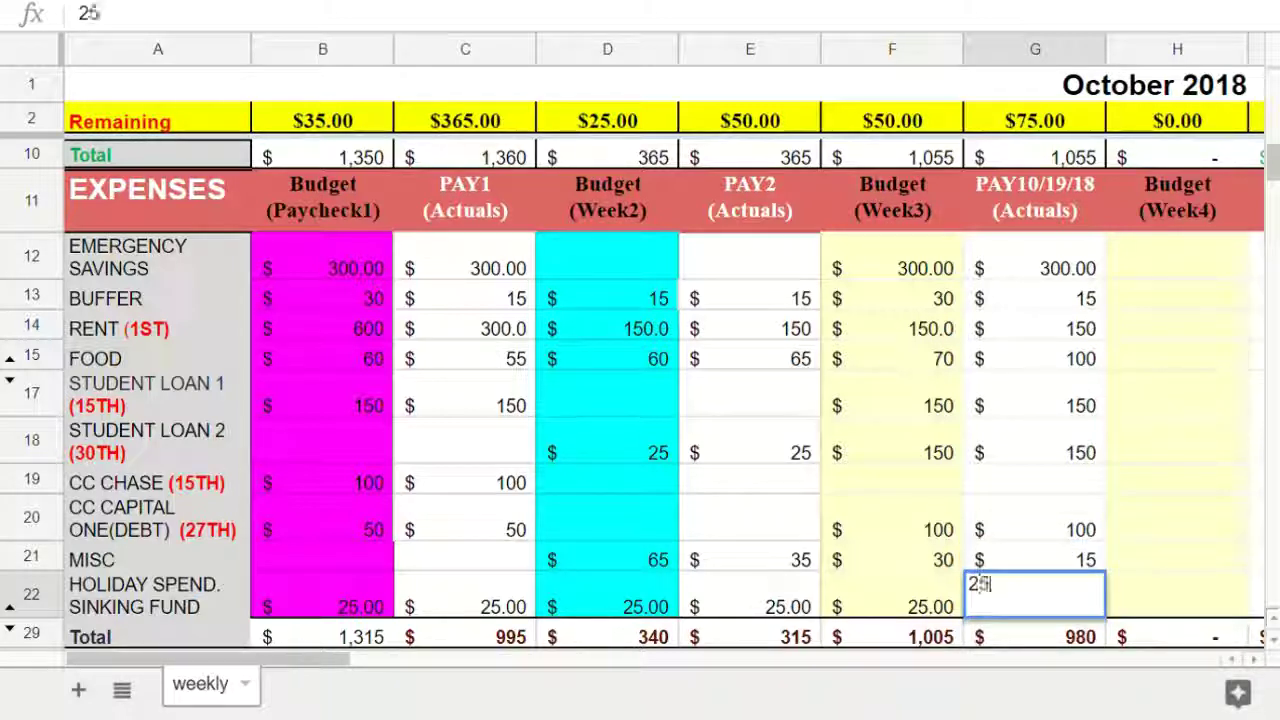
{"action": "key", "text": "Return"}
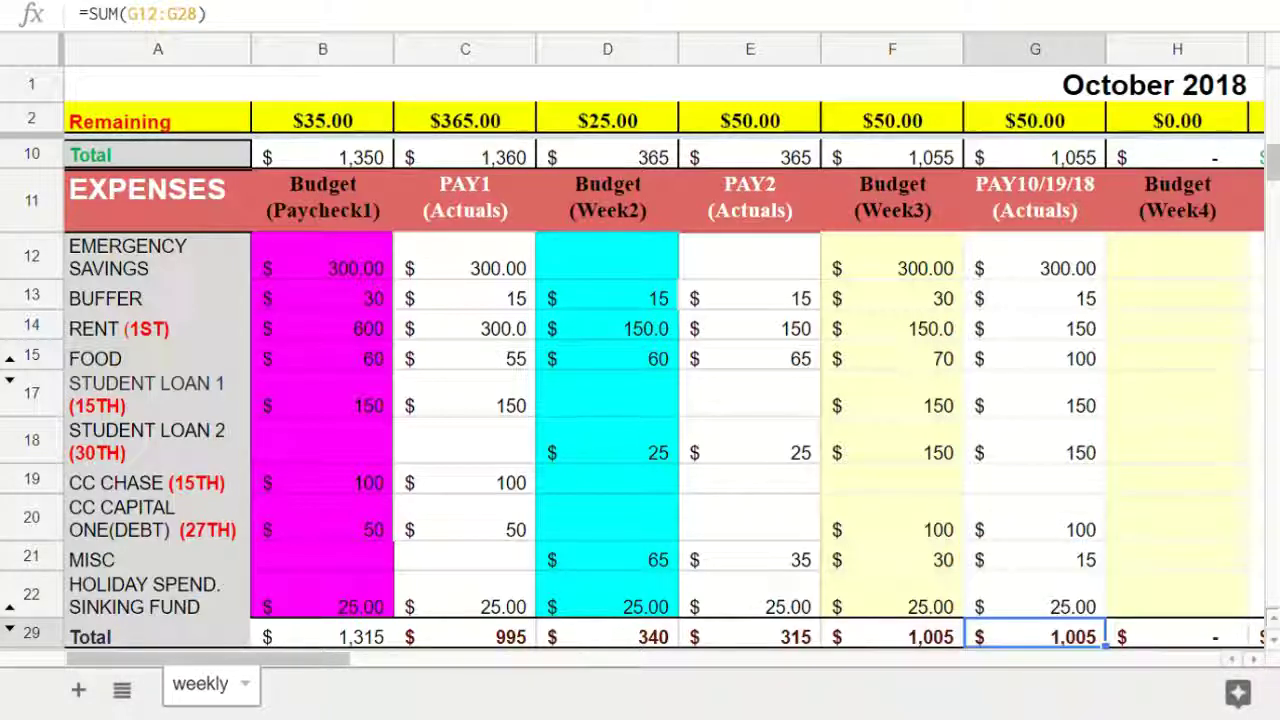
- Check the PAY10/19/18 remaining amount formula in G2 and the Week3 budgeted BUFFER amount
{"action": "left_click", "coordinate": [1035, 120]}
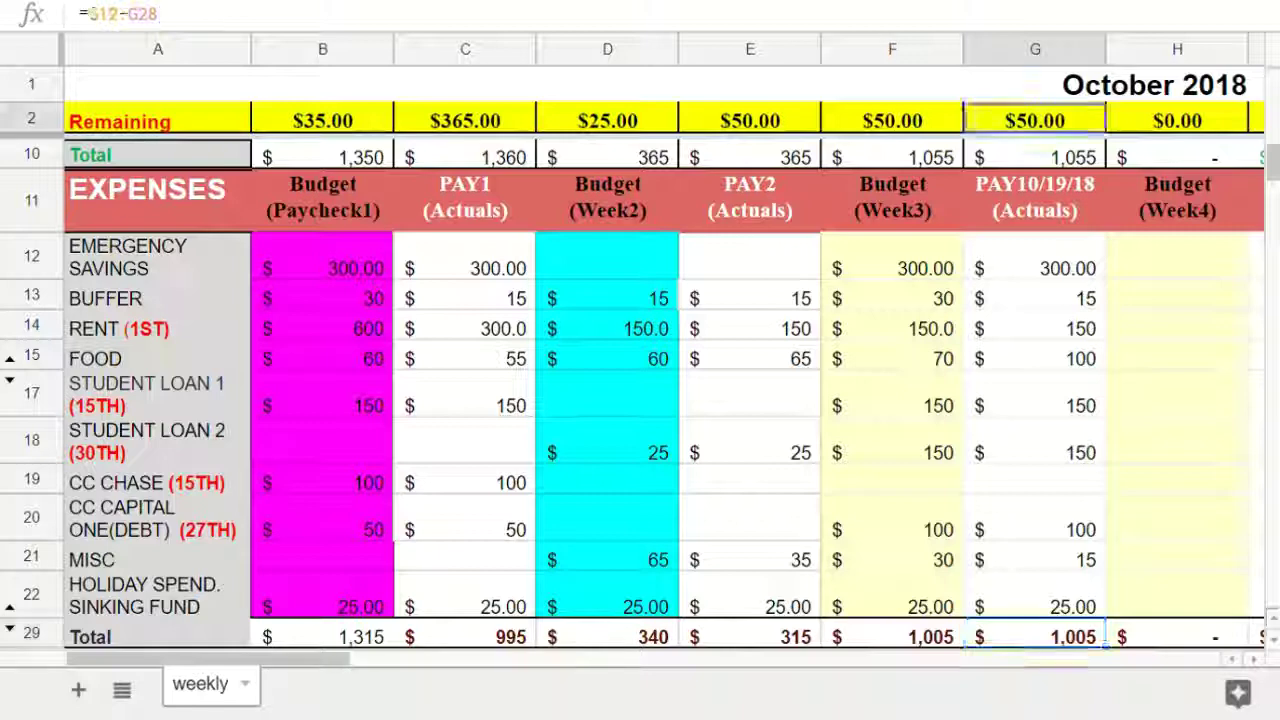
{"action": "scroll", "coordinate": [640, 400], "scroll_direction": "up", "scroll_amount": 1}
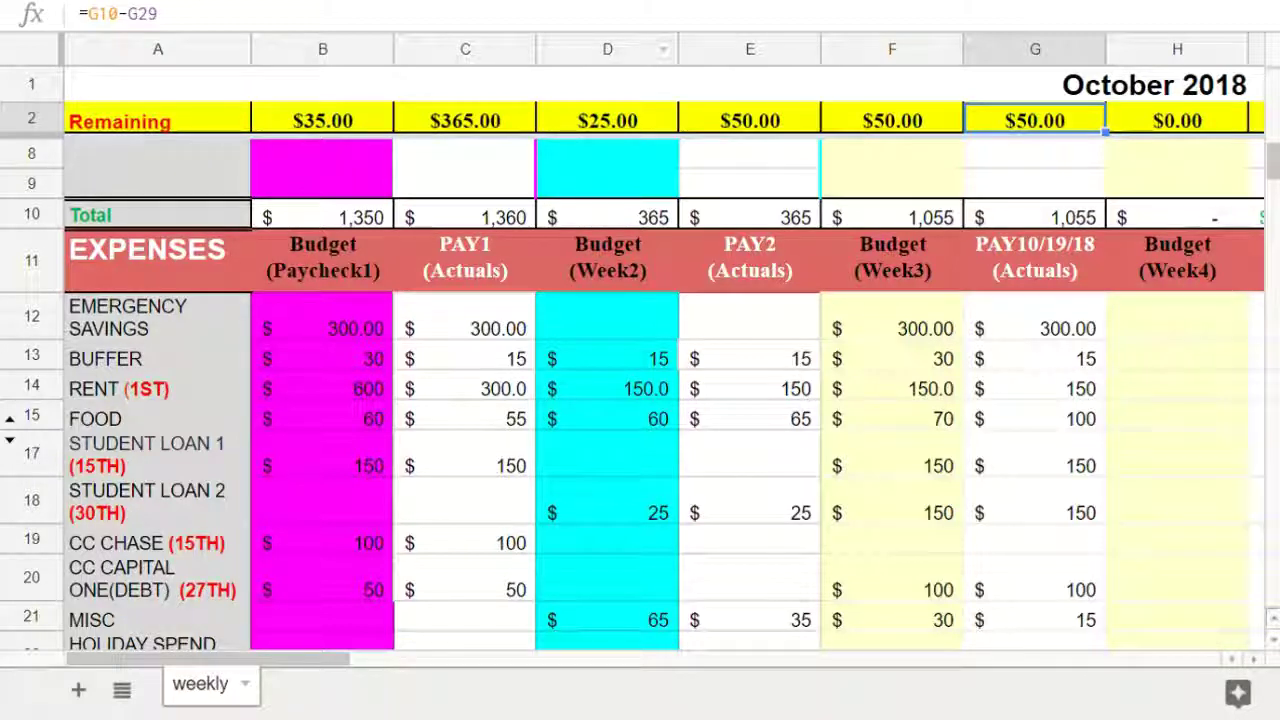
{"action": "left_click", "coordinate": [892, 359]}
{"action": "key", "text": "Escape"}
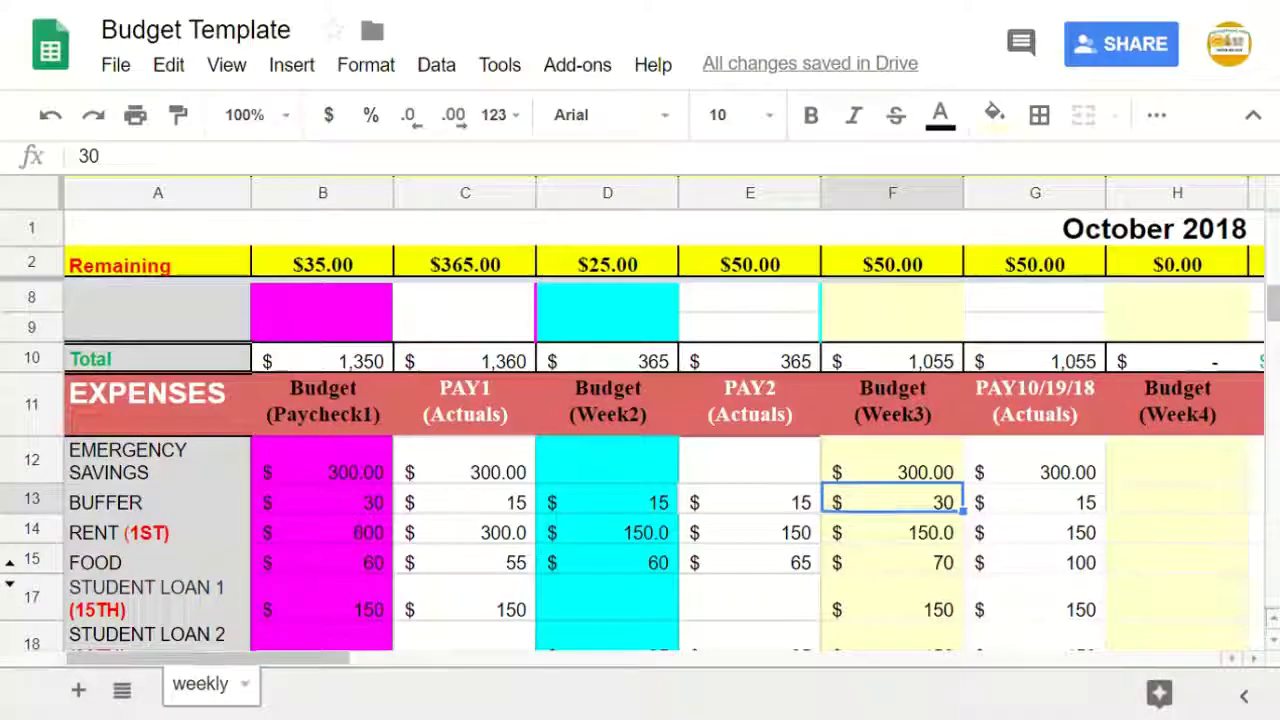
{"action": "scroll", "coordinate": [640, 450], "scroll_direction": "up", "scroll_amount": 3}
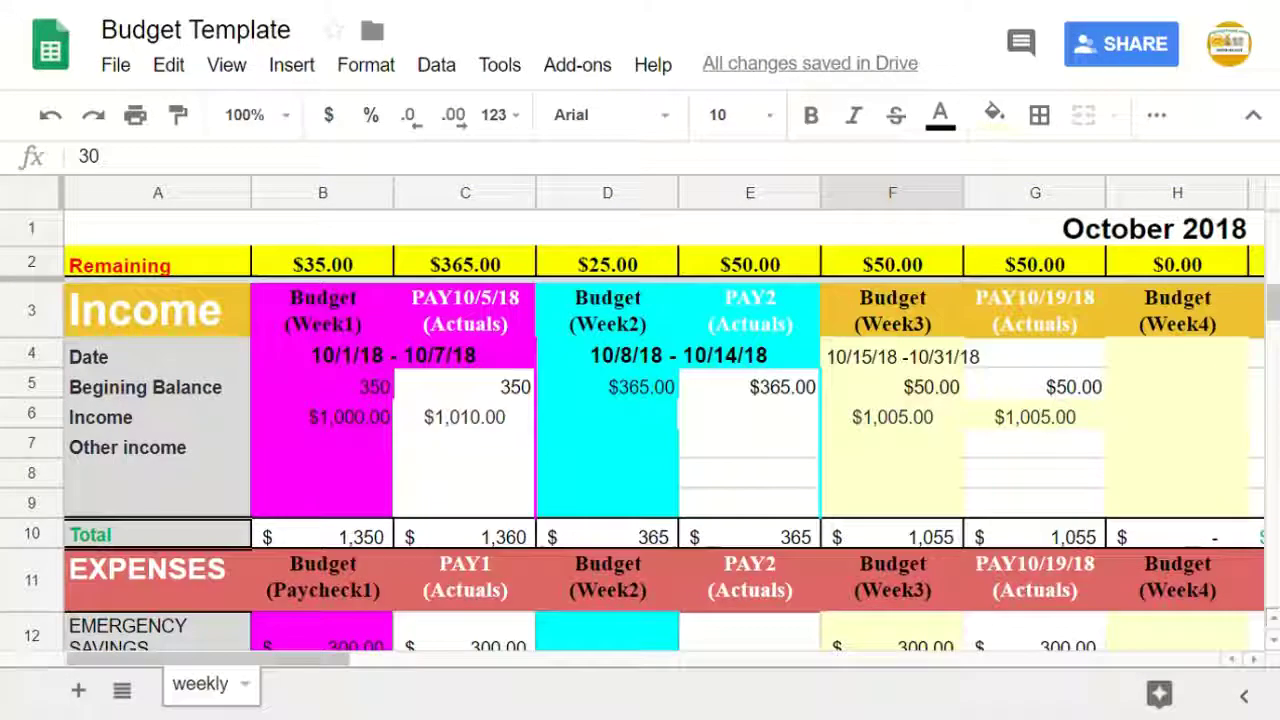